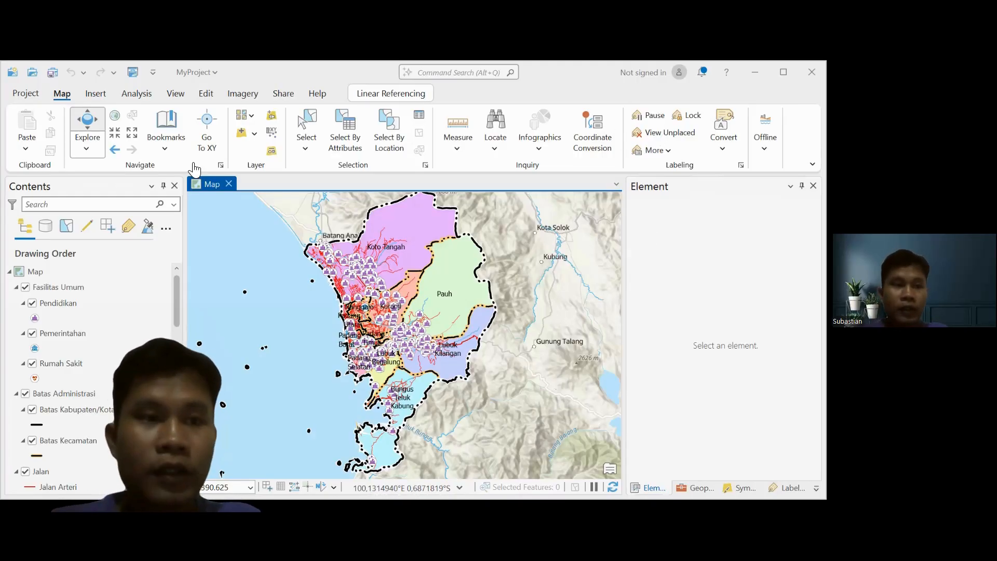
Create a new layout with the ISO landscape A4 page size.
{"action": "left_click", "coordinate": [34, 94]}
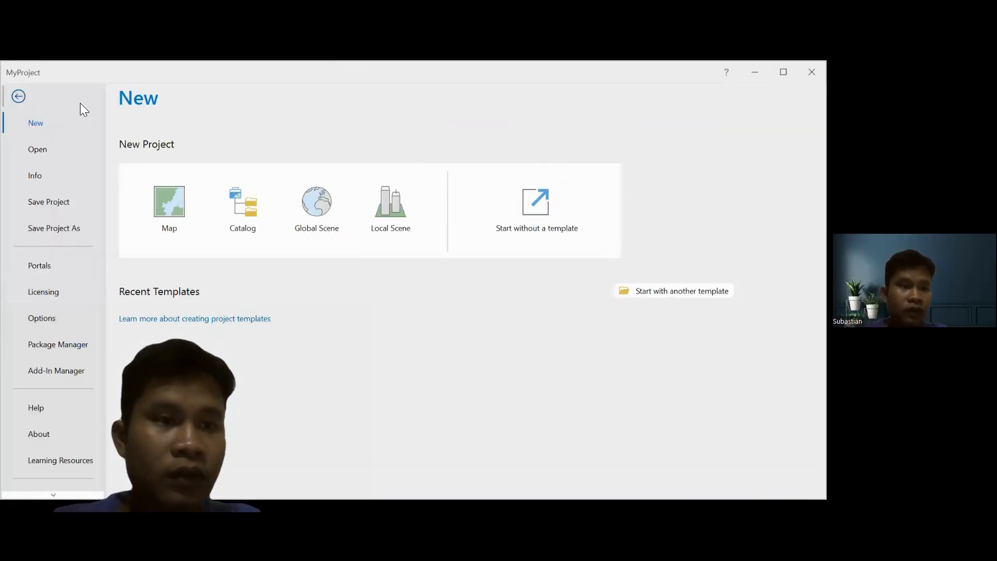
{"action": "key", "text": "Escape"}
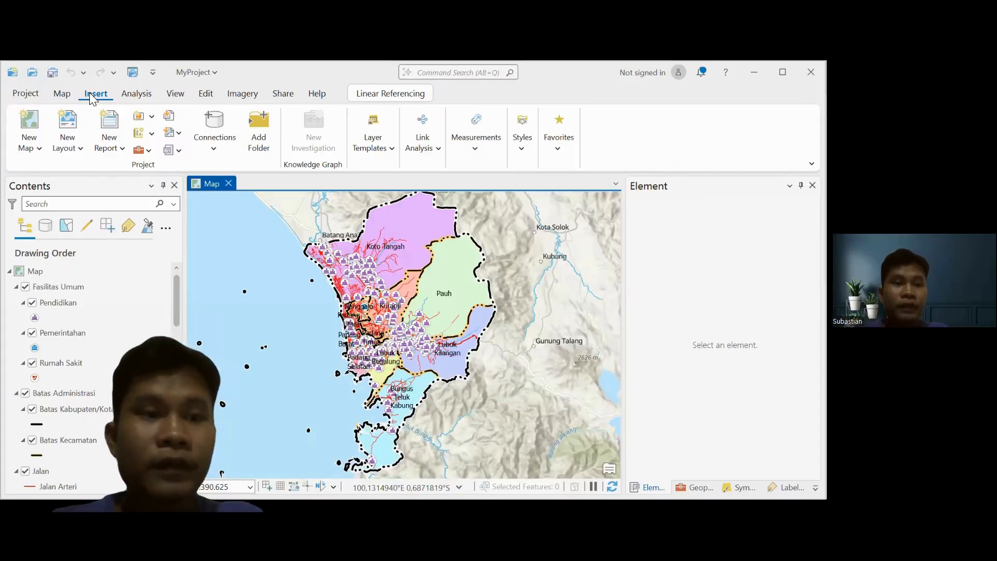
{"action": "left_click", "coordinate": [63, 128]}
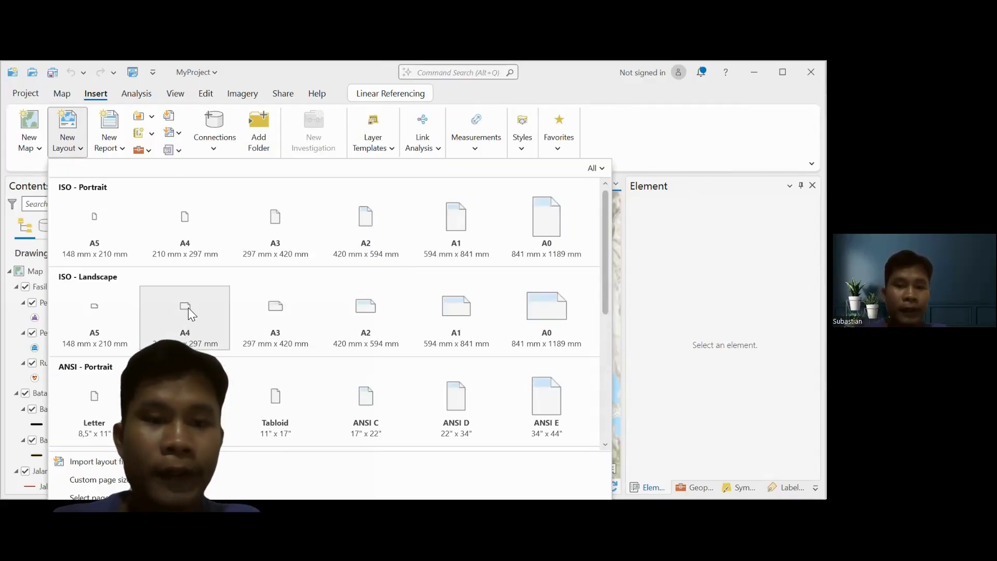
{"action": "left_click", "coordinate": [189, 313]}
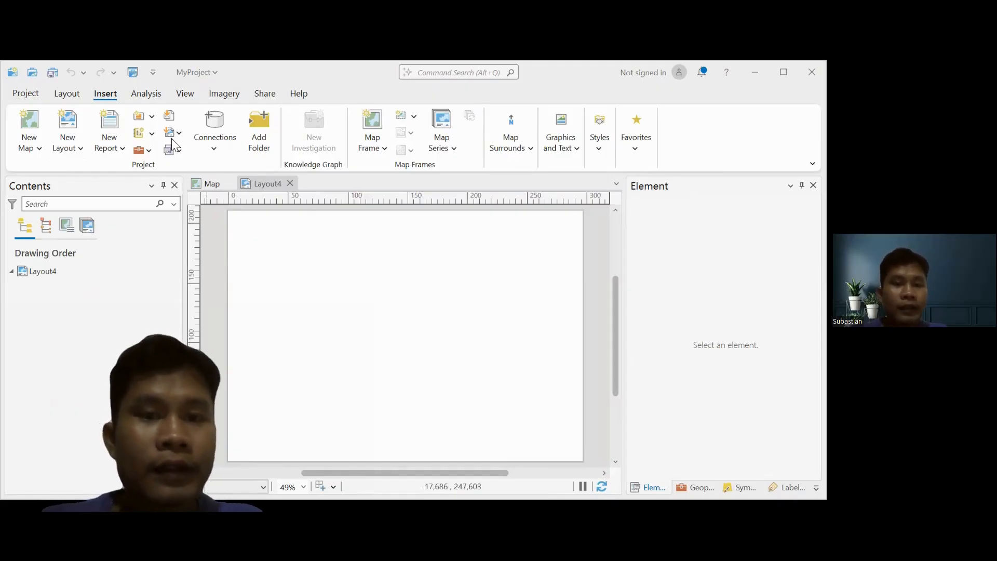
{"action": "left_click", "coordinate": [373, 125]}
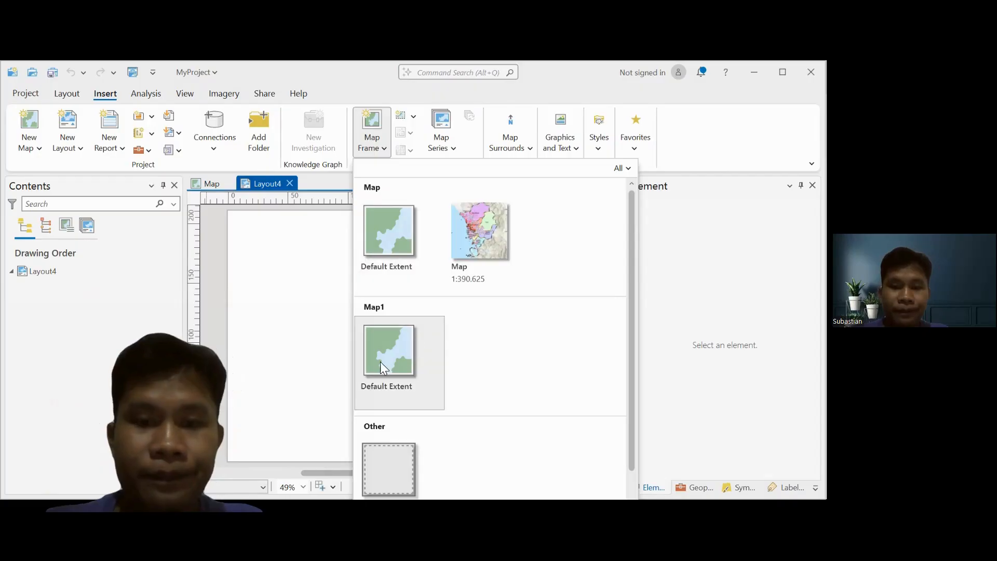
{"action": "left_click", "coordinate": [552, 123]}
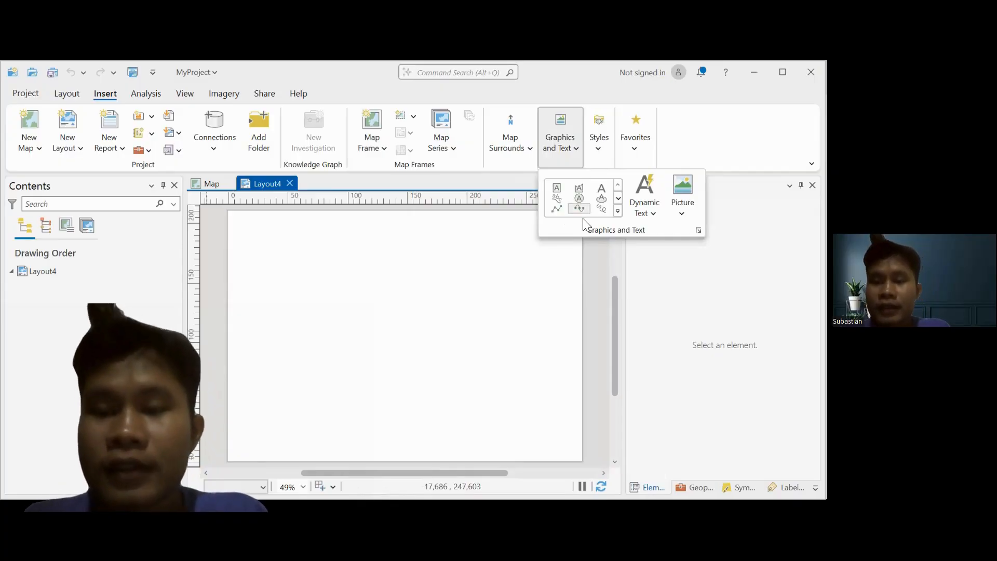
{"action": "left_click", "coordinate": [616, 196]}
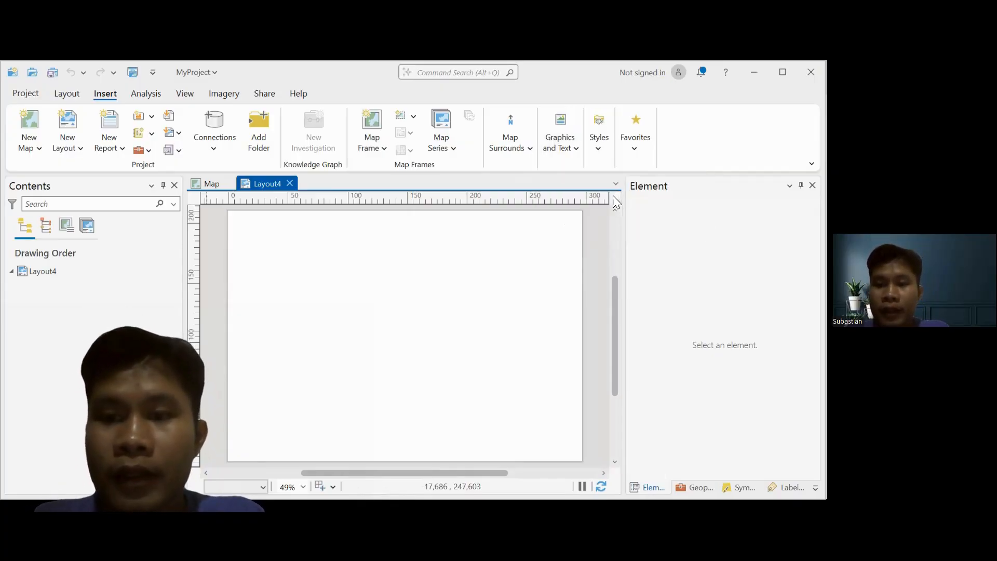
{"action": "left_click", "coordinate": [561, 125]}
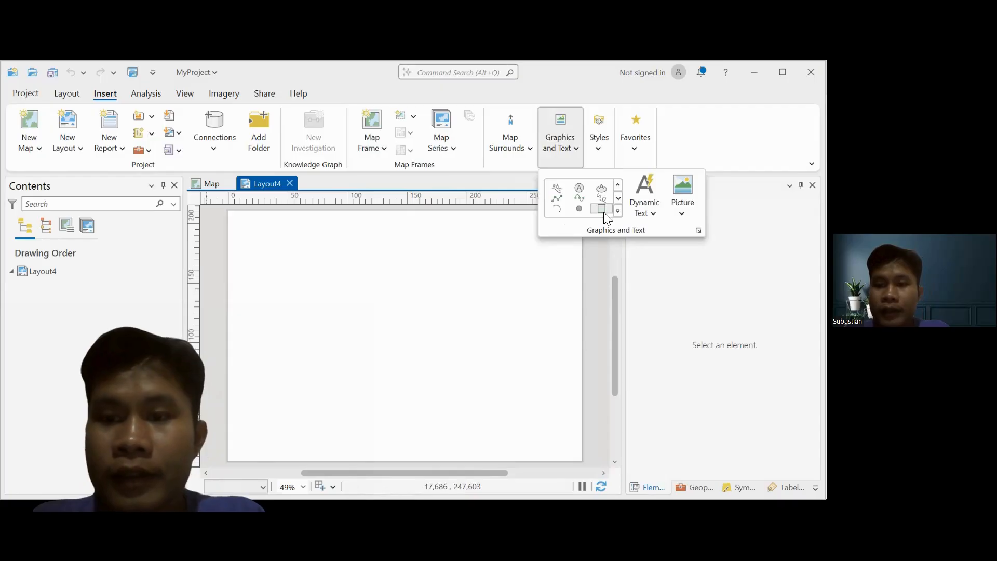
{"action": "left_click", "coordinate": [603, 212]}
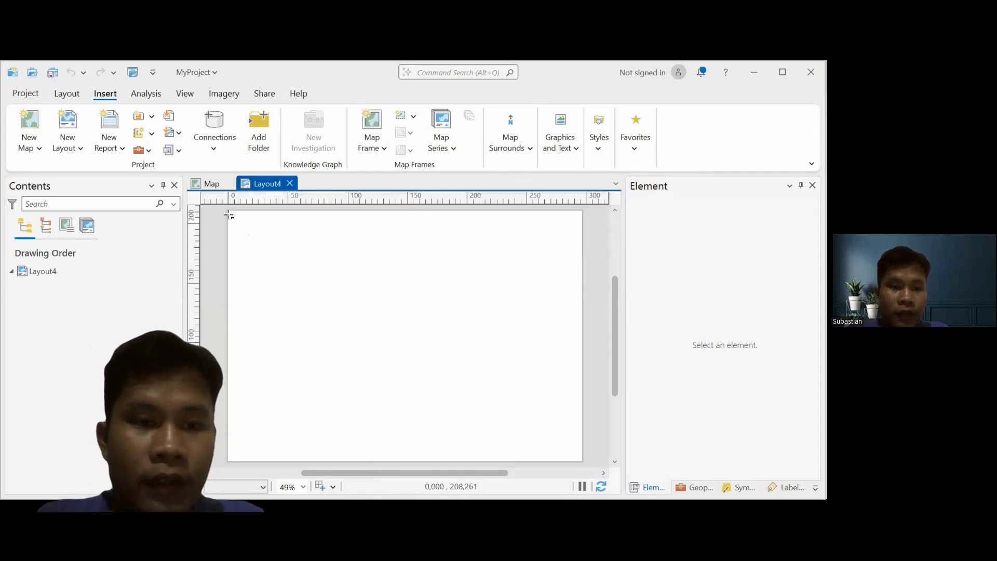
{"action": "left_click_drag", "start_coordinate": [235, 215], "coordinate": [442, 312]}
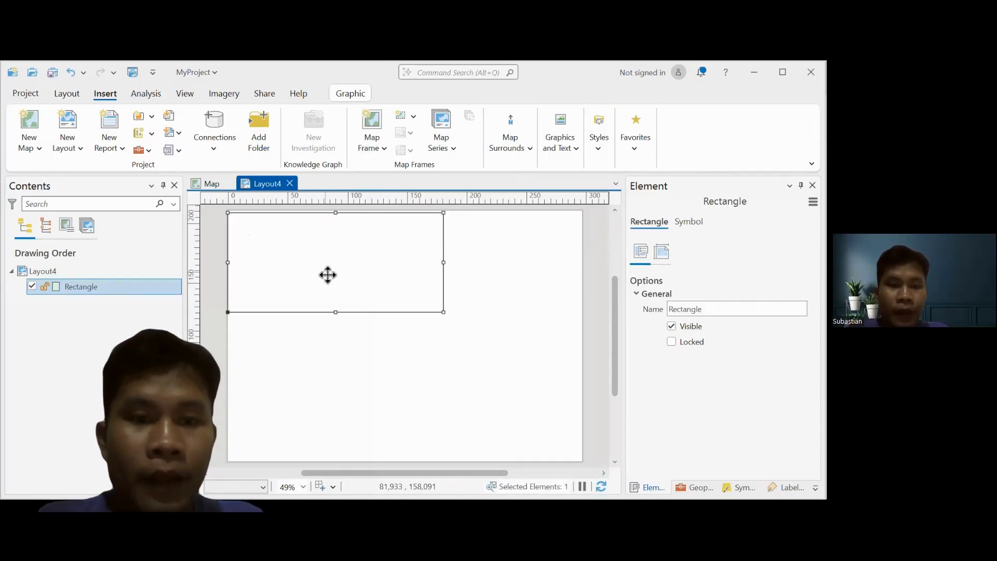
{"action": "key", "text": "Delete"}
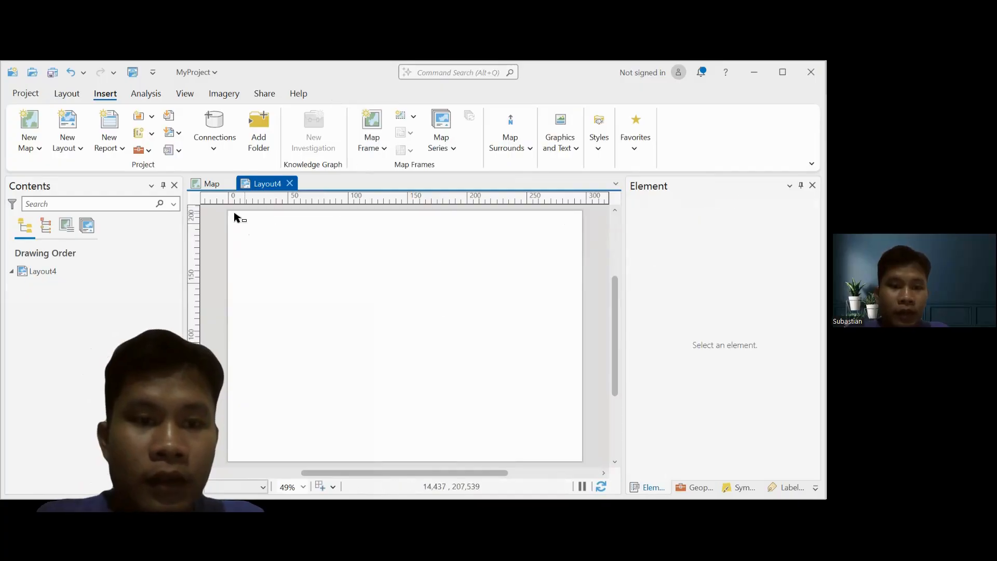
Draw a rectangle along the page edges as a border for the whole layout.
{"action": "left_click", "coordinate": [571, 139]}
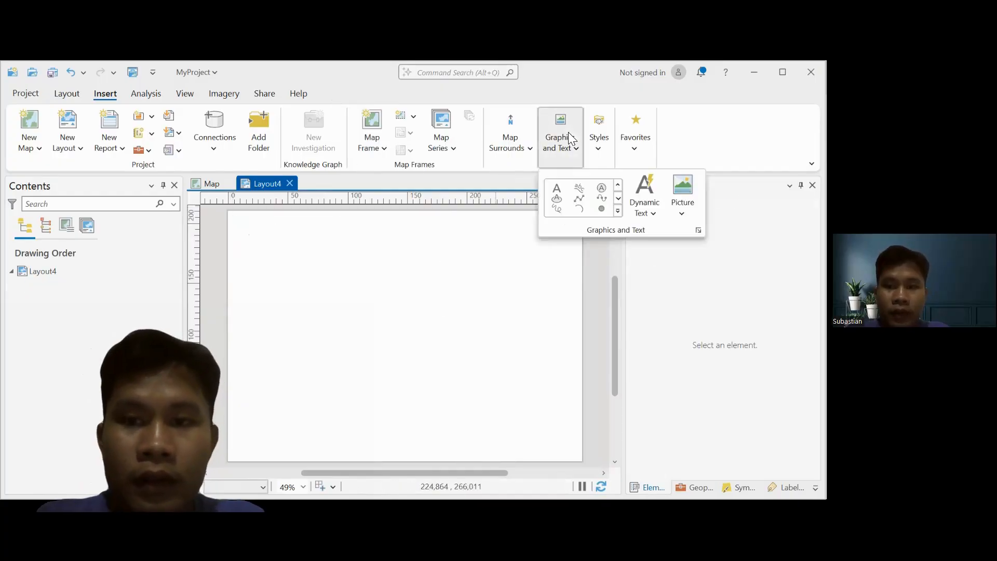
{"action": "left_click", "coordinate": [617, 197]}
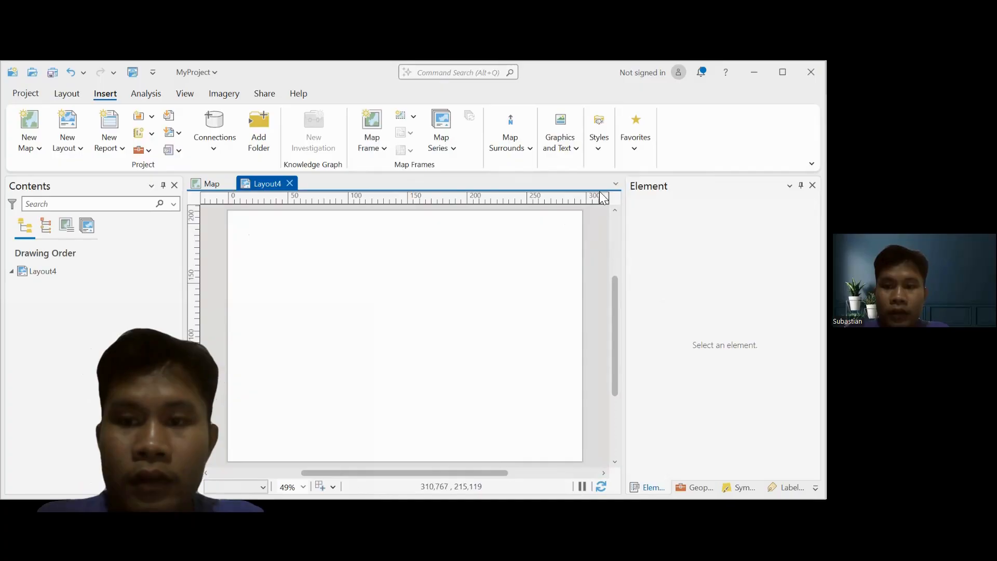
{"action": "left_click", "coordinate": [570, 144]}
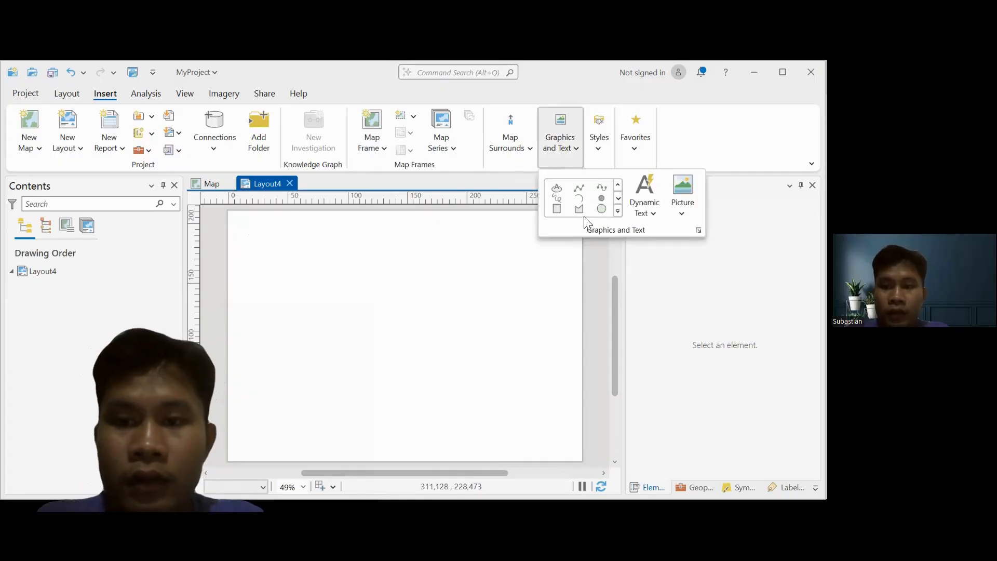
{"action": "left_click", "coordinate": [550, 216]}
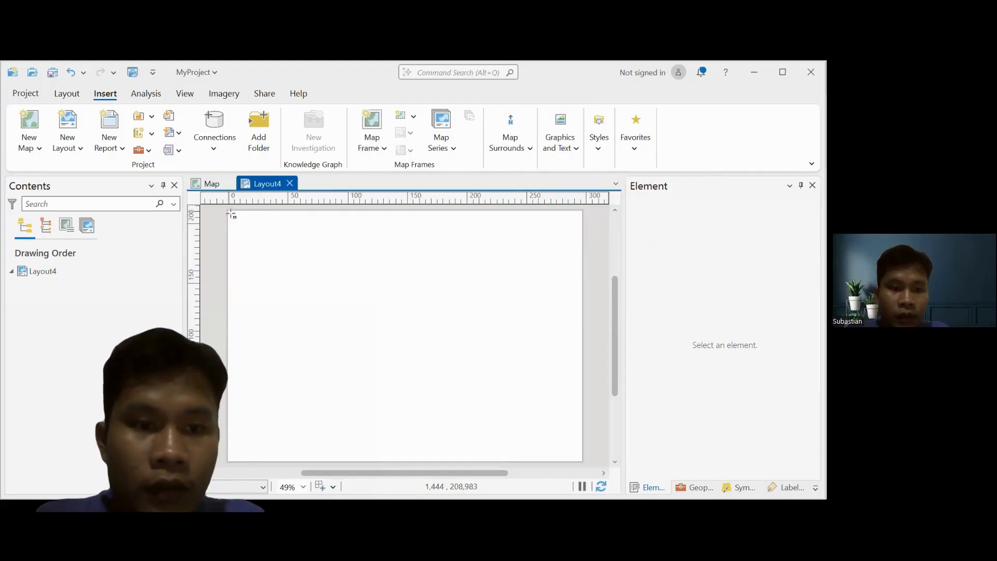
{"action": "left_click_drag", "start_coordinate": [230, 215], "coordinate": [584, 465]}
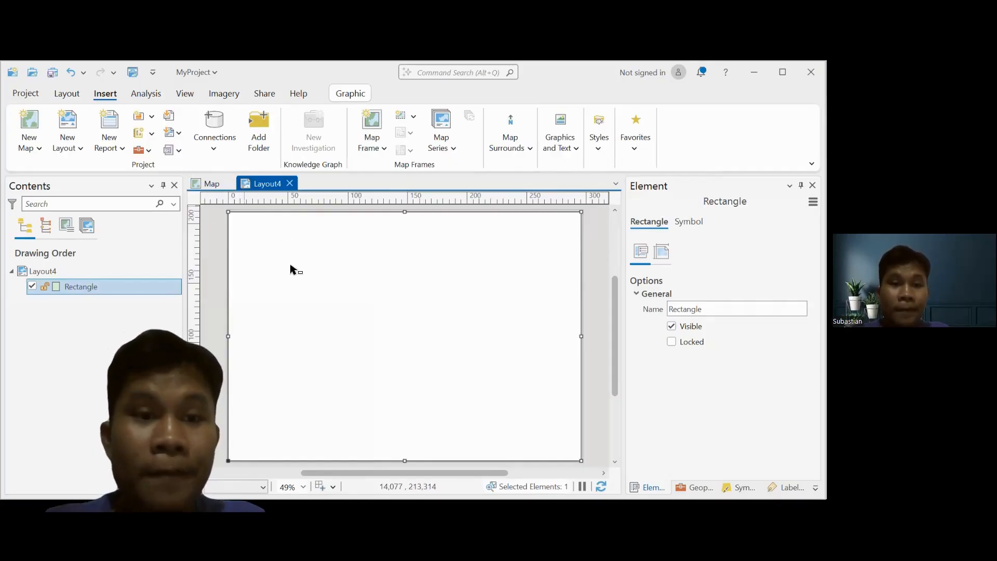
Try a map frame of the current Map view inside the page border and delete it again.
{"action": "left_click", "coordinate": [381, 136]}
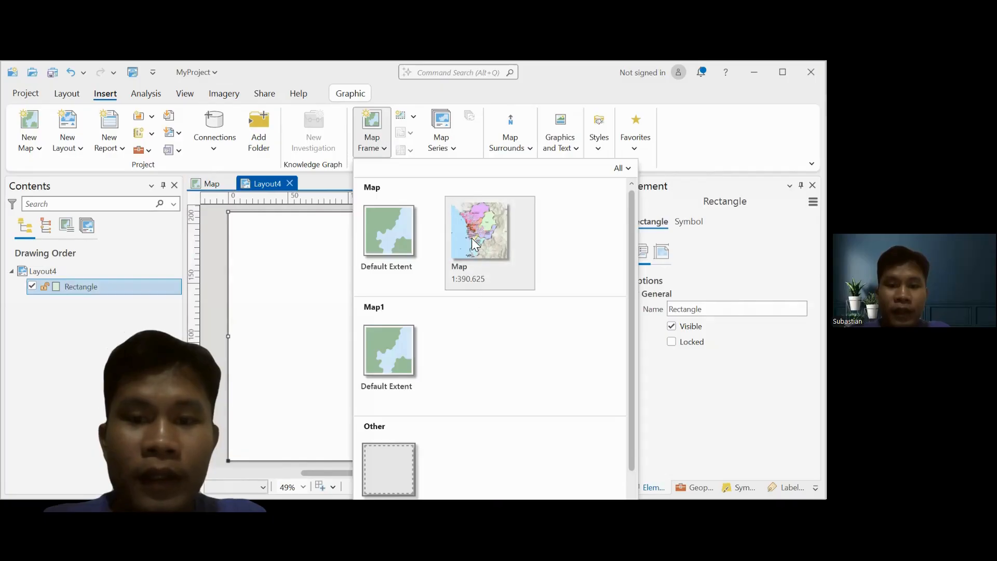
{"action": "left_click", "coordinate": [474, 238]}
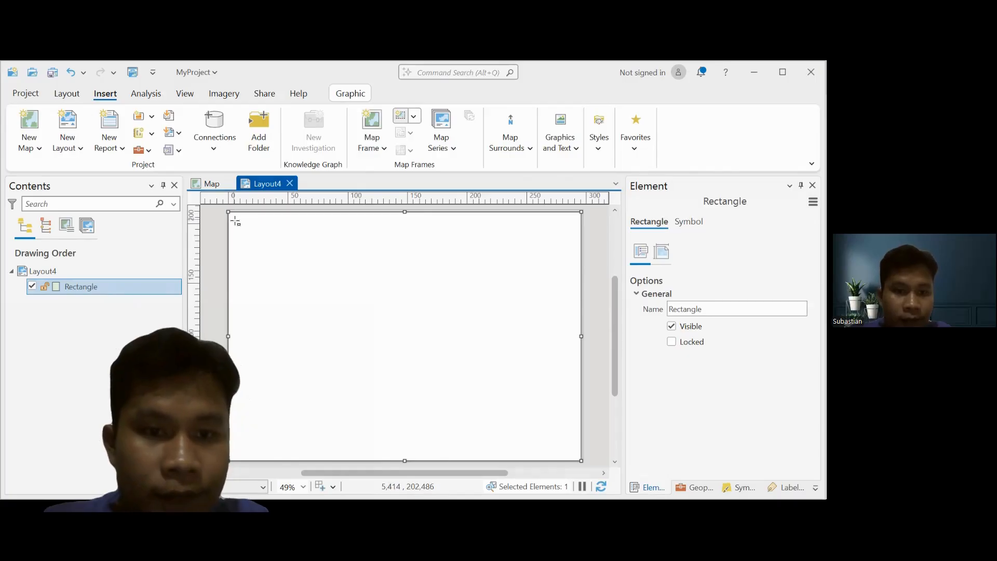
{"action": "left_click_drag", "start_coordinate": [255, 234], "coordinate": [482, 454]}
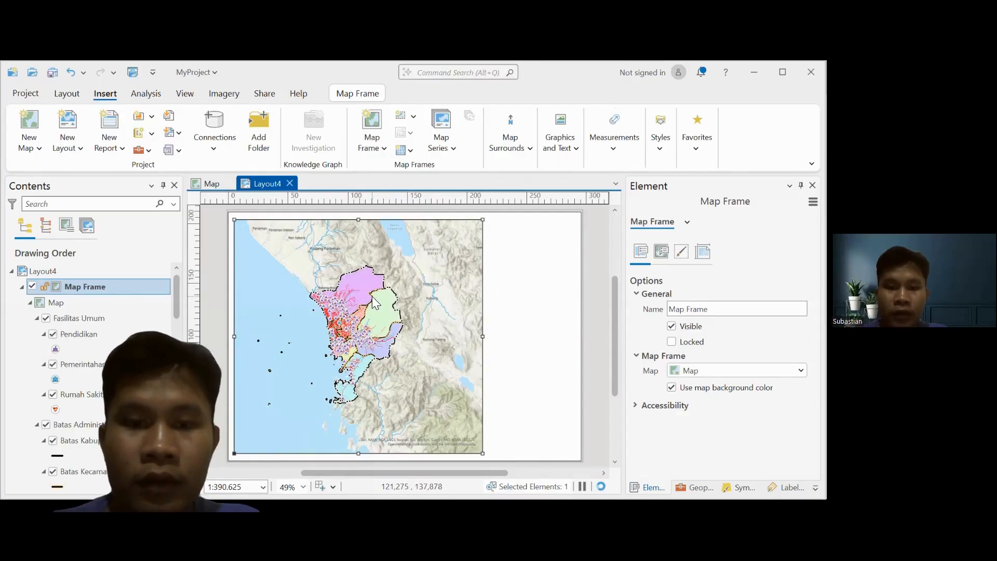
{"action": "right_click", "coordinate": [373, 299]}
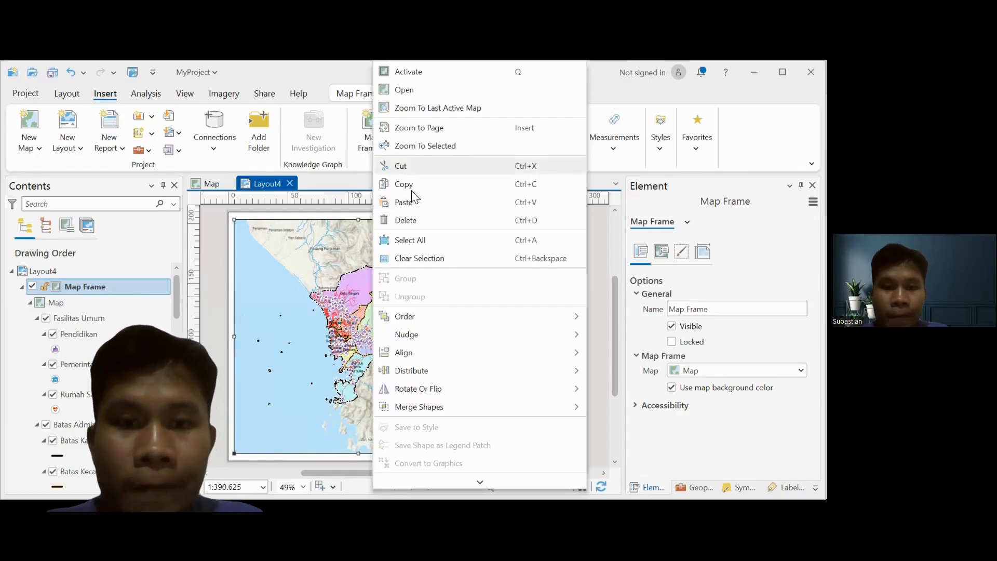
{"action": "left_click", "coordinate": [410, 217]}
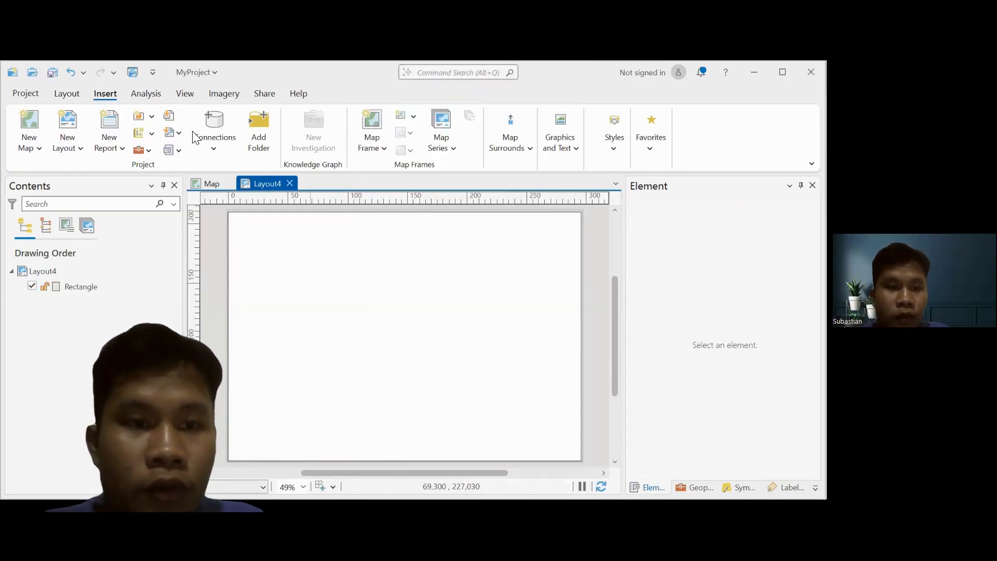
Delete the rectangle that outlines the layout page.
{"action": "left_click", "coordinate": [373, 132]}
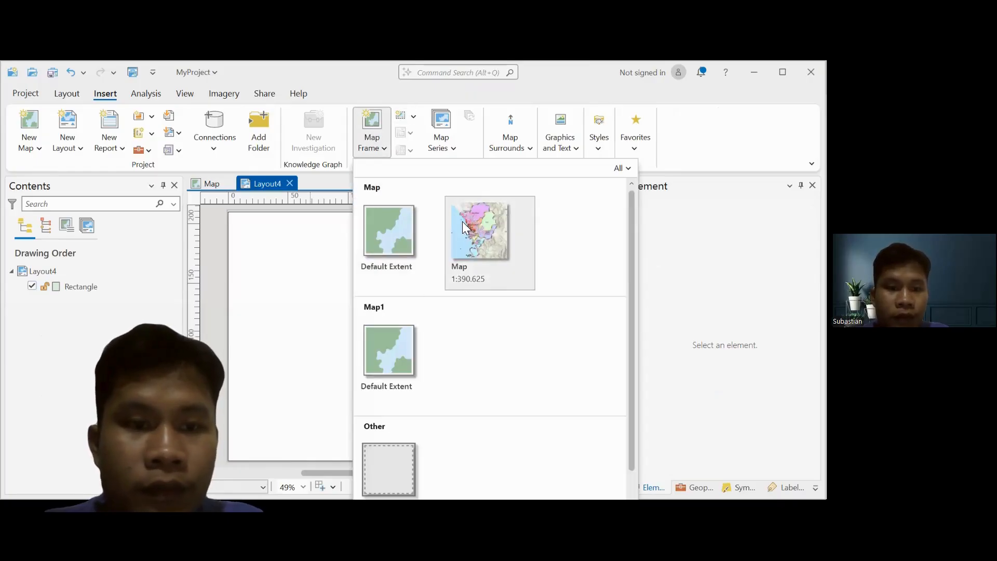
{"action": "left_click", "coordinate": [262, 288]}
{"action": "left_click", "coordinate": [503, 214]}
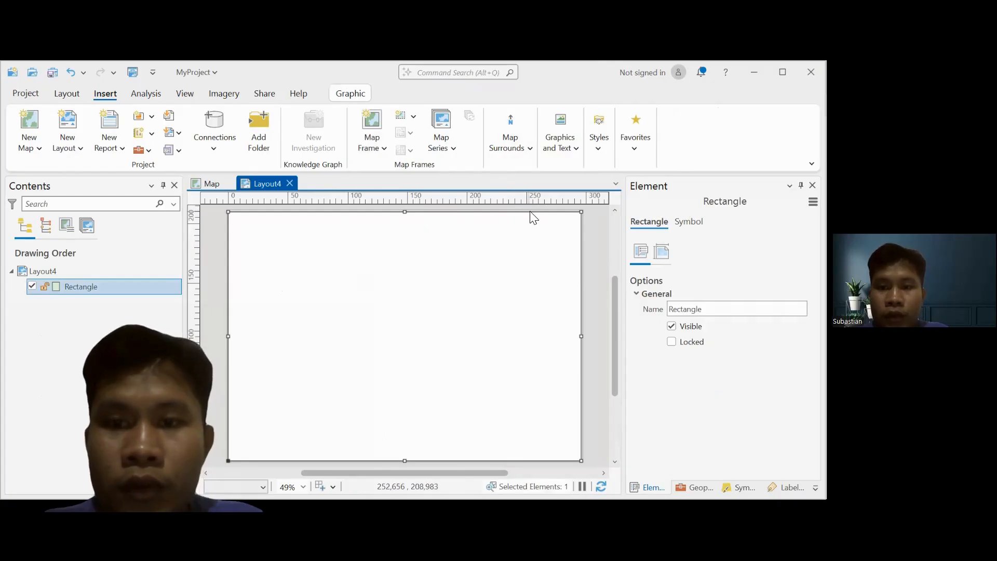
{"action": "right_click", "coordinate": [517, 216]}
{"action": "left_click", "coordinate": [545, 162]}
Redraw the page border rectangle from corner to corner so it matches the A4 page edges.
{"action": "left_click", "coordinate": [560, 143]}
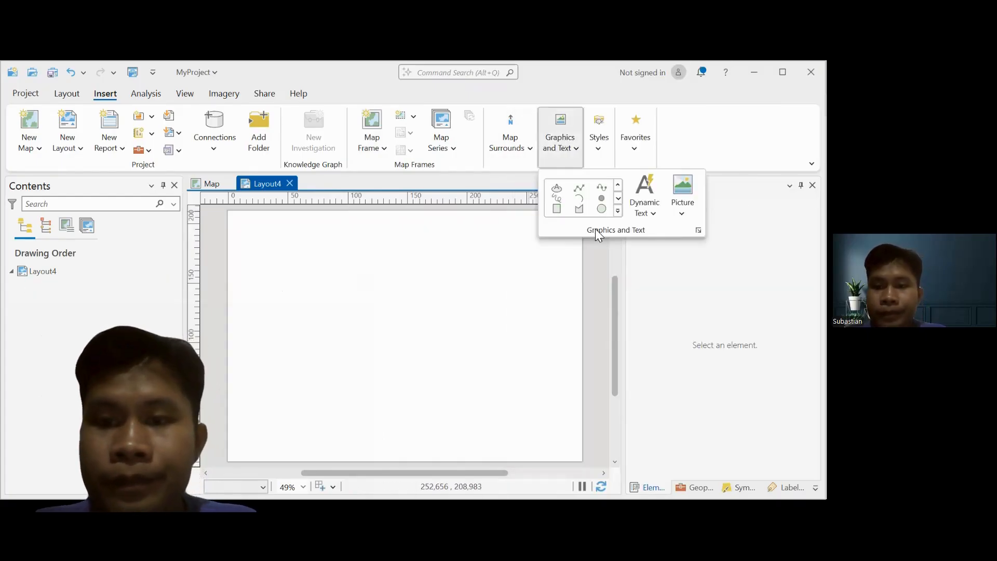
{"action": "left_click", "coordinate": [557, 211]}
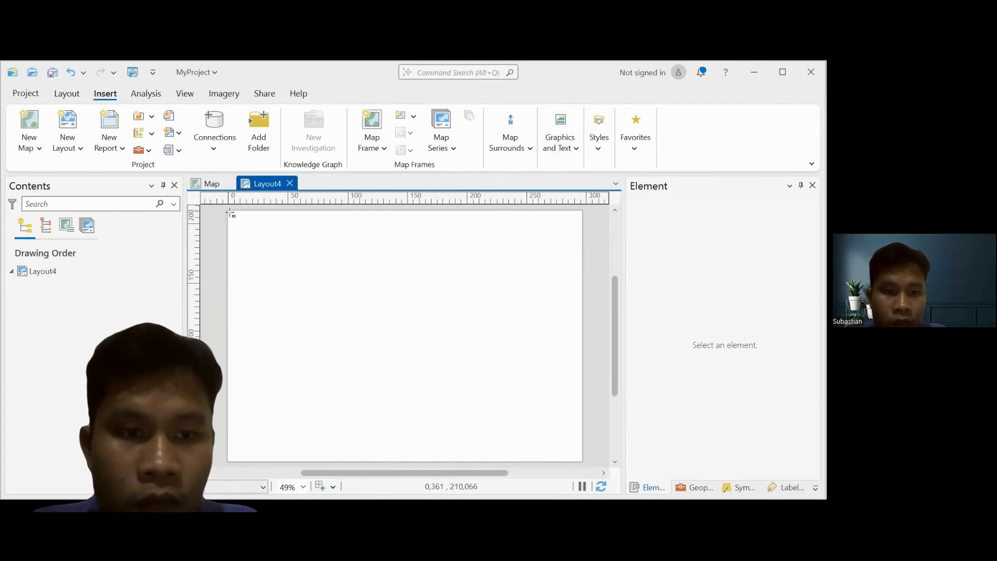
{"action": "left_click_drag", "start_coordinate": [230, 213], "coordinate": [581, 463]}
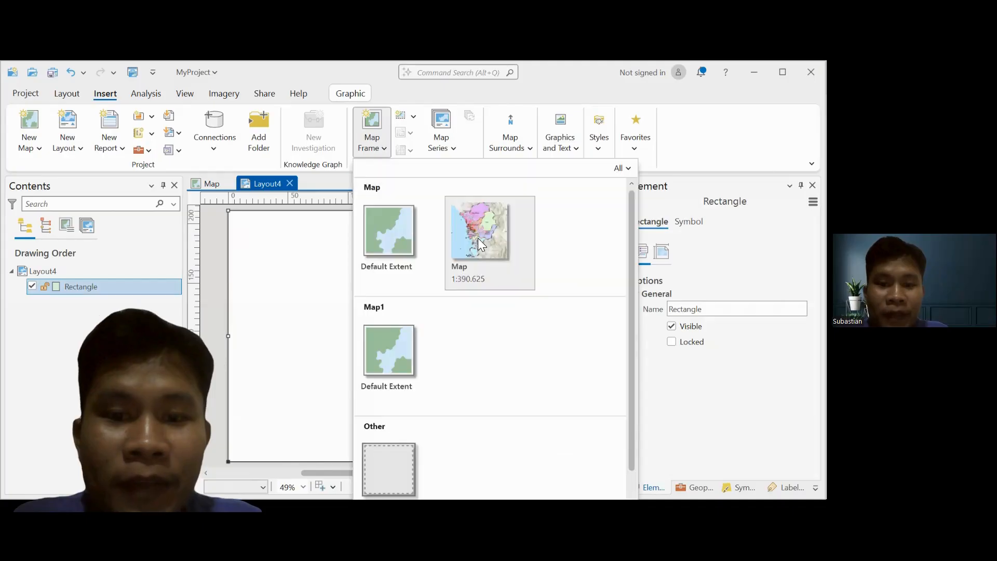
Insert a map frame of the current Map view inside the border, covering about the left two-thirds of the page.
{"action": "left_click", "coordinate": [477, 238]}
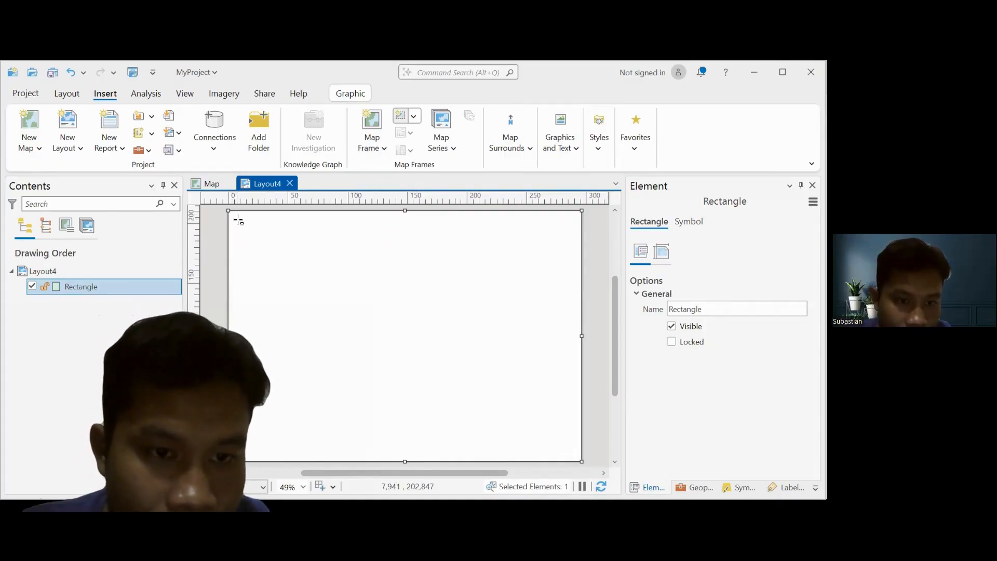
{"action": "left_click_drag", "start_coordinate": [255, 234], "coordinate": [469, 455]}
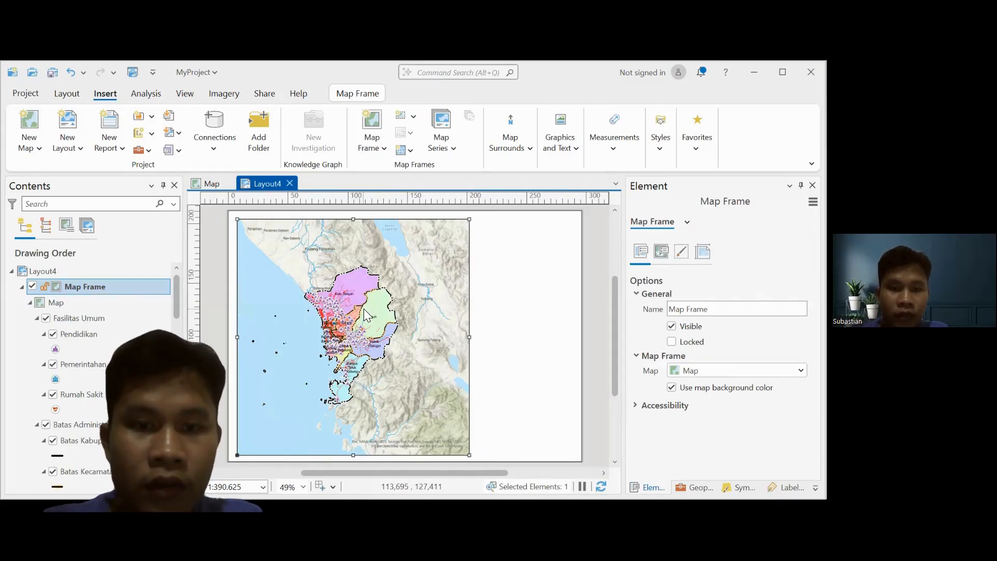
{"action": "right_click", "coordinate": [362, 255]}
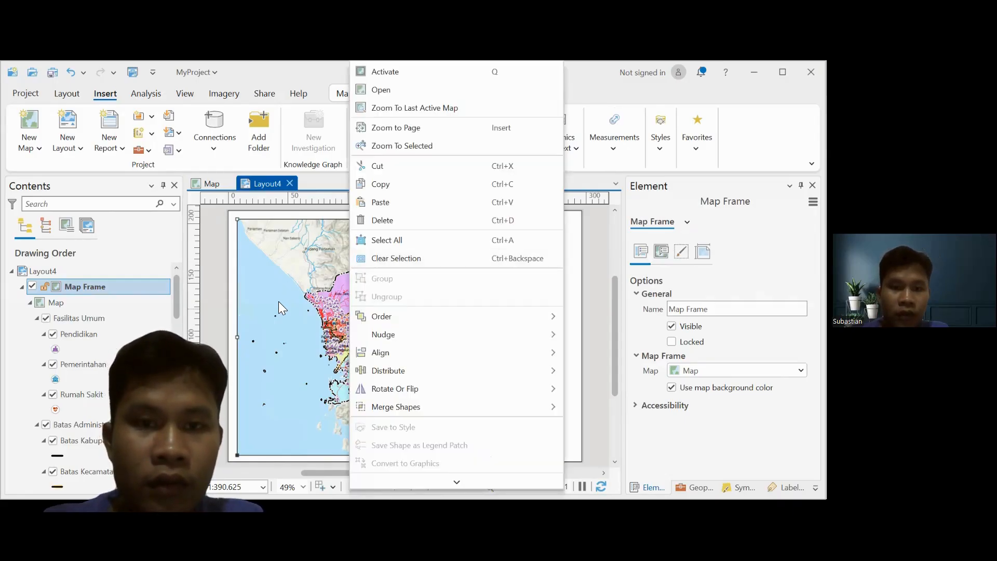
{"action": "left_click", "coordinate": [281, 303]}
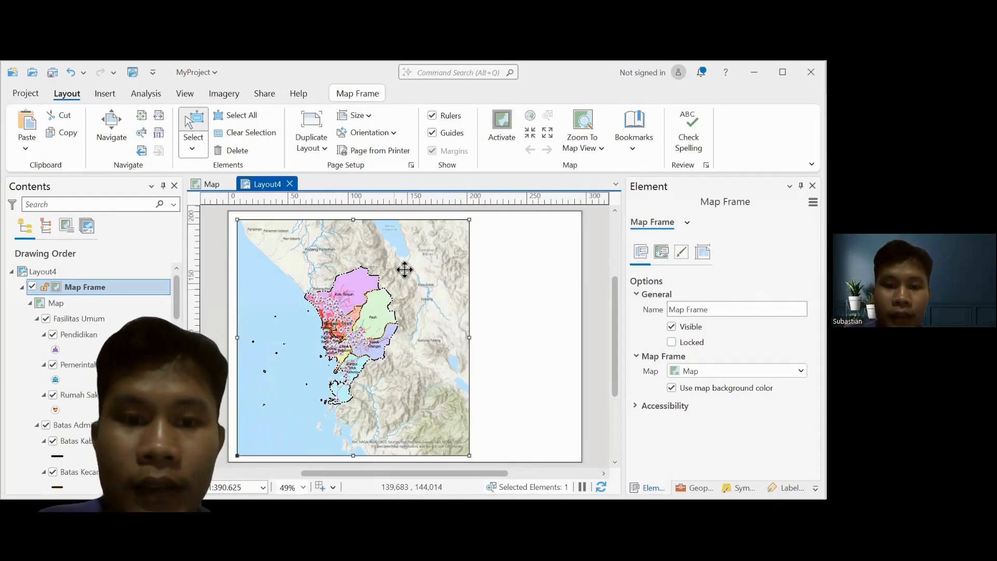
Activate the map frame and adjust its extent so the coloured districts are larger and fit fully inside the frame.
{"action": "left_click", "coordinate": [497, 125]}
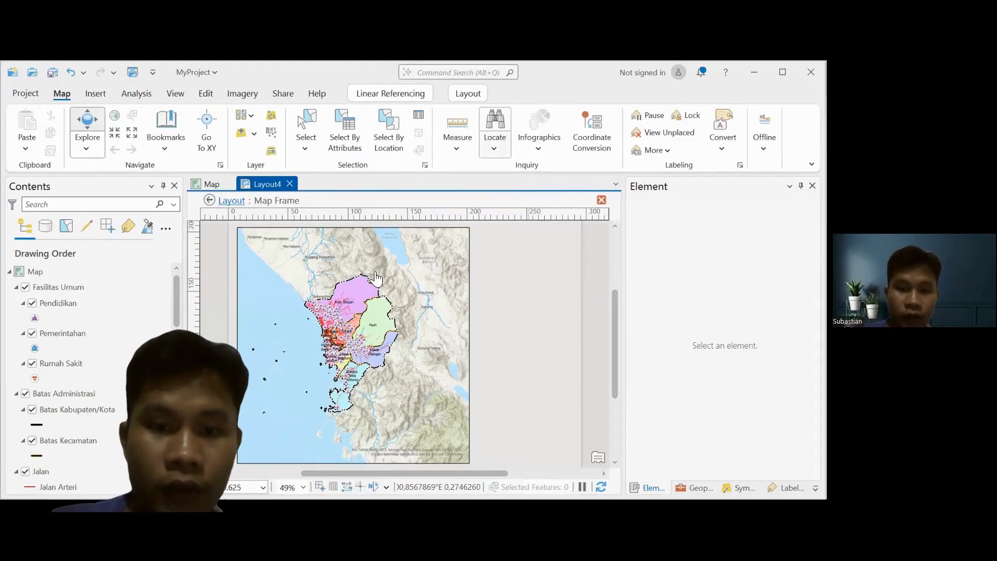
{"action": "scroll", "coordinate": [358, 306], "scroll_direction": "down", "scroll_amount": 2}
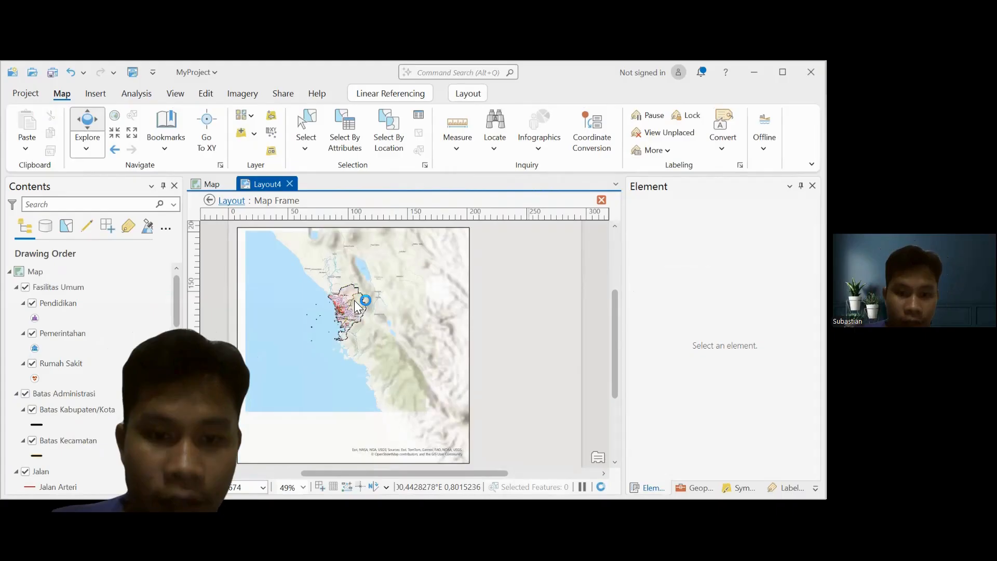
{"action": "scroll", "coordinate": [355, 306], "scroll_direction": "up", "scroll_amount": 2}
{"action": "scroll", "coordinate": [361, 329], "scroll_direction": "up", "scroll_amount": 2}
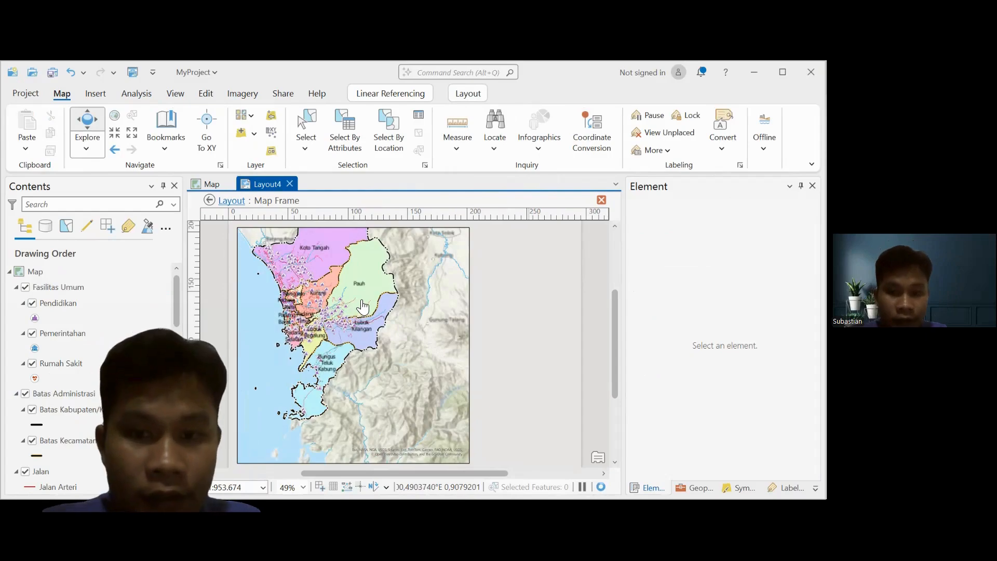
{"action": "scroll", "coordinate": [362, 306], "scroll_direction": "down", "scroll_amount": 1}
{"action": "scroll", "coordinate": [363, 298], "scroll_direction": "down", "scroll_amount": 1}
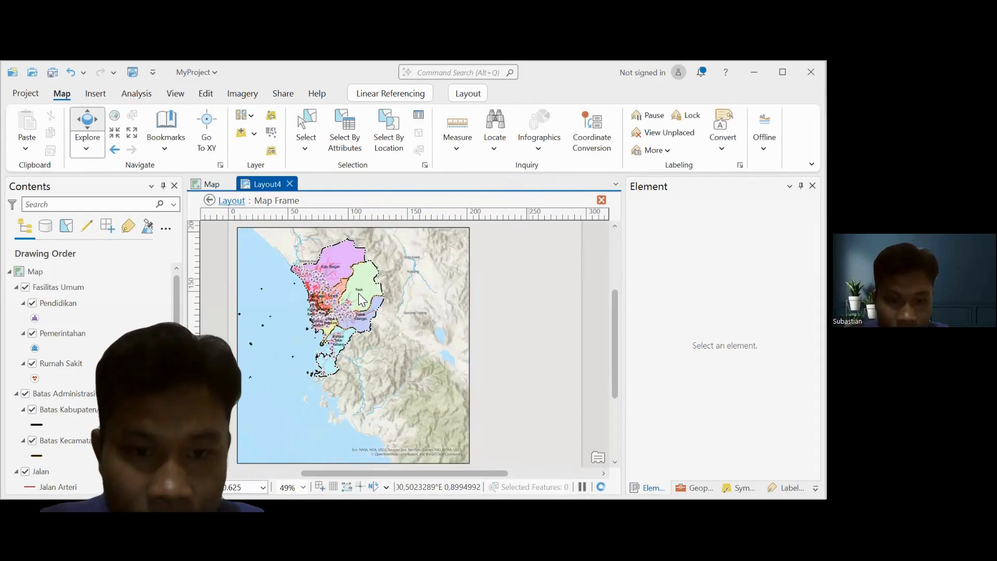
{"action": "scroll", "coordinate": [359, 293], "scroll_direction": "up", "scroll_amount": 2}
{"action": "left_click_drag", "start_coordinate": [322, 306], "coordinate": [371, 333]}
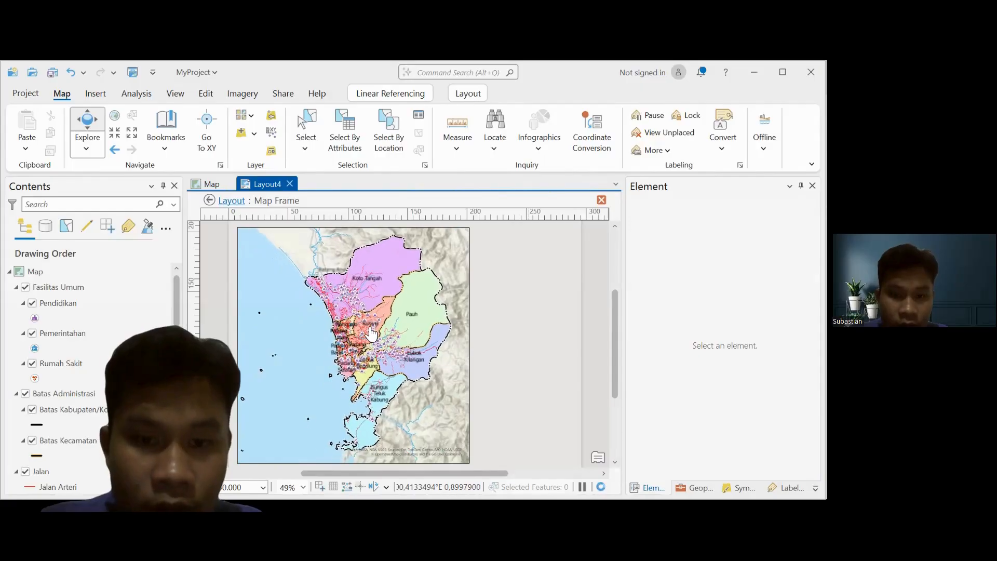
Fit all the coloured districts inside the map frame at 1:250.000 and return to editing the layout.
{"action": "scroll", "coordinate": [371, 333], "scroll_direction": "up", "scroll_amount": 1}
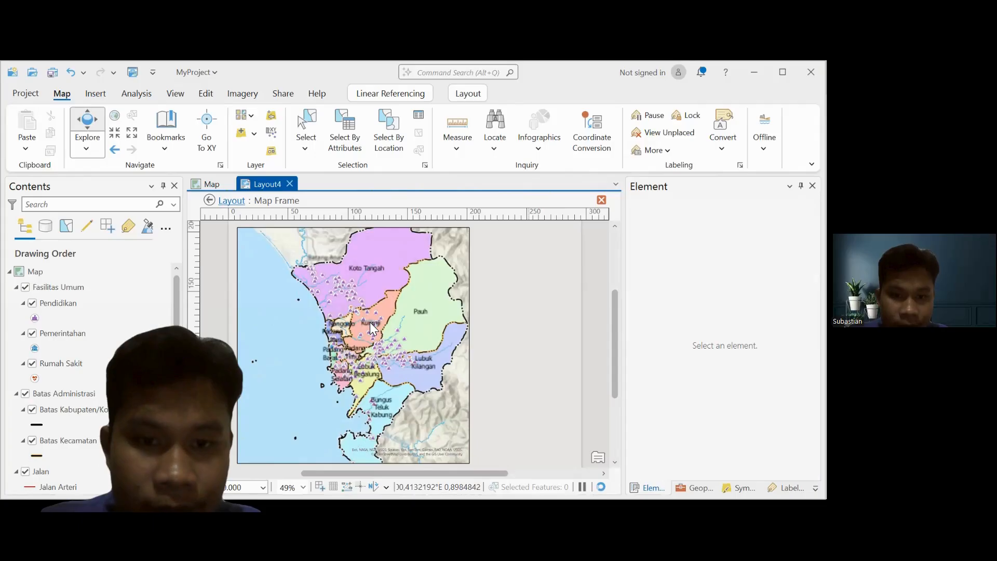
{"action": "scroll", "coordinate": [370, 322], "scroll_direction": "down", "scroll_amount": 1}
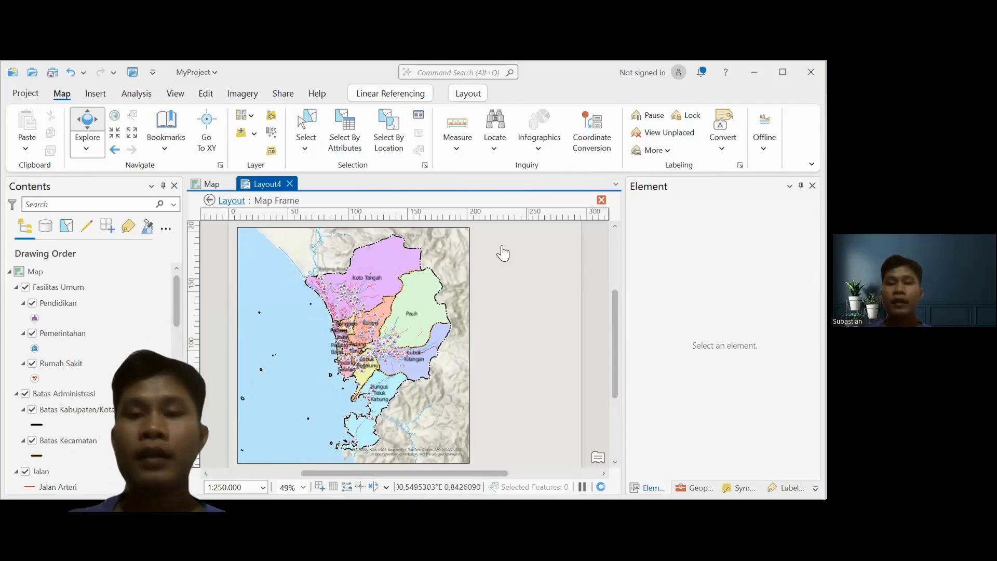
{"action": "left_click", "coordinate": [604, 200]}
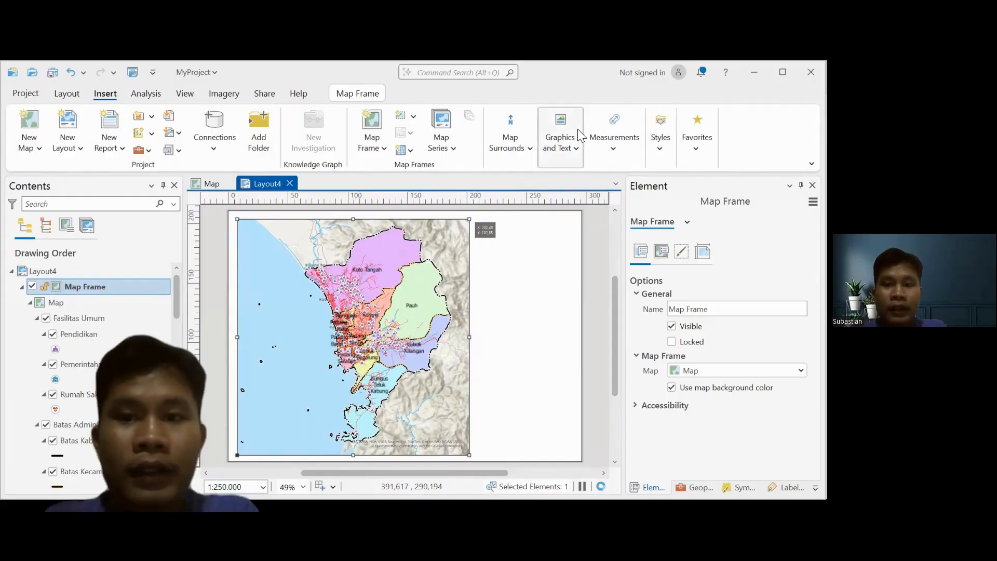
Draw a tall rectangle in the empty area beside the map frame, matching the frame's height and staying inside the page border.
{"action": "left_click", "coordinate": [559, 131]}
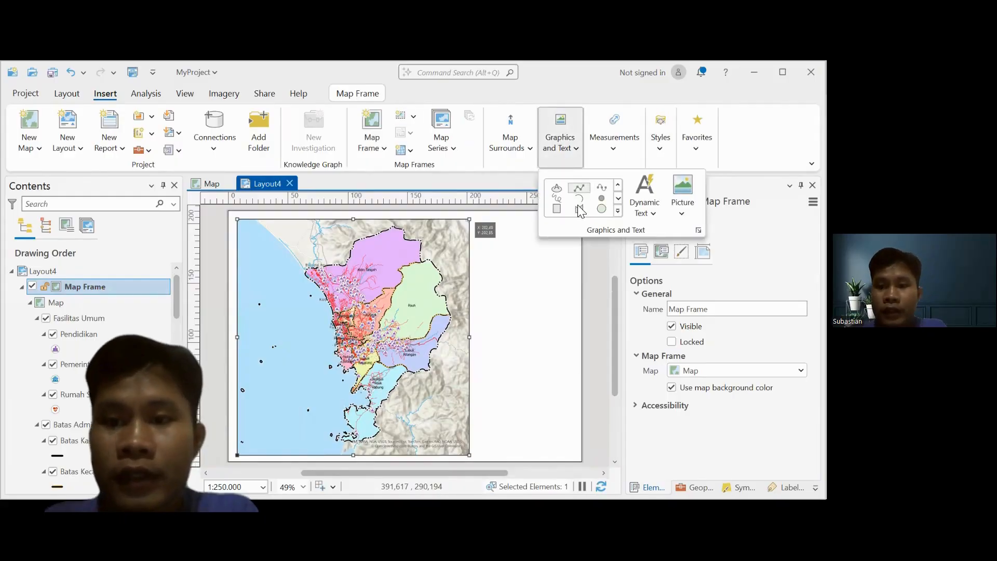
{"action": "left_click", "coordinate": [555, 209]}
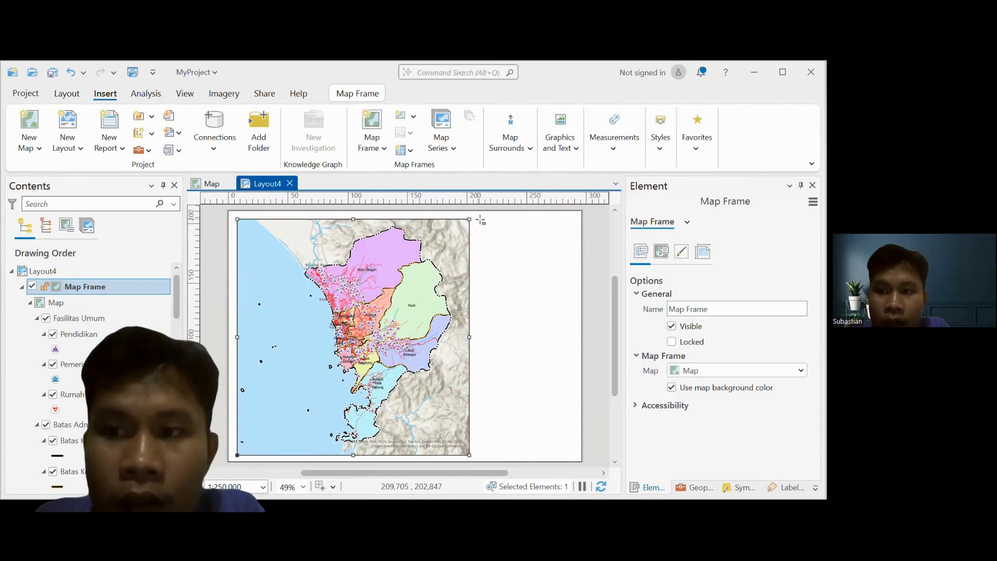
{"action": "left_click_drag", "start_coordinate": [520, 234], "coordinate": [573, 455]}
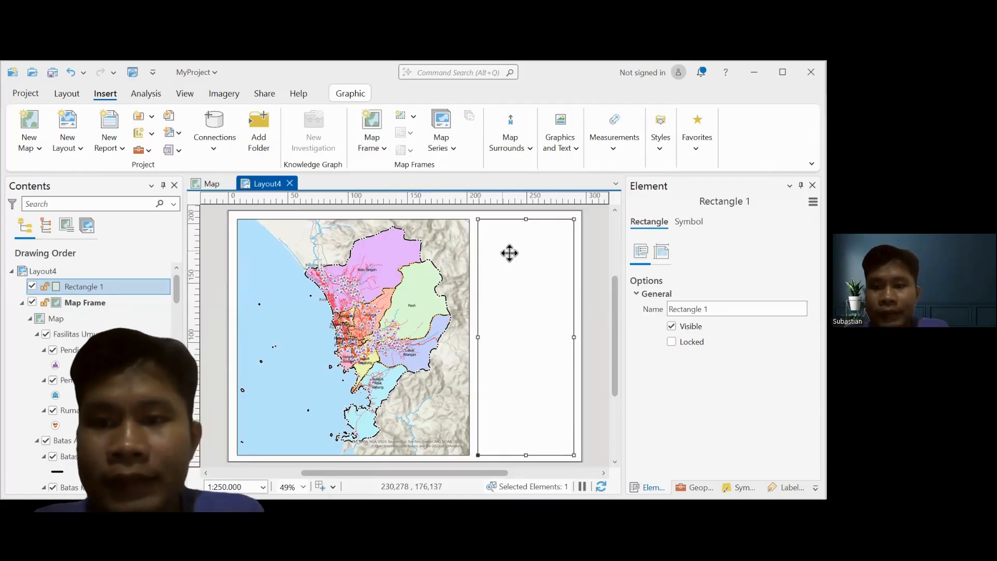
Insert a horizontal text element inside the upper part of the empty rectangle beside the map frame.
{"action": "left_click", "coordinate": [560, 141]}
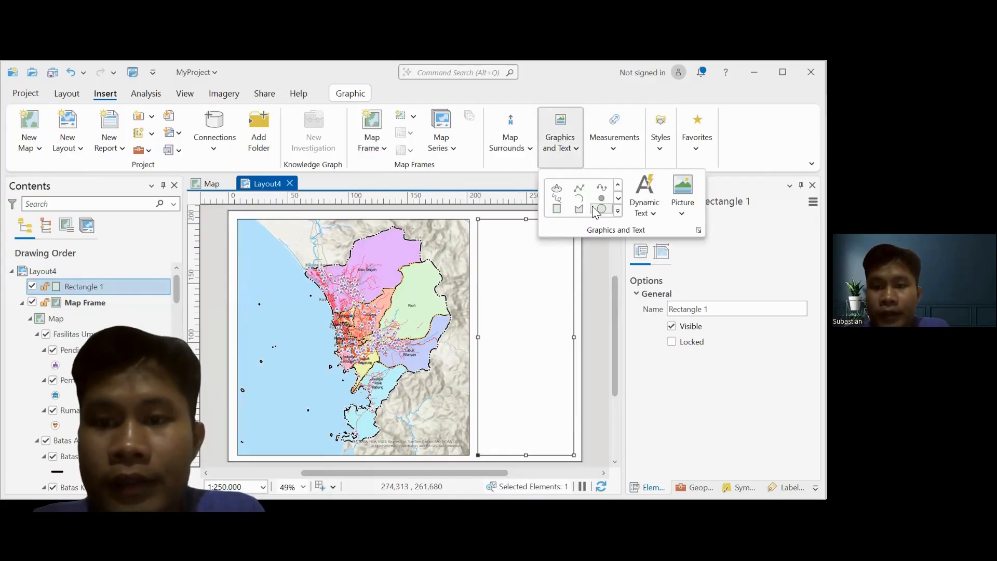
{"action": "left_click", "coordinate": [563, 151]}
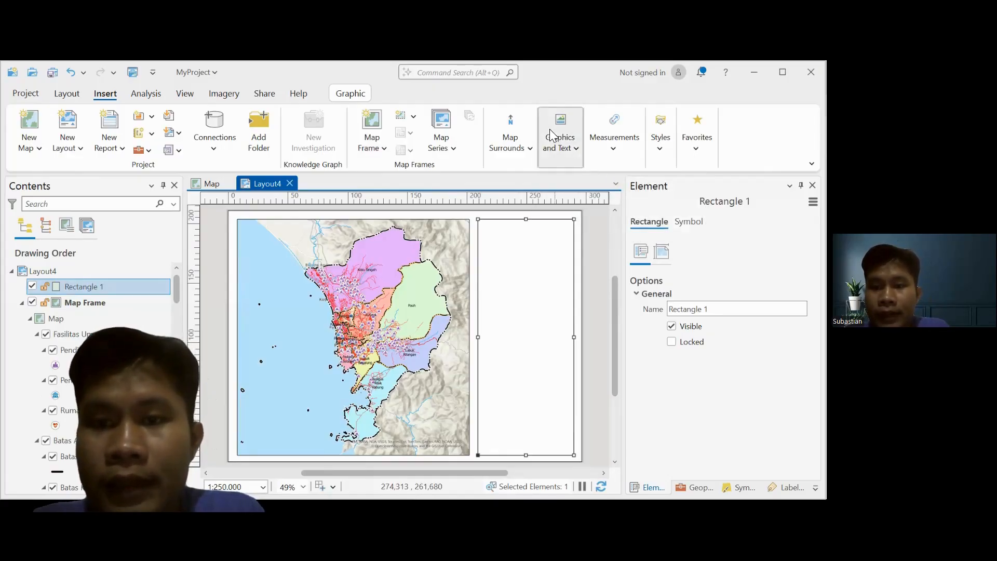
{"action": "left_click", "coordinate": [553, 137]}
{"action": "left_click", "coordinate": [559, 194]}
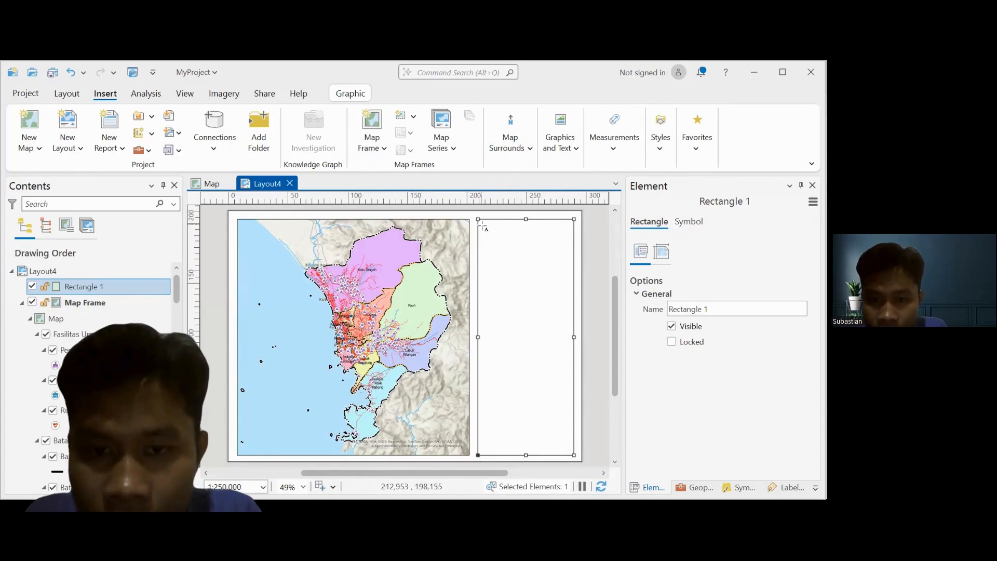
{"action": "left_click_drag", "start_coordinate": [499, 226], "coordinate": [573, 254]}
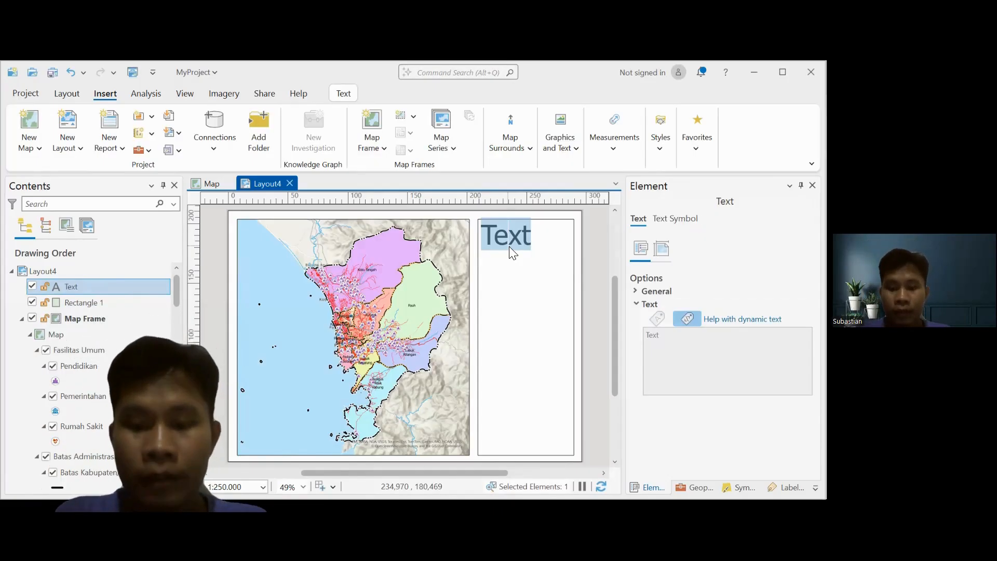
Enter the map title on three lines: "PETA ADMINISTRASI", "KOTA PADANG" and "TAHUN 2025".
{"action": "type", "text": "PE"}
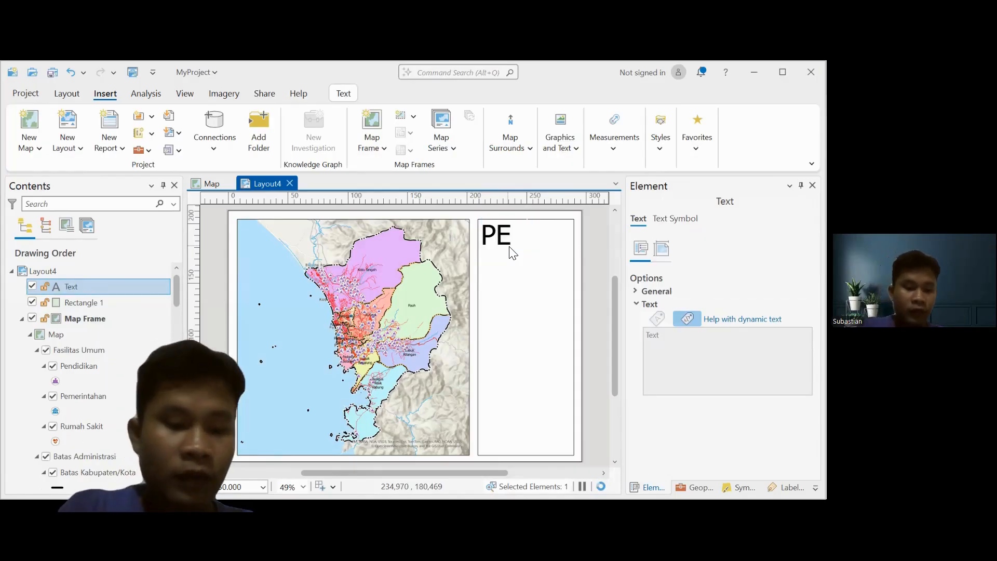
{"action": "type", "text": "TA ADMI"}
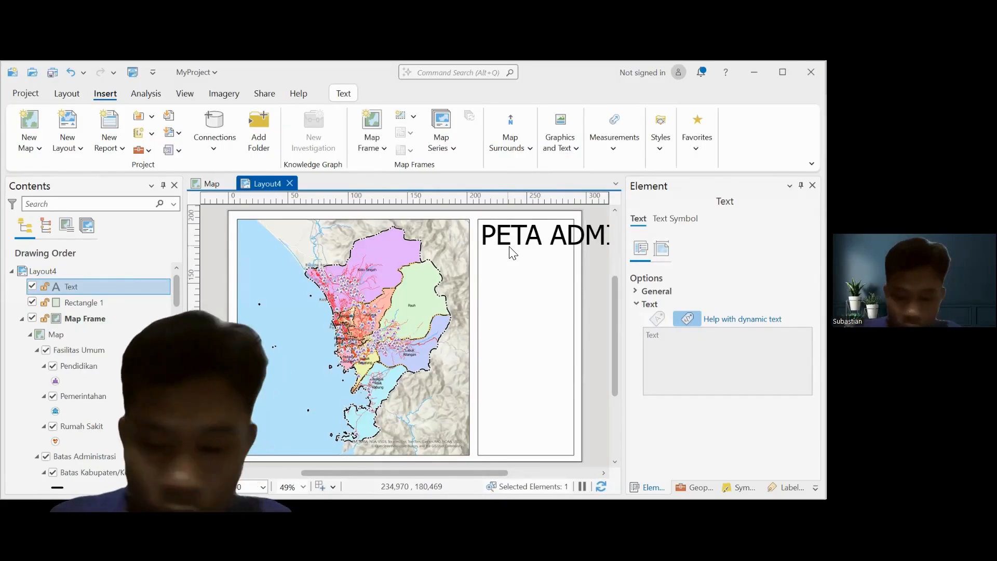
{"action": "key", "text": "Return"}
{"action": "type", "text": "KO"}
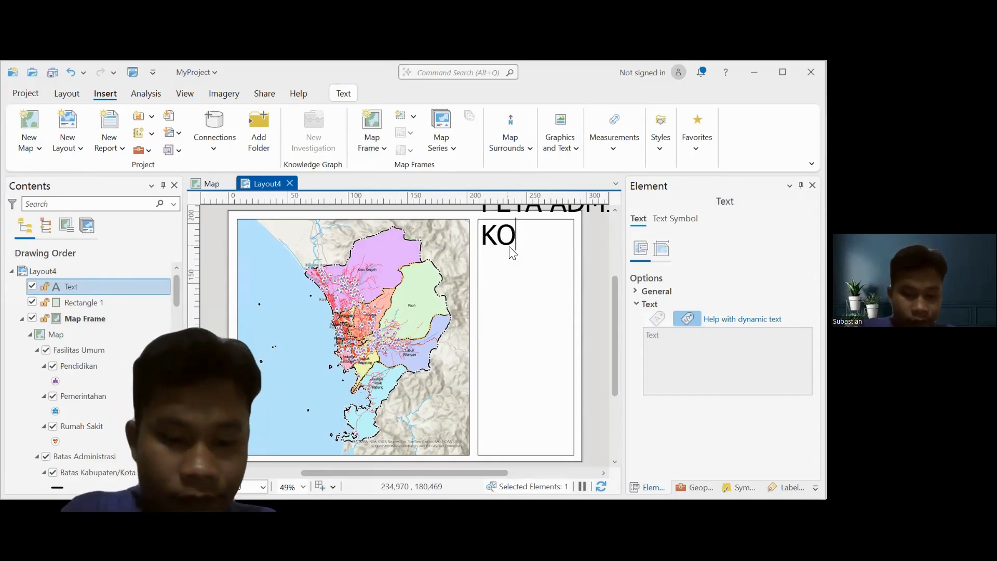
{"action": "type", "text": "TA PADA"}
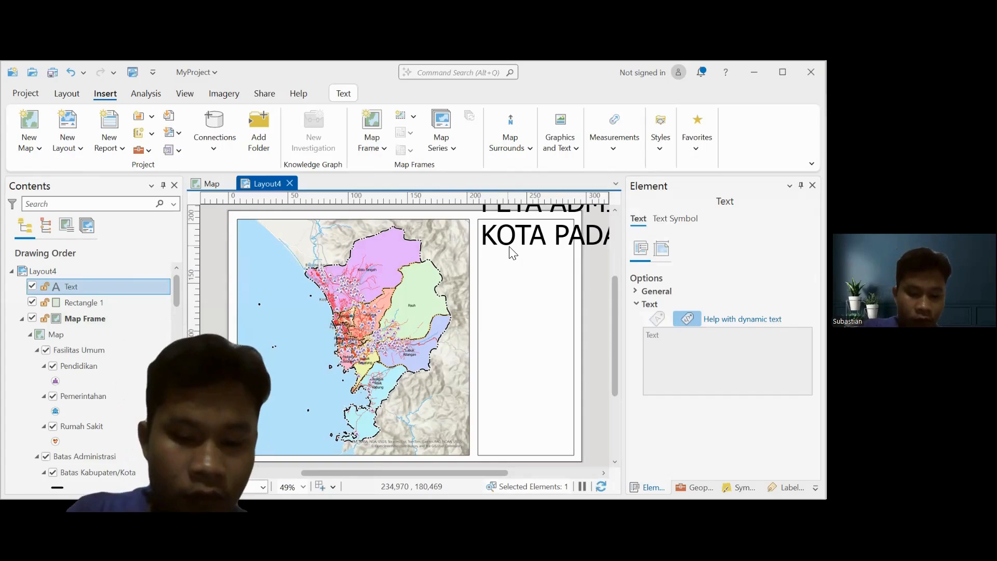
{"action": "key", "text": "Return"}
{"action": "type", "text": "TA"}
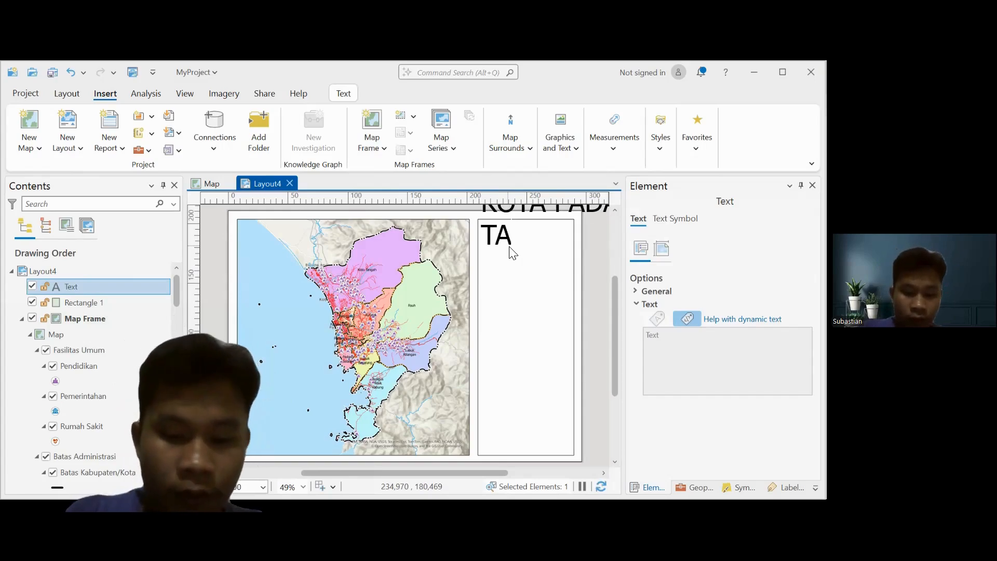
{"action": "type", "text": "HUN 202"}
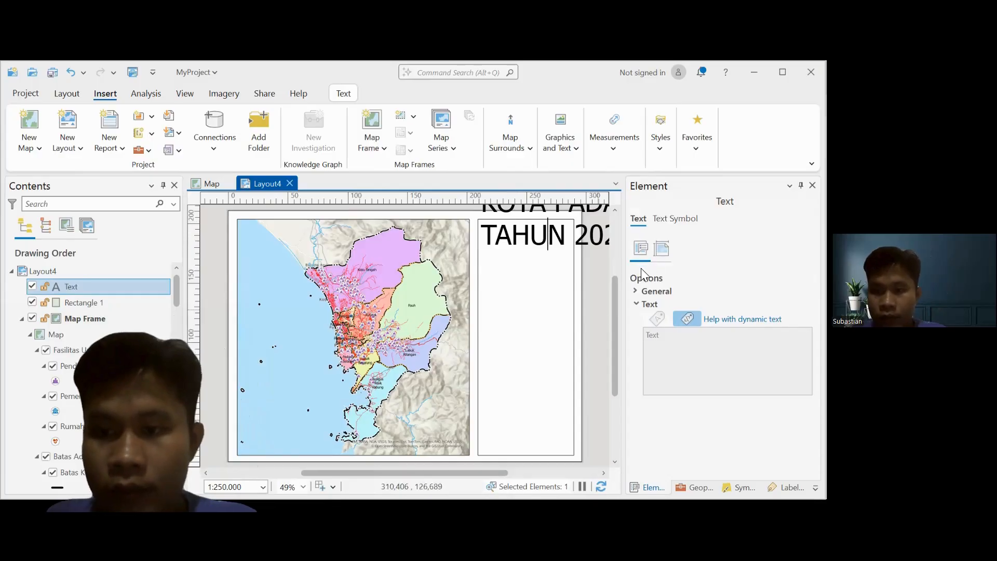
{"action": "left_click", "coordinate": [649, 253]}
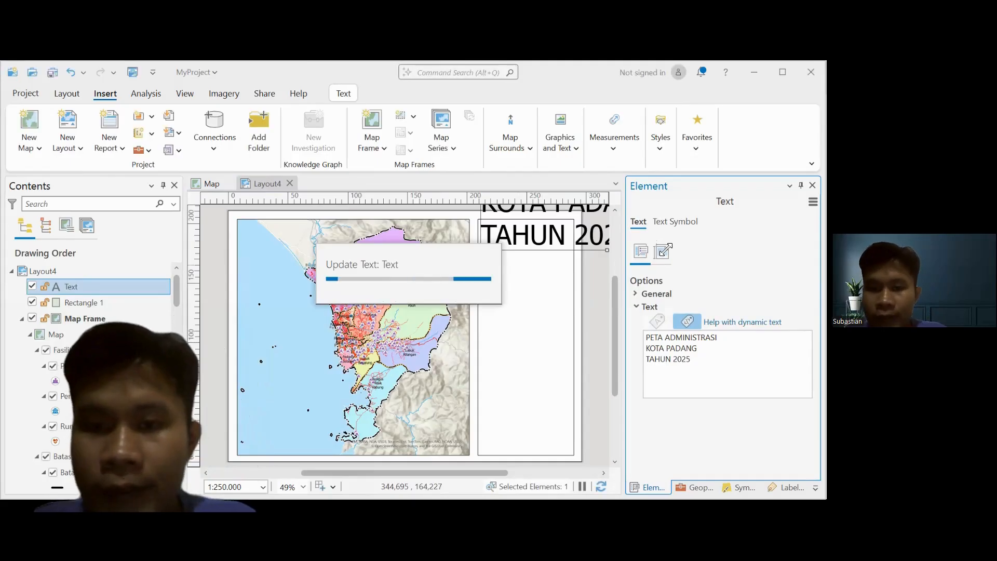
Set the map title's font size to 16 pt so the text fits inside the side rectangle.
{"action": "left_click", "coordinate": [672, 223]}
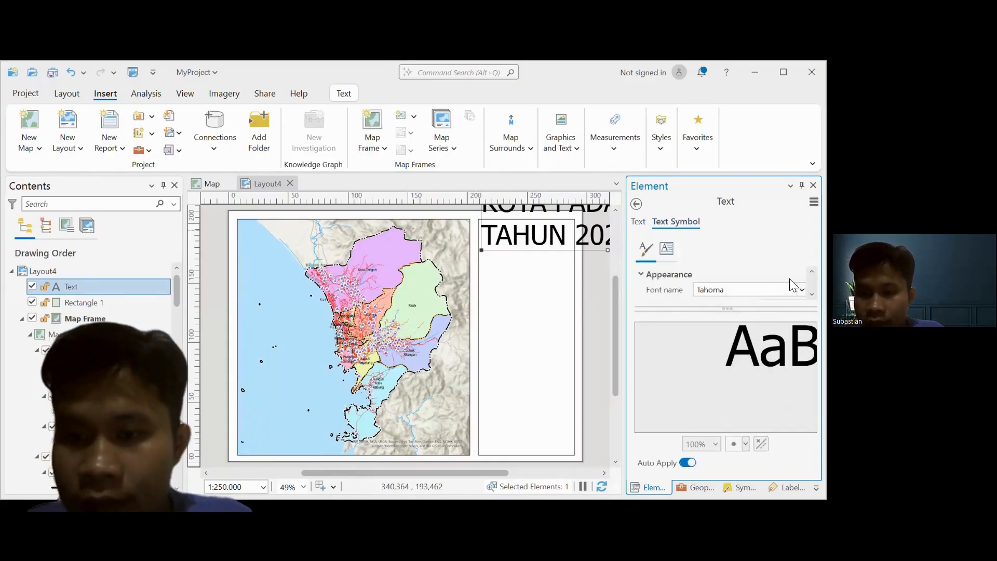
{"action": "left_click", "coordinate": [664, 252]}
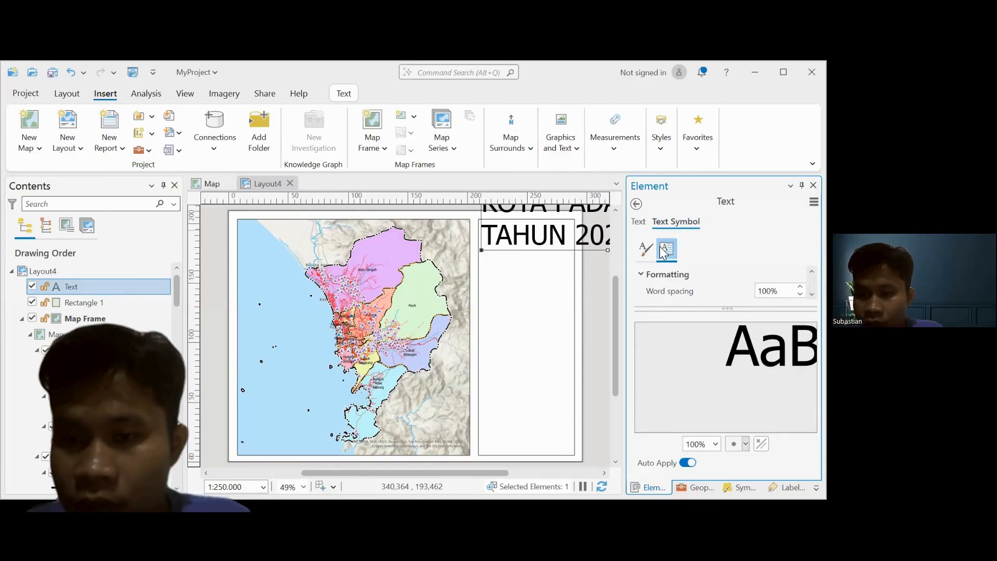
{"action": "left_click", "coordinate": [650, 251]}
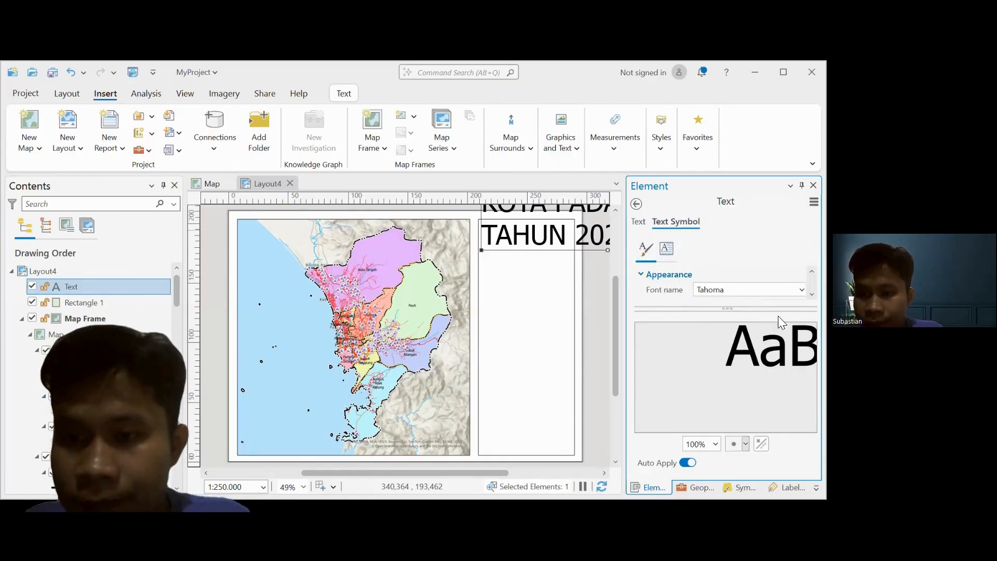
{"action": "scroll", "coordinate": [759, 357], "scroll_direction": "down", "scroll_amount": 5}
{"action": "scroll", "coordinate": [759, 358], "scroll_direction": "down", "scroll_amount": 2}
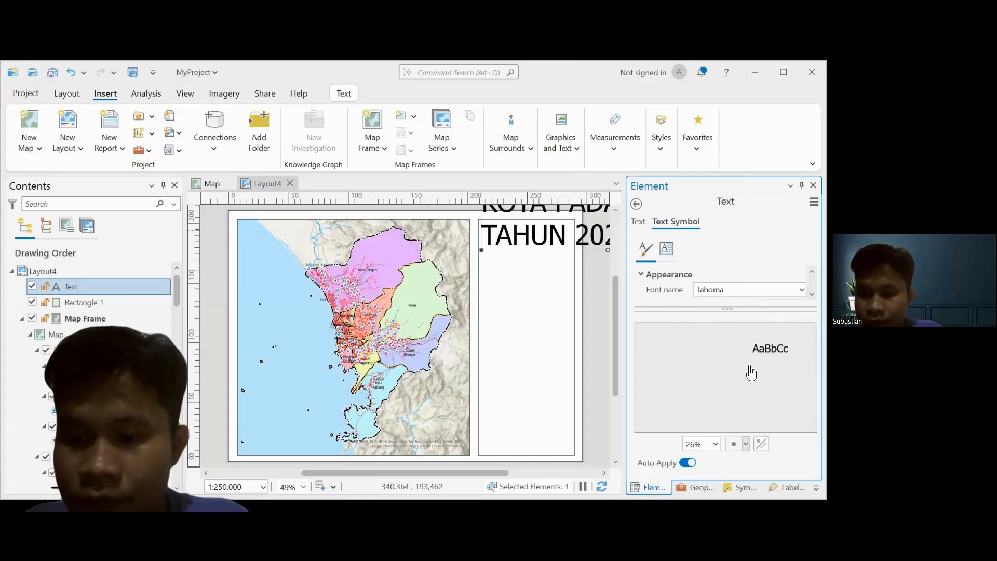
{"action": "scroll", "coordinate": [727, 283], "scroll_direction": "down", "scroll_amount": 1}
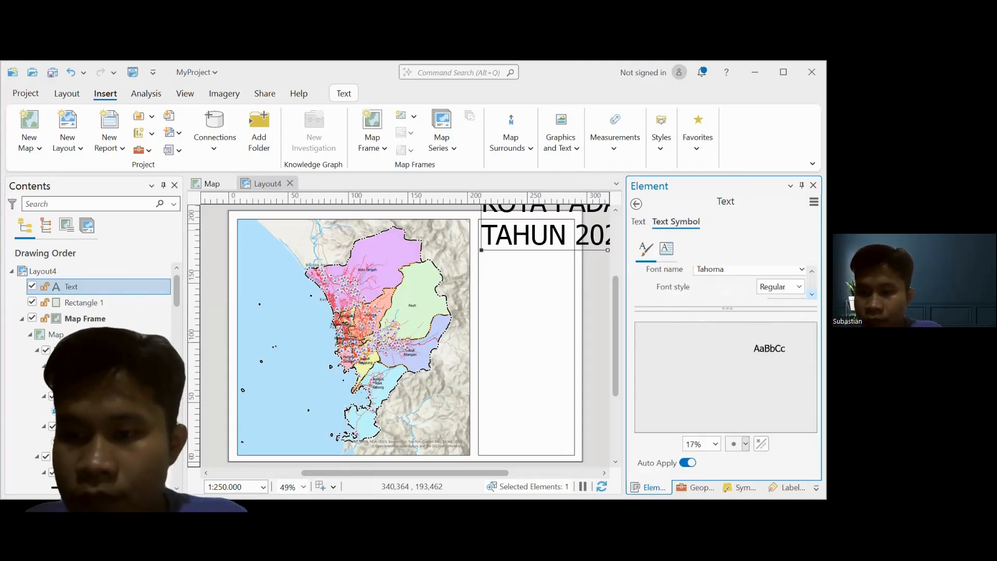
{"action": "scroll", "coordinate": [727, 283], "scroll_direction": "down", "scroll_amount": 1}
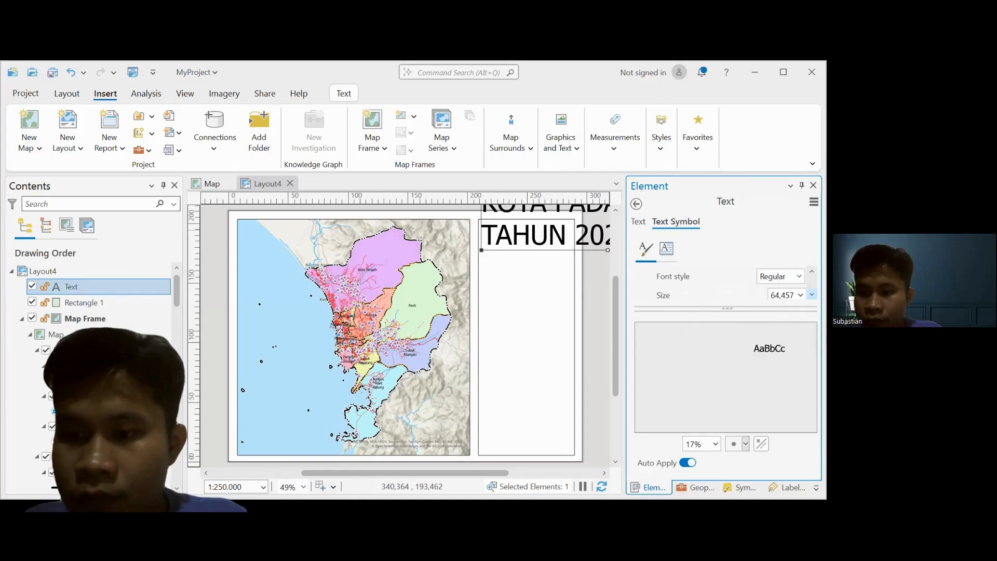
{"action": "left_click", "coordinate": [800, 296]}
{"action": "left_click", "coordinate": [774, 377]}
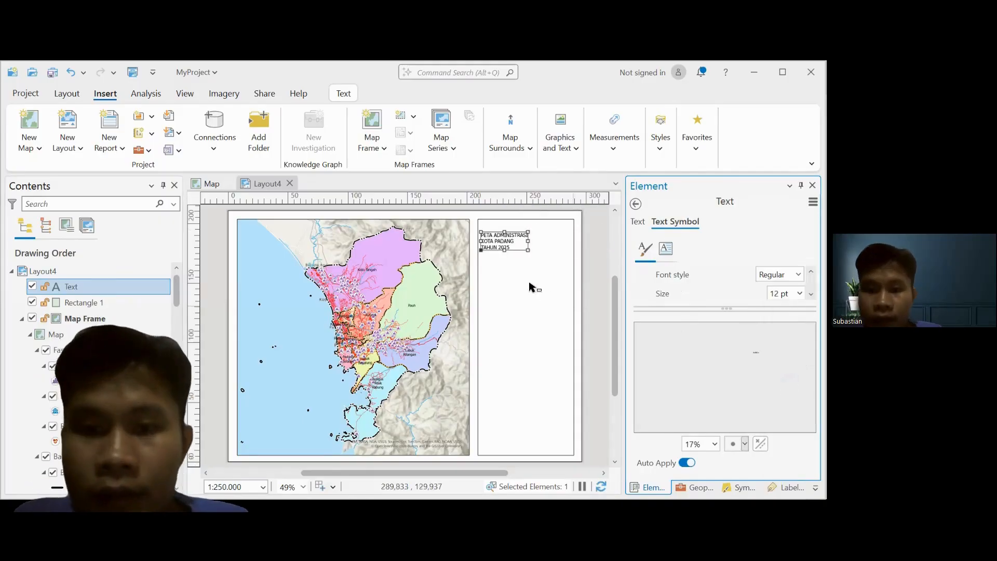
{"action": "left_click", "coordinate": [800, 294]}
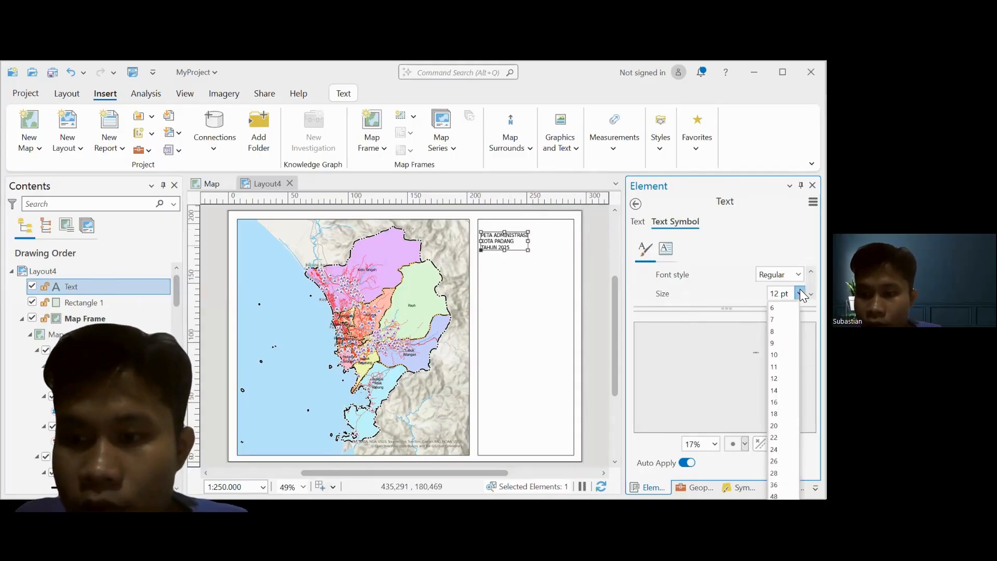
{"action": "left_click", "coordinate": [774, 402]}
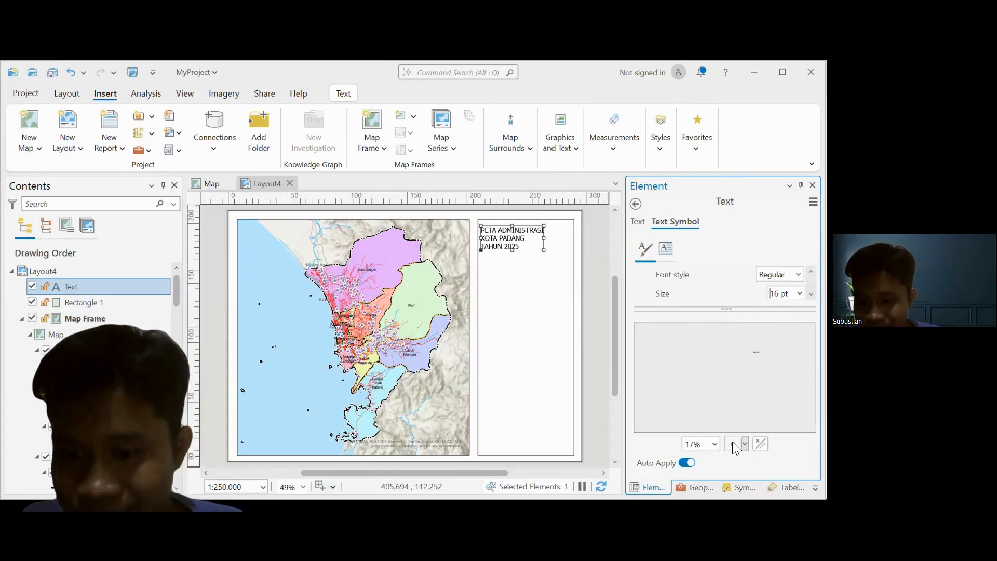
Center-align the title's three lines and move the title to the middle of the side rectangle, just below its upper edge.
{"action": "scroll", "coordinate": [727, 281], "scroll_direction": "down", "scroll_amount": 2}
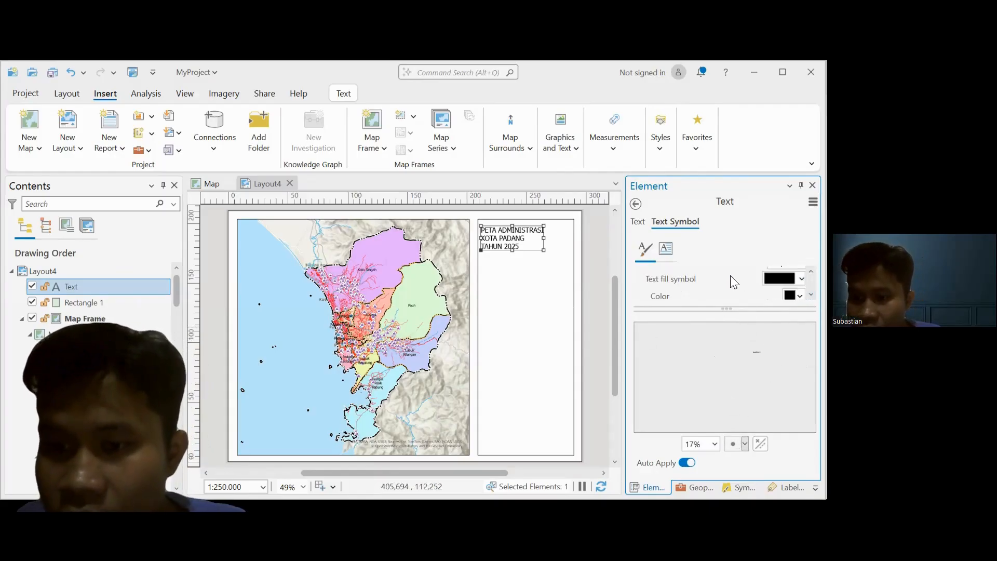
{"action": "scroll", "coordinate": [736, 281], "scroll_direction": "down", "scroll_amount": 3}
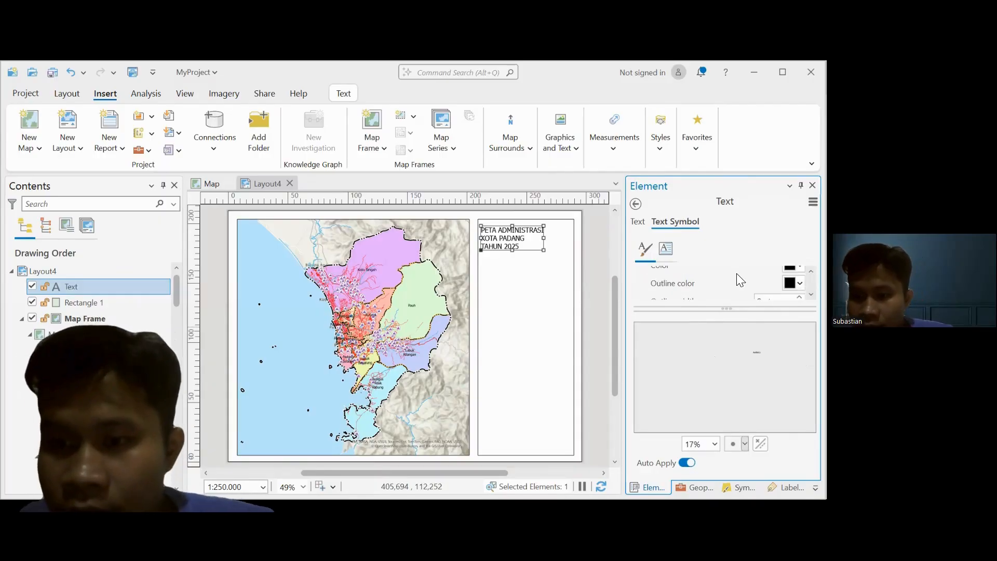
{"action": "scroll", "coordinate": [736, 271], "scroll_direction": "down", "scroll_amount": 2}
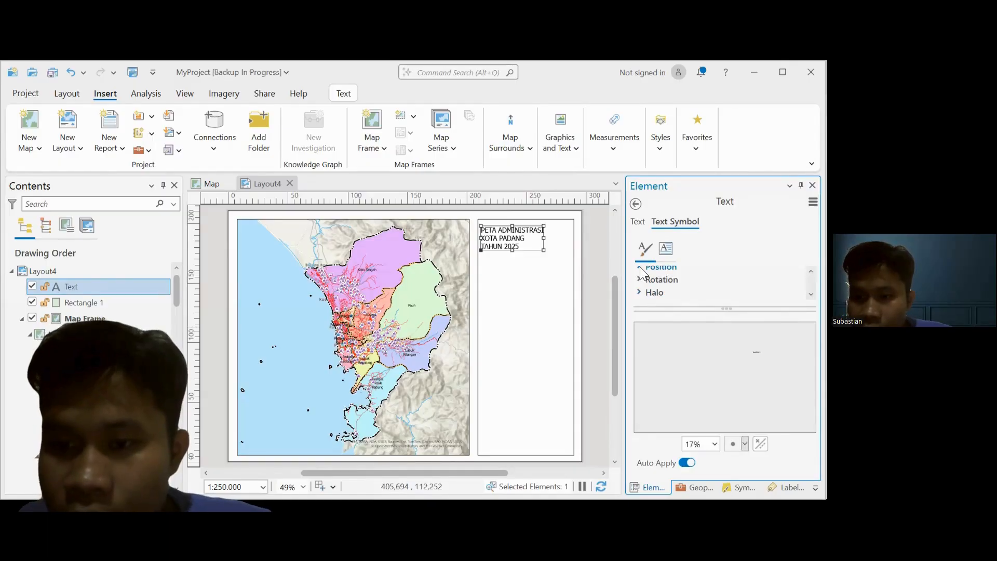
{"action": "left_click", "coordinate": [655, 267]}
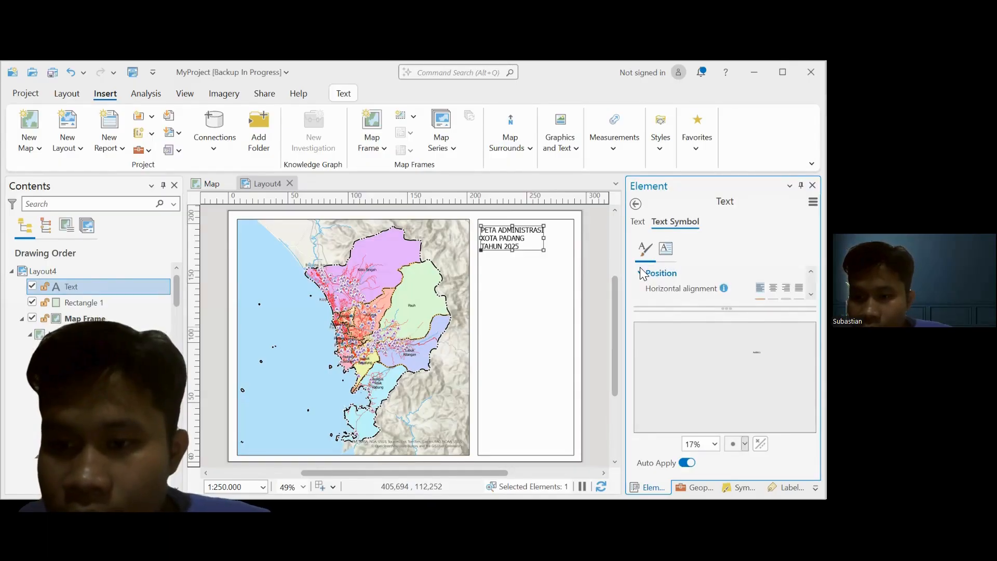
{"action": "left_click", "coordinate": [772, 288]}
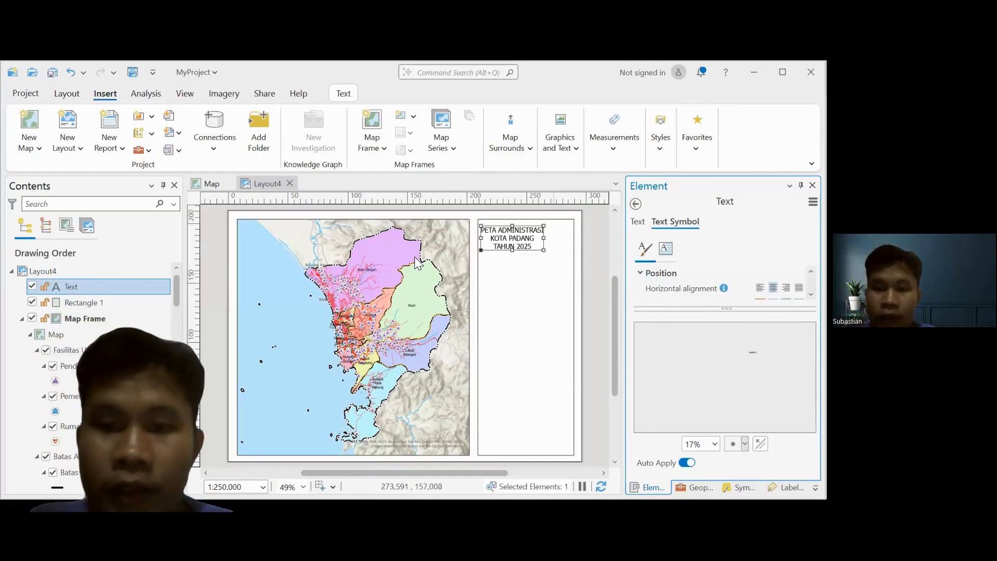
{"action": "left_click", "coordinate": [521, 238]}
{"action": "left_click_drag", "start_coordinate": [521, 236], "coordinate": [529, 234]}
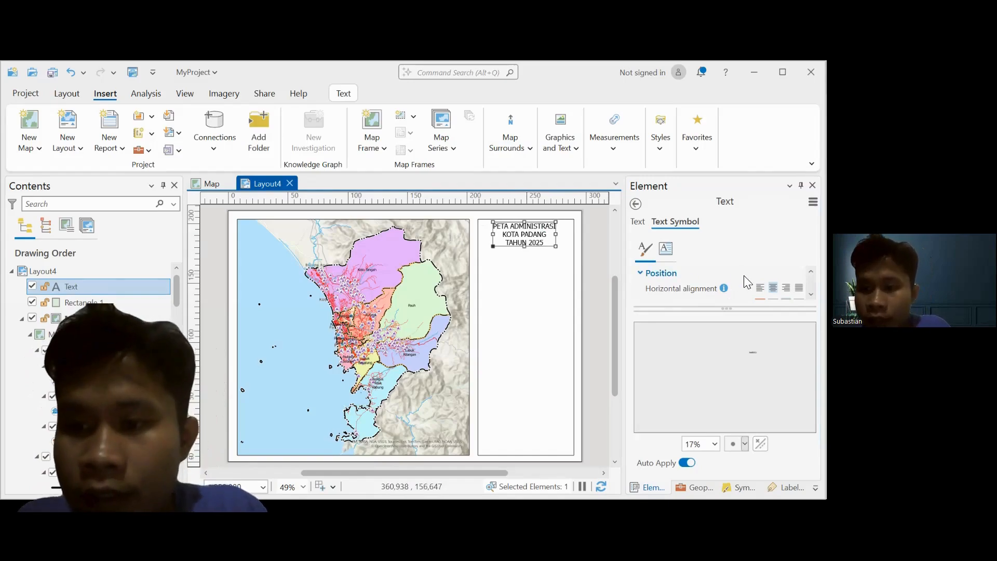
Set the map title's font style to Bold.
{"action": "left_click", "coordinate": [639, 274]}
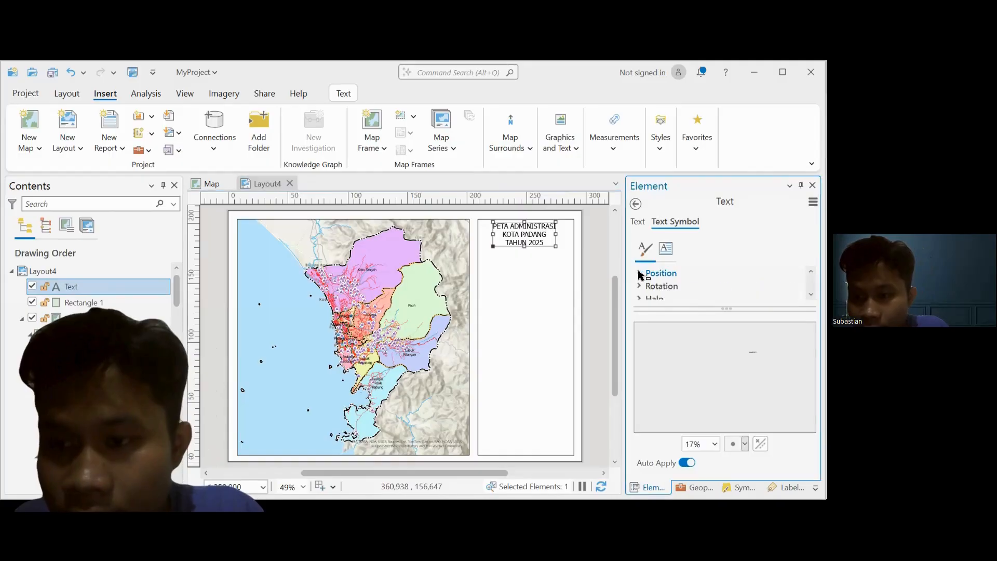
{"action": "scroll", "coordinate": [683, 287], "scroll_direction": "up", "scroll_amount": 1}
{"action": "scroll", "coordinate": [742, 284], "scroll_direction": "up", "scroll_amount": 4}
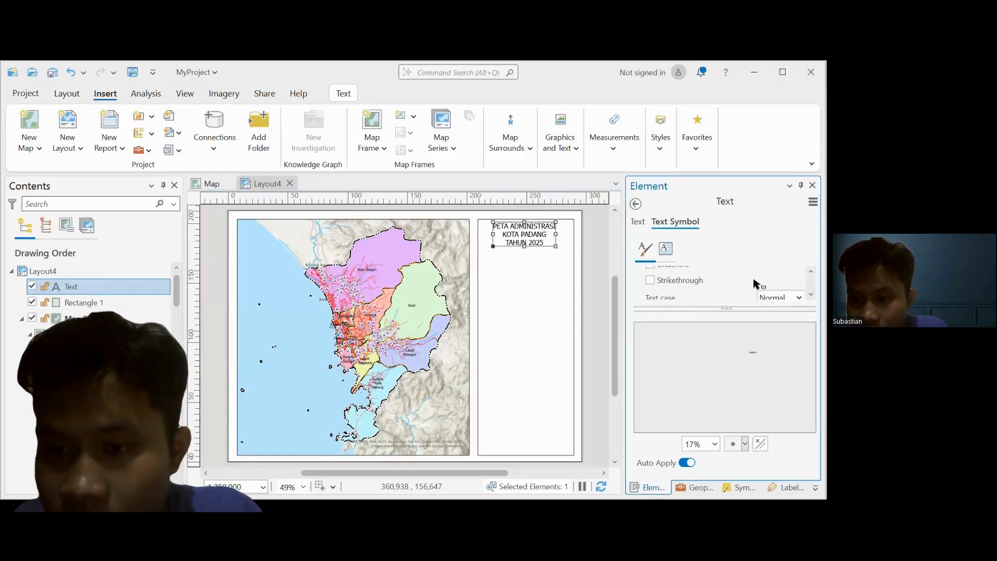
{"action": "scroll", "coordinate": [778, 290], "scroll_direction": "up", "scroll_amount": 3}
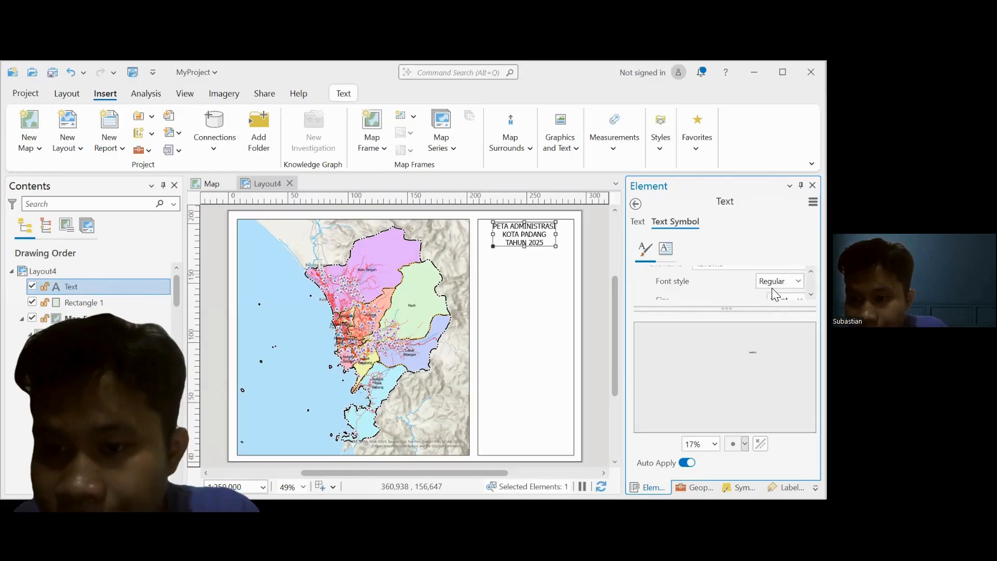
{"action": "scroll", "coordinate": [778, 283], "scroll_direction": "down", "scroll_amount": 1}
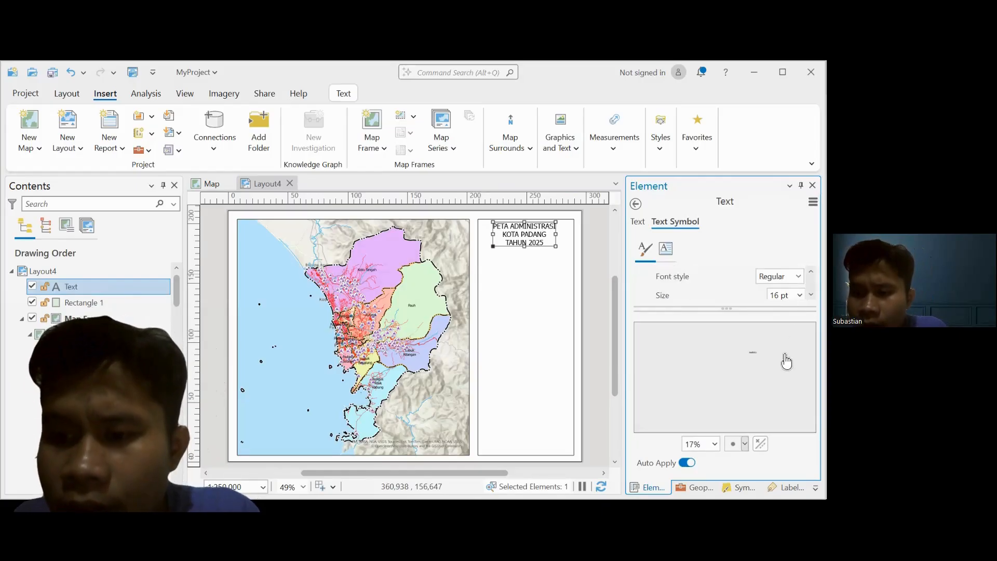
{"action": "left_click", "coordinate": [799, 277]}
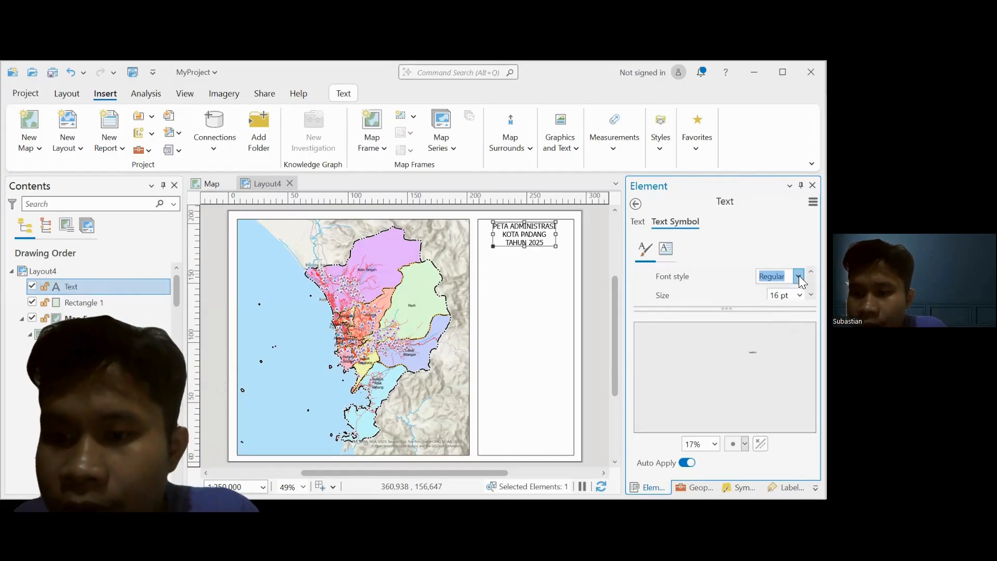
{"action": "left_click", "coordinate": [781, 308]}
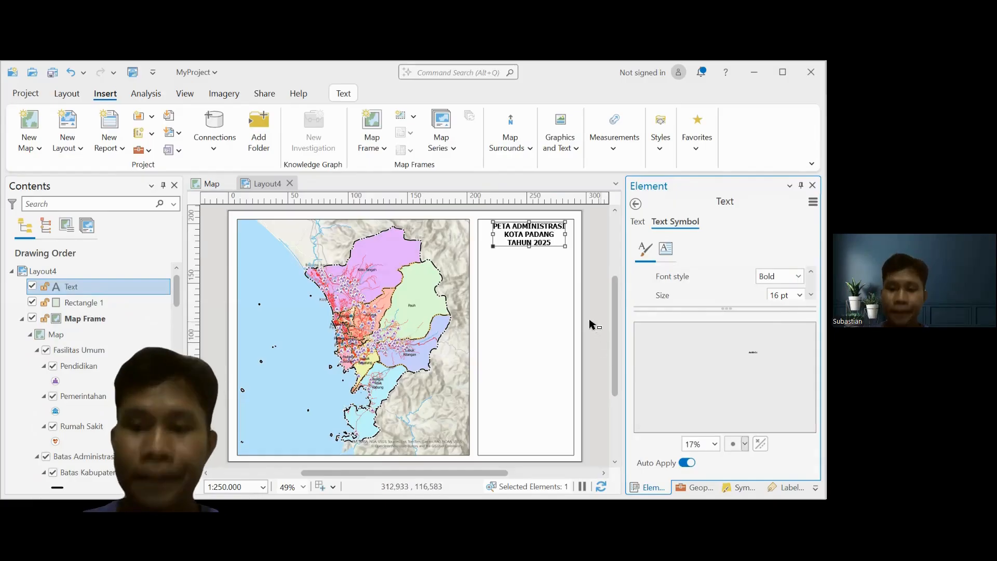
Draw a horizontal line about 80 mm long just below the map title, spanning the side rectangle from edge to edge.
{"action": "left_click", "coordinate": [521, 335]}
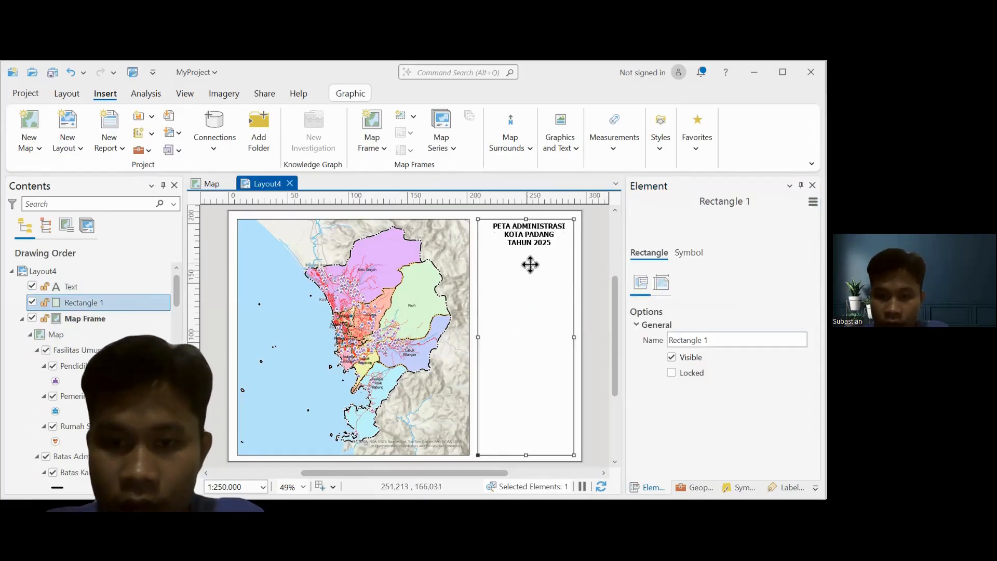
{"action": "left_click", "coordinate": [559, 139]}
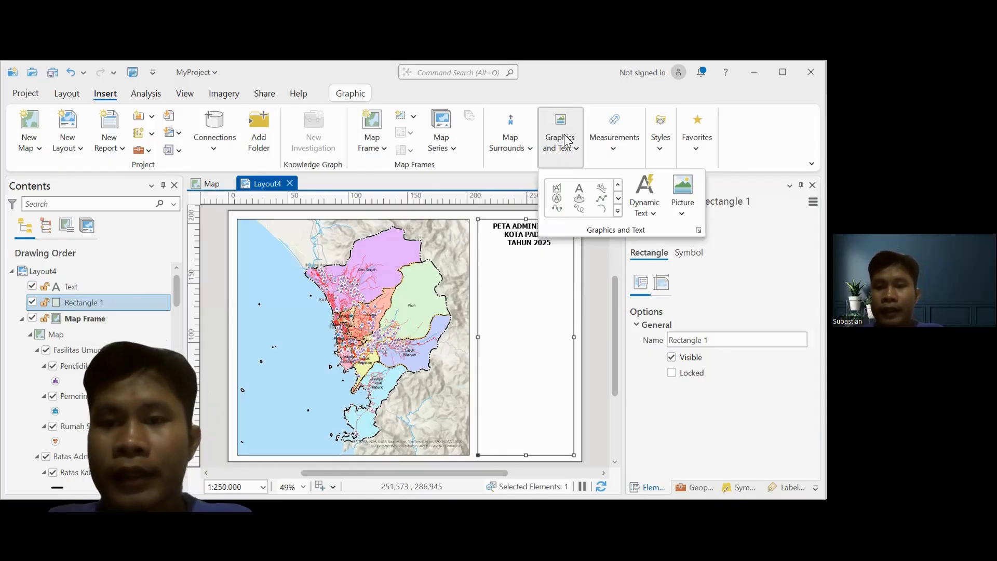
{"action": "left_click", "coordinate": [602, 201]}
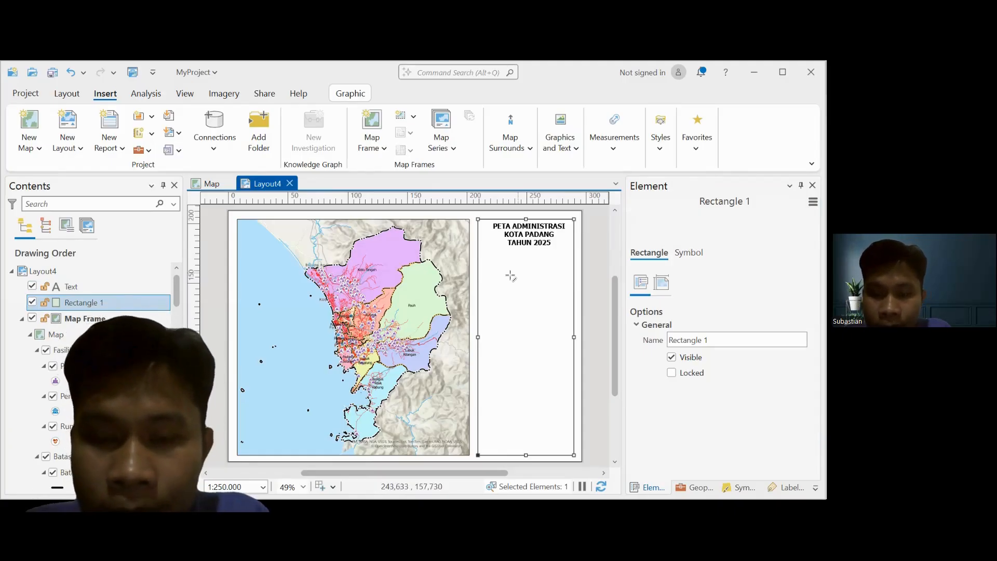
{"action": "scroll", "coordinate": [510, 276], "scroll_direction": "up", "scroll_amount": 5}
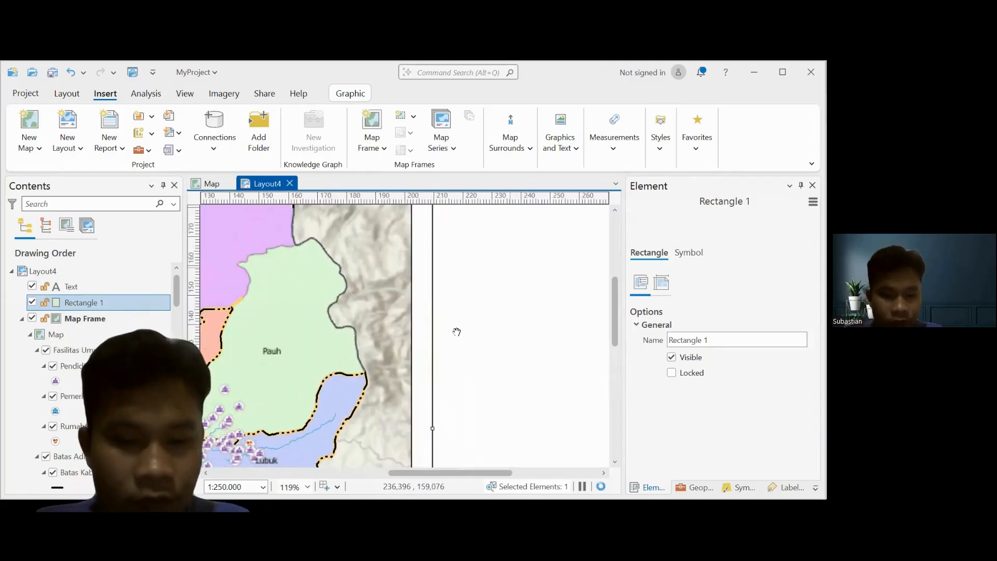
{"action": "left_click_drag", "start_coordinate": [471, 292], "coordinate": [349, 350]}
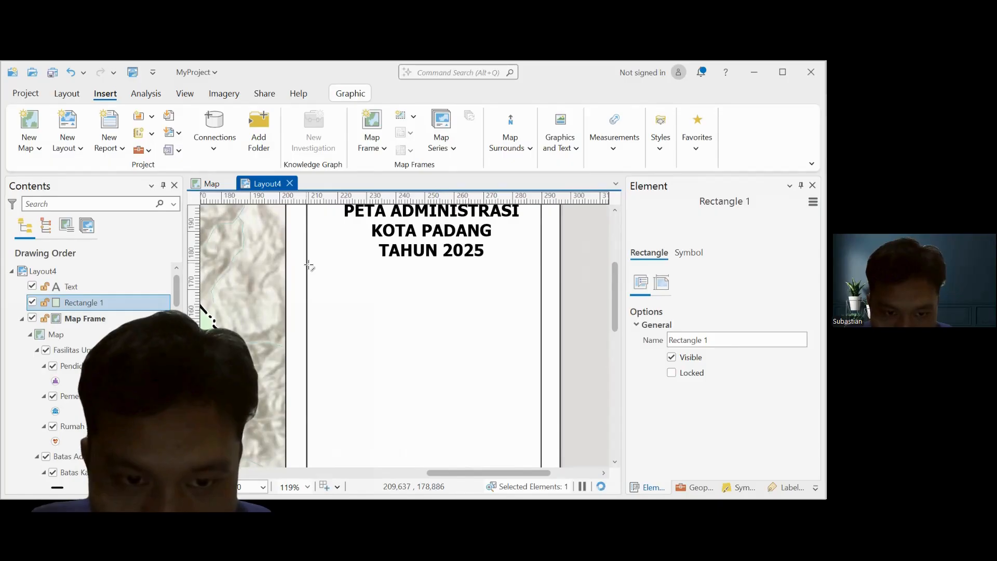
{"action": "left_click", "coordinate": [306, 263]}
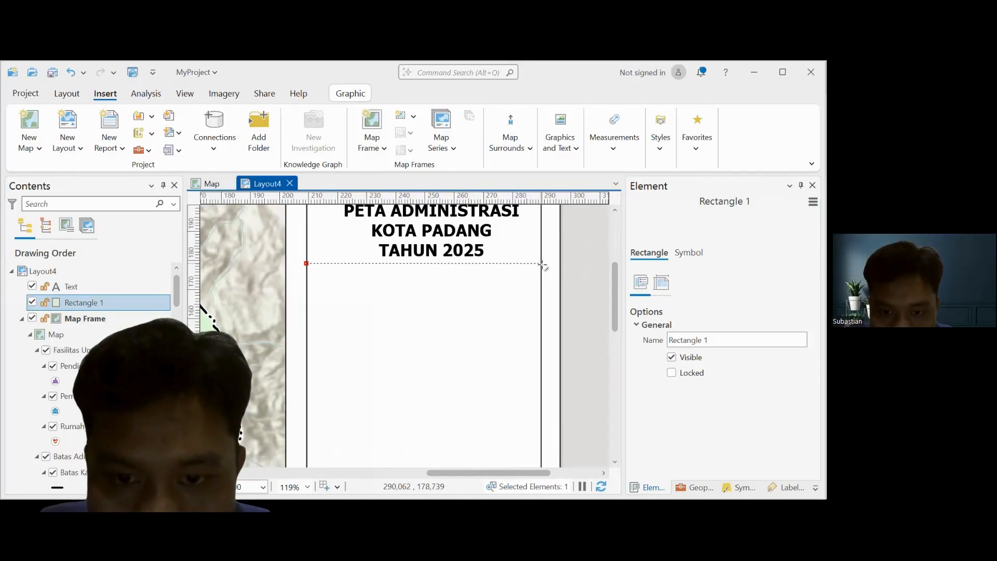
{"action": "double_click", "coordinate": [541, 263]}
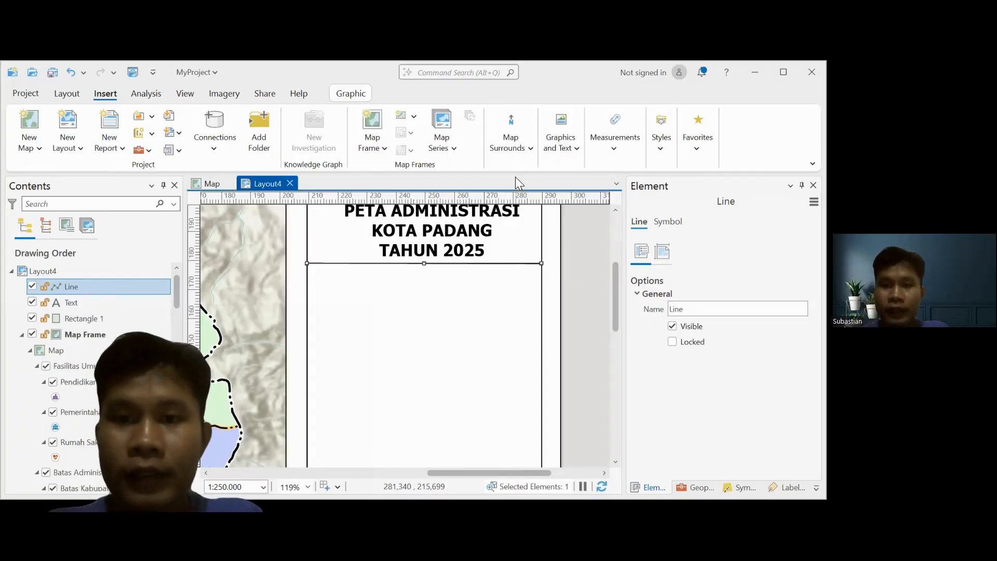
Insert a four-pointed star north arrow just below the dividing line, near the middle of the side rectangle.
{"action": "left_click", "coordinate": [517, 131]}
{"action": "left_click", "coordinate": [517, 214]}
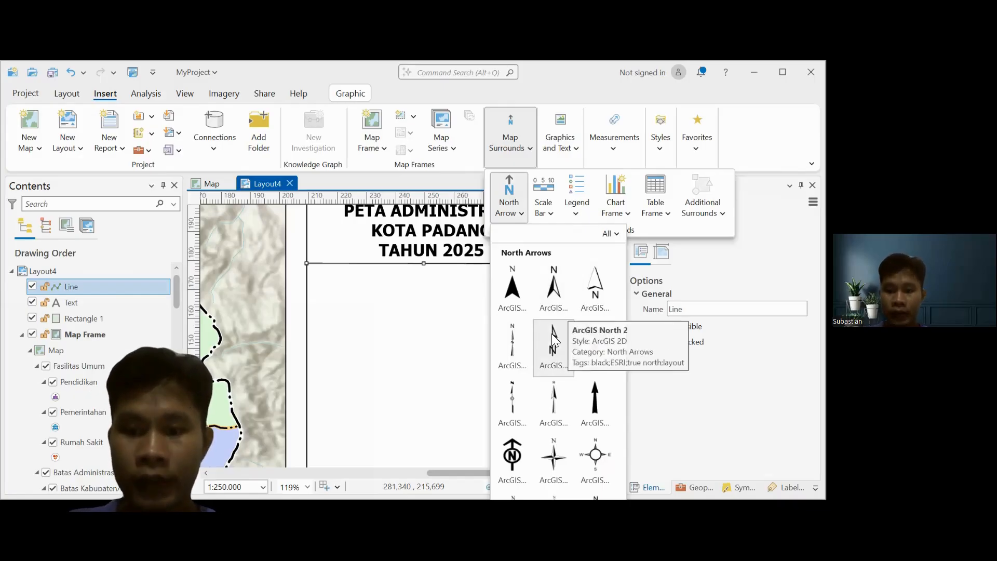
{"action": "left_click", "coordinate": [554, 461]}
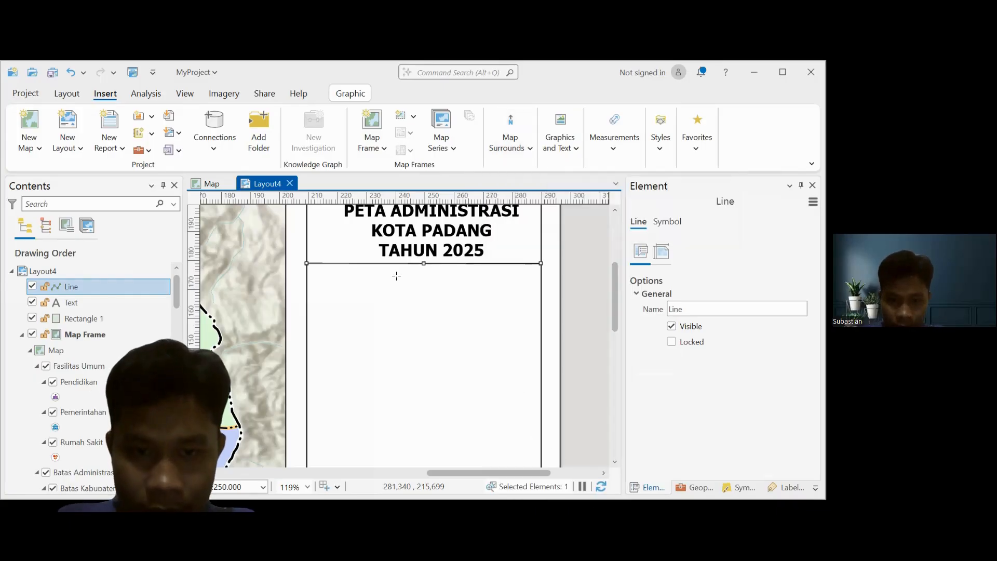
{"action": "left_click_drag", "start_coordinate": [435, 281], "coordinate": [445, 307]}
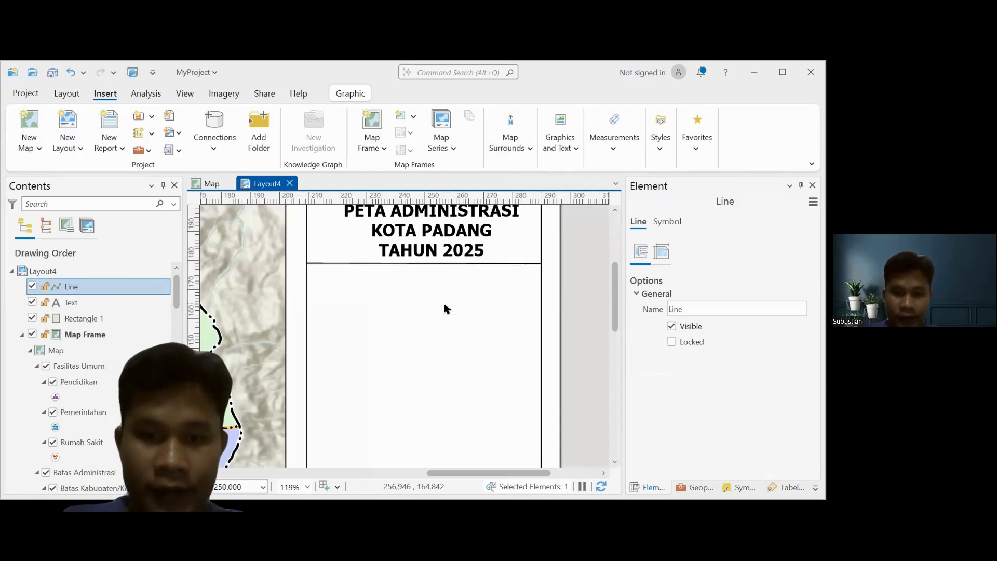
{"action": "left_click", "coordinate": [459, 322]}
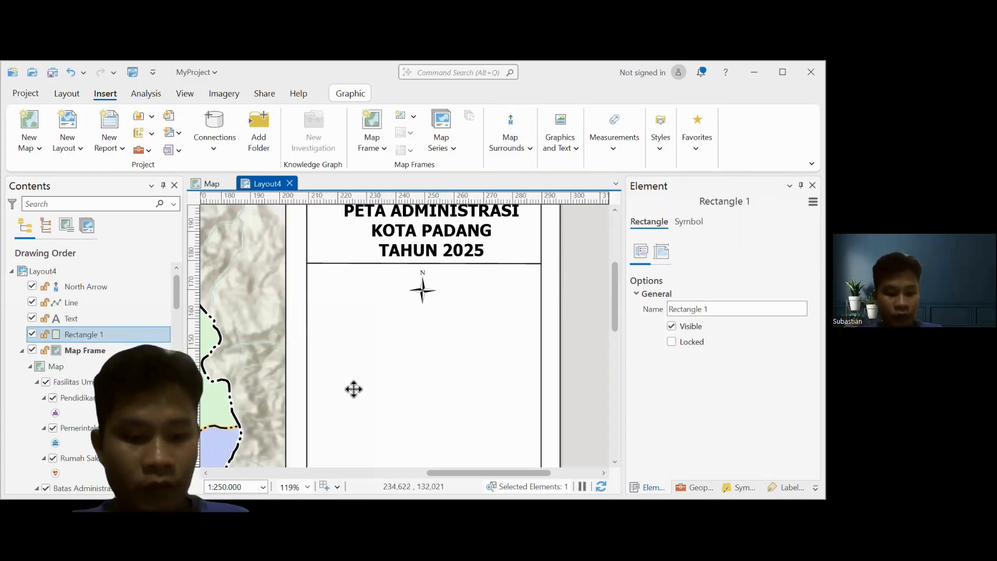
Set the map frame's scale to 1:300.000.
{"action": "left_click_drag", "start_coordinate": [356, 372], "coordinate": [461, 338]}
{"action": "scroll", "coordinate": [461, 339], "scroll_direction": "down", "scroll_amount": 5}
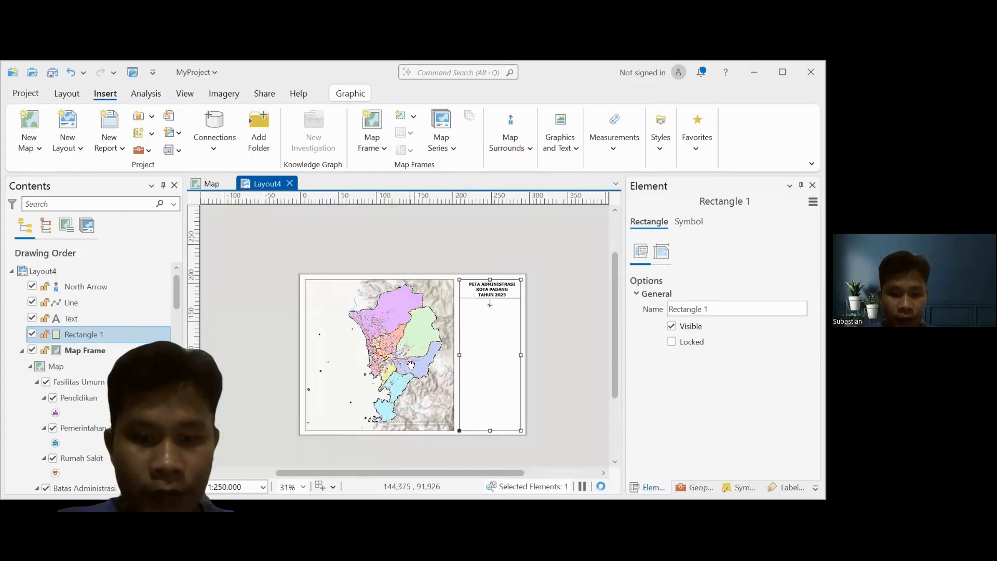
{"action": "left_click_drag", "start_coordinate": [410, 369], "coordinate": [434, 333]}
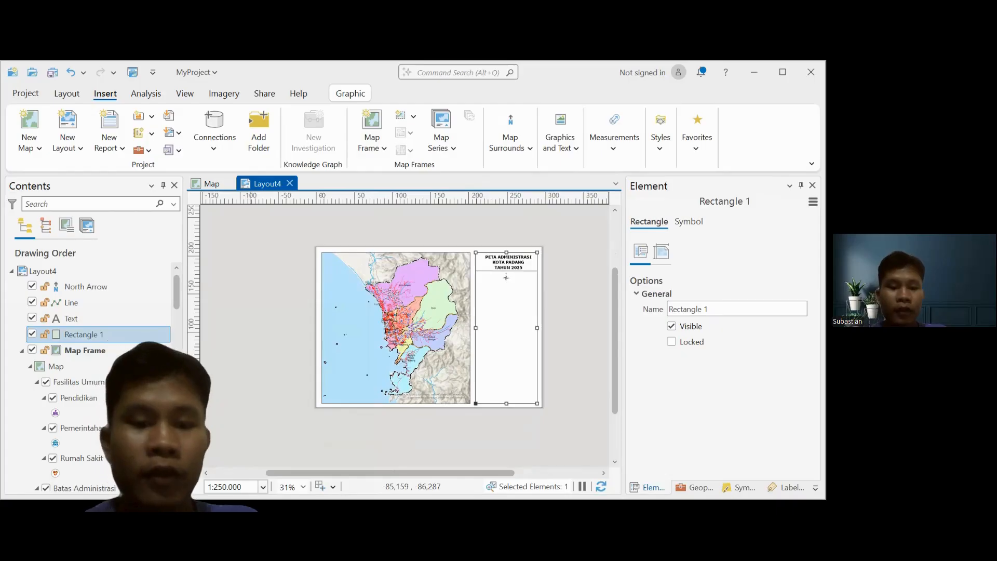
{"action": "key", "text": "Tab"}
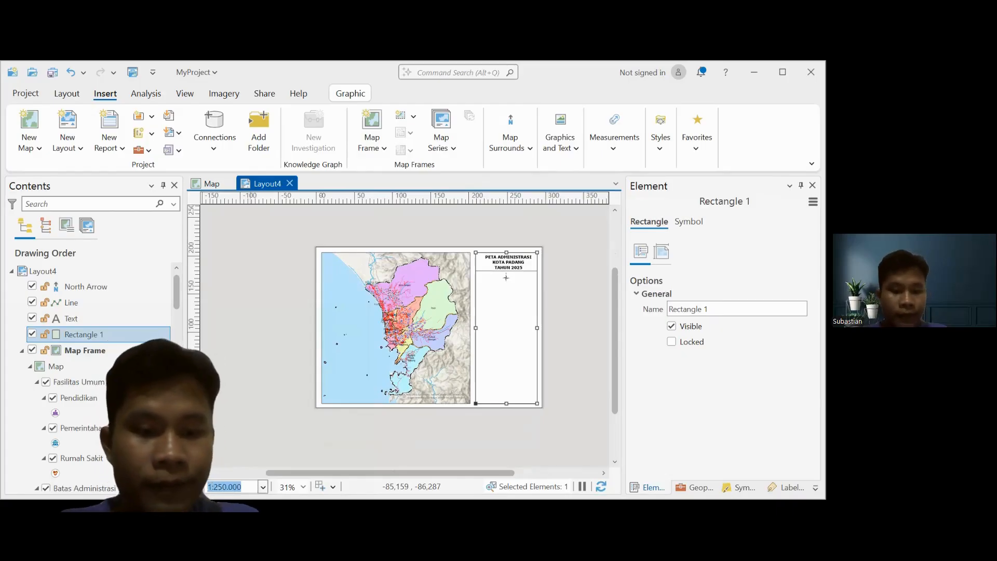
{"action": "key", "text": "BackSpace"}
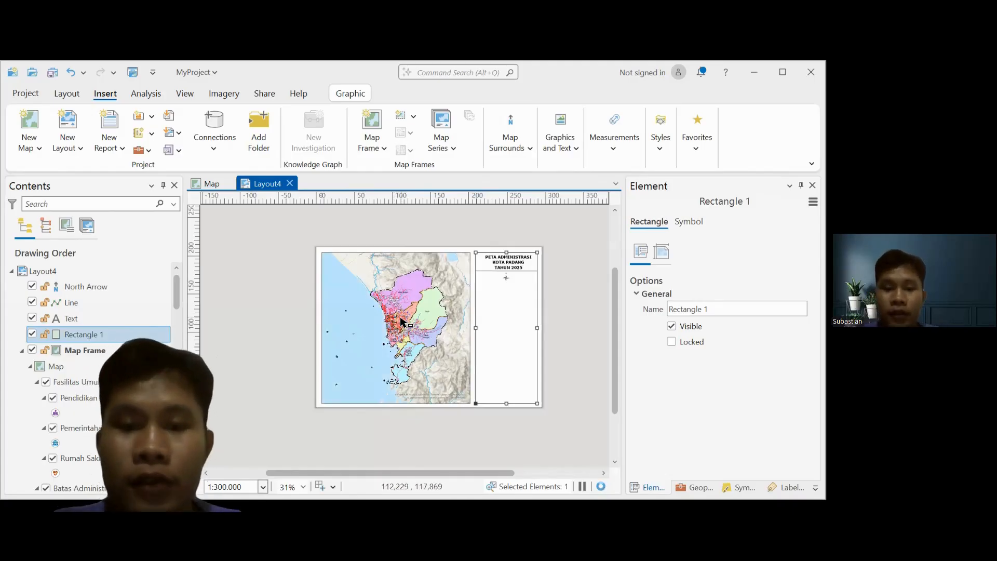
Insert a horizontal text element just below the north arrow in the side rectangle.
{"action": "left_click", "coordinate": [511, 142]}
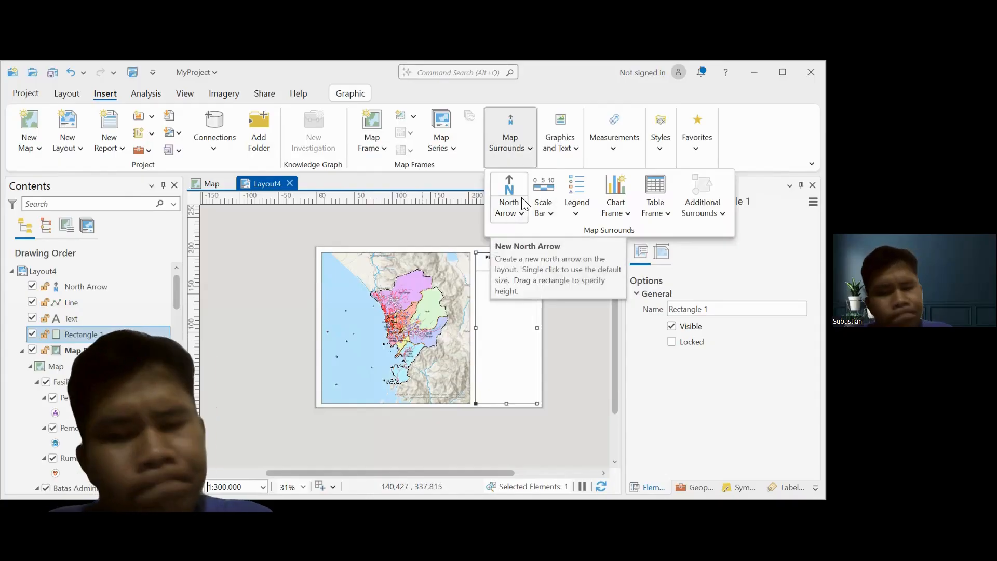
{"action": "left_click", "coordinate": [545, 210]}
{"action": "left_click", "coordinate": [574, 140]}
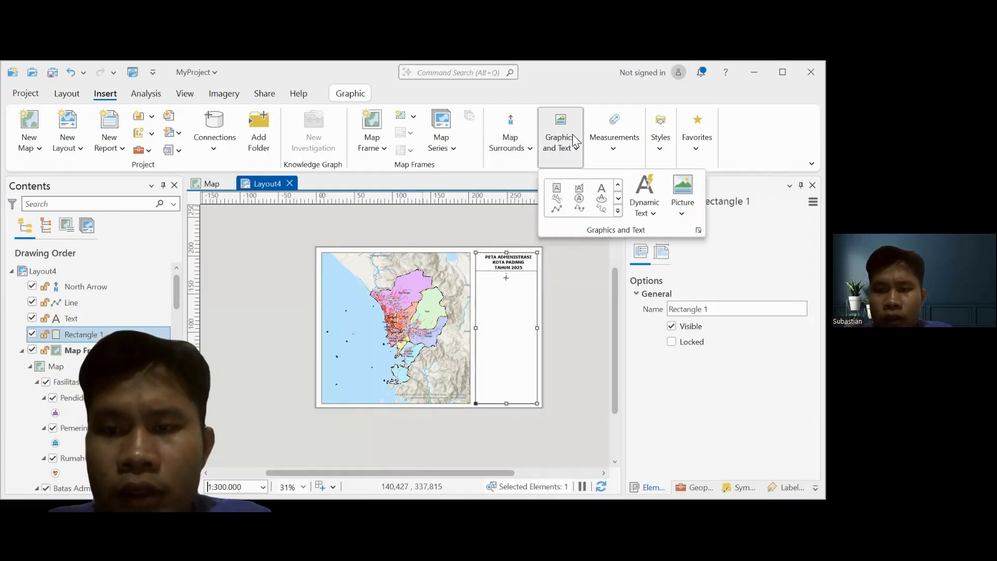
{"action": "left_click", "coordinate": [599, 186]}
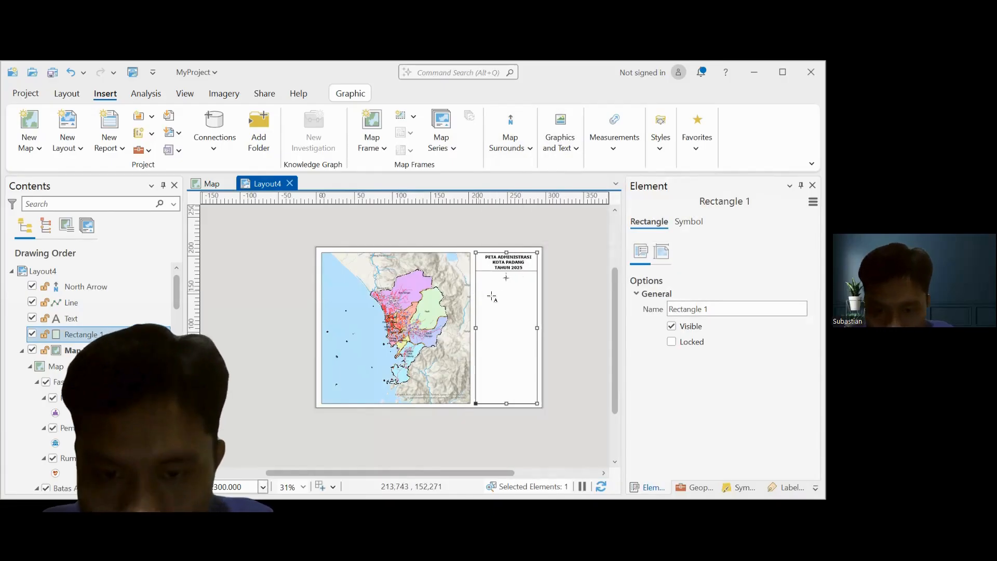
{"action": "scroll", "coordinate": [493, 297], "scroll_direction": "up", "scroll_amount": 5}
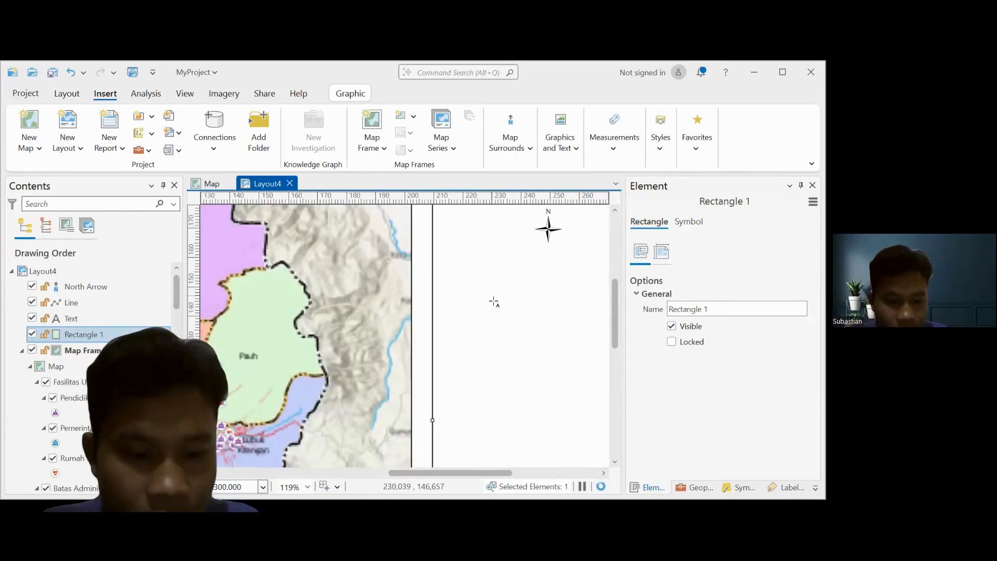
{"action": "left_click_drag", "start_coordinate": [456, 323], "coordinate": [372, 323]}
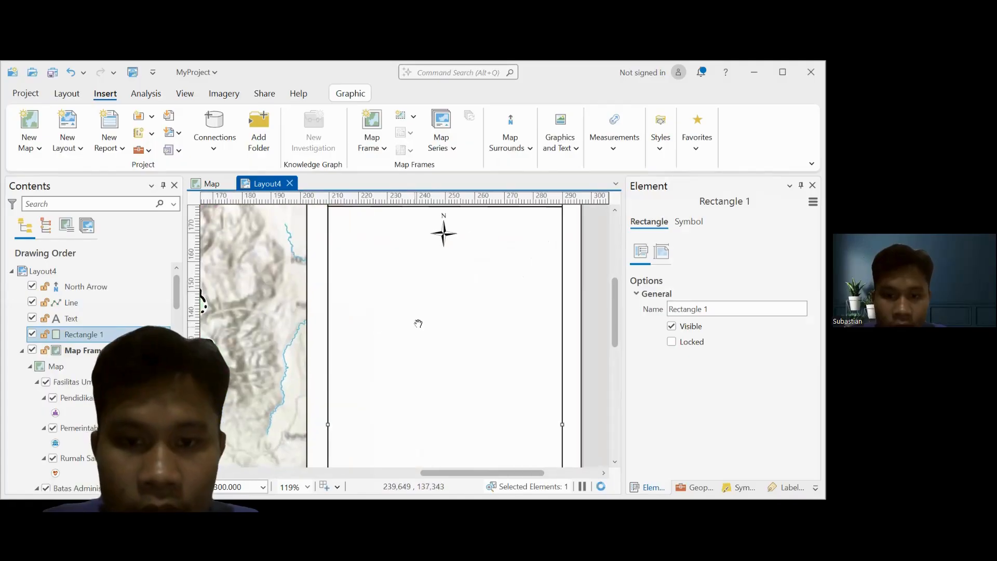
{"action": "scroll", "coordinate": [421, 321], "scroll_direction": "down", "scroll_amount": 2}
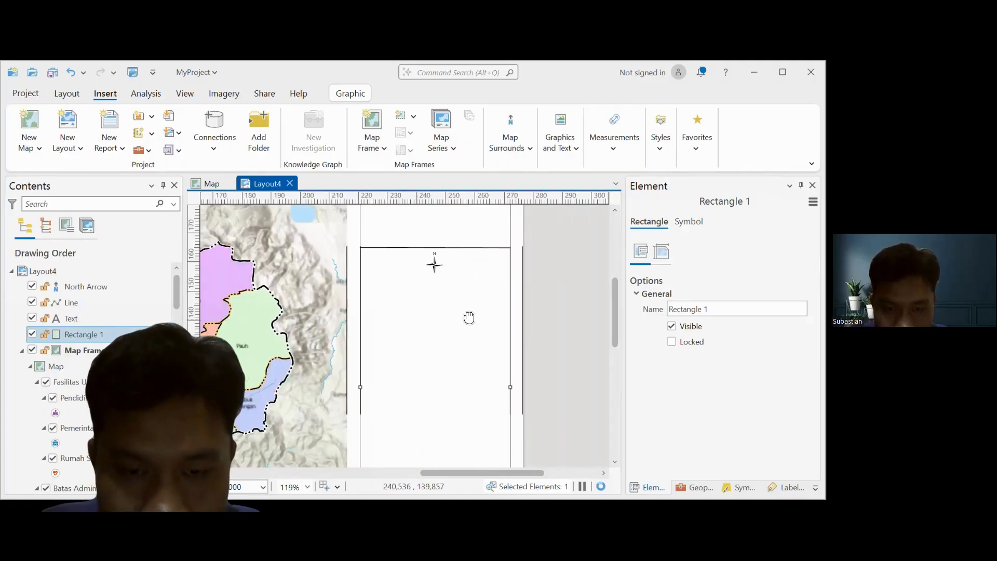
{"action": "scroll", "coordinate": [468, 317], "scroll_direction": "down", "scroll_amount": 3}
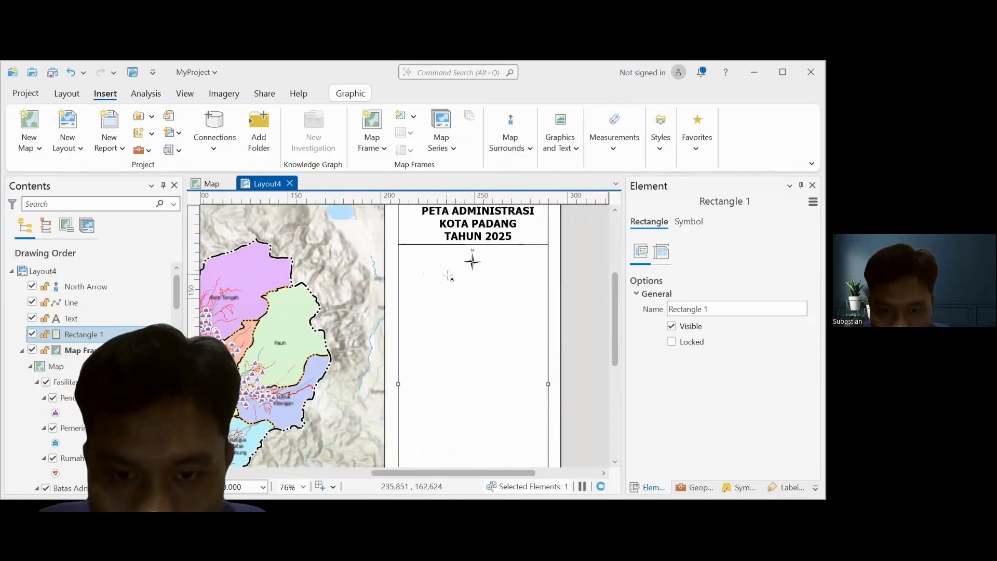
{"action": "left_click_drag", "start_coordinate": [436, 272], "coordinate": [511, 285]}
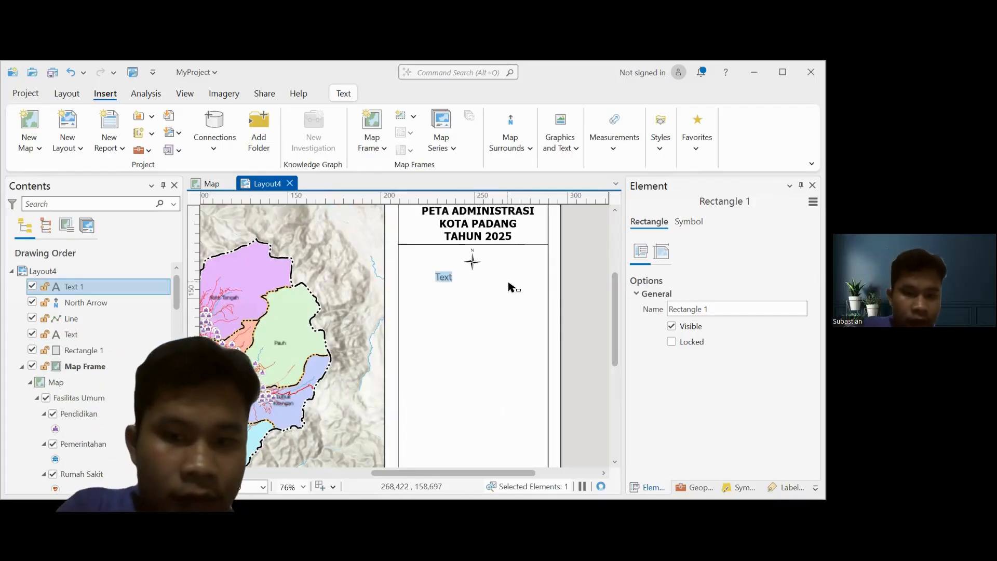
Enter "Skala 1 : 300.000" as the content of the new text below the north arrow.
{"action": "type", "text": "s"}
{"action": "key", "text": "BackSpace"}
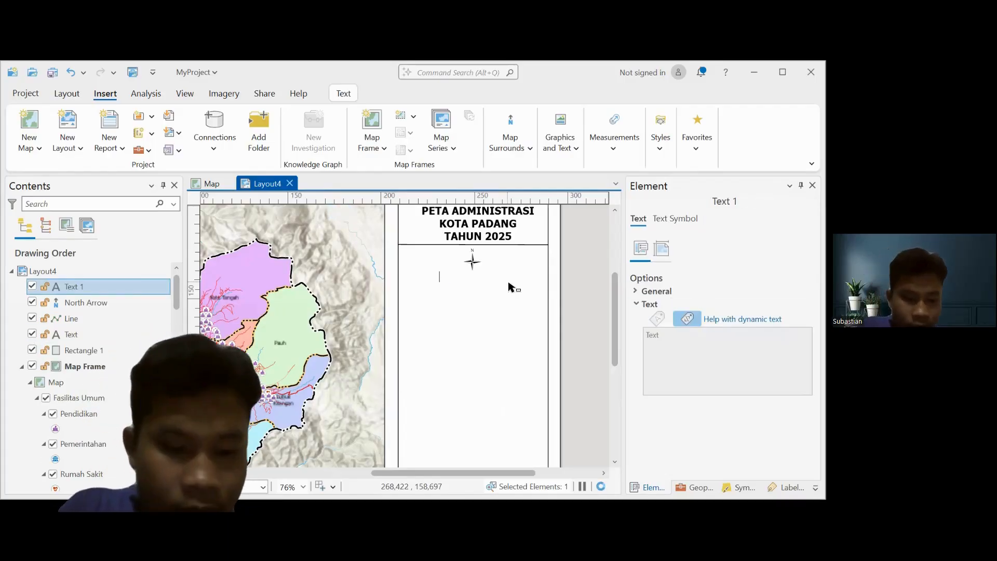
{"action": "type", "text": "s"}
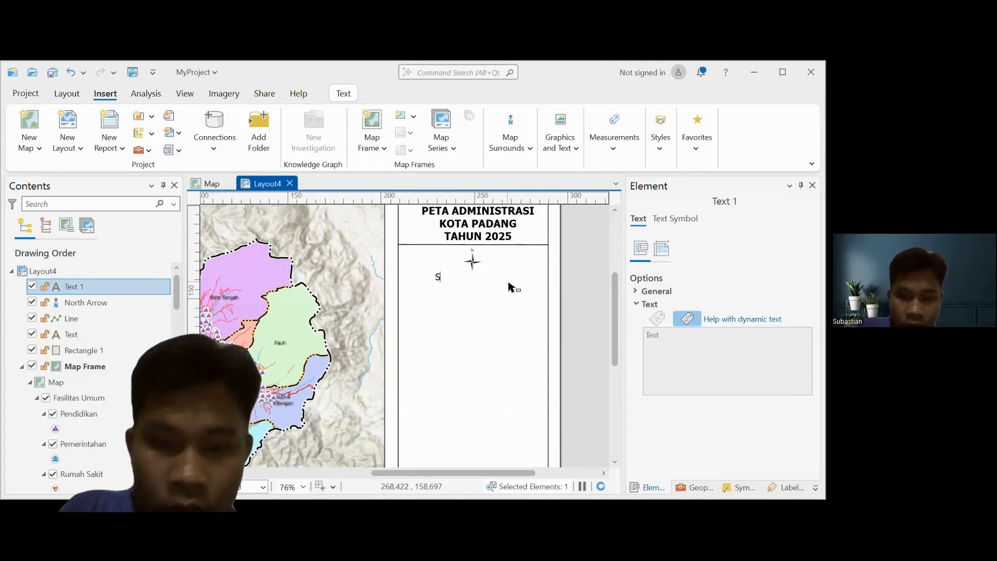
{"action": "type", "text": "kala "}
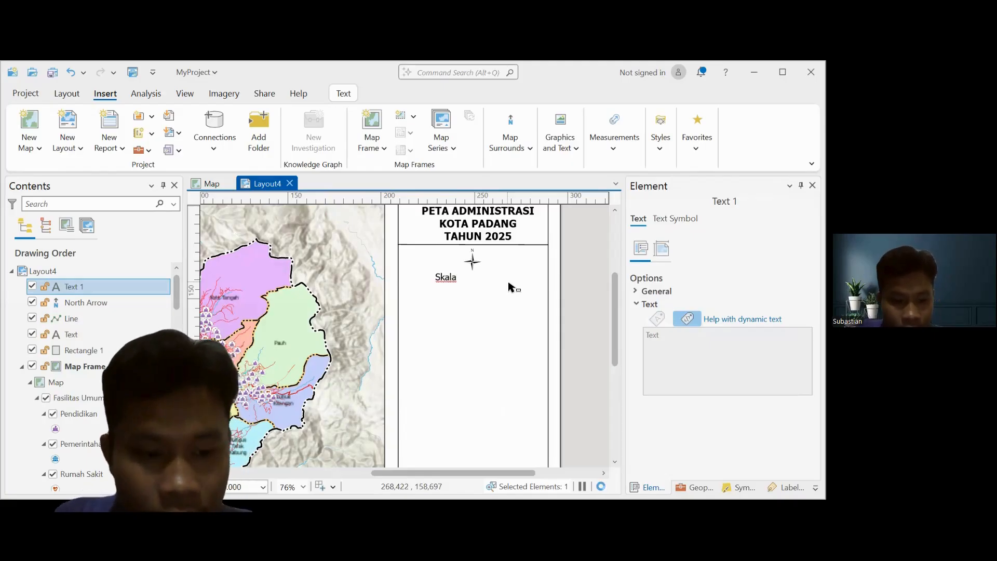
{"action": "type", "text": "1"}
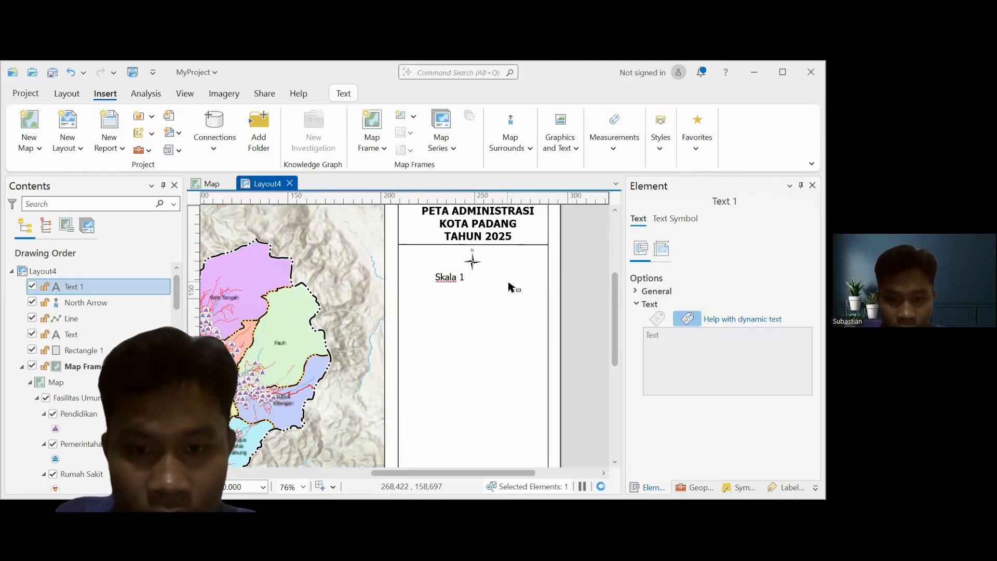
{"action": "type", "text": " :"}
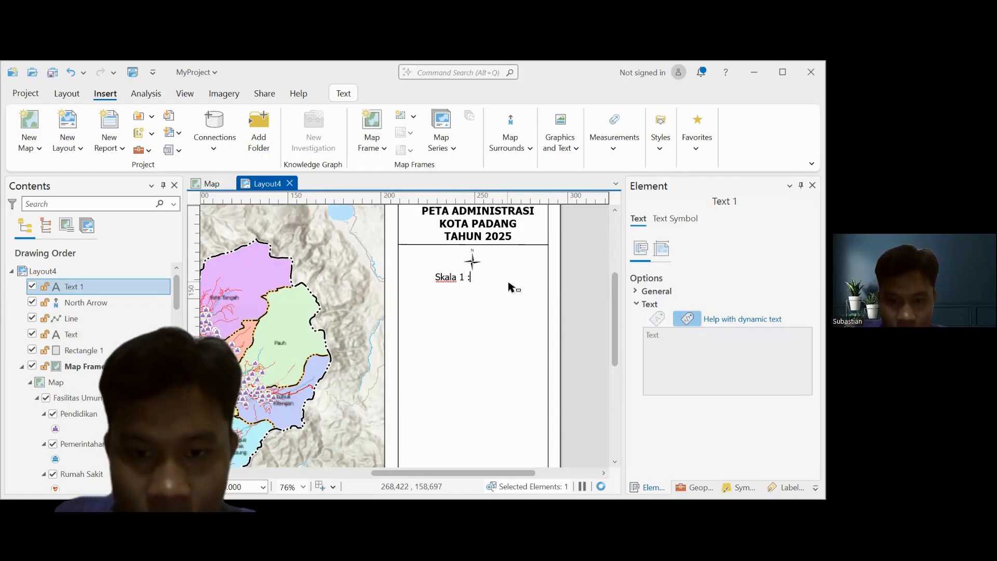
{"action": "type", "text": " 3 "}
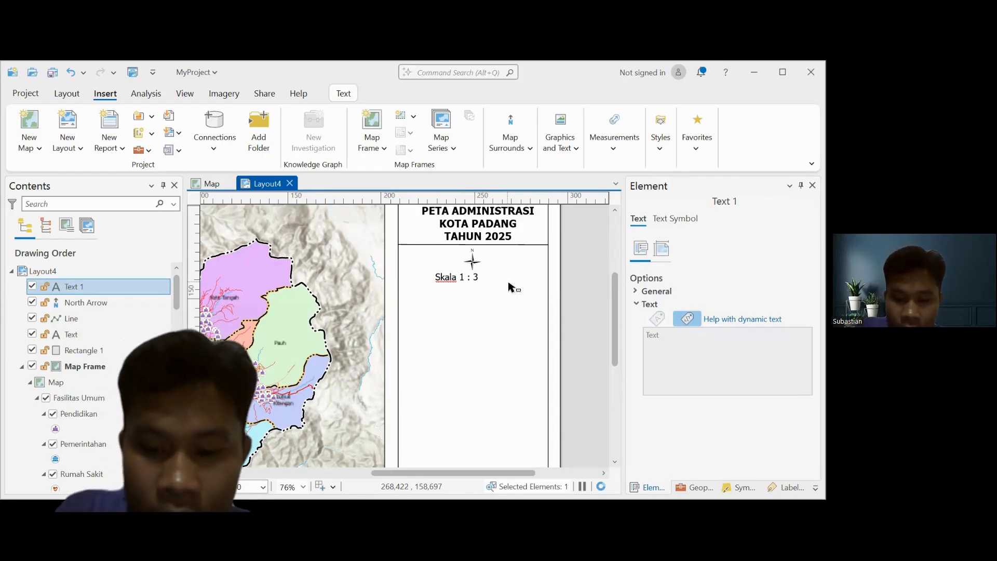
{"action": "type", "text": "000"}
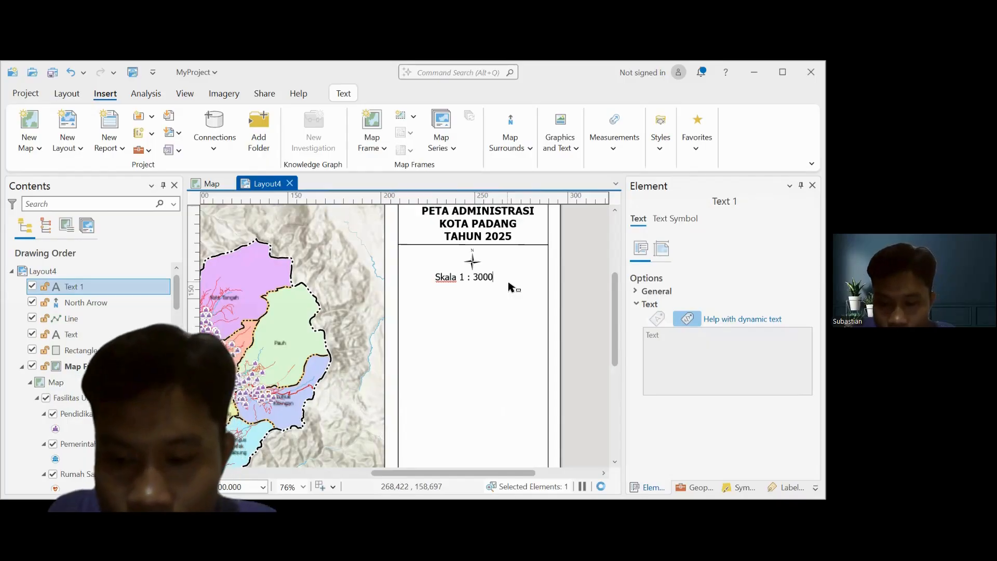
{"action": "key", "text": "BackSpace"}
{"action": "type", "text": "."}
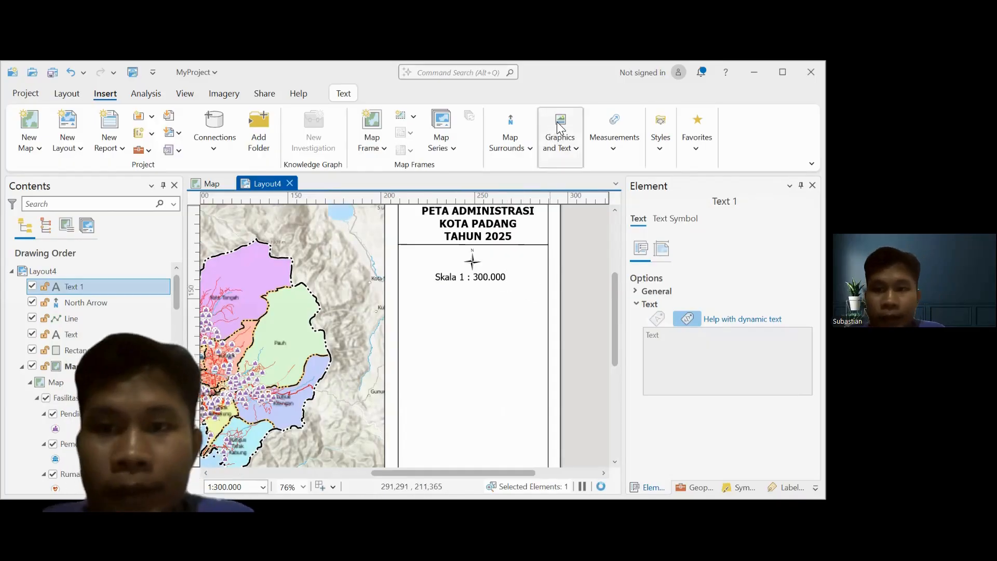
Insert a metric double alternating scale bar about 52 mm wide just below the scale text, clear of its lettering.
{"action": "left_click", "coordinate": [521, 138]}
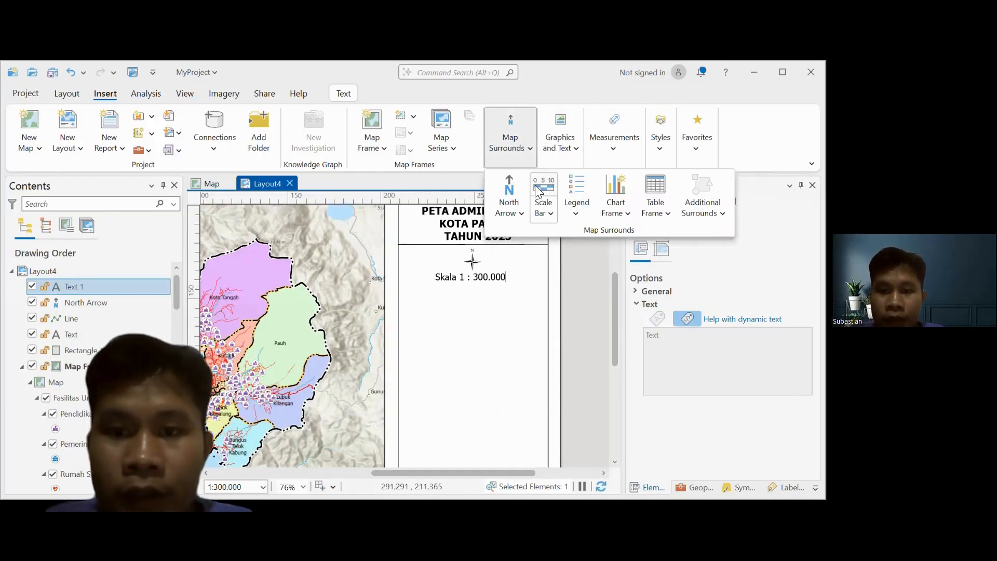
{"action": "left_click", "coordinate": [547, 213]}
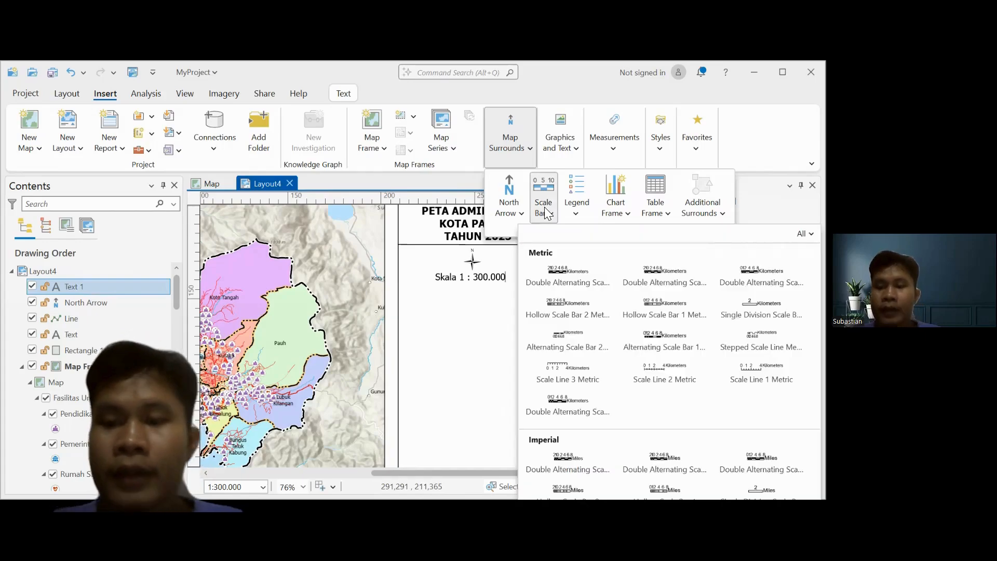
{"action": "left_click", "coordinate": [585, 404]}
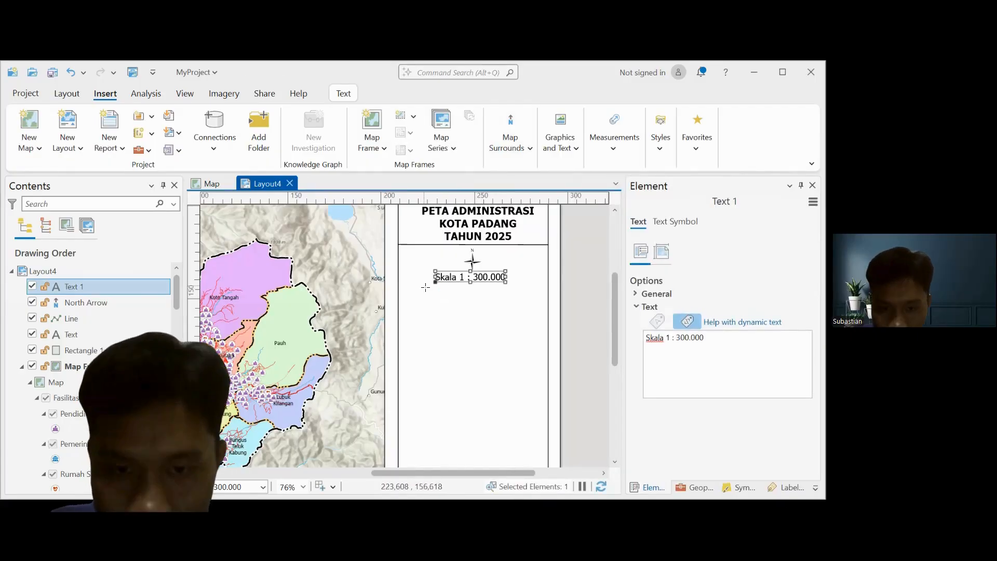
{"action": "left_click_drag", "start_coordinate": [448, 290], "coordinate": [521, 295]}
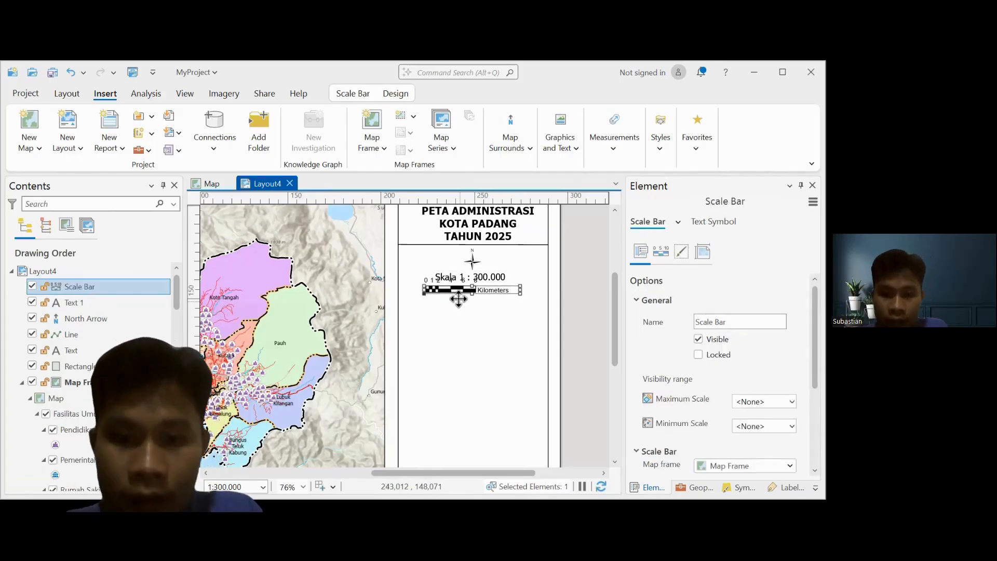
{"action": "left_click_drag", "start_coordinate": [464, 293], "coordinate": [465, 298]}
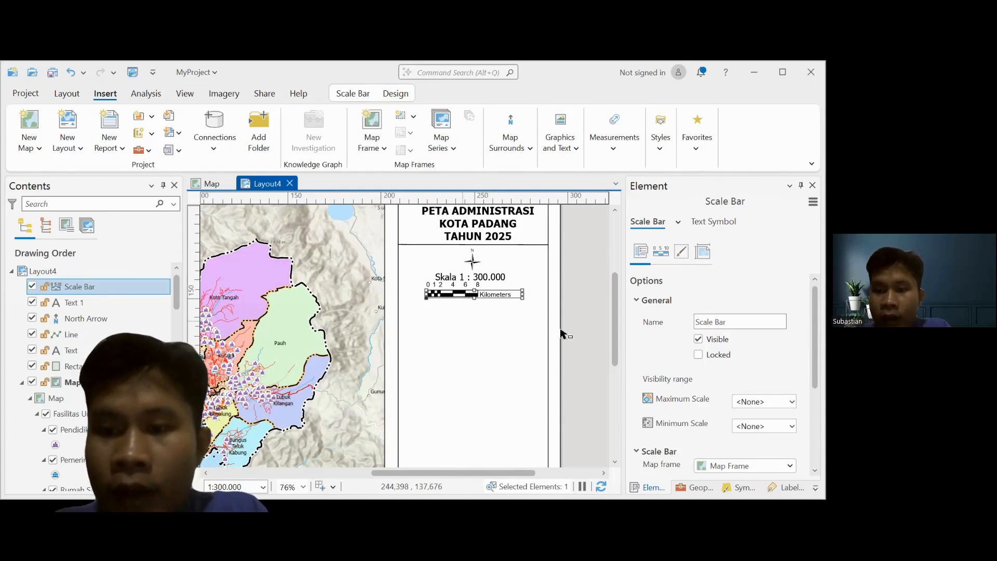
{"action": "double_click", "coordinate": [465, 298]}
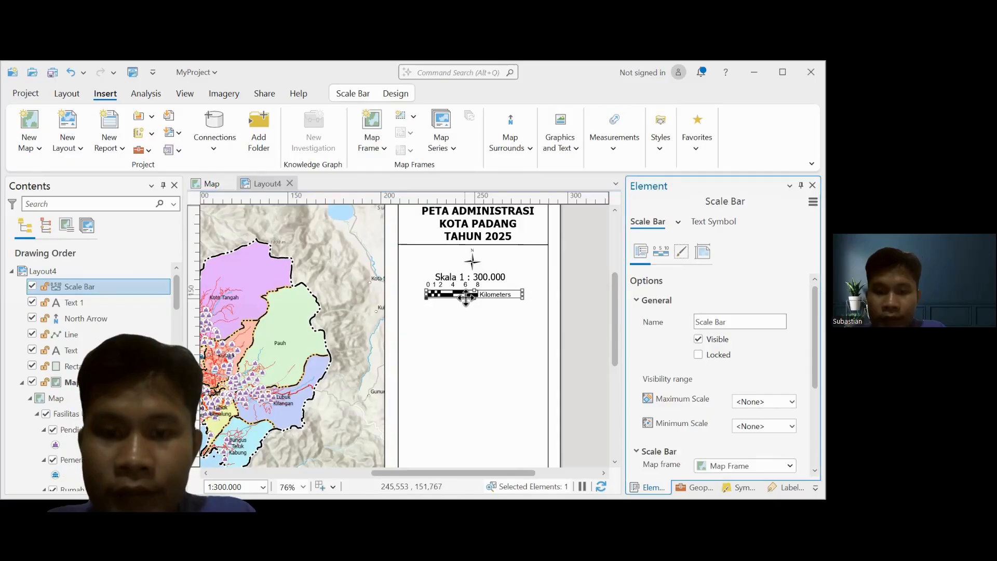
{"action": "left_click_drag", "start_coordinate": [468, 297], "coordinate": [470, 296]}
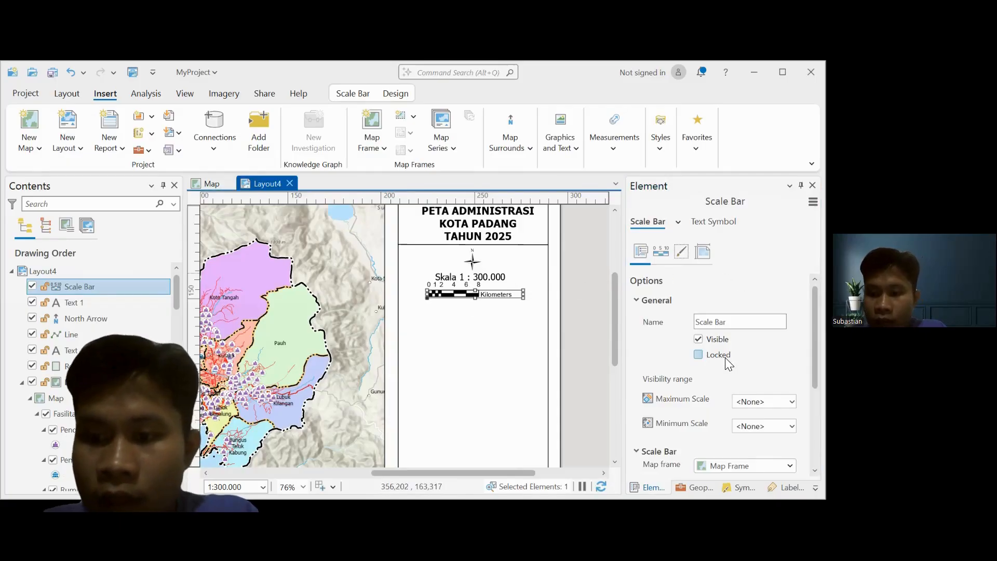
Set the scale bar's unit label text to KM.
{"action": "scroll", "coordinate": [725, 359], "scroll_direction": "down", "scroll_amount": 3}
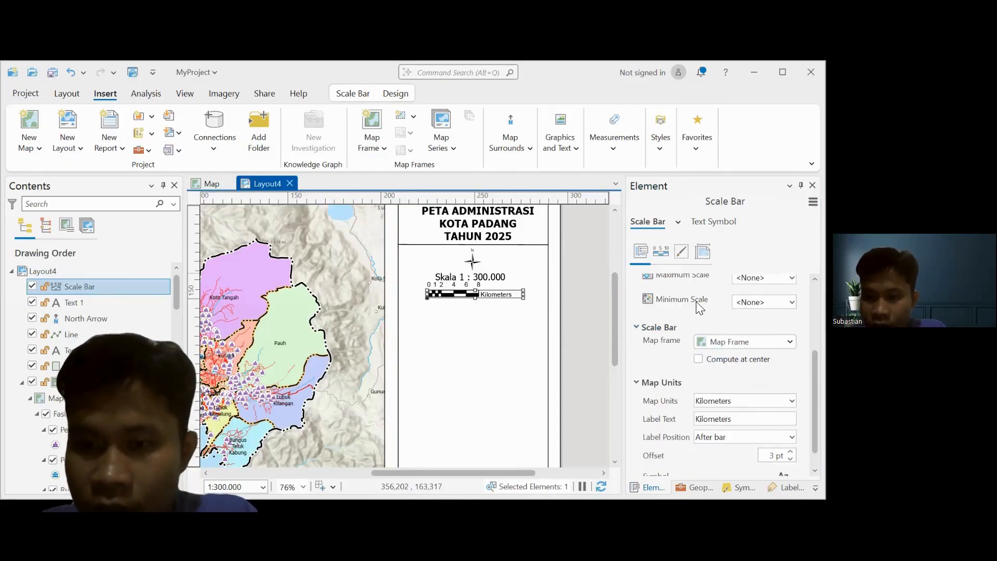
{"action": "scroll", "coordinate": [698, 306], "scroll_direction": "down", "scroll_amount": 1}
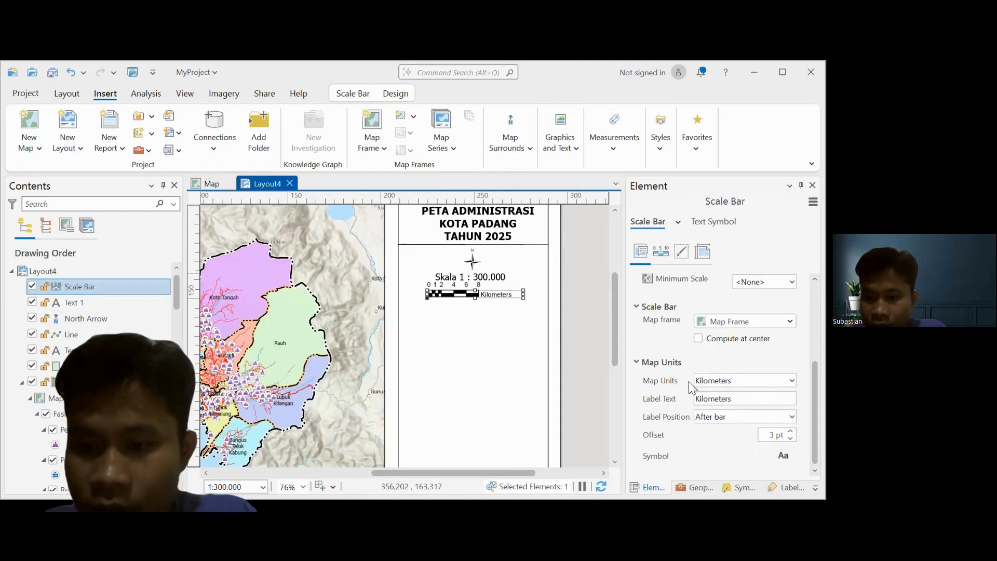
{"action": "left_click", "coordinate": [737, 398]}
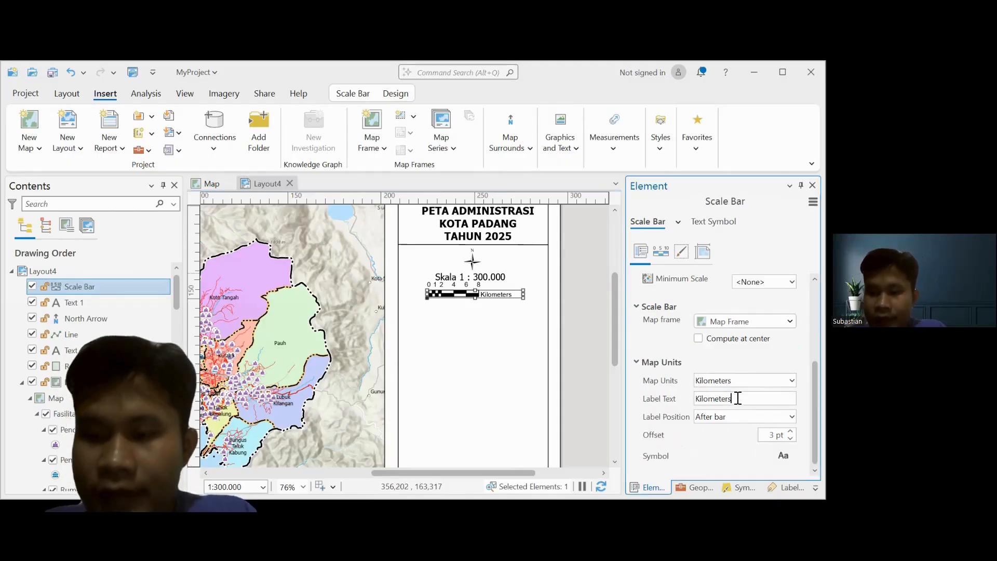
{"action": "left_click_drag", "start_coordinate": [738, 398], "coordinate": [687, 411]}
{"action": "key", "text": "BackSpace"}
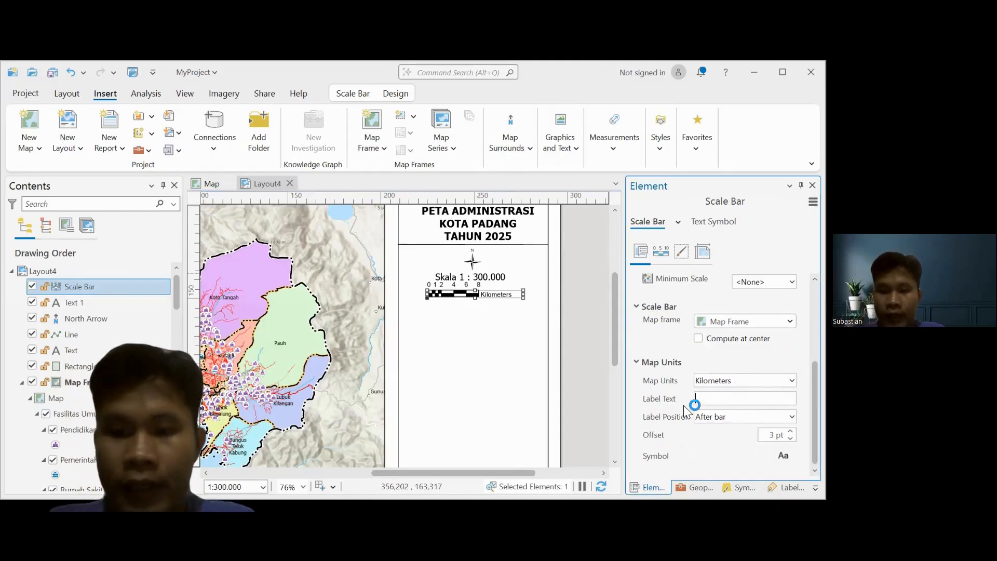
{"action": "type", "text": "K"}
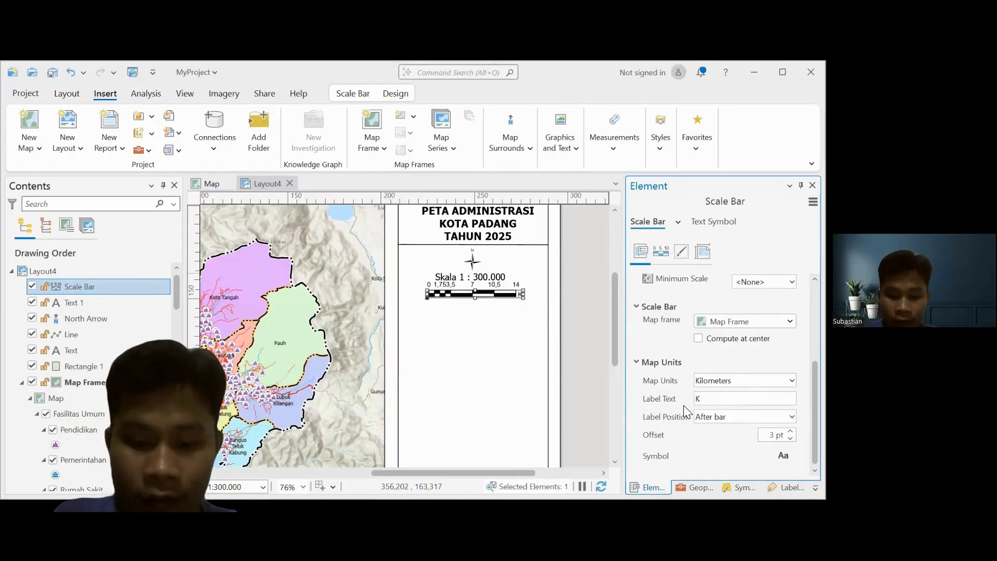
{"action": "type", "text": "M"}
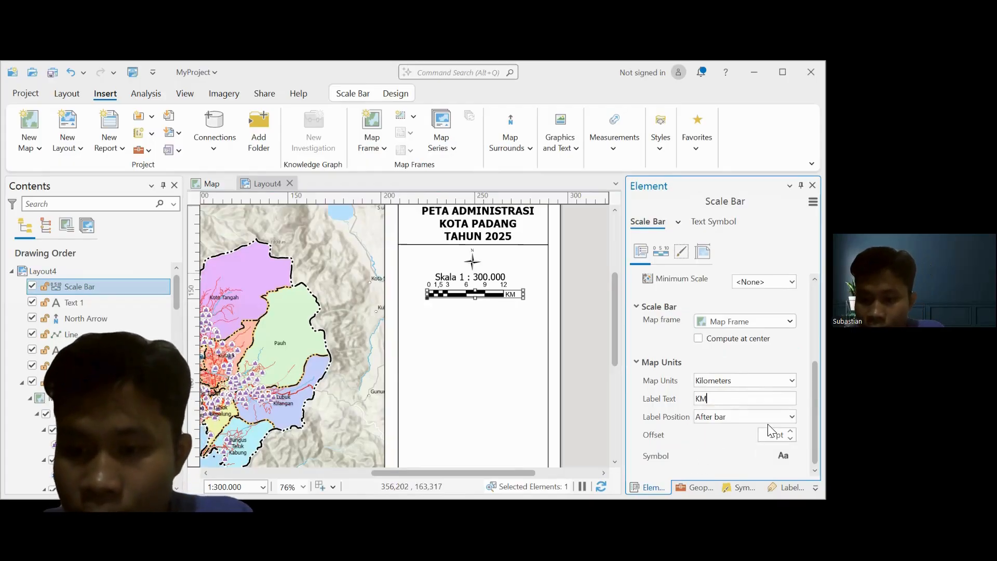
Set the scale bar's label position to Below center and shift the bar down clear of the scale text.
{"action": "left_click", "coordinate": [791, 416]}
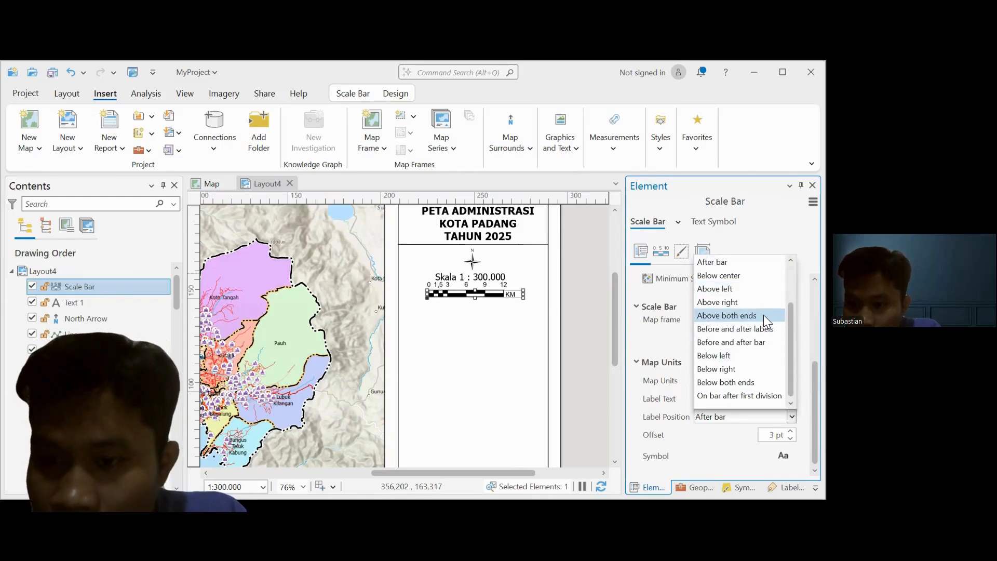
{"action": "left_click", "coordinate": [763, 276]}
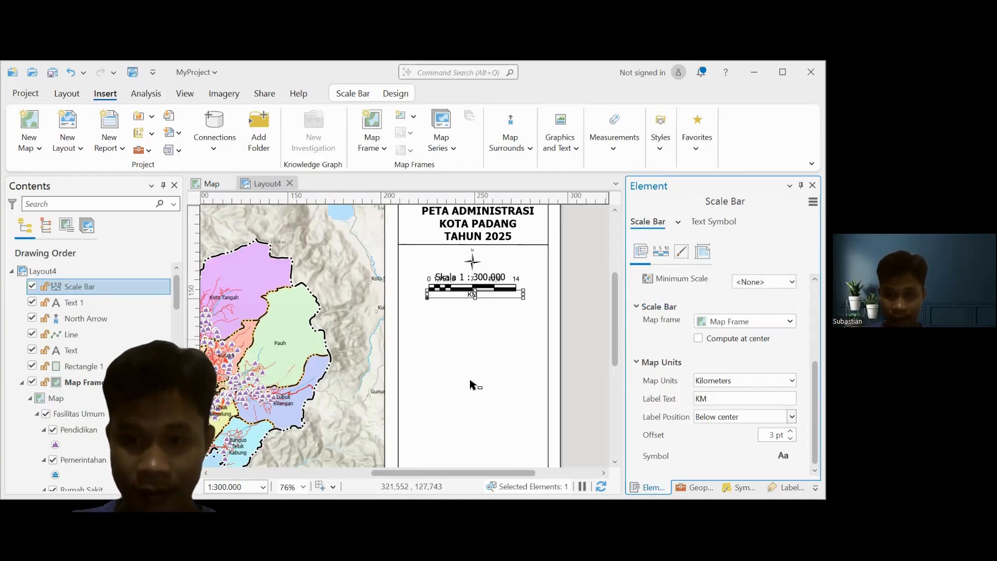
{"action": "left_click", "coordinate": [482, 293]}
{"action": "left_click_drag", "start_coordinate": [482, 292], "coordinate": [483, 295]}
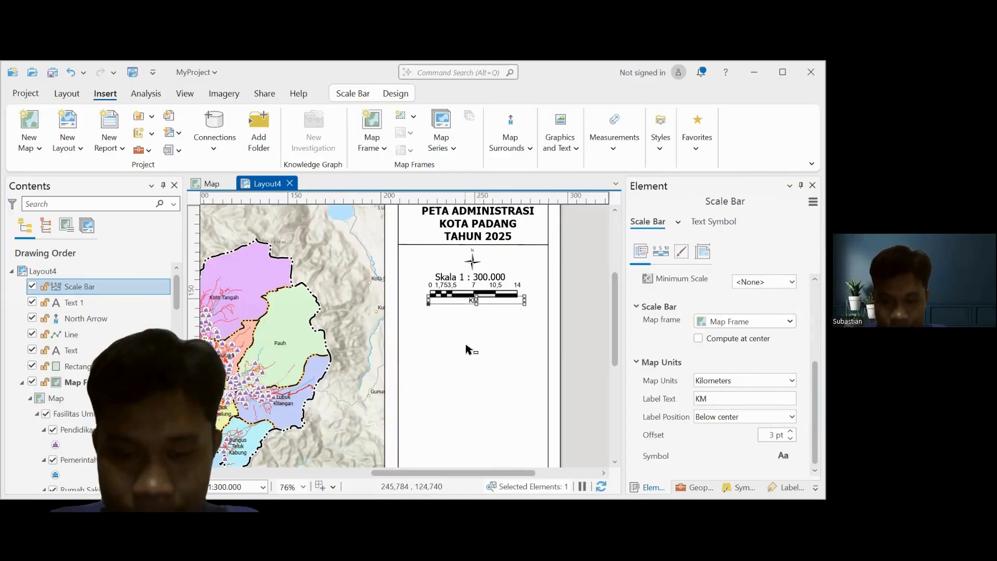
{"action": "left_click", "coordinate": [467, 347]}
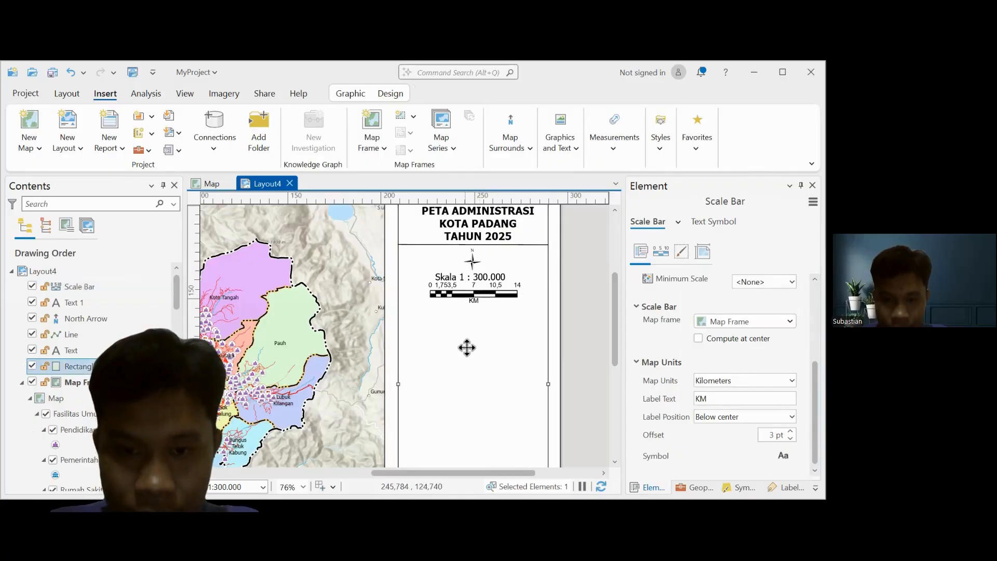
{"action": "left_click", "coordinate": [481, 299]}
{"action": "left_click_drag", "start_coordinate": [482, 298], "coordinate": [482, 301]}
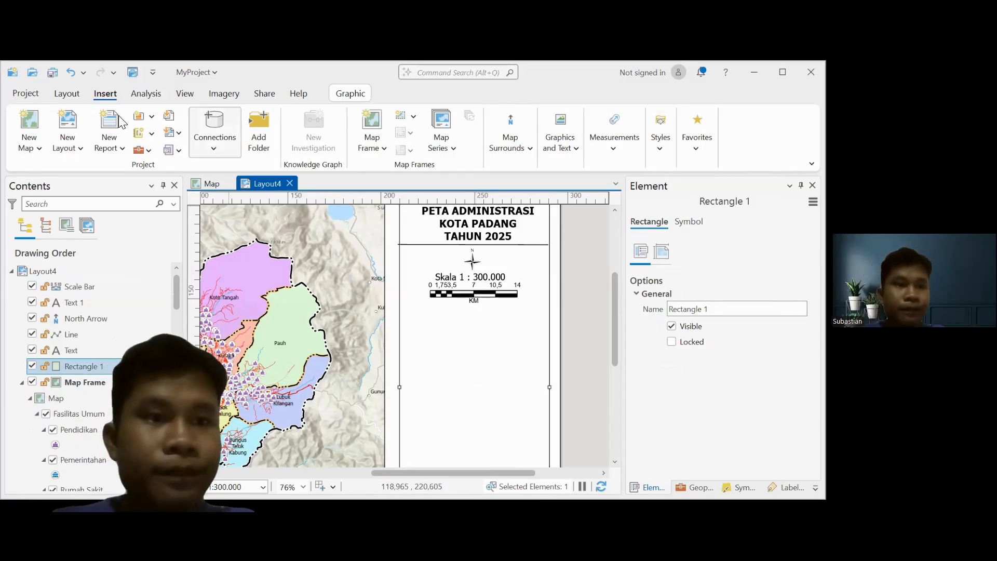
{"action": "left_click", "coordinate": [68, 74]}
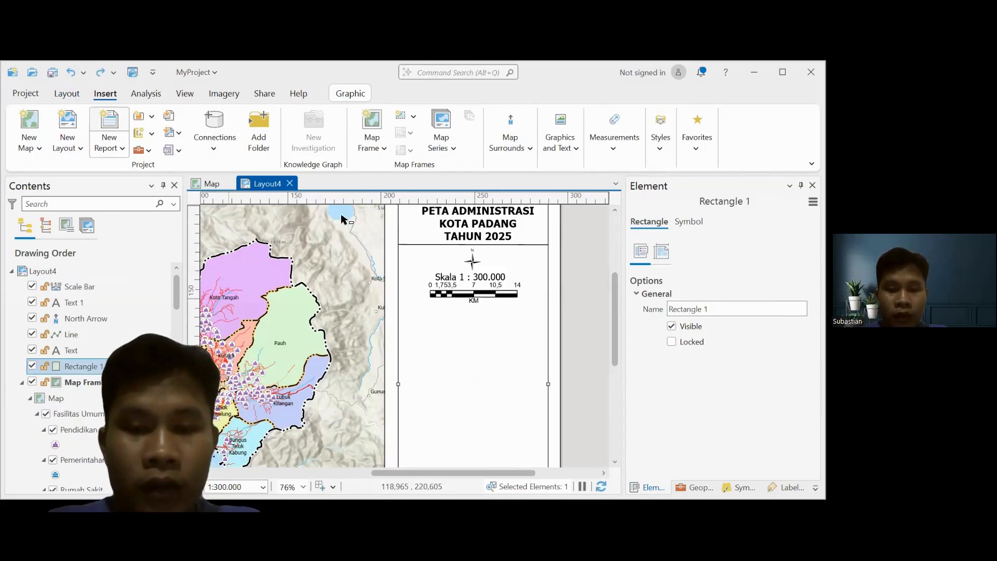
{"action": "left_click", "coordinate": [471, 297]}
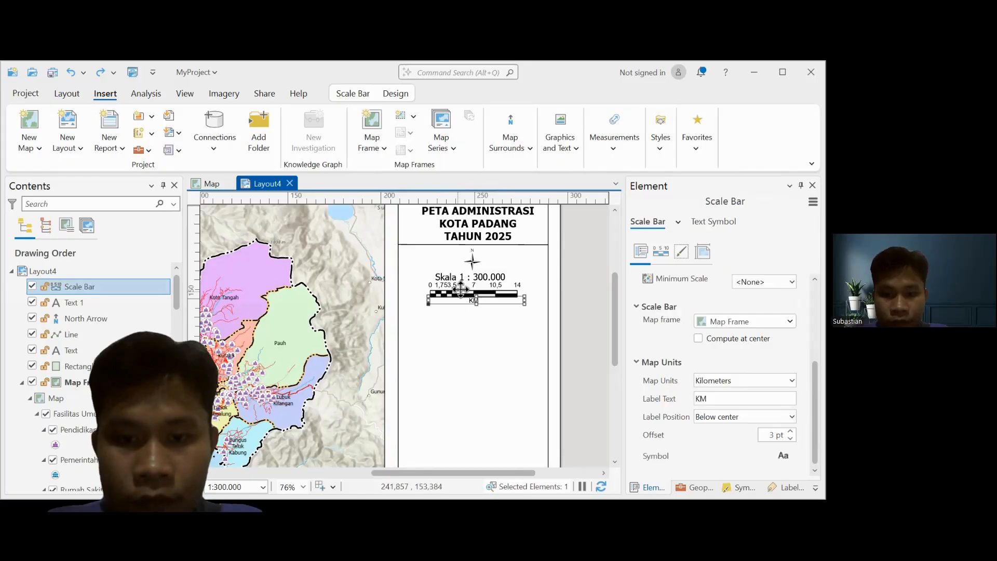
{"action": "left_click", "coordinate": [455, 293]}
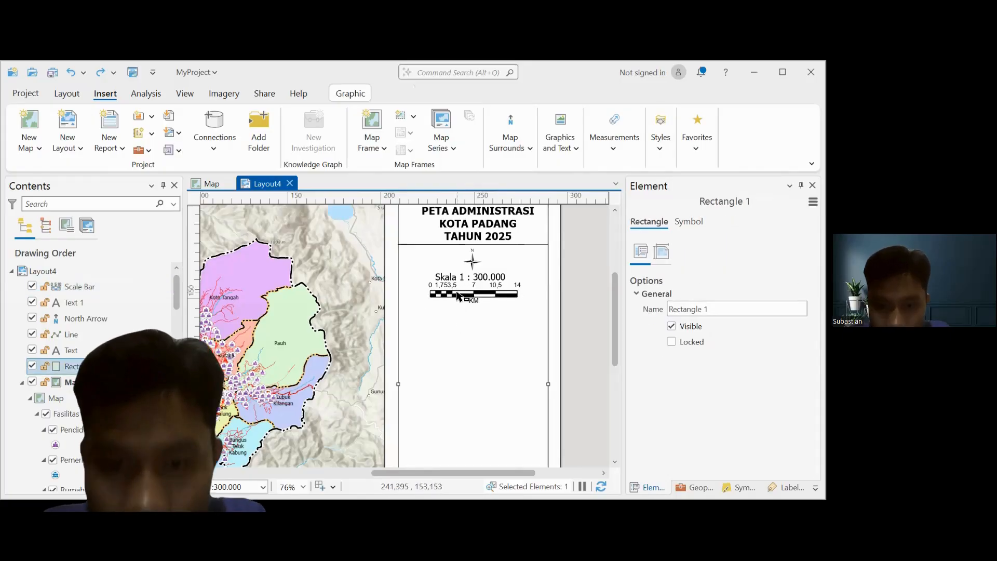
{"action": "left_click_drag", "start_coordinate": [451, 290], "coordinate": [451, 300]}
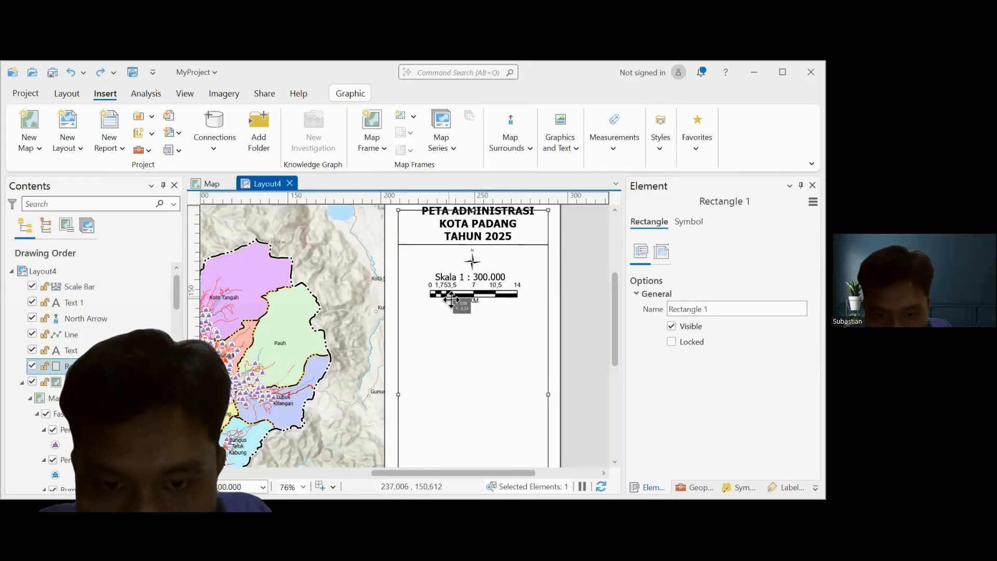
{"action": "left_click", "coordinate": [70, 73]}
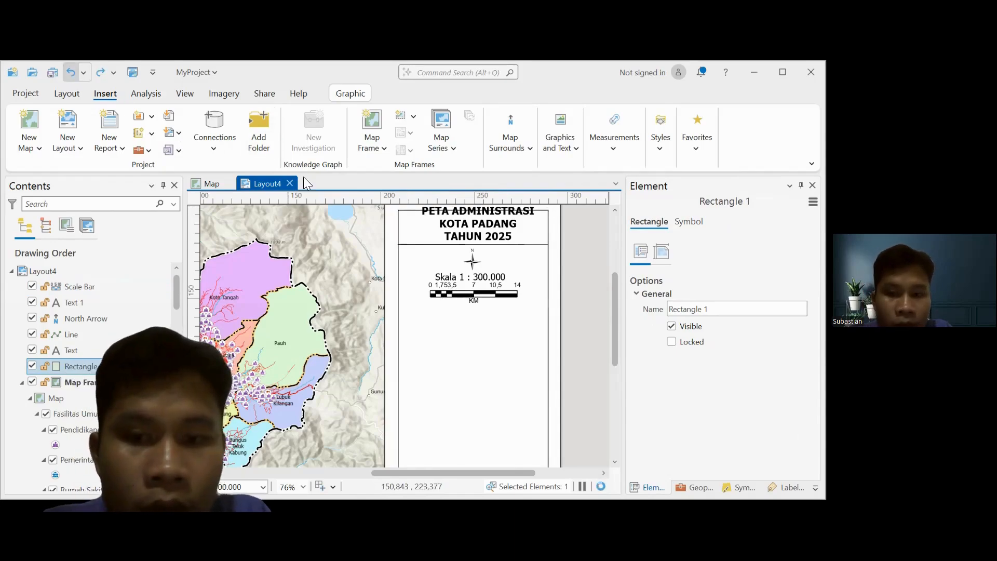
Shift the scale bar slightly down and to the left to centre it below the scale text.
{"action": "left_click", "coordinate": [462, 297]}
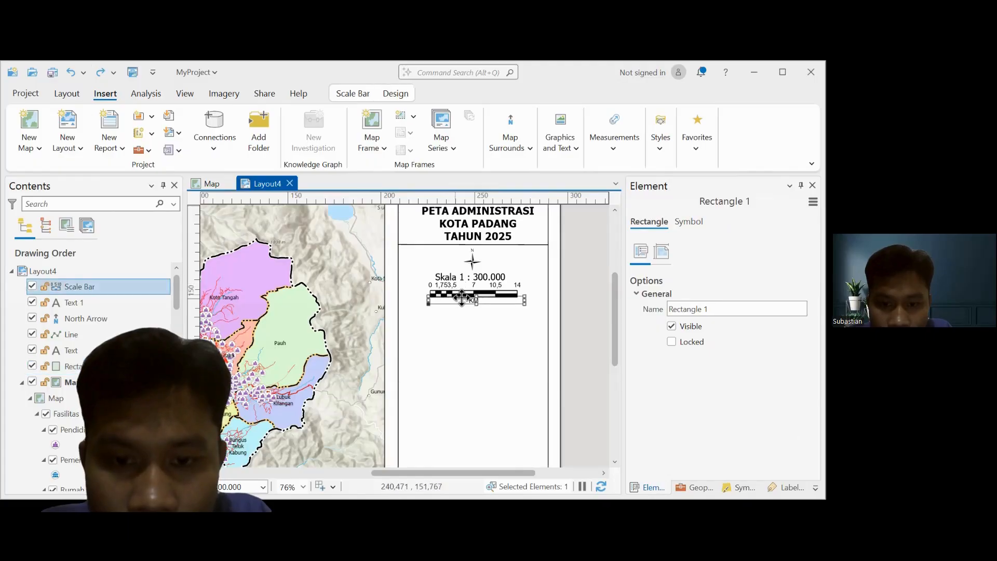
{"action": "left_click_drag", "start_coordinate": [462, 298], "coordinate": [458, 296]}
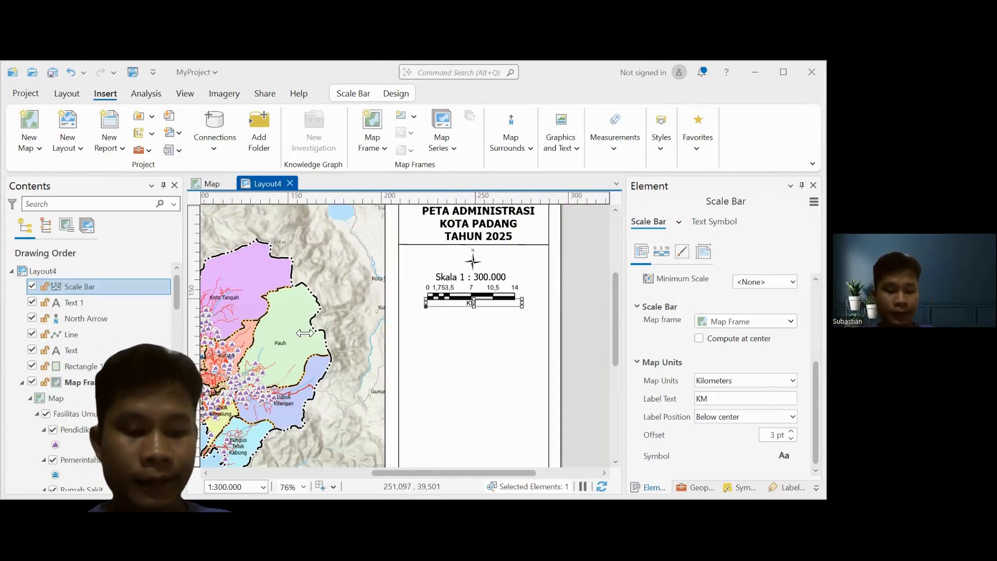
{"action": "left_click_drag", "start_coordinate": [292, 317], "coordinate": [314, 268]}
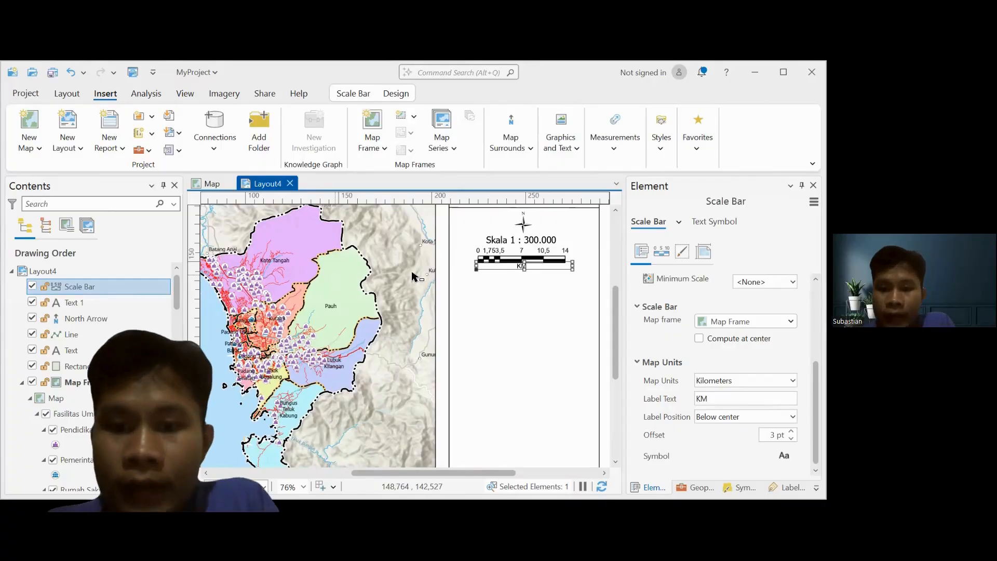
{"action": "left_click_drag", "start_coordinate": [495, 294], "coordinate": [466, 349]}
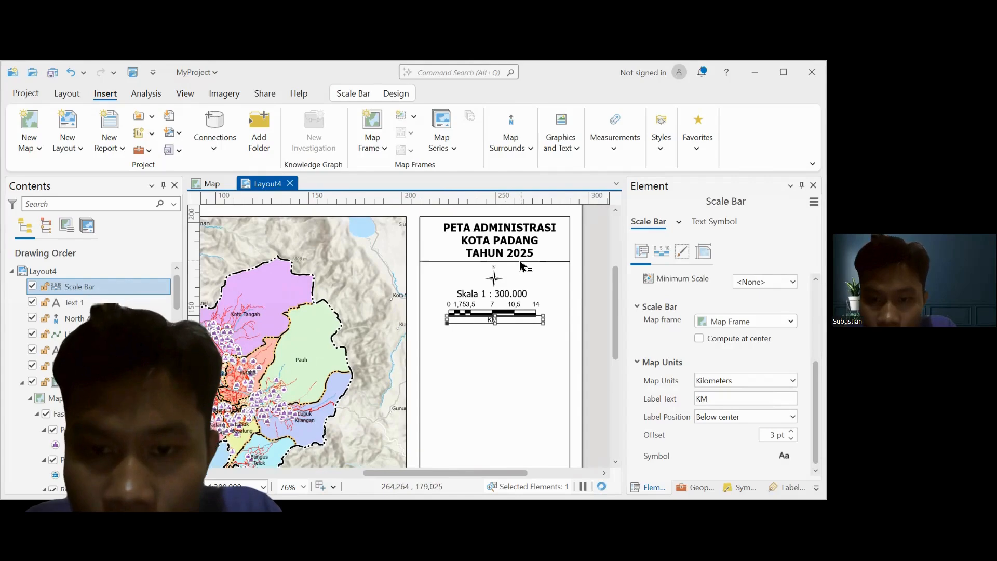
Duplicate the dividing line below the title and place the copy across the panel just under the scale bar.
{"action": "left_click", "coordinate": [520, 262]}
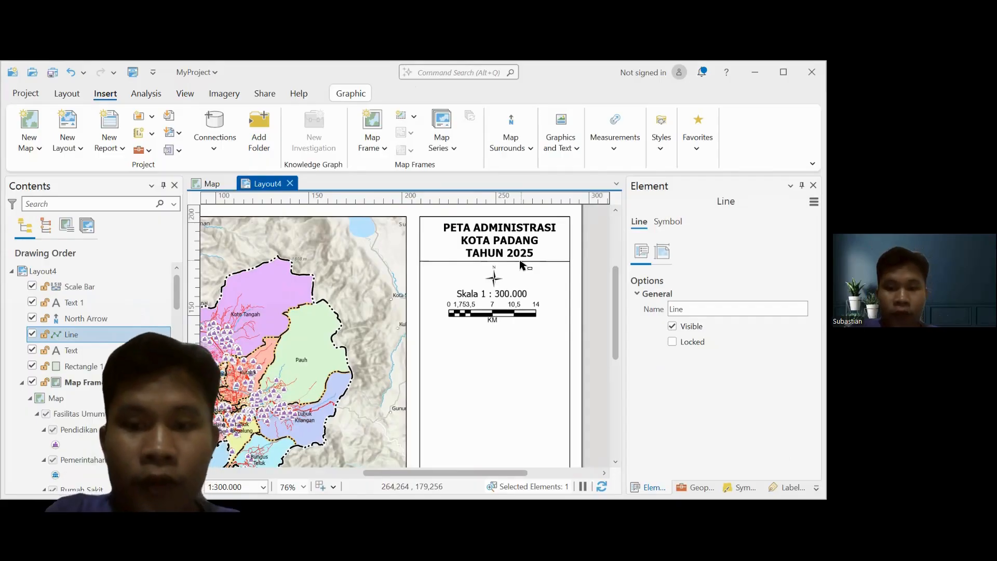
{"action": "key", "text": "ctrl+c"}
{"action": "key", "text": "ctrl+v"}
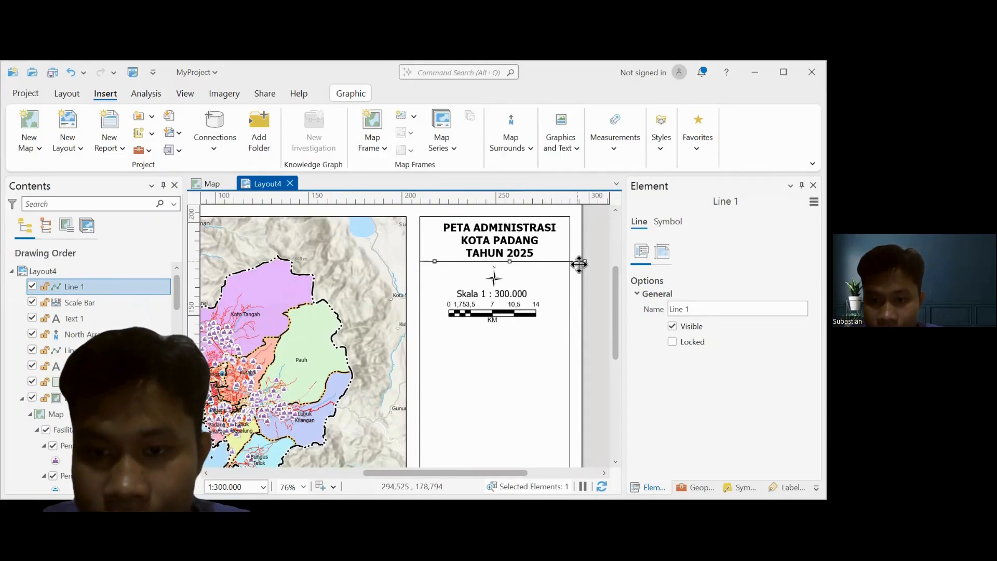
{"action": "left_click_drag", "start_coordinate": [579, 264], "coordinate": [555, 327]}
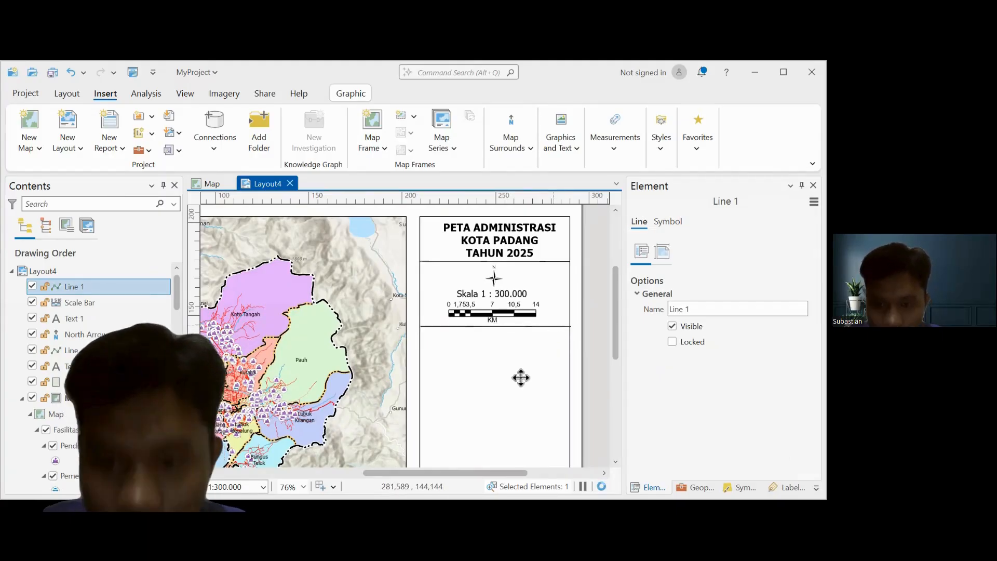
{"action": "left_click", "coordinate": [518, 369]}
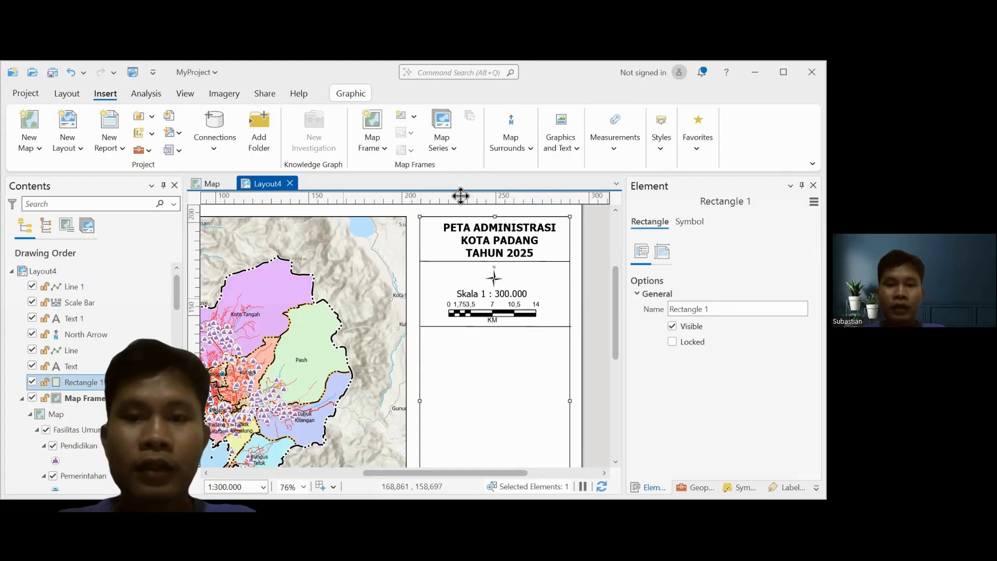
Insert a legend about 75 mm wide and 47 mm tall in the side panel, just below the lower dividing line.
{"action": "left_click", "coordinate": [520, 143]}
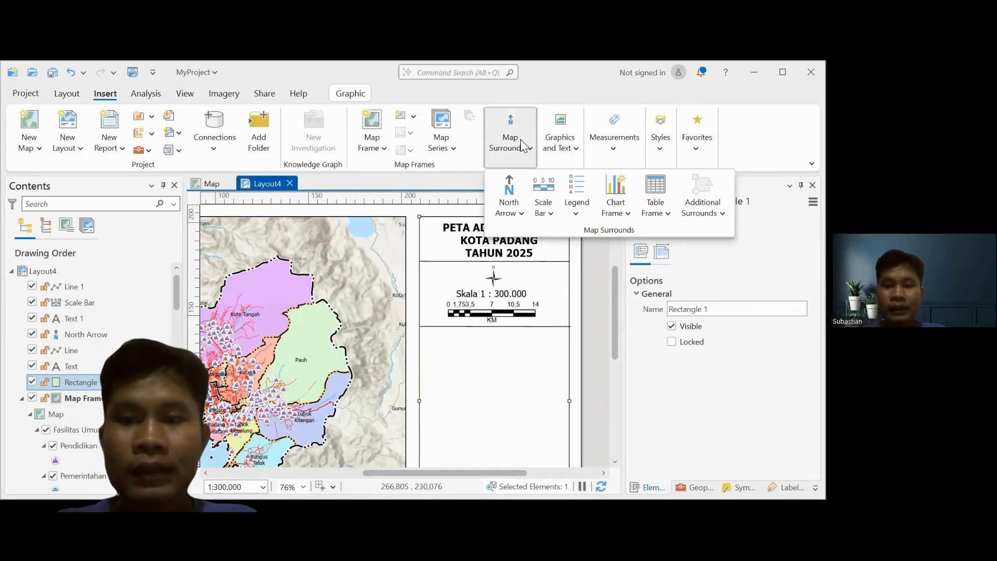
{"action": "left_click", "coordinate": [581, 207]}
{"action": "left_click", "coordinate": [578, 280]}
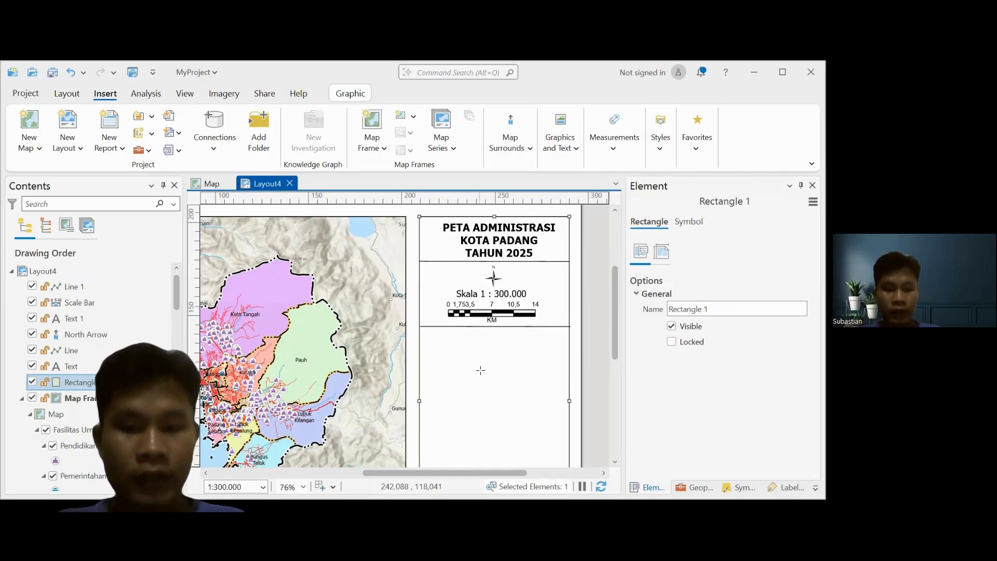
{"action": "left_click_drag", "start_coordinate": [480, 370], "coordinate": [469, 256]}
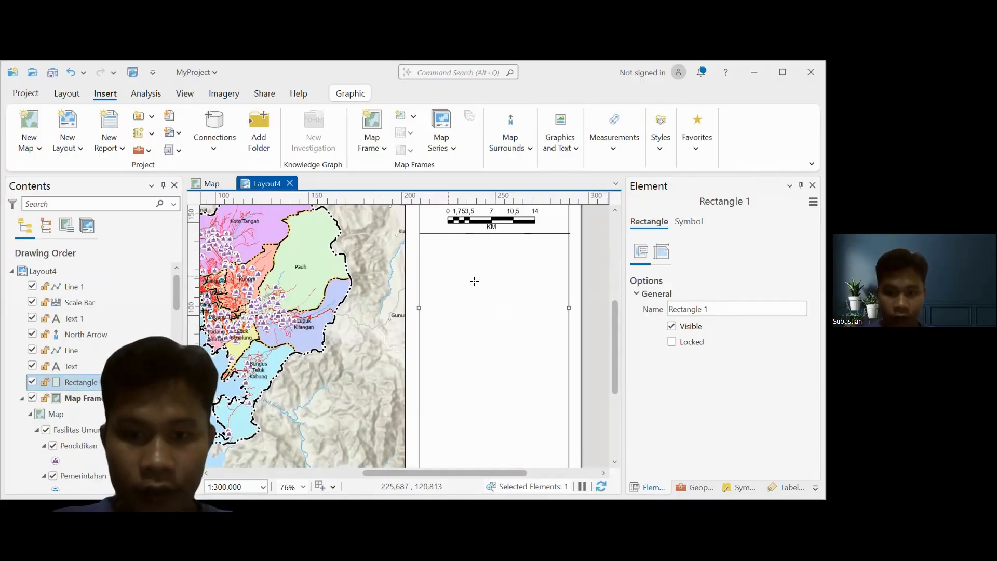
{"action": "scroll", "coordinate": [475, 281], "scroll_direction": "down", "scroll_amount": 5}
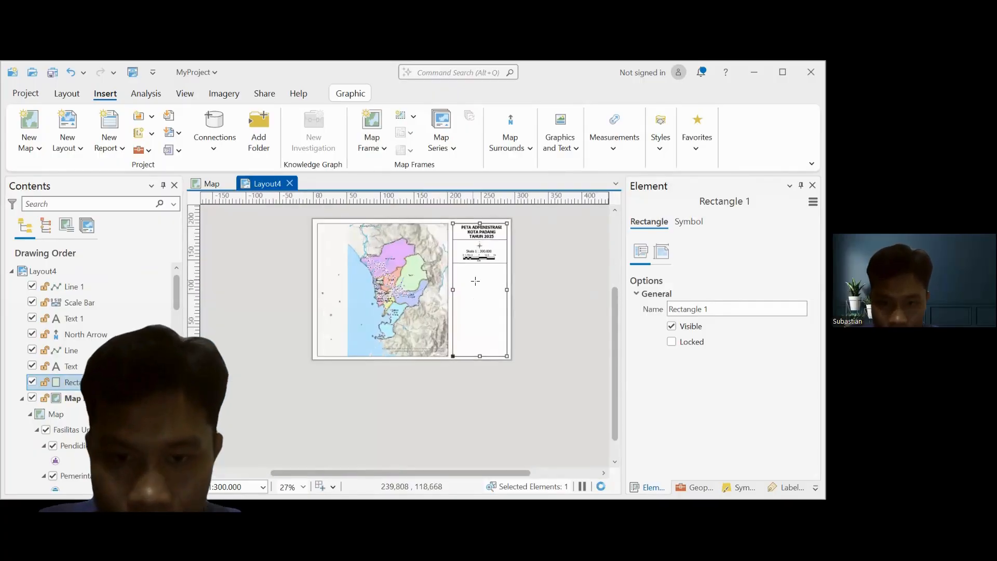
{"action": "scroll", "coordinate": [475, 281], "scroll_direction": "up", "scroll_amount": 2}
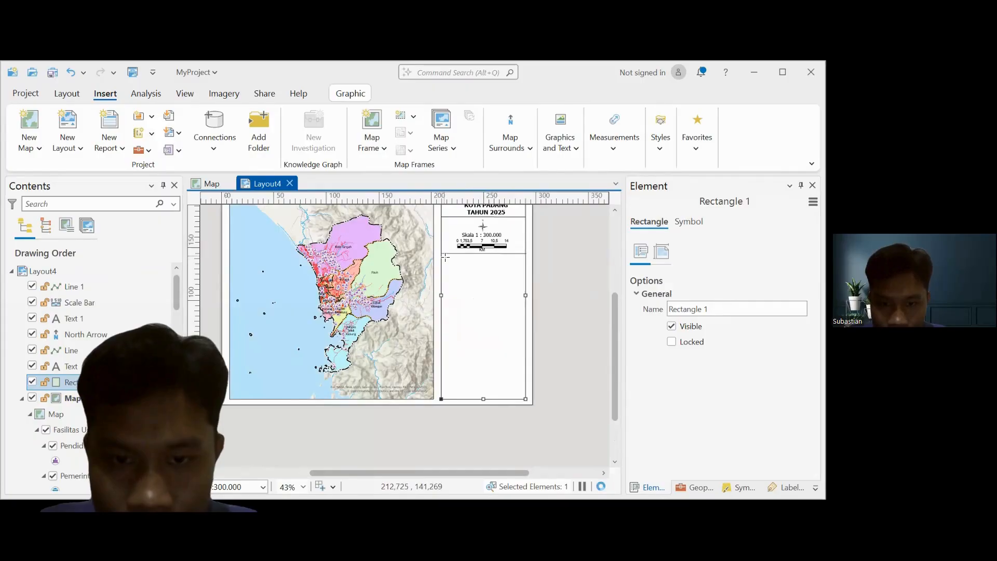
{"action": "left_click_drag", "start_coordinate": [444, 255], "coordinate": [523, 305]}
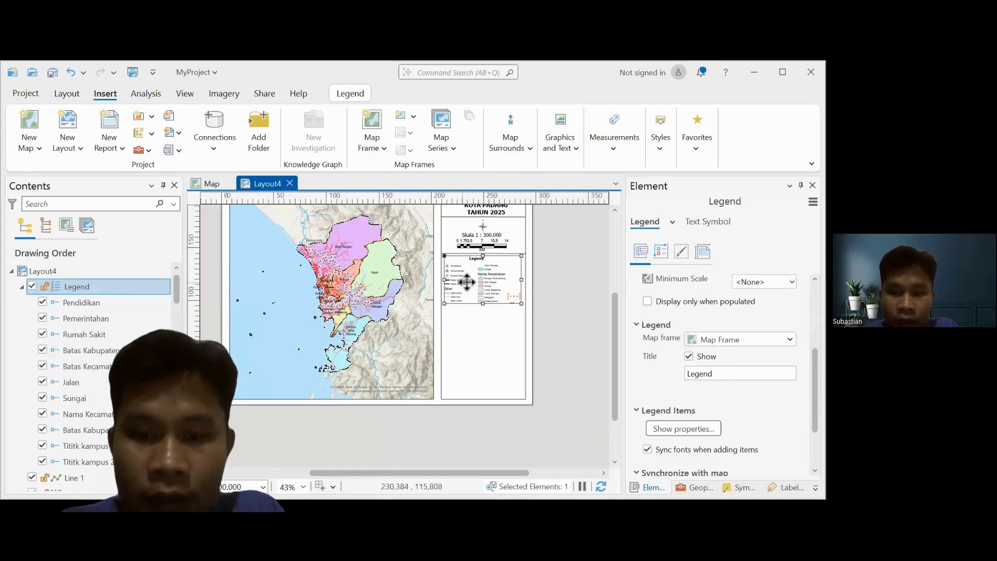
{"action": "left_click", "coordinate": [491, 326]}
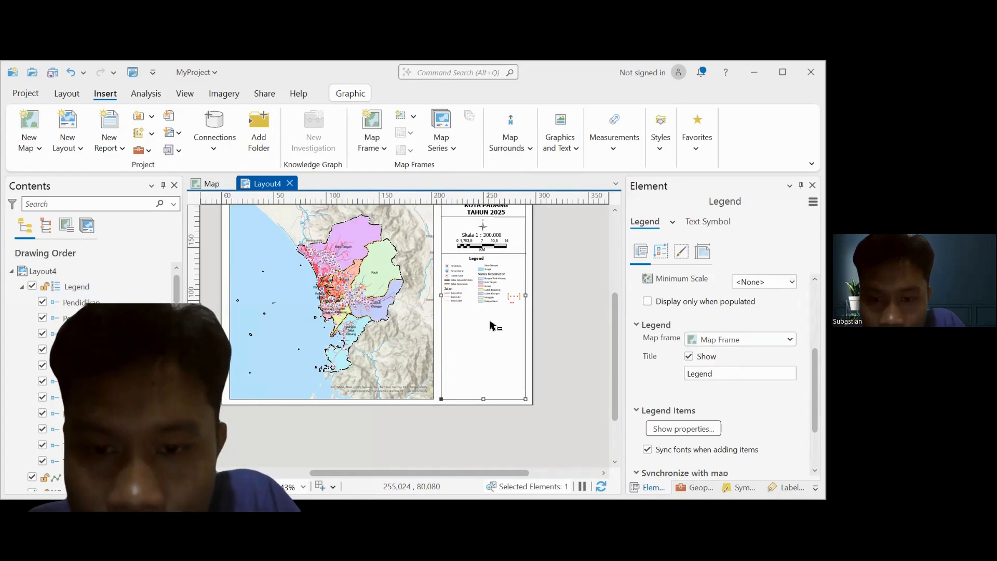
{"action": "left_click", "coordinate": [496, 277]}
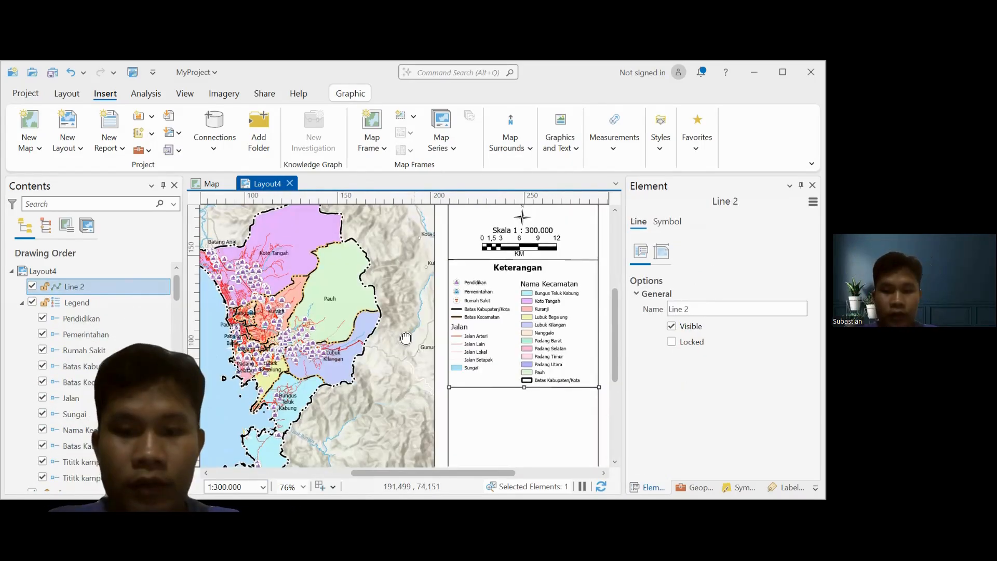
Insert a Map1 default-extent map frame about 70 mm wide and 29 mm tall in the side panel, below the legend's dividing line.
{"action": "left_click_drag", "start_coordinate": [413, 378], "coordinate": [397, 311]}
{"action": "scroll", "coordinate": [397, 312], "scroll_direction": "down", "scroll_amount": 3}
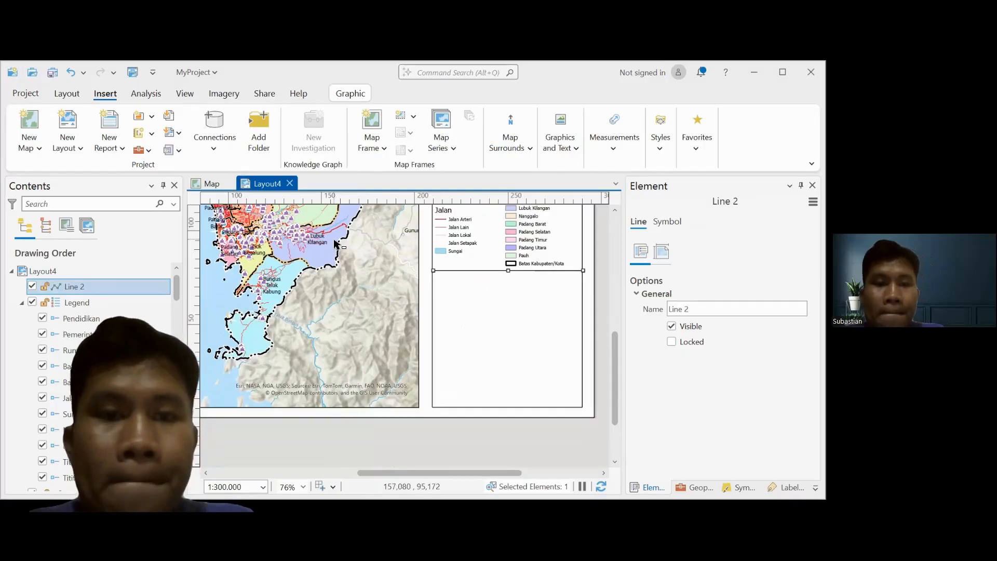
{"action": "left_click", "coordinate": [376, 122]}
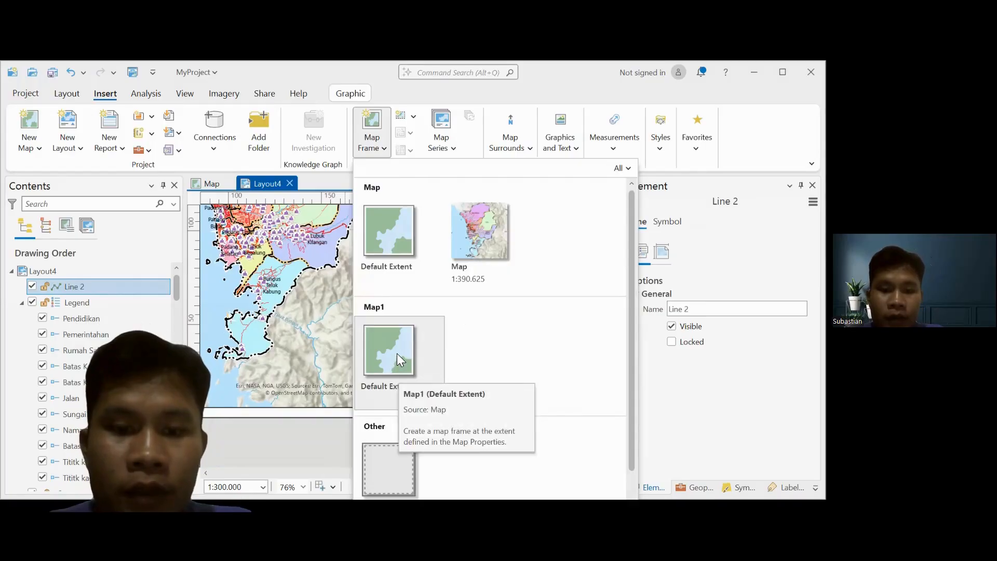
{"action": "left_click", "coordinate": [397, 353]}
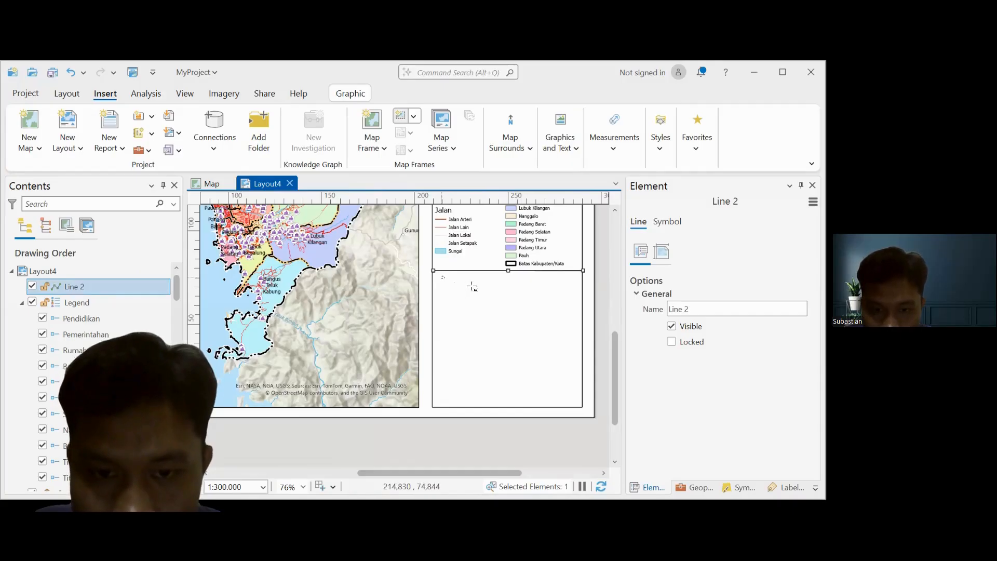
{"action": "left_click_drag", "start_coordinate": [553, 310], "coordinate": [573, 333]}
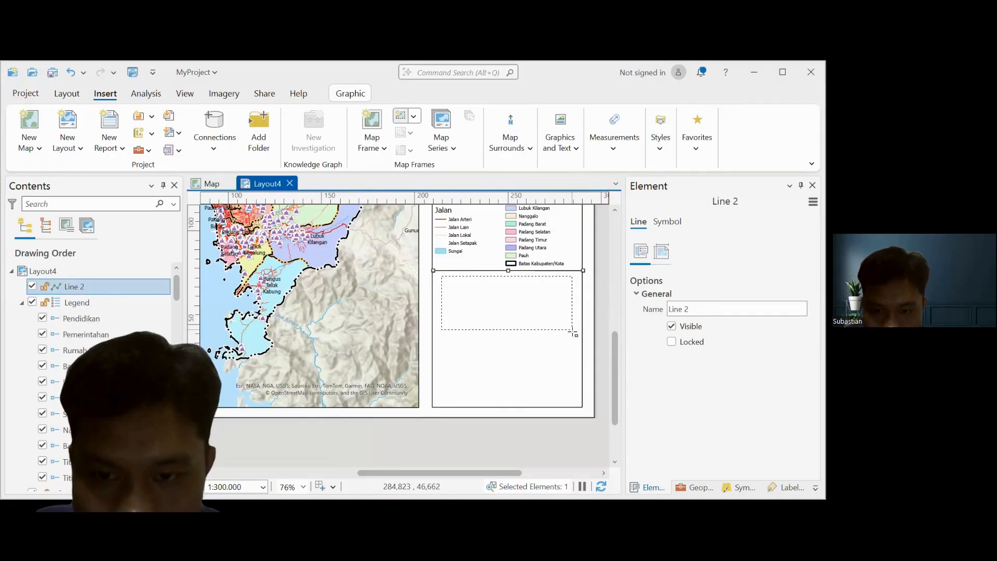
{"action": "left_click_drag", "start_coordinate": [575, 333], "coordinate": [575, 335]}
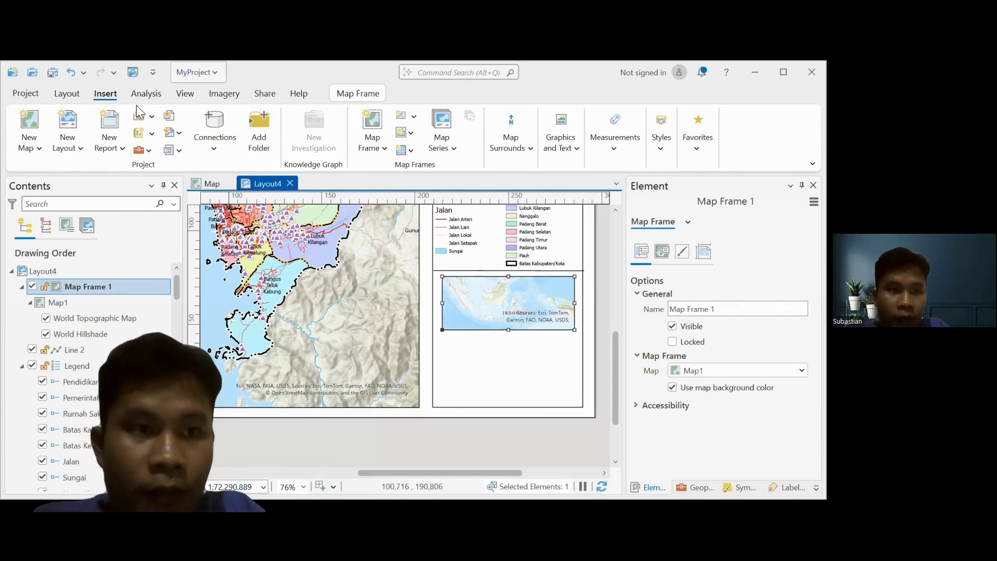
Activate the inset map frame and zoom its map in on western Sumatra at 1:7.762.175.
{"action": "left_click", "coordinate": [71, 96]}
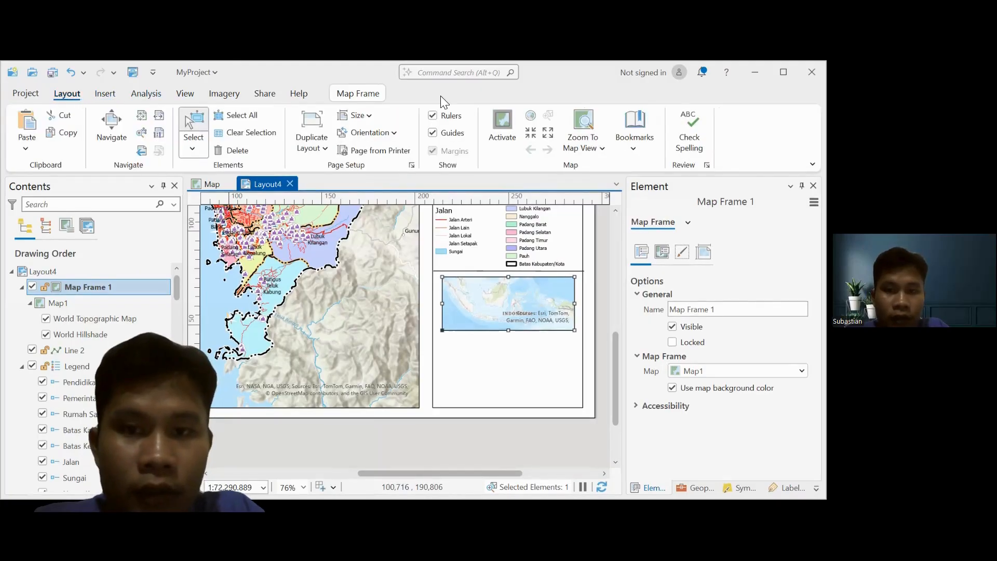
{"action": "left_click", "coordinate": [498, 121]}
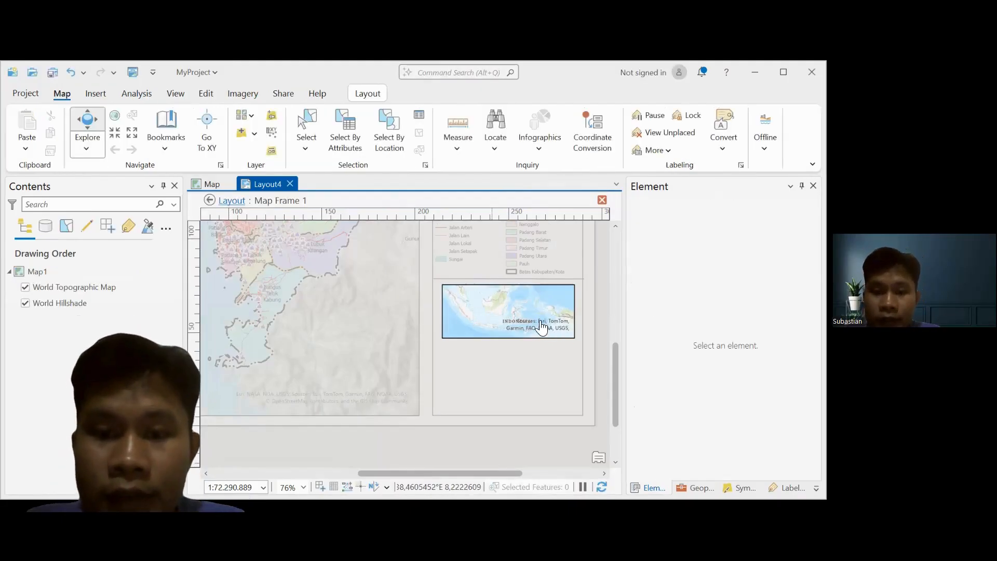
{"action": "scroll", "coordinate": [513, 310], "scroll_direction": "up", "scroll_amount": 3}
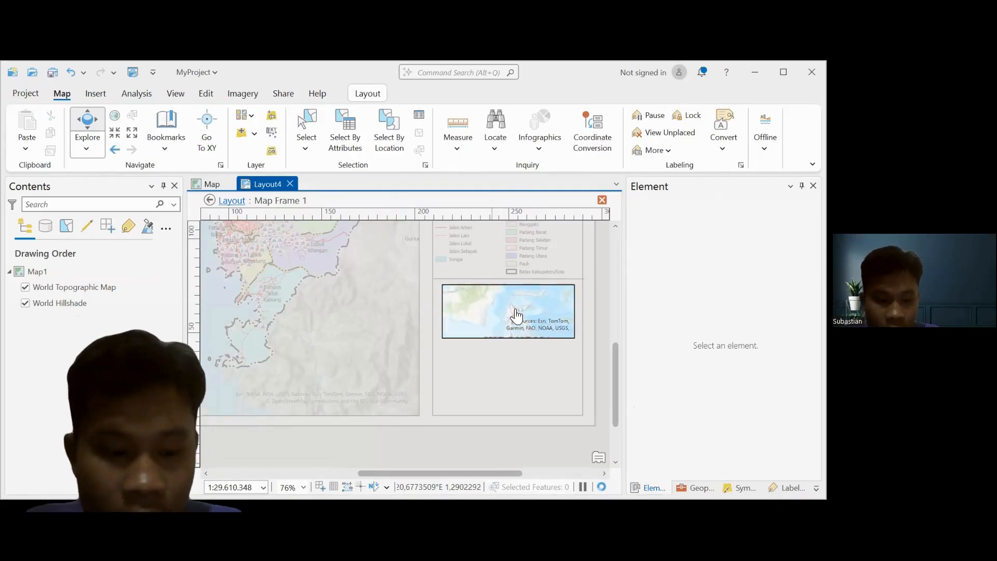
{"action": "mouse_move", "coordinate": [502, 309]}
{"action": "left_mouse_down"}
{"action": "mouse_move", "coordinate": [566, 313]}
{"action": "mouse_move", "coordinate": [514, 312]}
{"action": "mouse_move", "coordinate": [555, 313]}
{"action": "mouse_move", "coordinate": [514, 323]}
{"action": "left_mouse_up"}
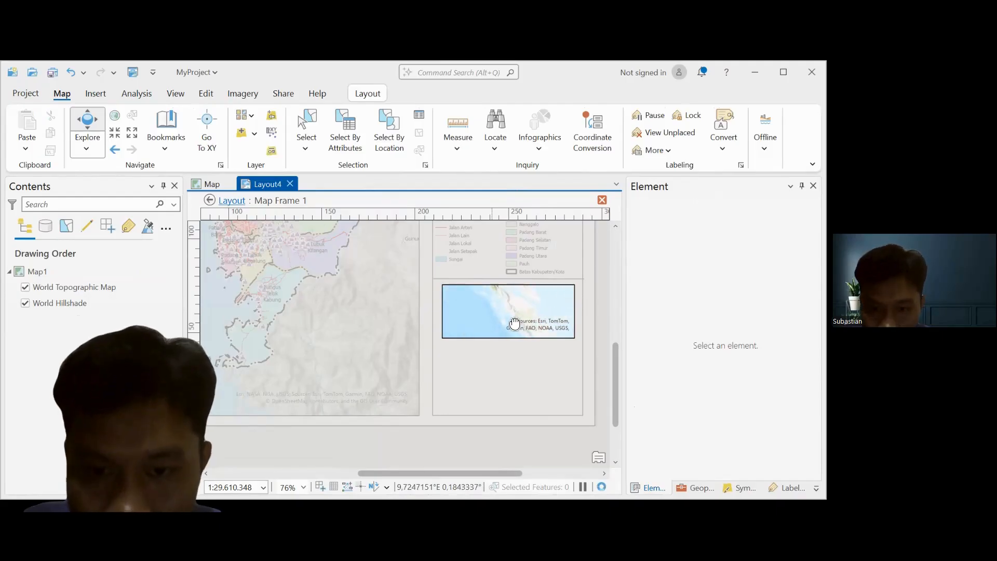
{"action": "scroll", "coordinate": [522, 311], "scroll_direction": "up", "scroll_amount": 3}
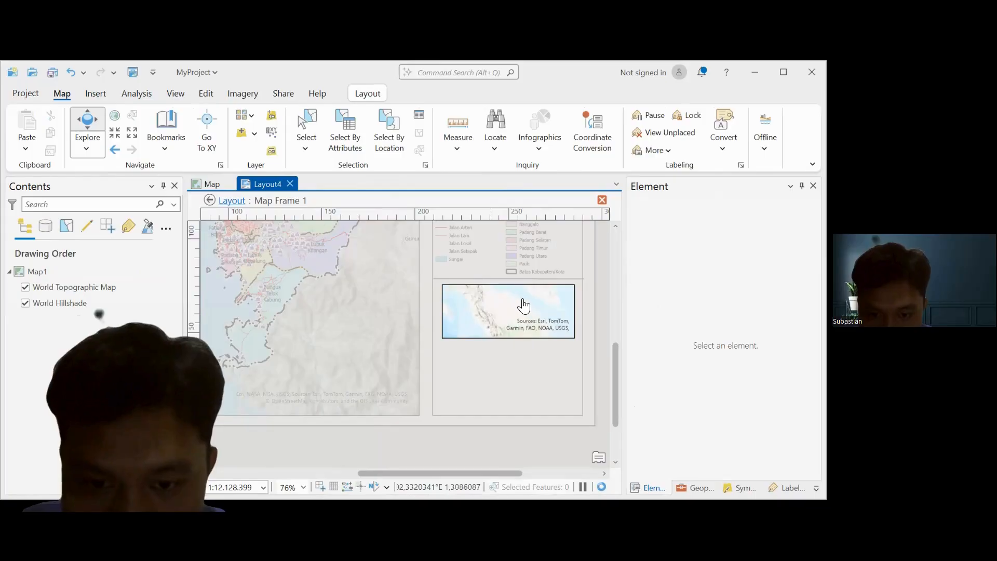
{"action": "scroll", "coordinate": [523, 303], "scroll_direction": "up", "scroll_amount": 2}
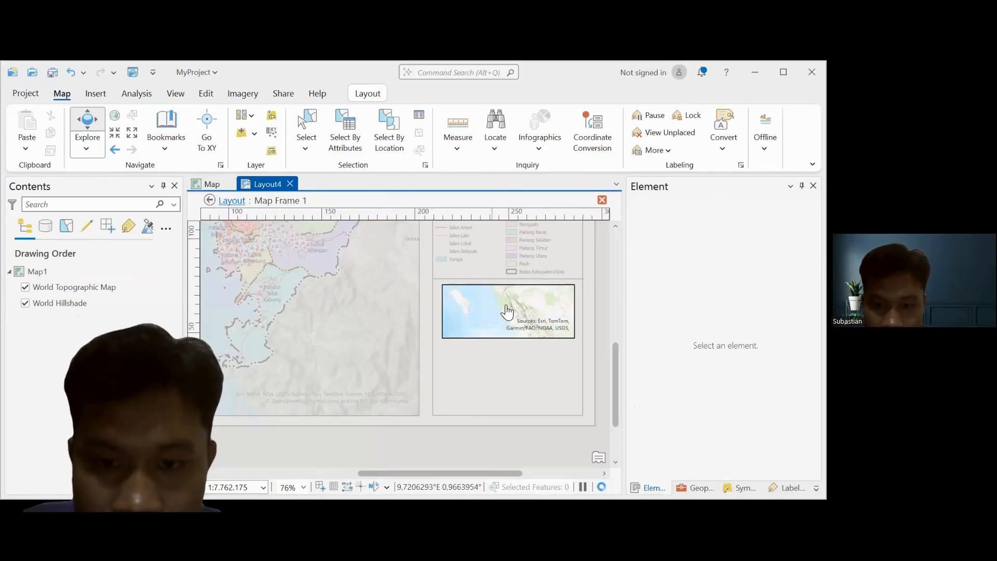
{"action": "left_click_drag", "start_coordinate": [512, 310], "coordinate": [502, 347]}
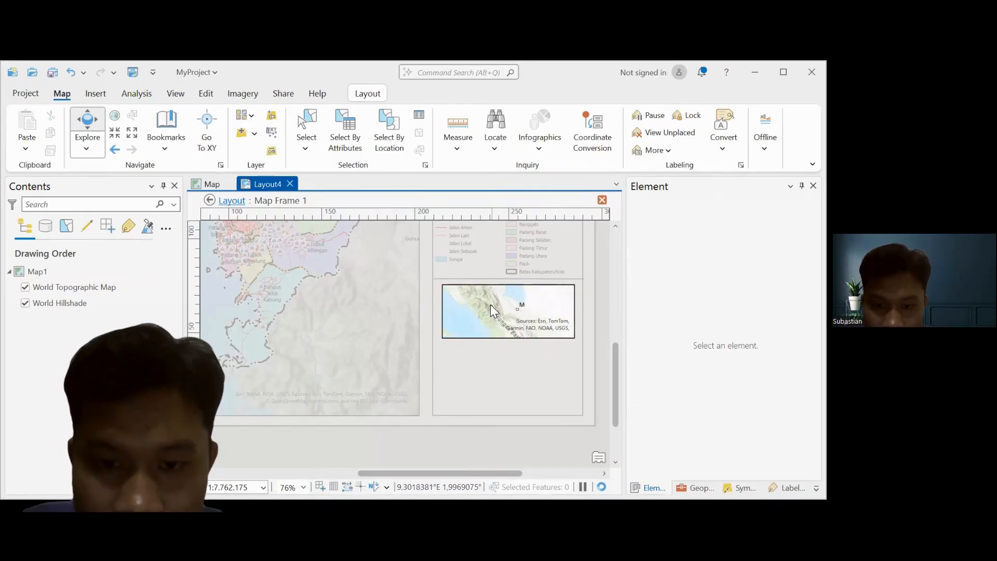
{"action": "left_click_drag", "start_coordinate": [525, 307], "coordinate": [536, 293]}
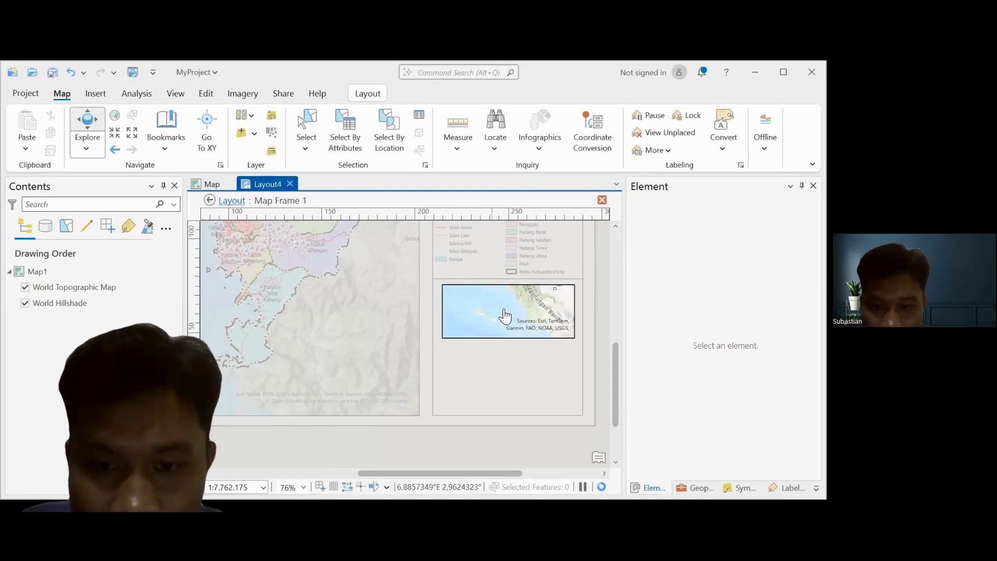
Reframe the inset map around Padang on Sumatra's west coast at 1:4.967.792 and close the map frame's activation.
{"action": "scroll", "coordinate": [506, 313], "scroll_direction": "down", "scroll_amount": 2}
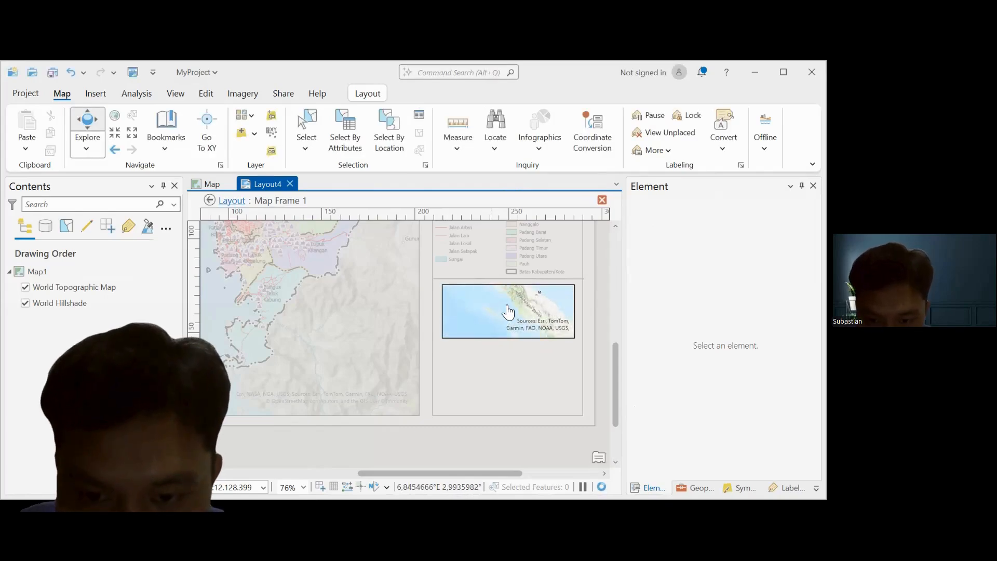
{"action": "scroll", "coordinate": [509, 312], "scroll_direction": "down", "scroll_amount": 6}
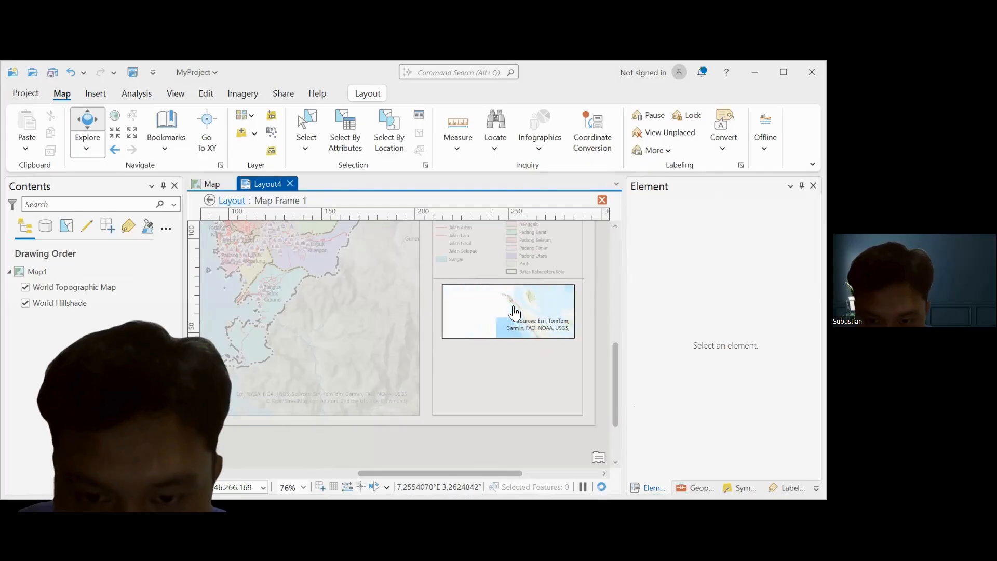
{"action": "scroll", "coordinate": [516, 313], "scroll_direction": "up", "scroll_amount": 1}
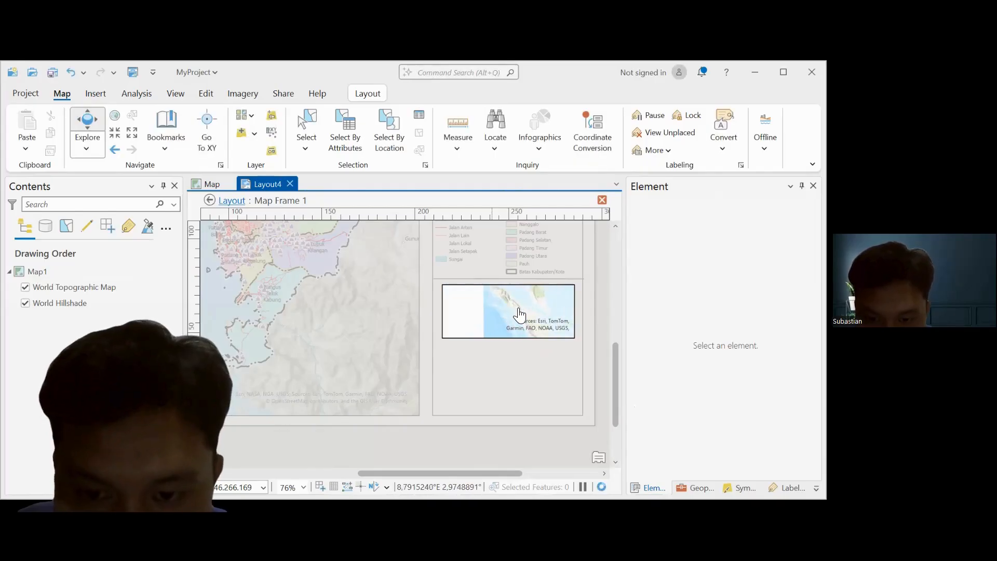
{"action": "scroll", "coordinate": [519, 314], "scroll_direction": "up", "scroll_amount": 1}
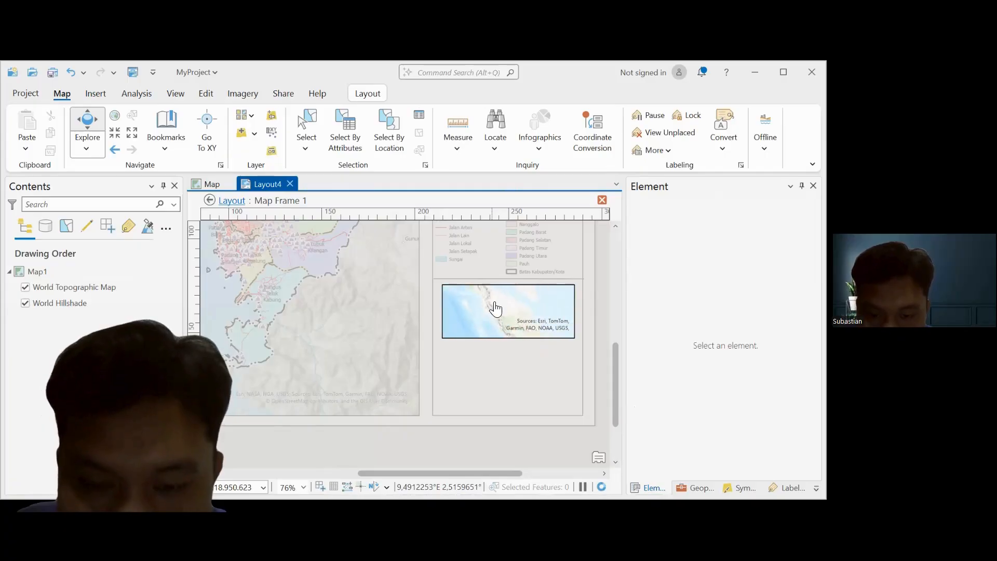
{"action": "left_click_drag", "start_coordinate": [511, 311], "coordinate": [511, 286]}
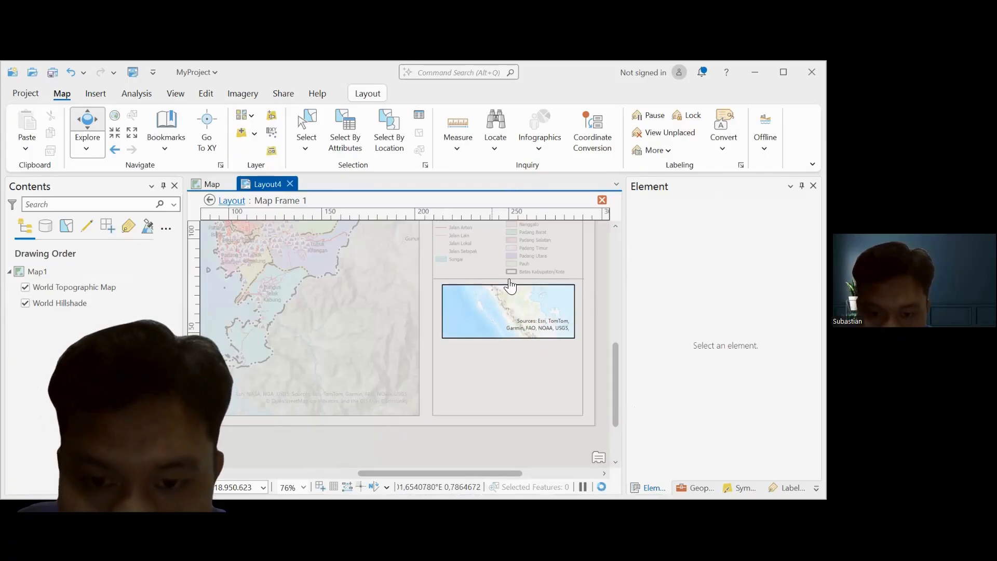
{"action": "scroll", "coordinate": [517, 311], "scroll_direction": "up", "scroll_amount": 2}
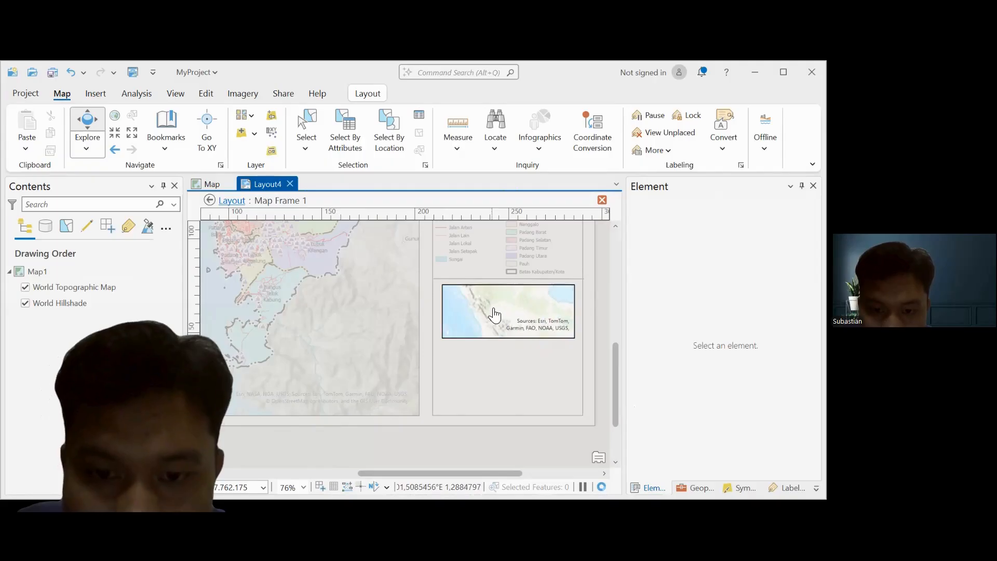
{"action": "scroll", "coordinate": [490, 308], "scroll_direction": "up", "scroll_amount": 2}
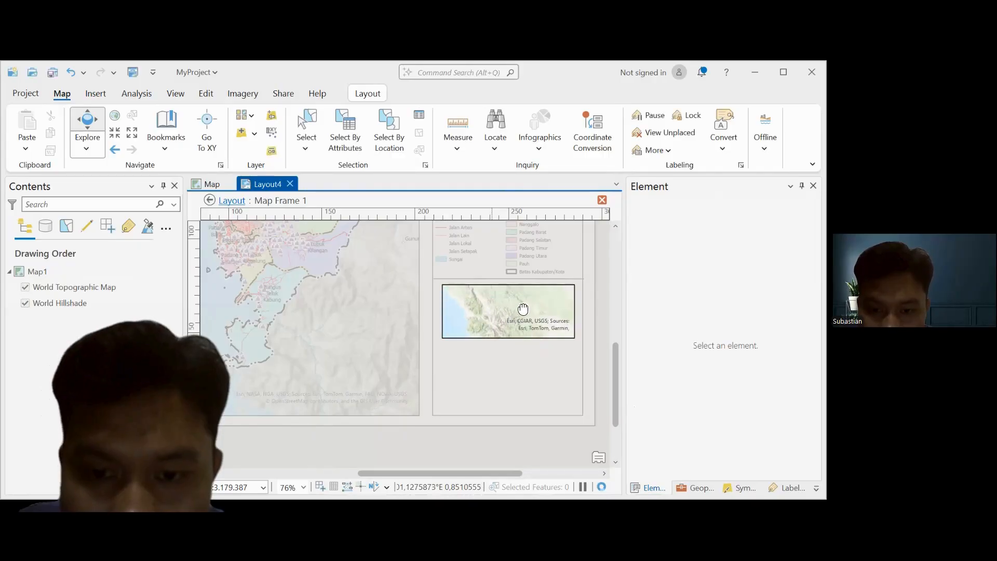
{"action": "left_click_drag", "start_coordinate": [522, 310], "coordinate": [539, 330]}
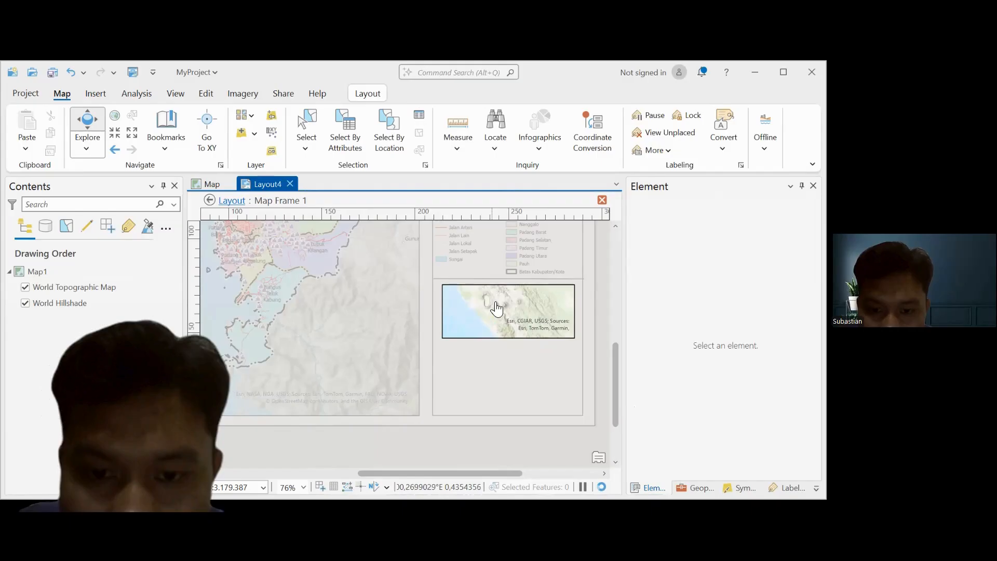
{"action": "scroll", "coordinate": [497, 308], "scroll_direction": "down", "scroll_amount": 2}
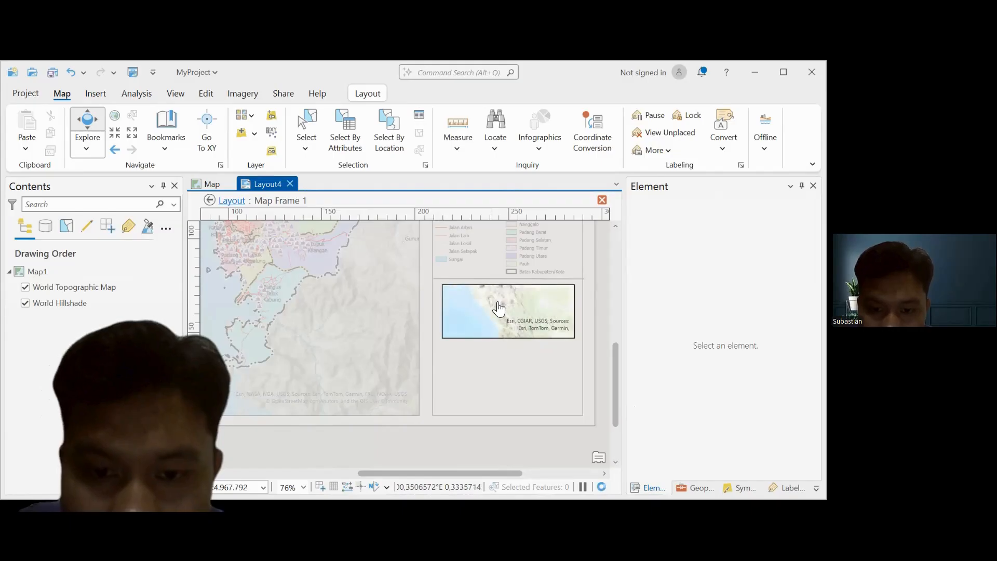
{"action": "scroll", "coordinate": [499, 308], "scroll_direction": "down", "scroll_amount": 1}
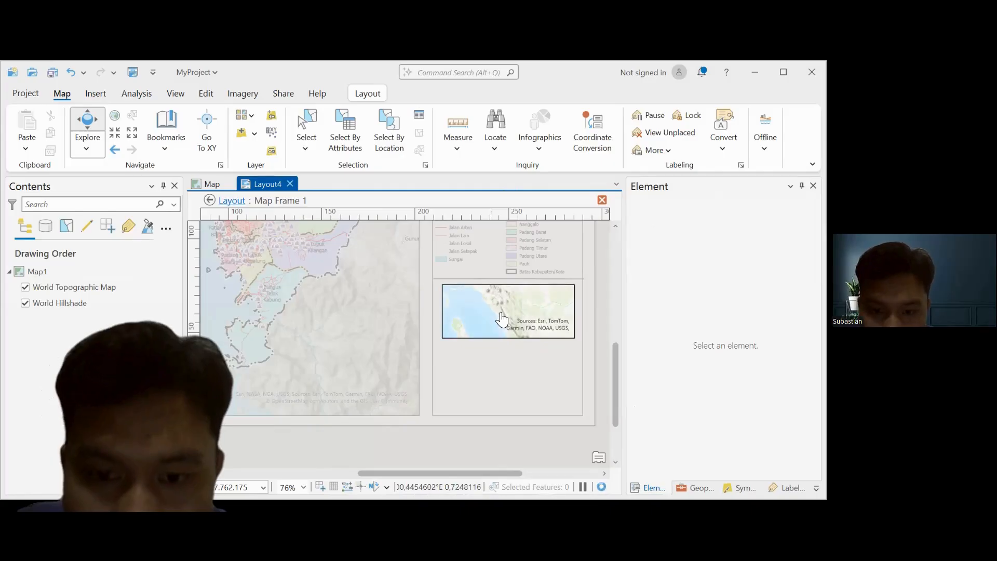
{"action": "left_click_drag", "start_coordinate": [493, 294], "coordinate": [487, 289]}
{"action": "mouse_move", "coordinate": [496, 324]}
{"action": "left_mouse_down"}
{"action": "mouse_move", "coordinate": [487, 295]}
{"action": "mouse_move", "coordinate": [506, 316]}
{"action": "mouse_move", "coordinate": [470, 324]}
{"action": "mouse_move", "coordinate": [496, 340]}
{"action": "mouse_move", "coordinate": [505, 318]}
{"action": "mouse_move", "coordinate": [493, 315]}
{"action": "left_mouse_up"}
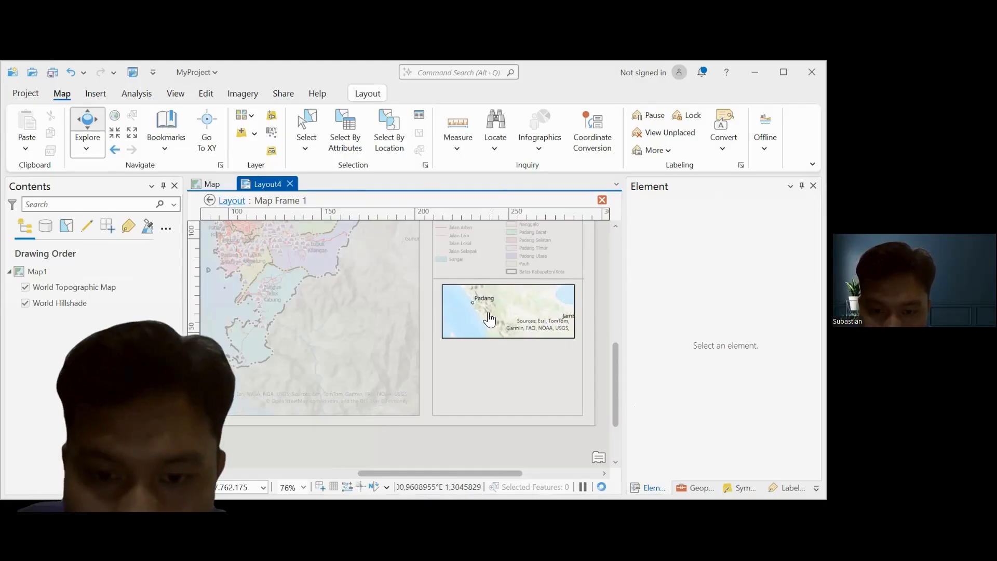
{"action": "scroll", "coordinate": [489, 315], "scroll_direction": "up", "scroll_amount": 2}
{"action": "mouse_move", "coordinate": [490, 315]}
{"action": "left_mouse_down"}
{"action": "mouse_move", "coordinate": [499, 331]}
{"action": "mouse_move", "coordinate": [499, 322]}
{"action": "left_mouse_up"}
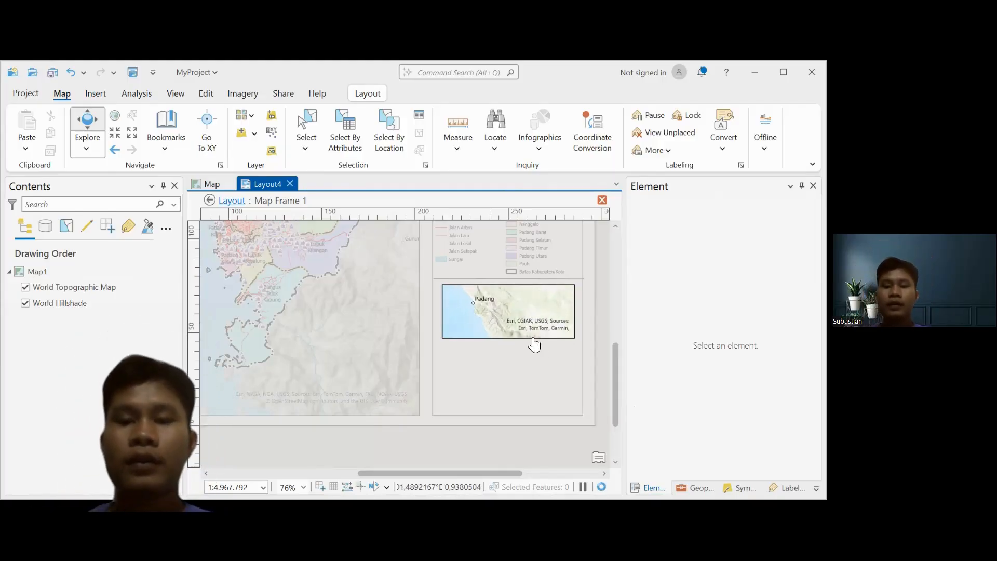
{"action": "left_click", "coordinate": [601, 200]}
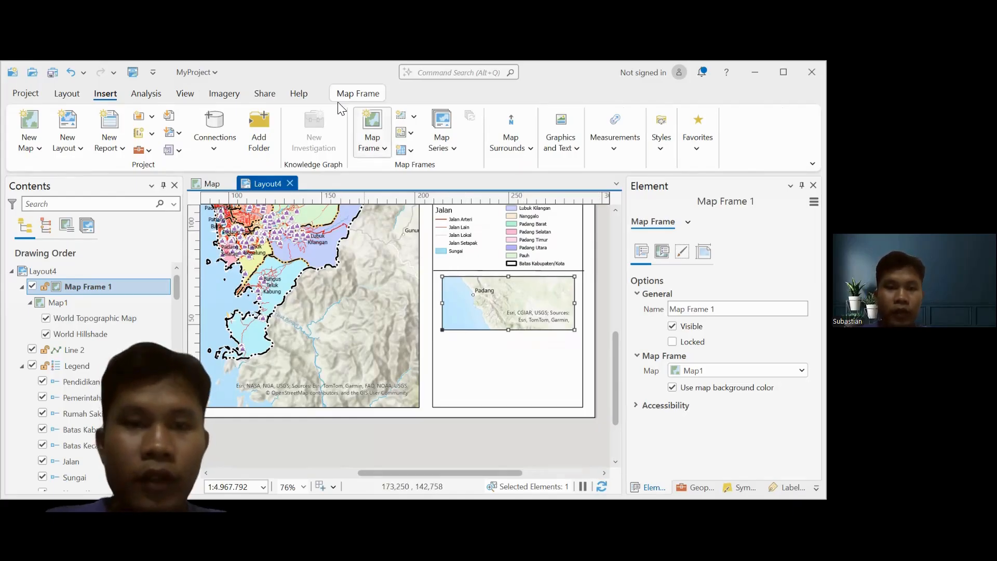
Reactivate the inset map frame, shift its map so Padang sits slightly lower at 1:4.967.792, and return to the layout.
{"action": "left_click", "coordinate": [66, 94]}
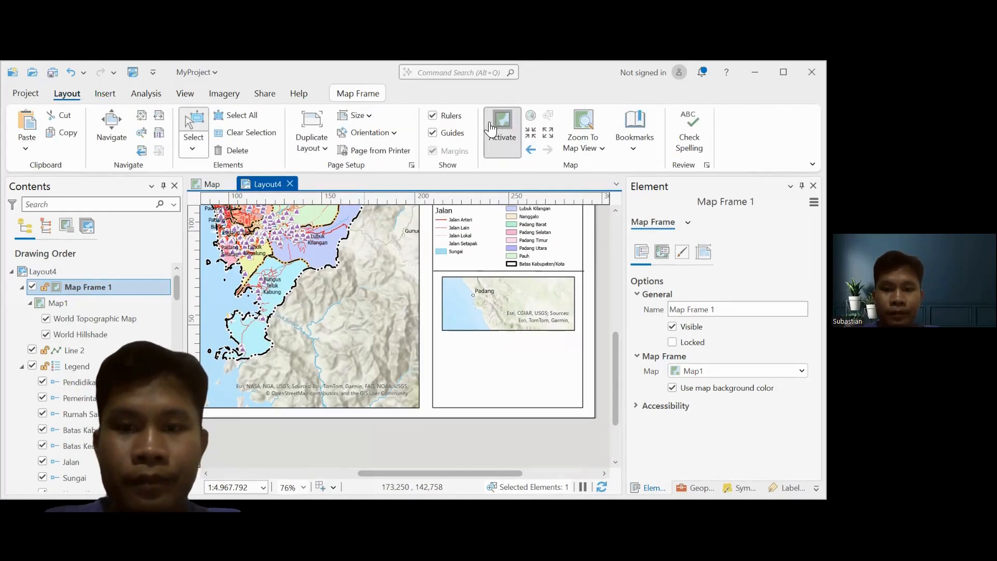
{"action": "left_click", "coordinate": [501, 132]}
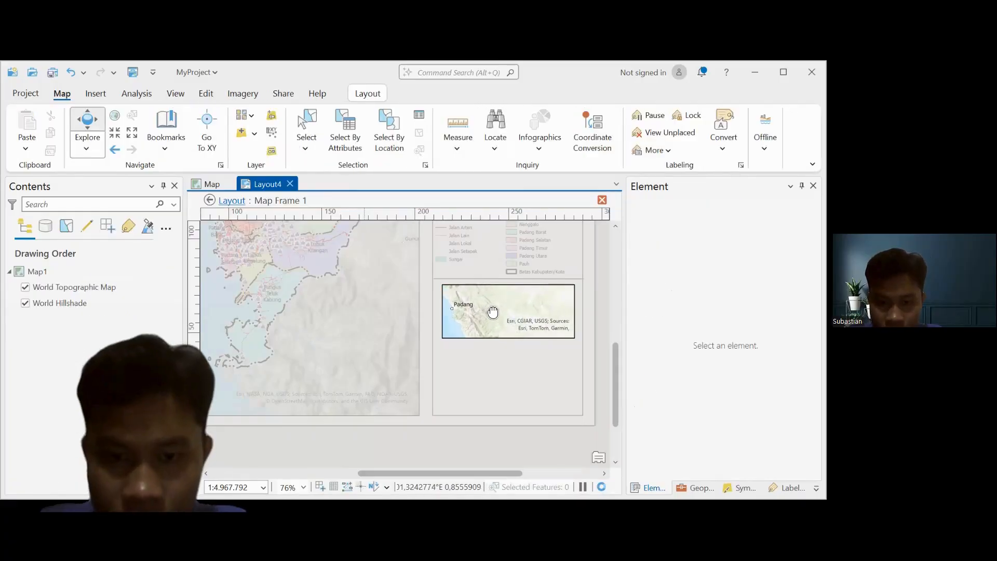
{"action": "left_click_drag", "start_coordinate": [493, 312], "coordinate": [507, 313]}
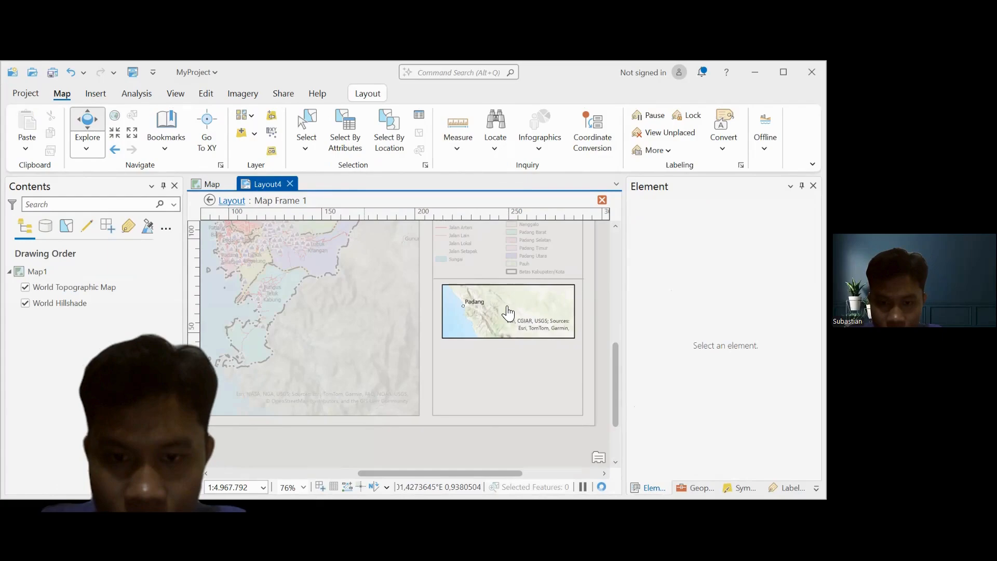
{"action": "scroll", "coordinate": [508, 313], "scroll_direction": "down", "scroll_amount": 2}
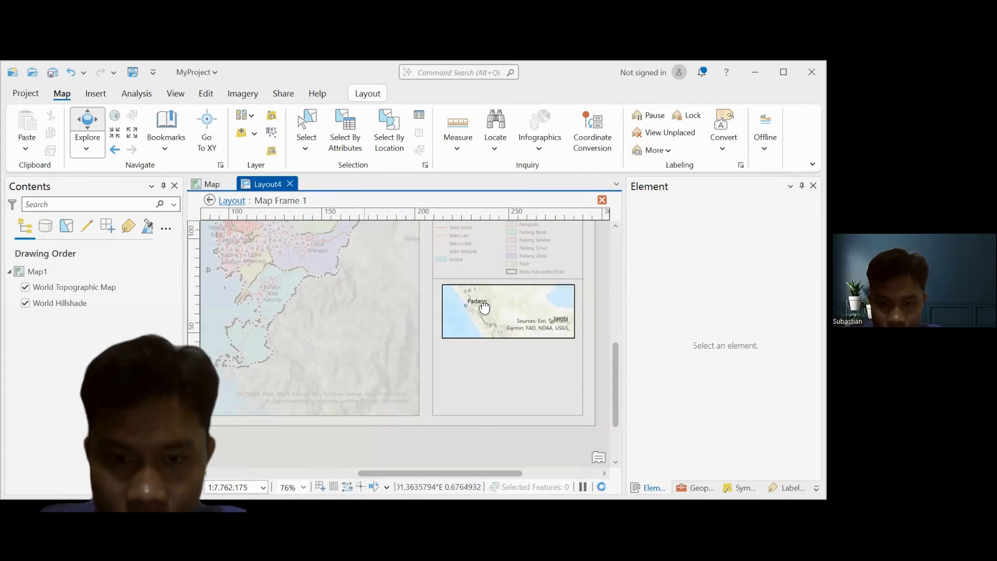
{"action": "left_click_drag", "start_coordinate": [484, 307], "coordinate": [483, 319]}
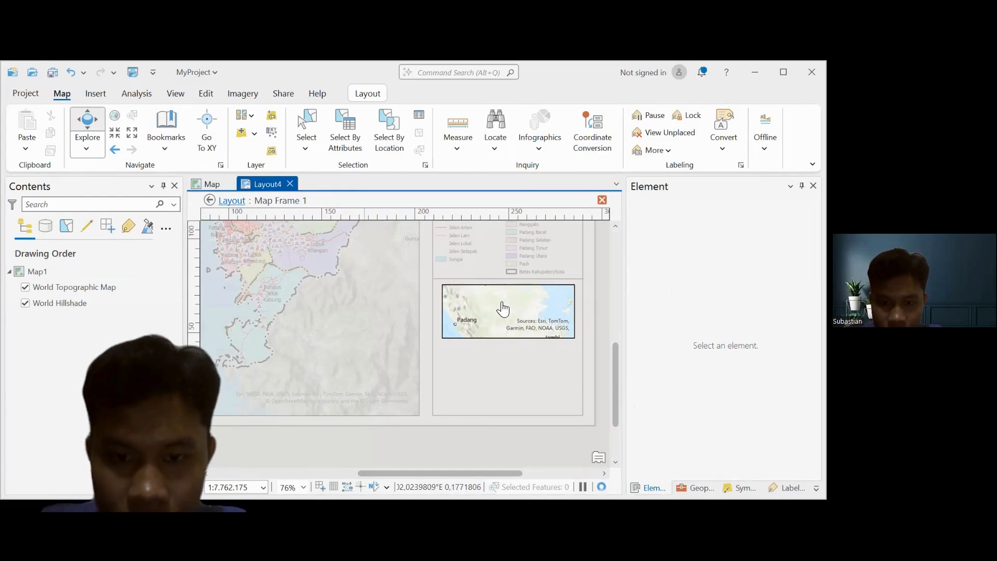
{"action": "scroll", "coordinate": [504, 307], "scroll_direction": "up", "scroll_amount": 2}
{"action": "left_click_drag", "start_coordinate": [502, 315], "coordinate": [515, 312]}
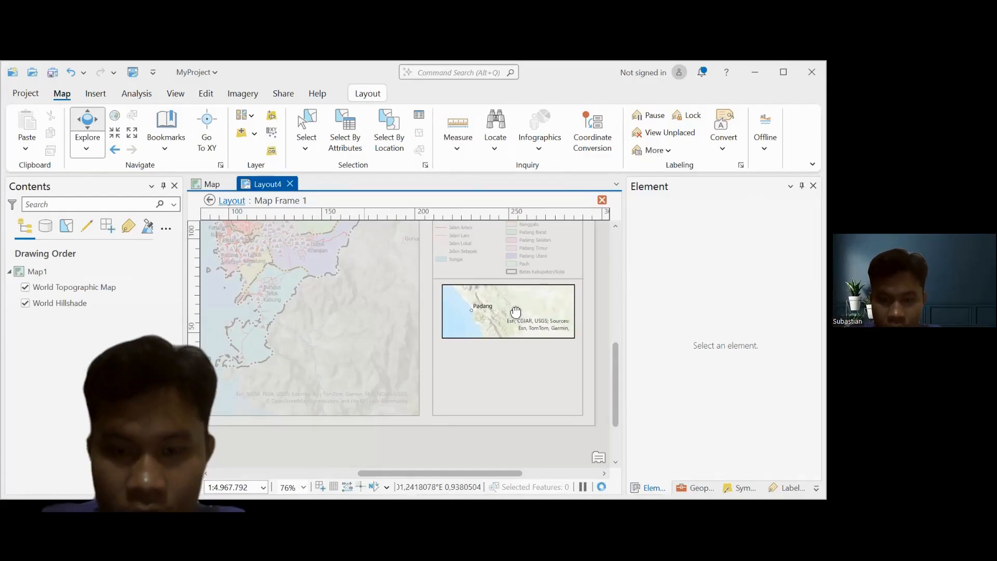
{"action": "left_click", "coordinate": [602, 200]}
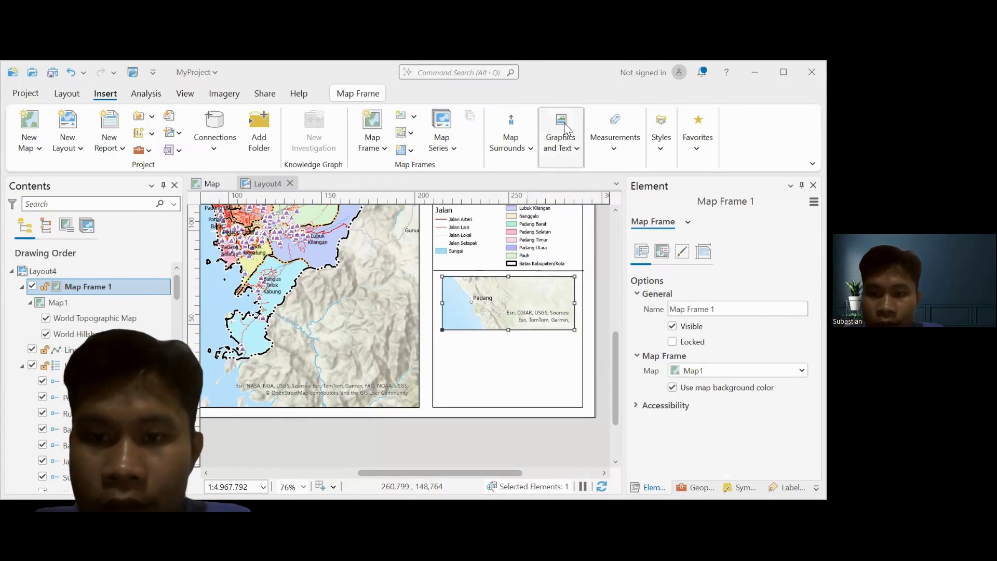
Draw a rectangle about 32 mm wide and 25 mm tall around Padang in the inset map and open its symbol settings.
{"action": "left_click", "coordinate": [563, 123]}
{"action": "left_click", "coordinate": [618, 202]}
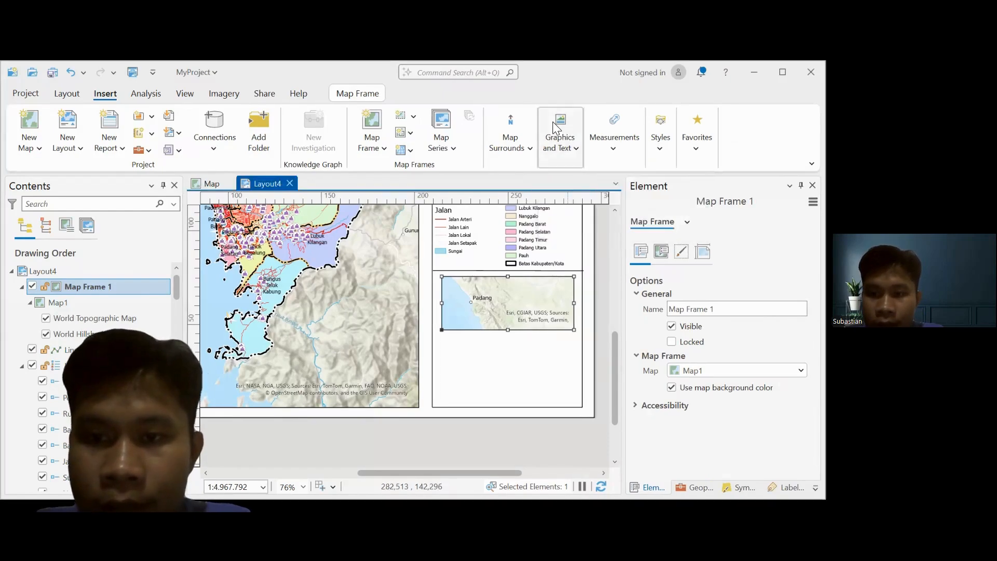
{"action": "left_click", "coordinate": [553, 120]}
{"action": "left_click", "coordinate": [601, 210]}
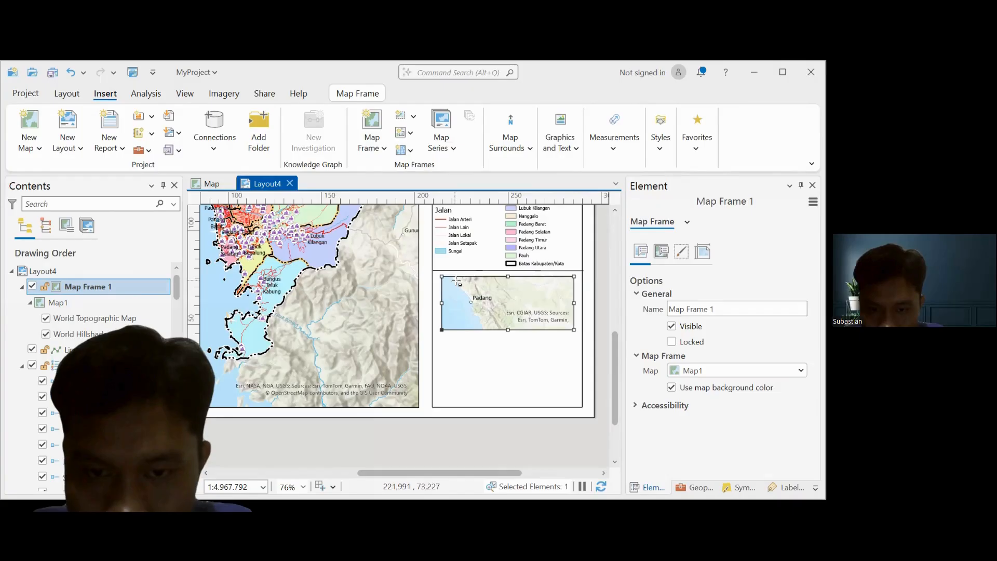
{"action": "left_click_drag", "start_coordinate": [455, 280], "coordinate": [515, 327]}
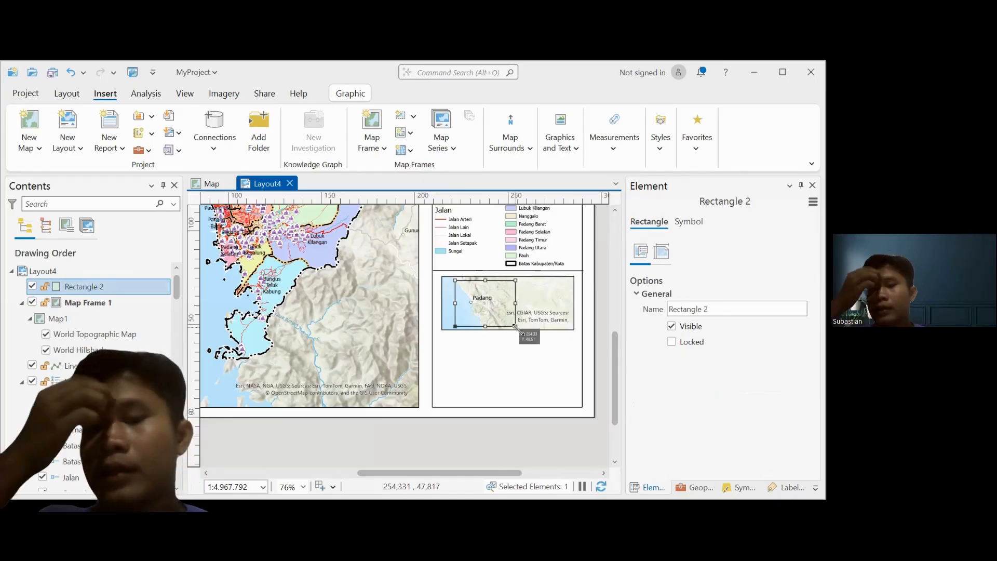
{"action": "left_click", "coordinate": [695, 221]}
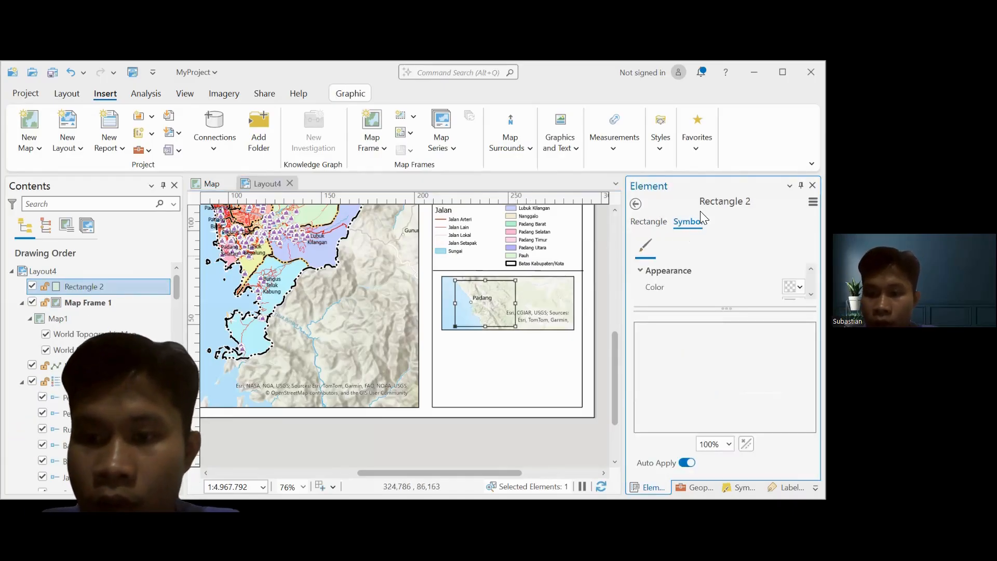
Try a red fill on the inset's rectangle and set the fill back to no color.
{"action": "left_click", "coordinate": [800, 288]}
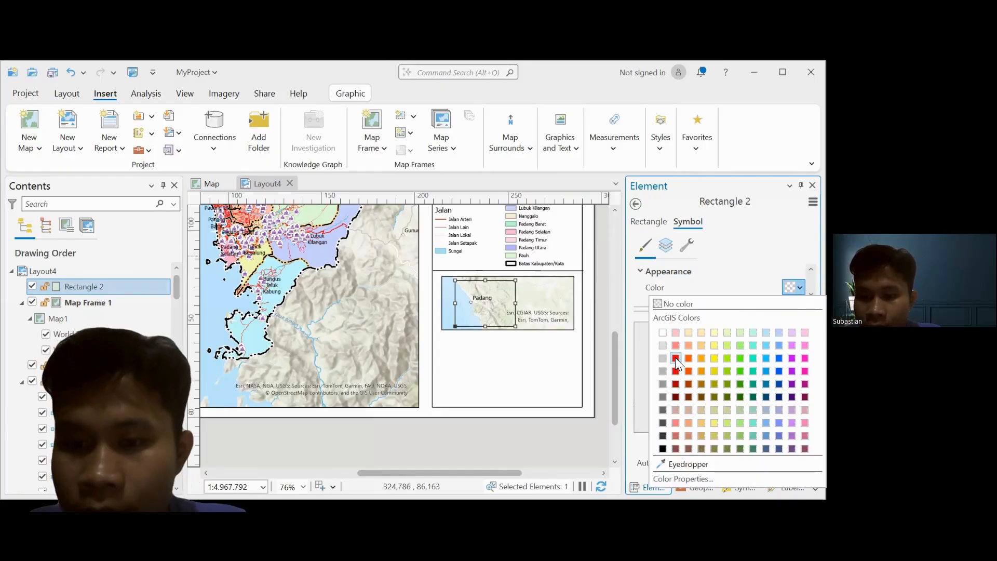
{"action": "left_click", "coordinate": [675, 357]}
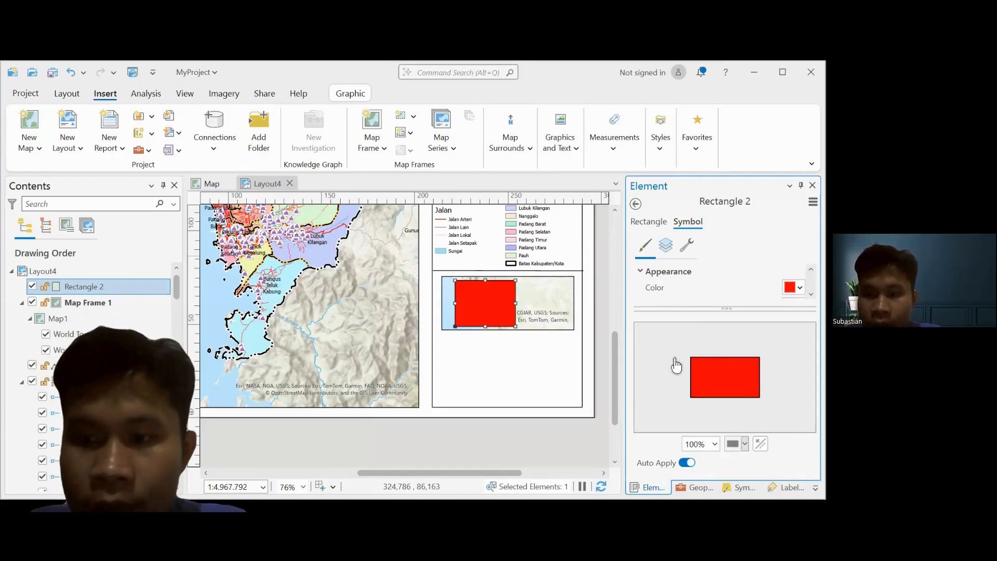
{"action": "left_click", "coordinate": [800, 288]}
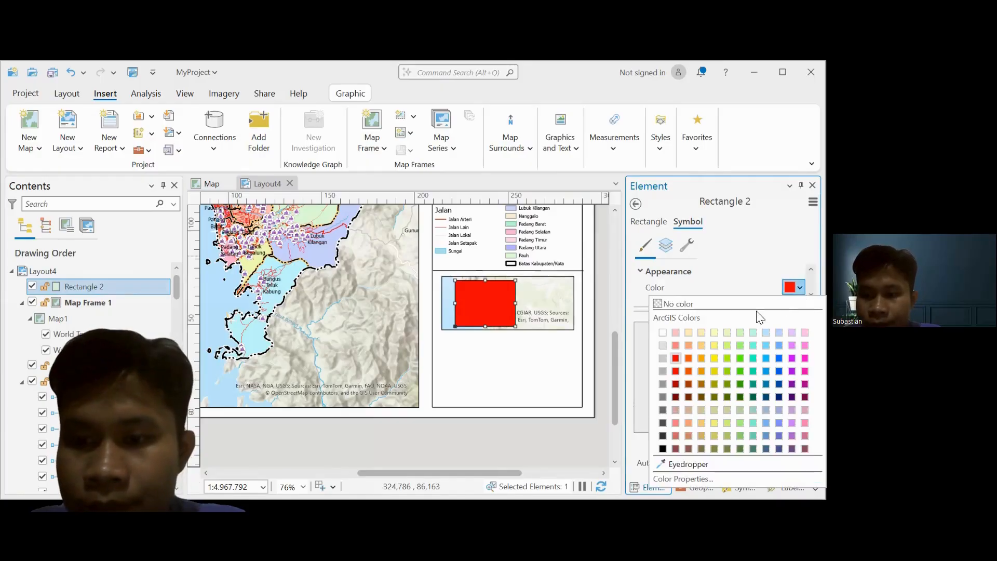
{"action": "left_click", "coordinate": [660, 305]}
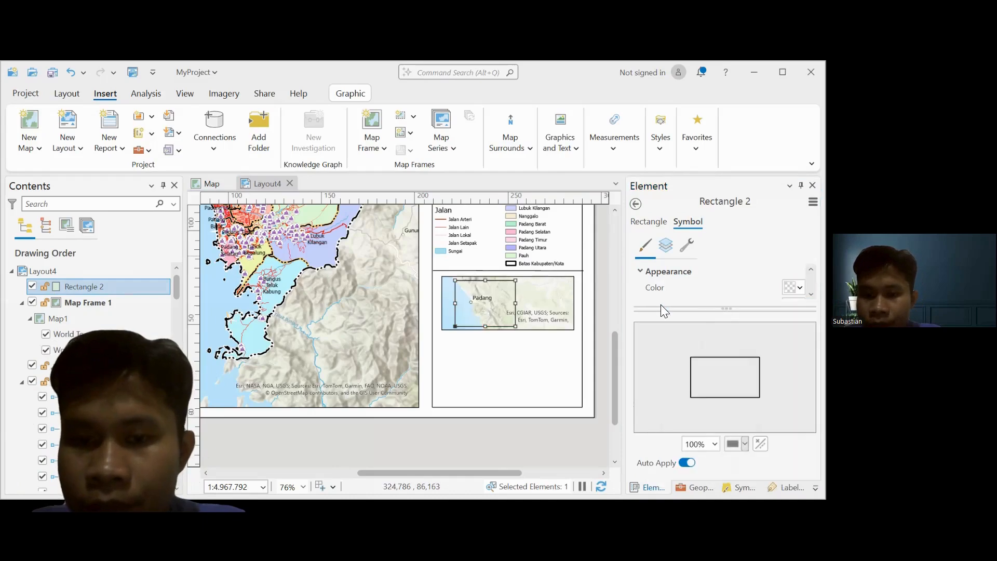
Set the outline color of the rectangle around Padang in the inset to red and deselect the rectangle.
{"action": "scroll", "coordinate": [768, 278], "scroll_direction": "down", "scroll_amount": 1}
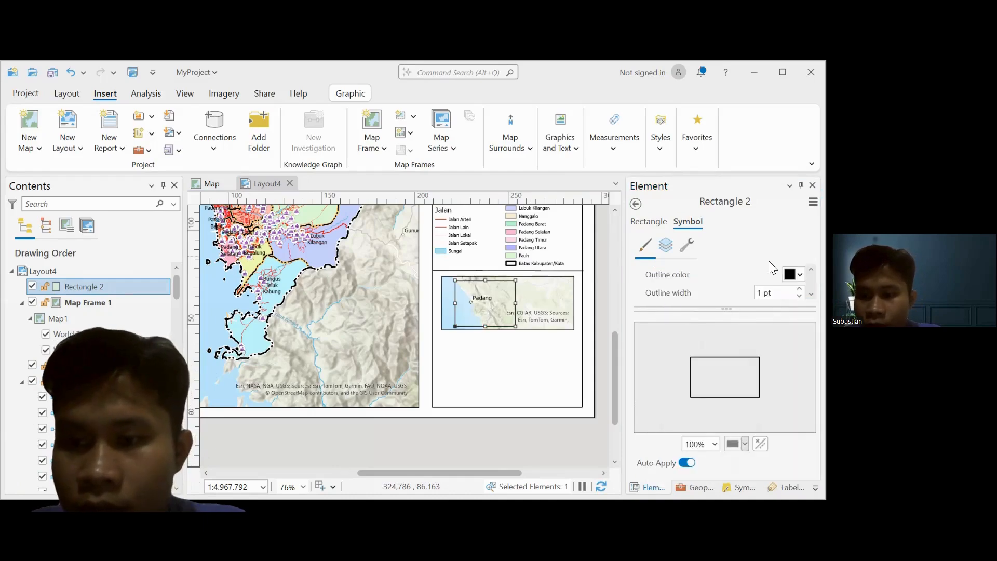
{"action": "left_click", "coordinate": [794, 274]}
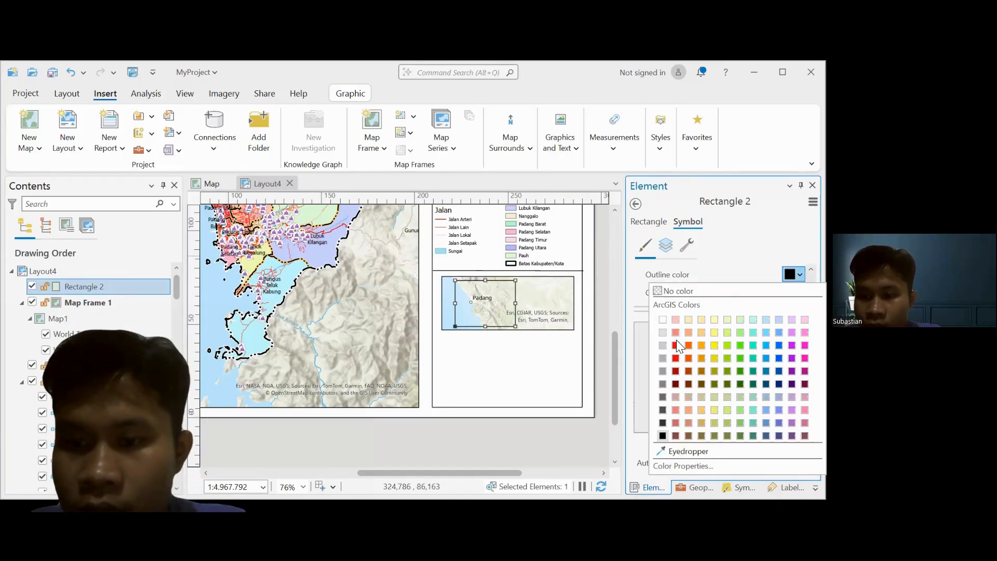
{"action": "left_click", "coordinate": [675, 342]}
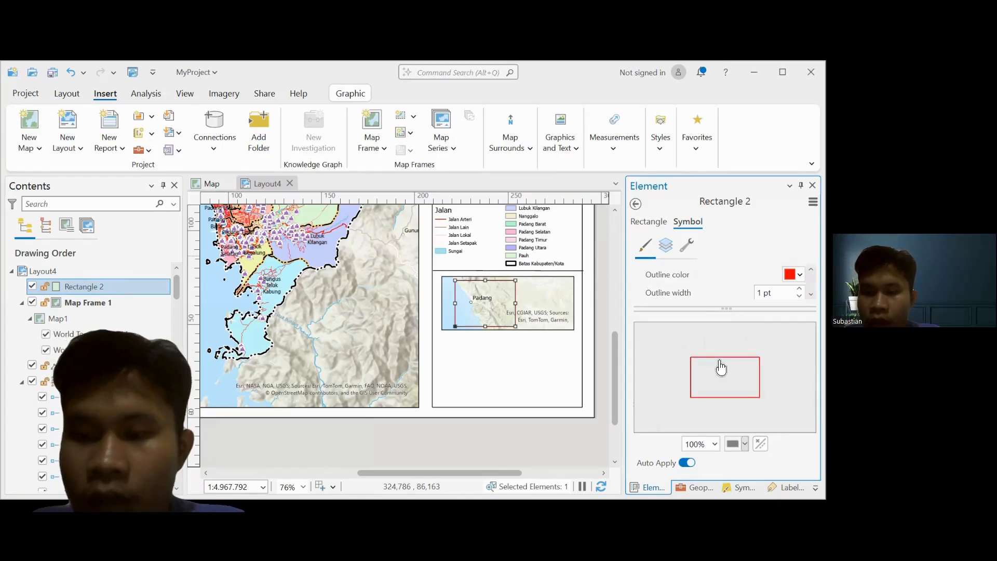
{"action": "left_click", "coordinate": [498, 371]}
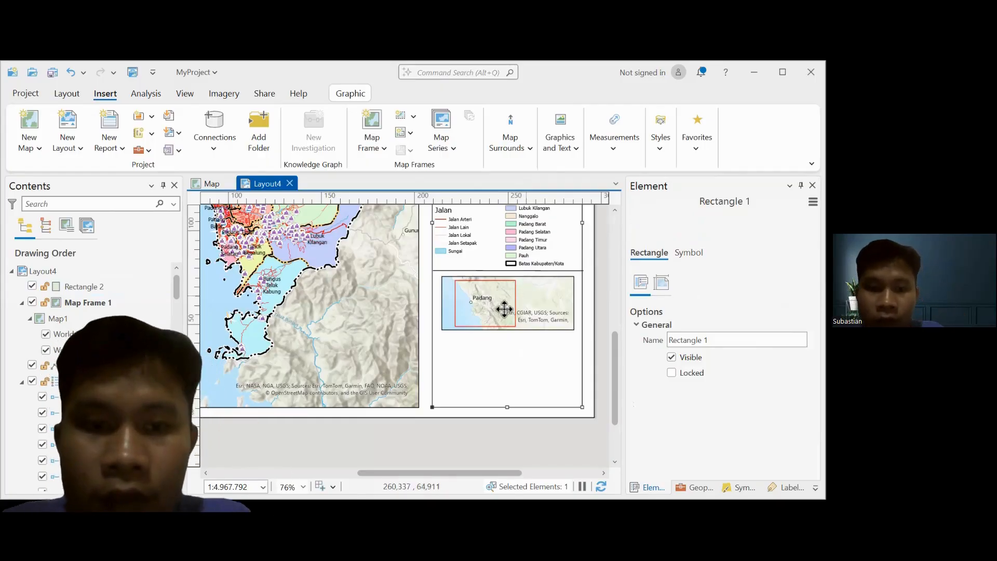
{"action": "scroll", "coordinate": [494, 369], "scroll_direction": "up", "scroll_amount": 1}
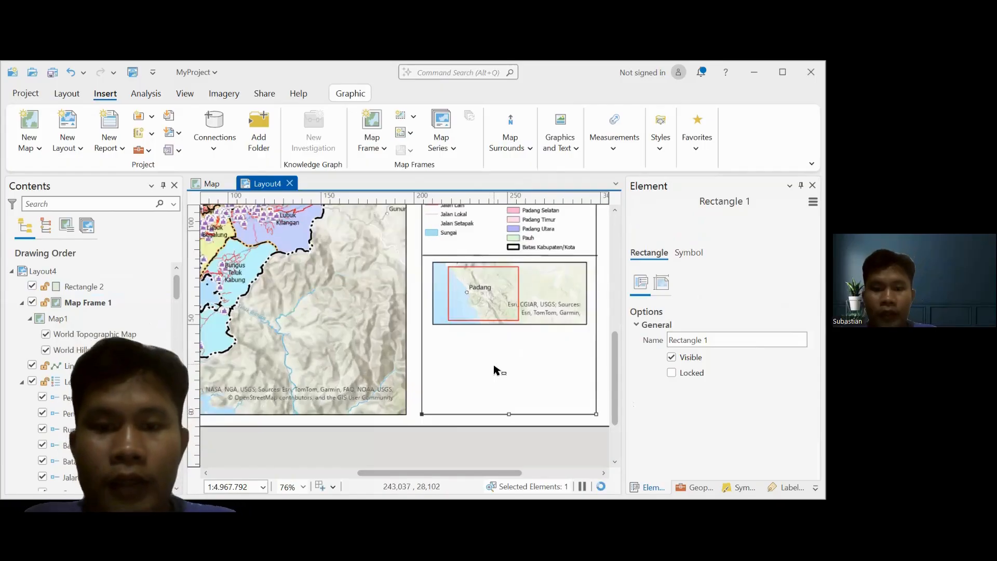
{"action": "scroll", "coordinate": [494, 369], "scroll_direction": "down", "scroll_amount": 1}
{"action": "scroll", "coordinate": [447, 312], "scroll_direction": "down", "scroll_amount": 2}
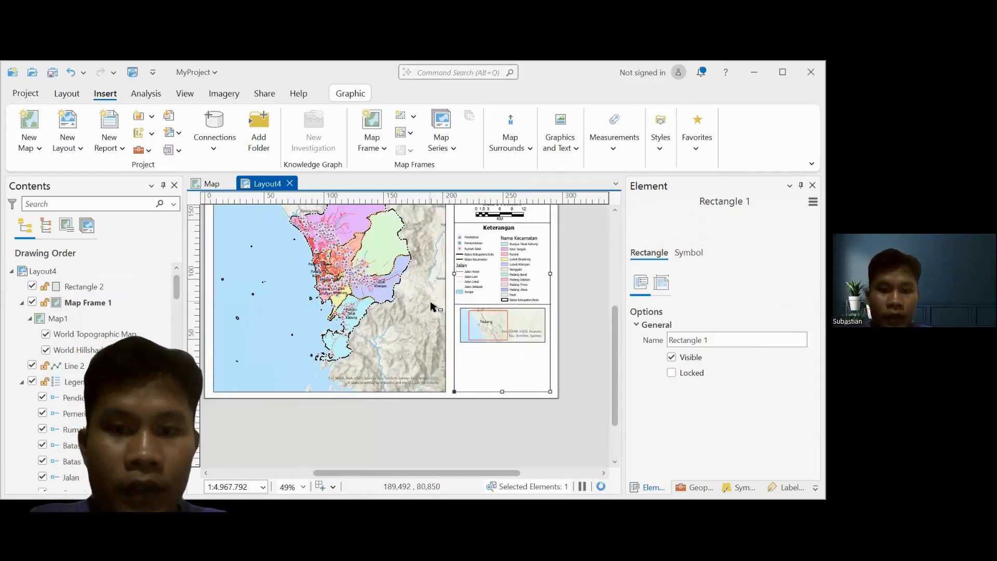
{"action": "scroll", "coordinate": [430, 306], "scroll_direction": "down", "scroll_amount": 1}
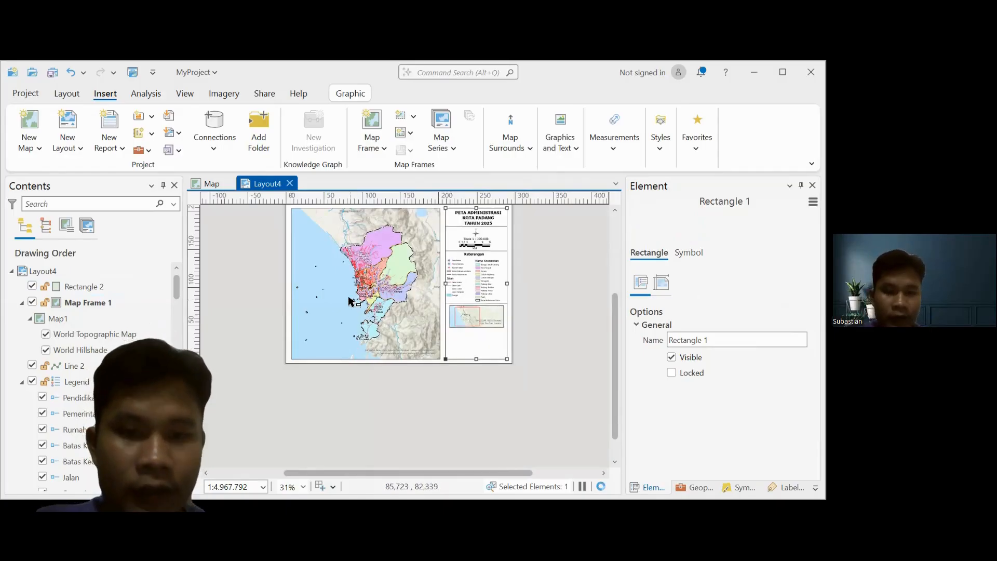
Add a Black Vertical Label Graticule to the main map frame of Kota Padang.
{"action": "left_click_drag", "start_coordinate": [352, 282], "coordinate": [364, 304]}
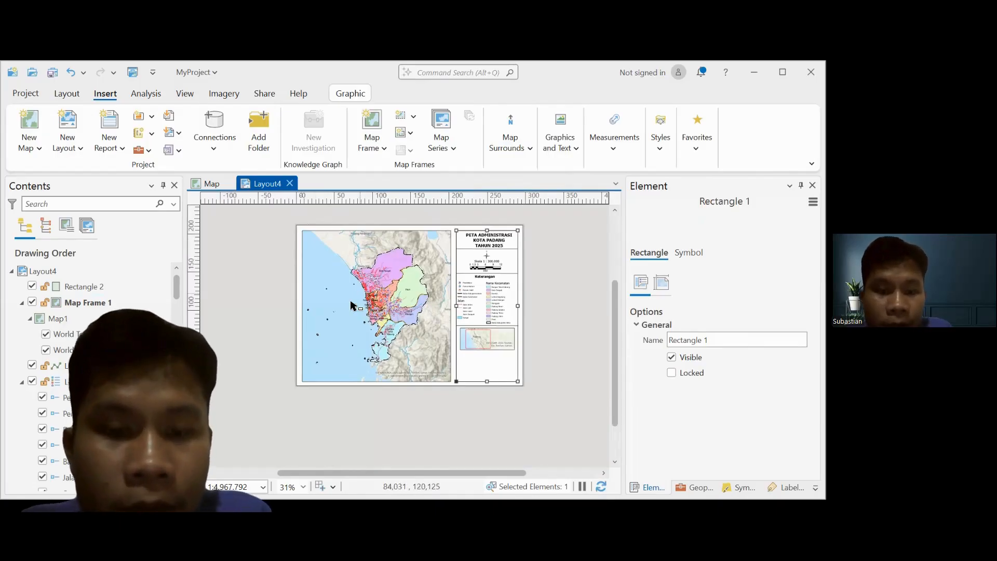
{"action": "left_click", "coordinate": [375, 287]}
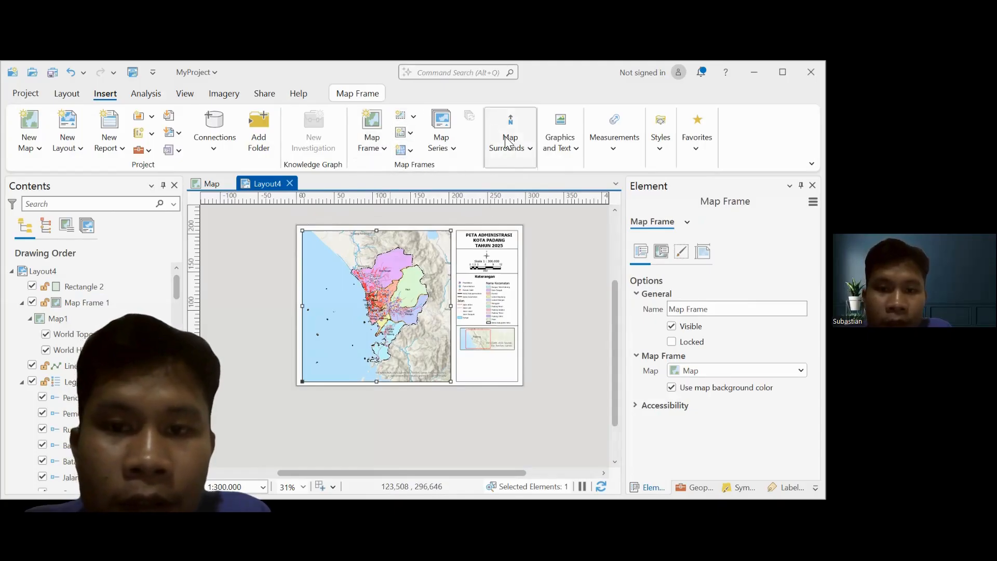
{"action": "left_click", "coordinate": [519, 125]}
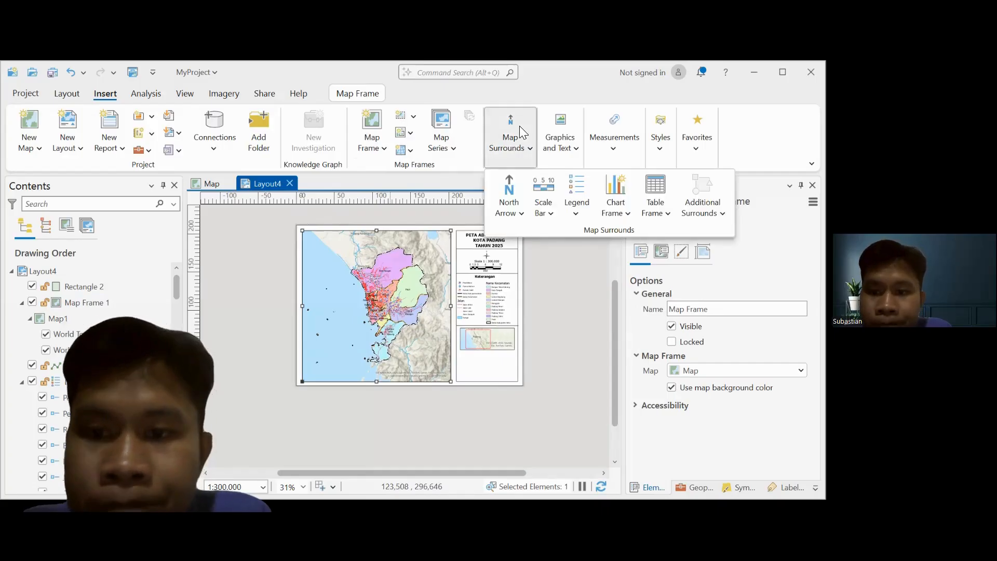
{"action": "left_click", "coordinate": [565, 131]}
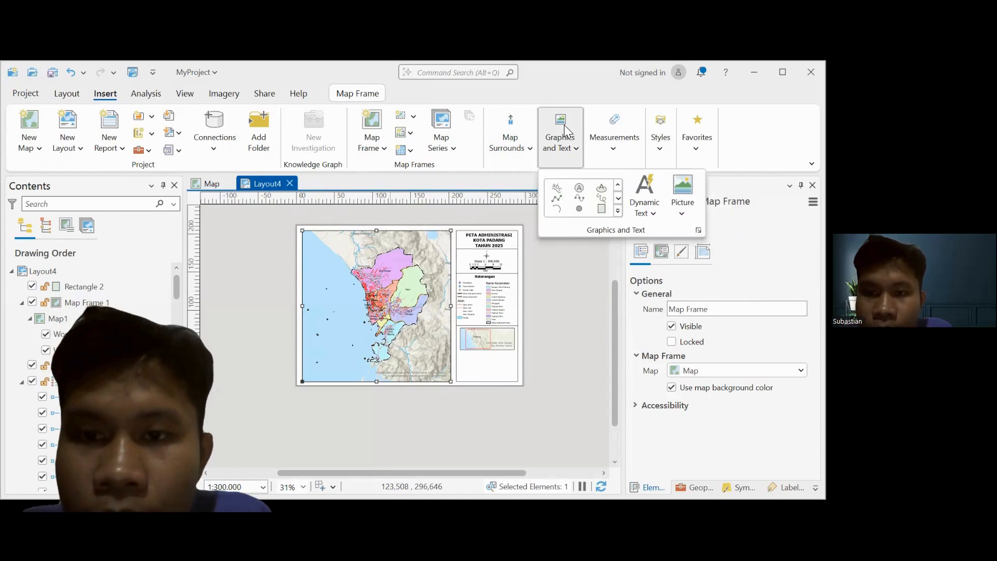
{"action": "left_click", "coordinate": [515, 141]}
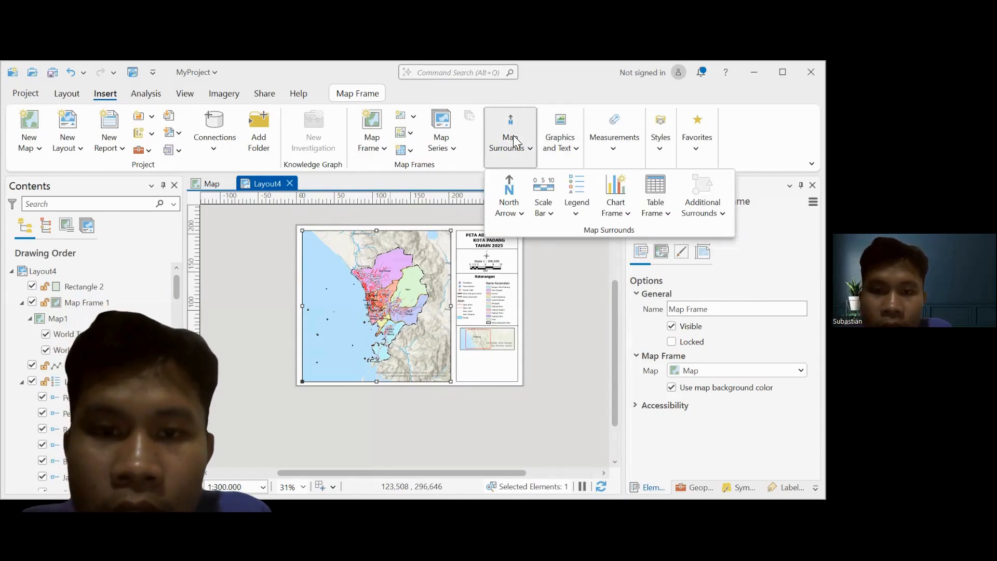
{"action": "left_click", "coordinate": [404, 151]}
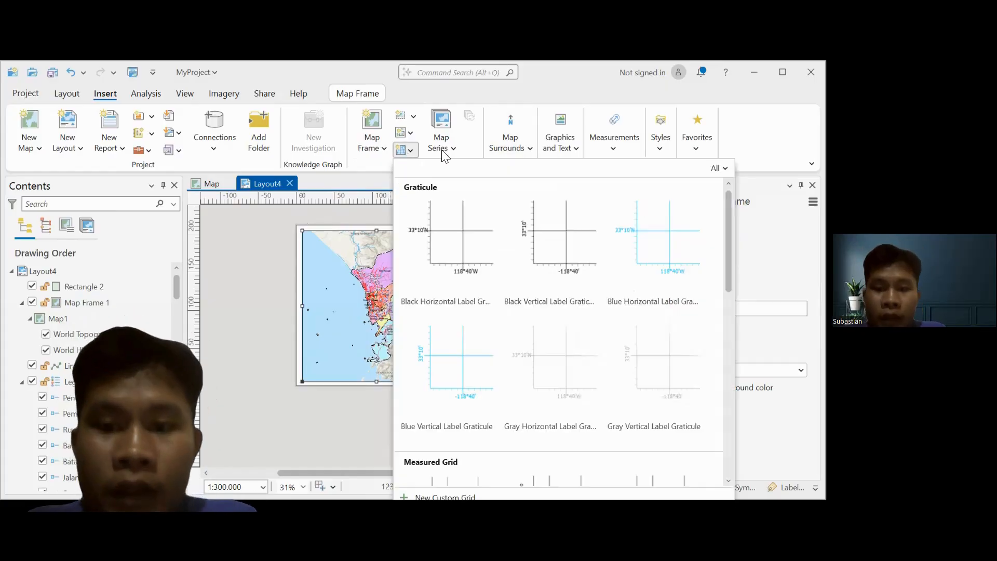
{"action": "left_click", "coordinate": [562, 249]}
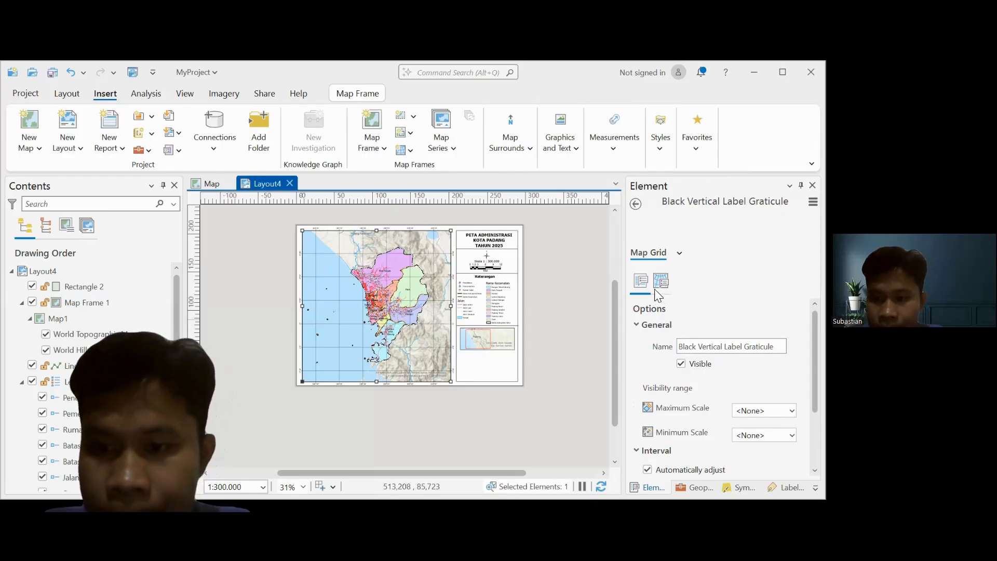
Turn off automatic interval adjustment for the main map's graticule and open its component settings.
{"action": "scroll", "coordinate": [724, 387], "scroll_direction": "down", "scroll_amount": 2}
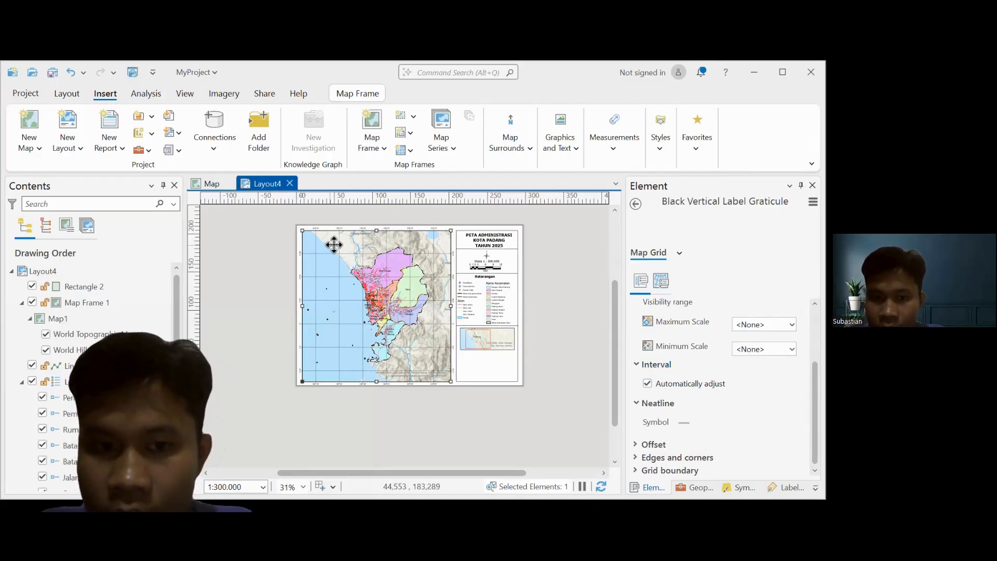
{"action": "left_click", "coordinate": [659, 281]}
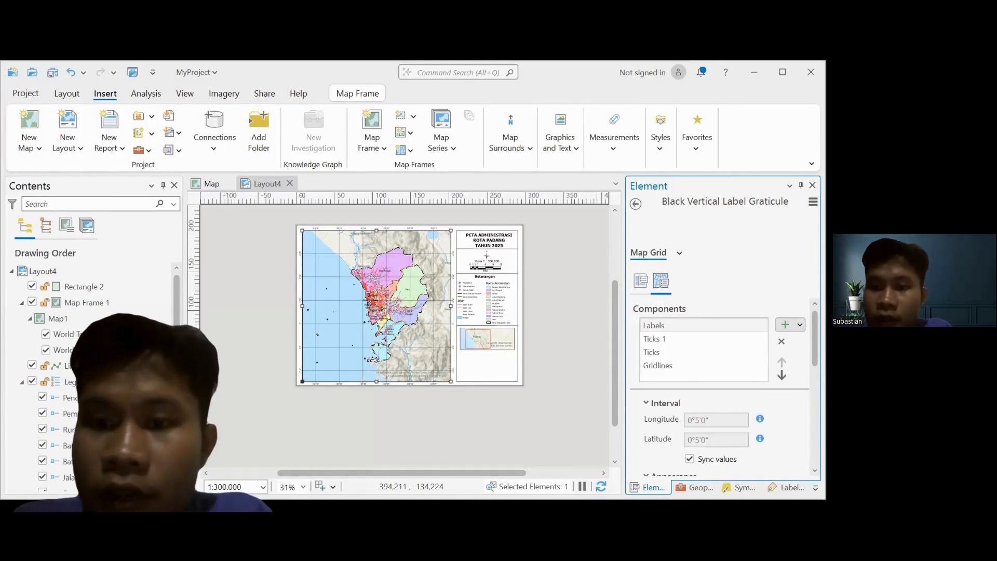
{"action": "left_click", "coordinate": [641, 280]}
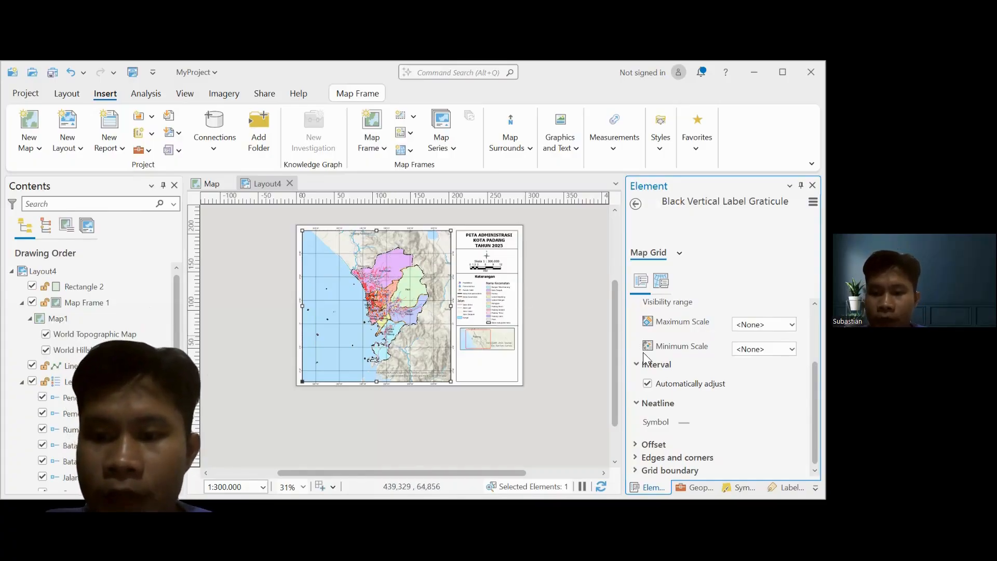
{"action": "left_click", "coordinate": [647, 384]}
{"action": "left_click", "coordinate": [656, 284]}
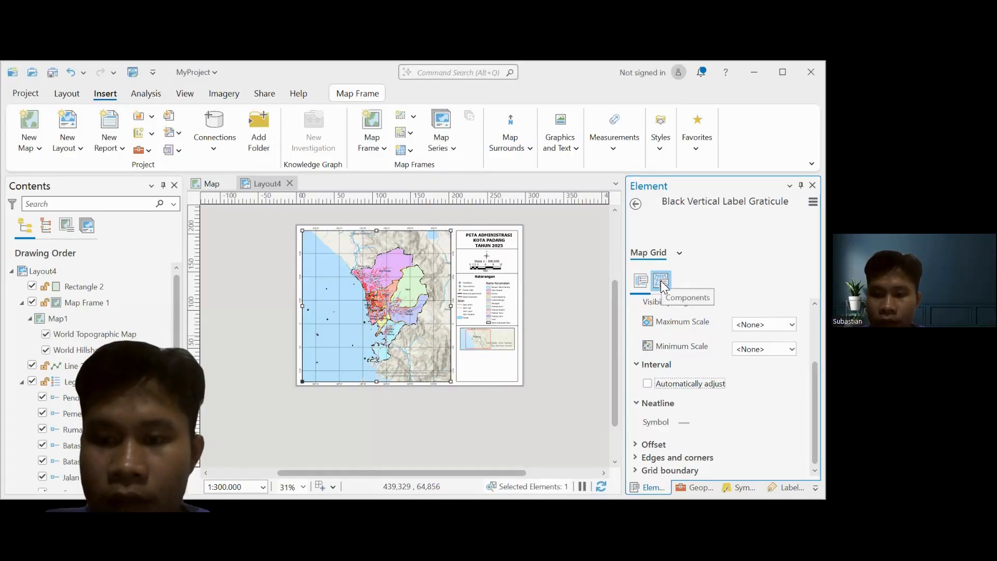
{"action": "left_click", "coordinate": [660, 280]}
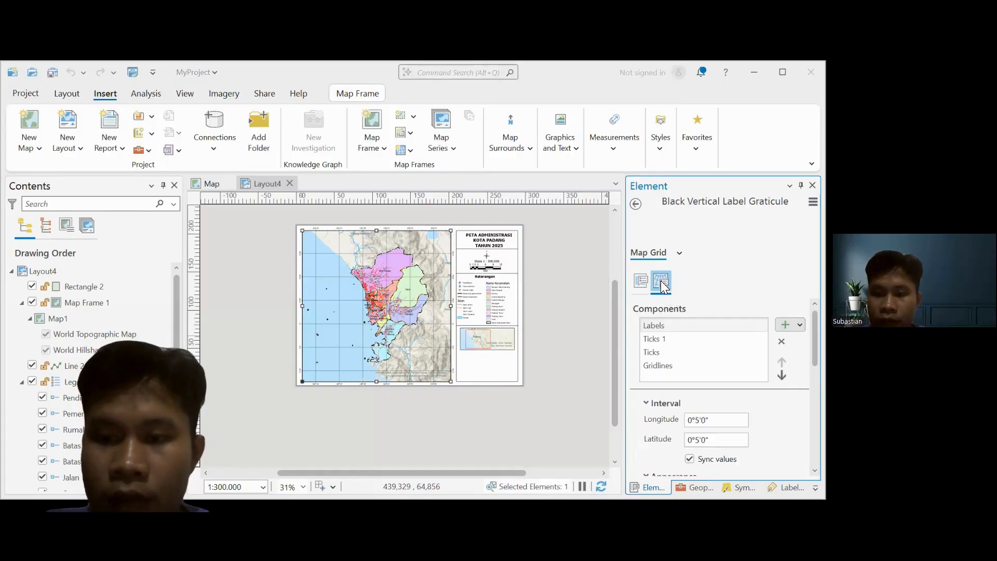
Set the longitude and latitude intervals of the main graticule's Labels component to 0°10'0".
{"action": "left_click", "coordinate": [717, 324]}
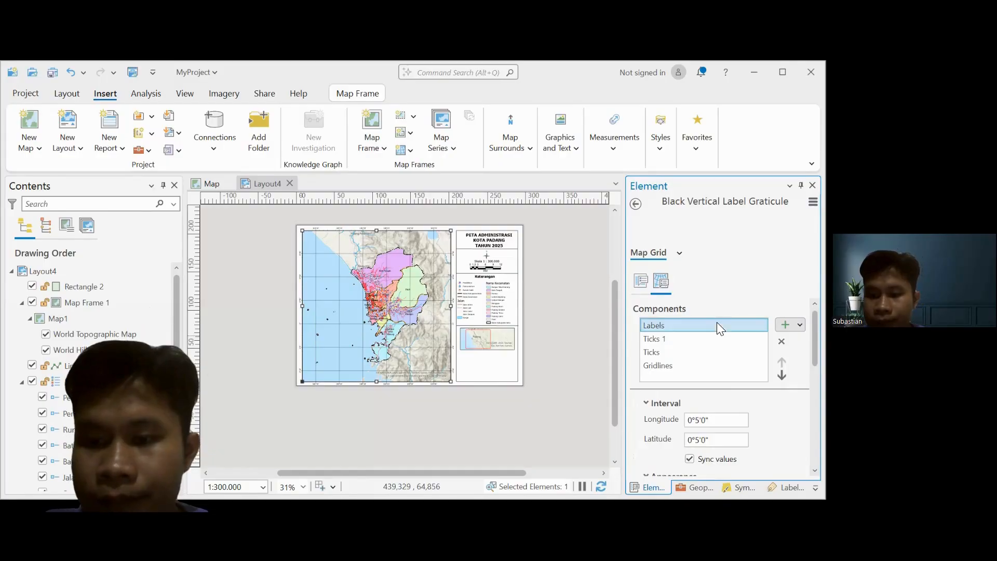
{"action": "left_click", "coordinate": [703, 420]}
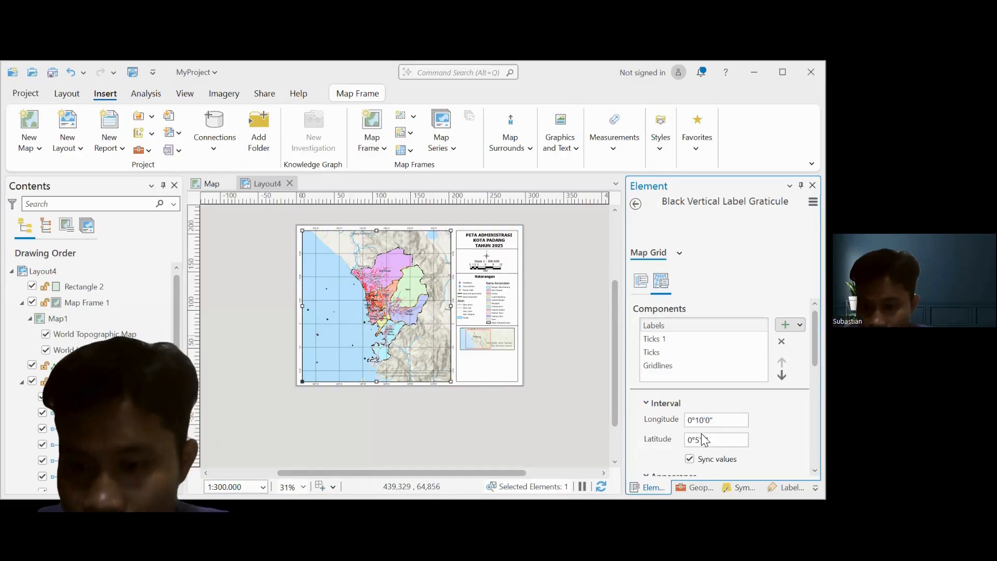
{"action": "left_click", "coordinate": [700, 442]}
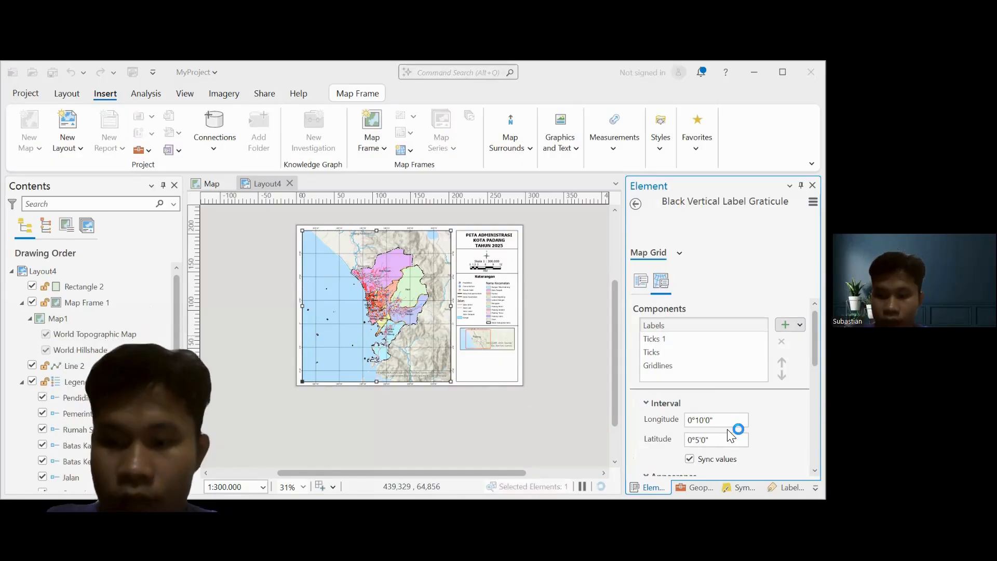
{"action": "left_click", "coordinate": [701, 440]}
{"action": "key", "text": "BackSpace"}
{"action": "type", "text": "1"}
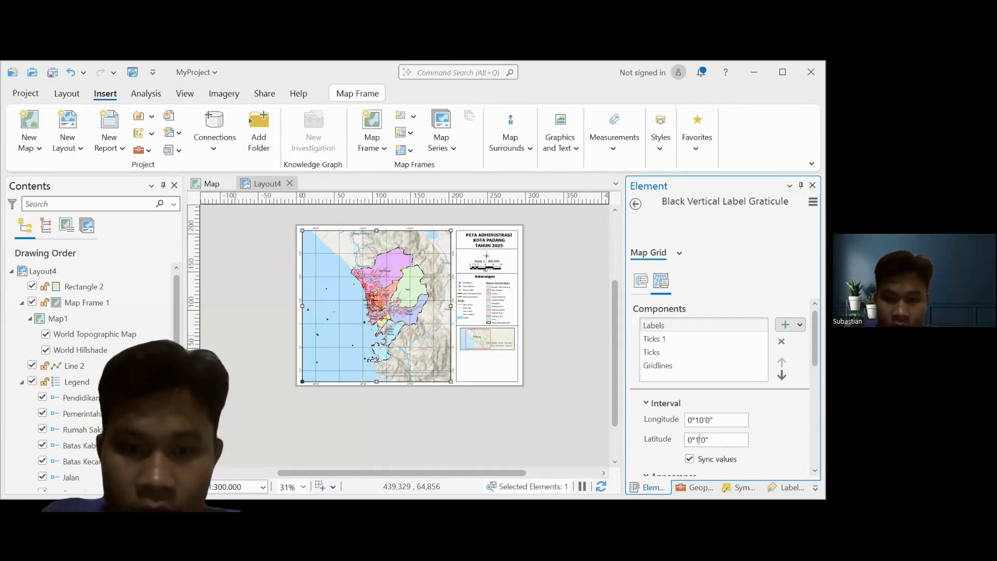
{"action": "type", "text": "0"}
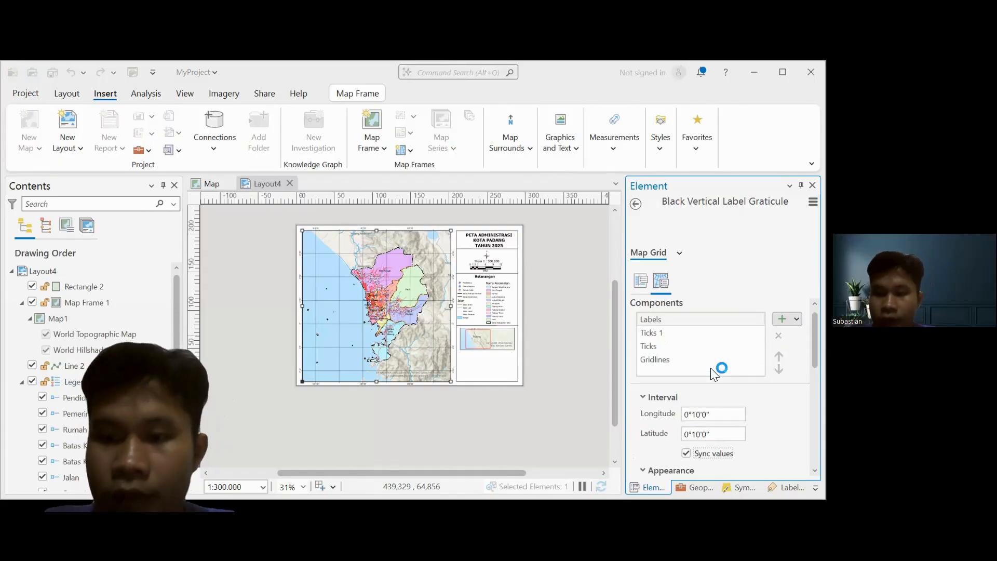
Set the longitude and latitude intervals of the main graticule's Ticks 1 component to 0°10'50".
{"action": "left_click", "coordinate": [711, 332]}
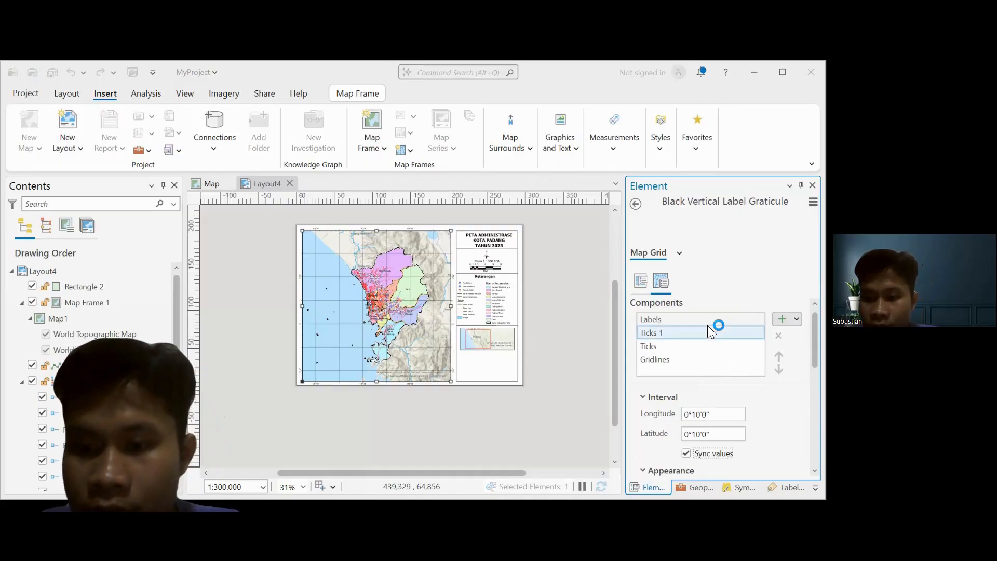
{"action": "left_click", "coordinate": [707, 324]}
{"action": "left_click", "coordinate": [702, 333]}
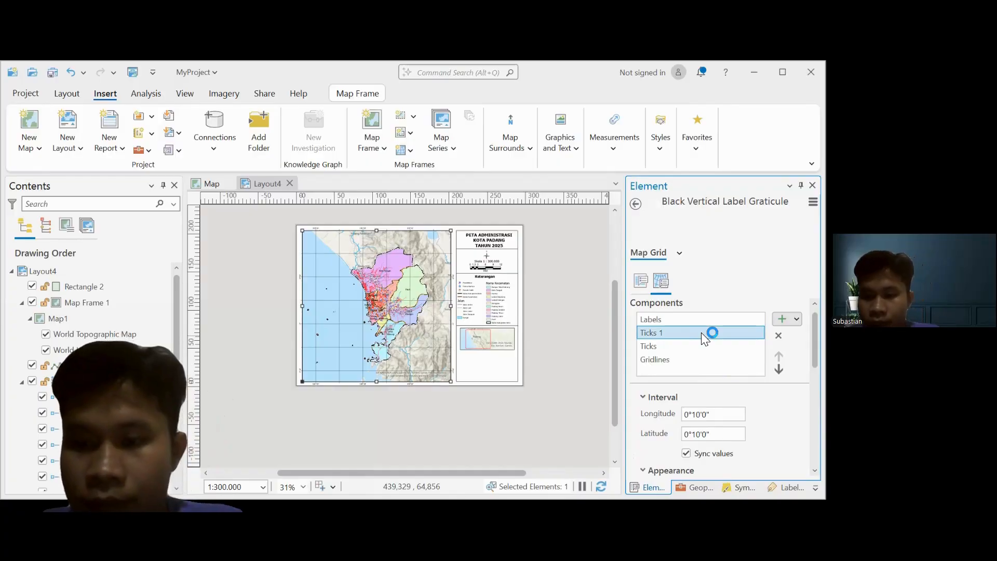
{"action": "left_click", "coordinate": [696, 343]}
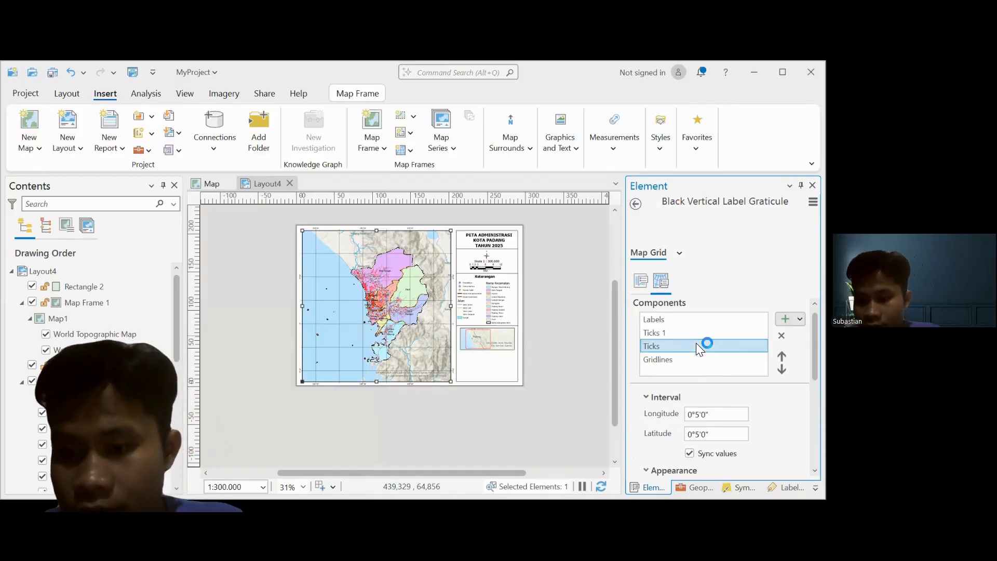
{"action": "left_click", "coordinate": [717, 333]}
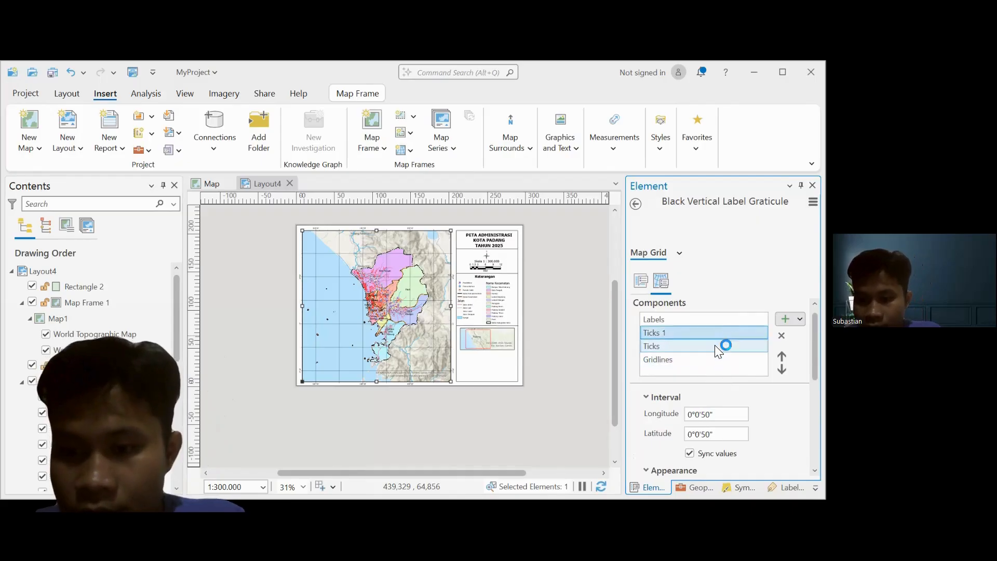
{"action": "left_click", "coordinate": [698, 413]}
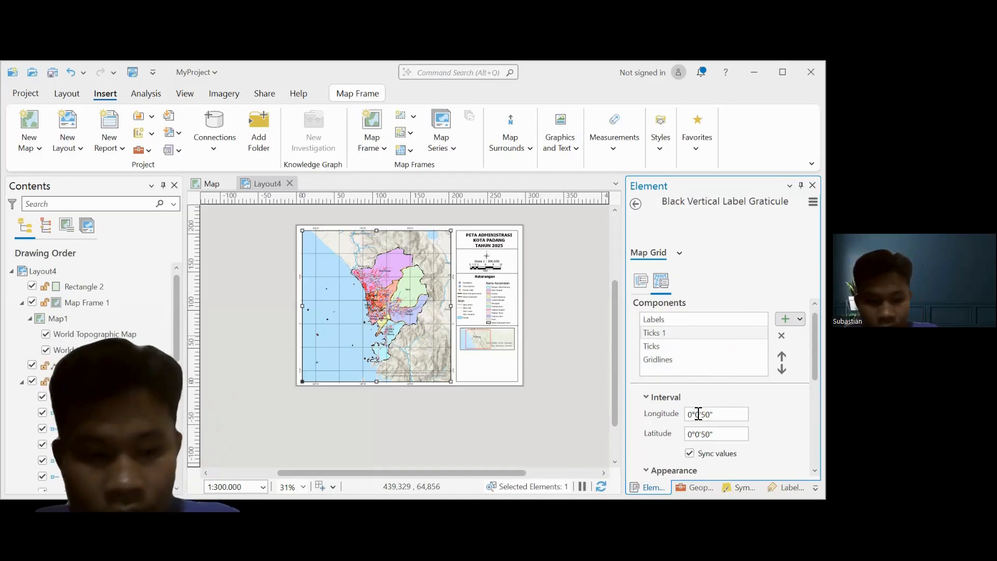
{"action": "type", "text": "1"}
{"action": "left_click", "coordinate": [697, 433]}
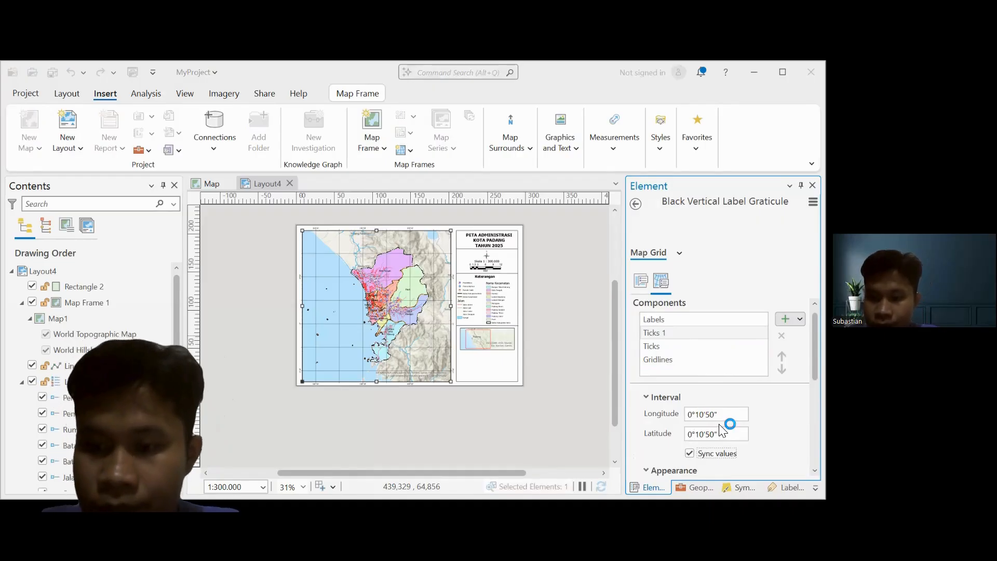
Set the longitude and latitude intervals of the main graticule's Ticks and Gridlines components to 0°10'0".
{"action": "left_click", "coordinate": [710, 349]}
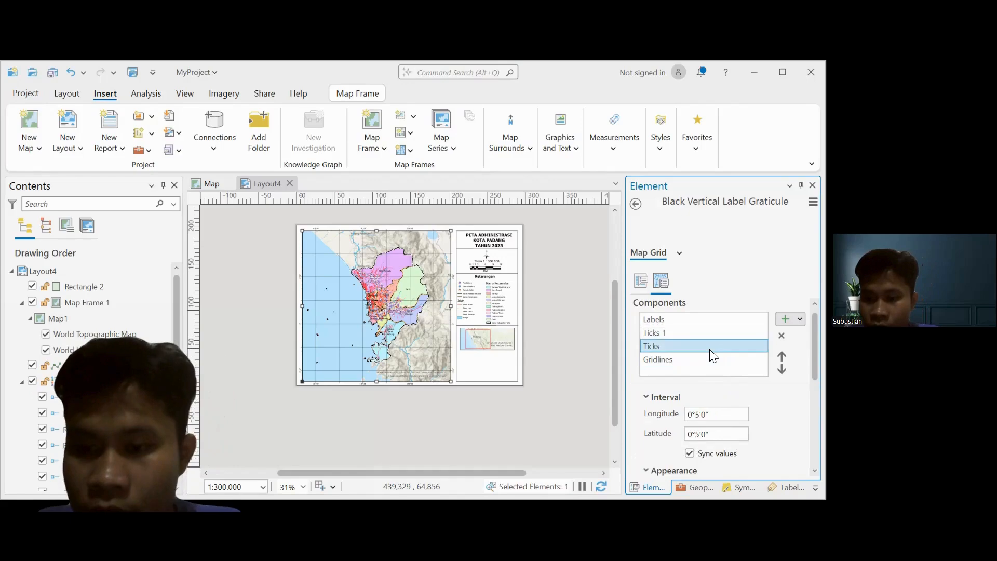
{"action": "left_click", "coordinate": [699, 414]}
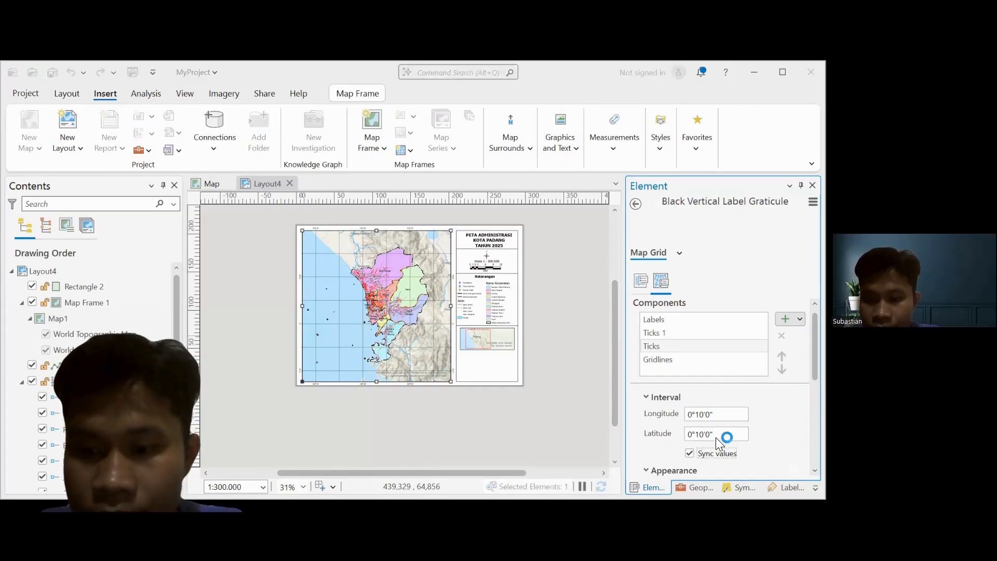
{"action": "left_click", "coordinate": [710, 358]}
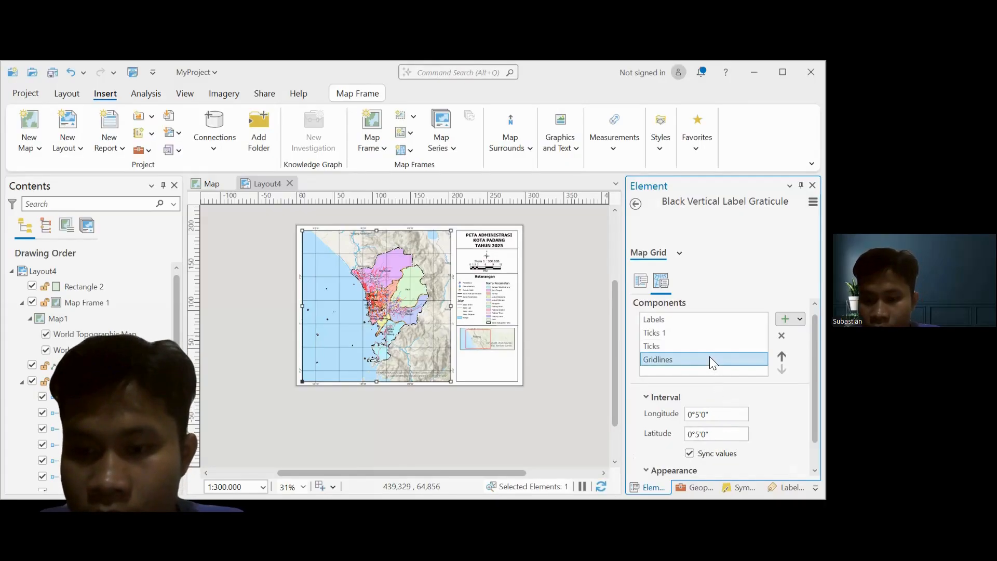
{"action": "left_click", "coordinate": [703, 415]}
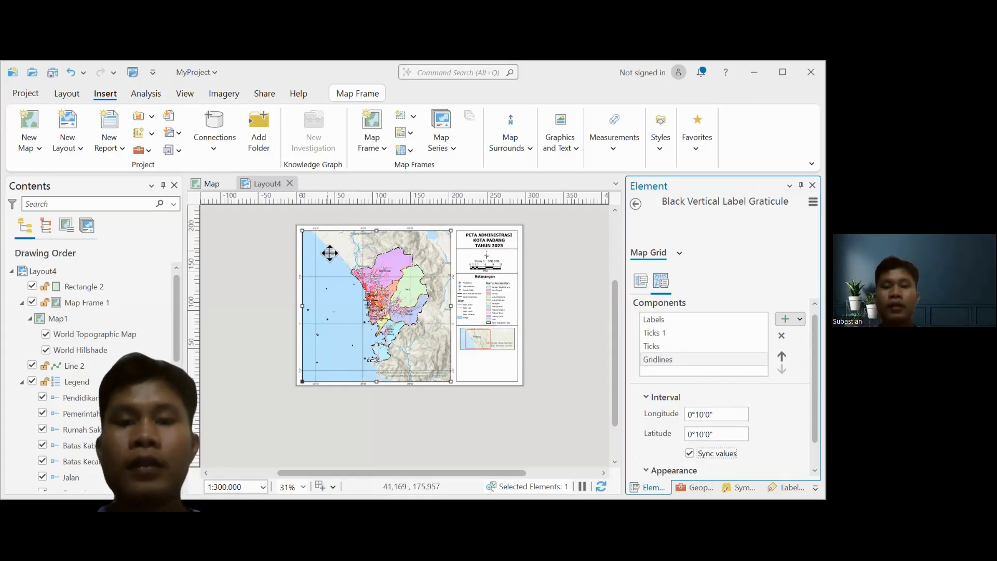
Add a Black Vertical Label Graticule to the inset map frame in the side panel.
{"action": "left_click", "coordinate": [489, 342]}
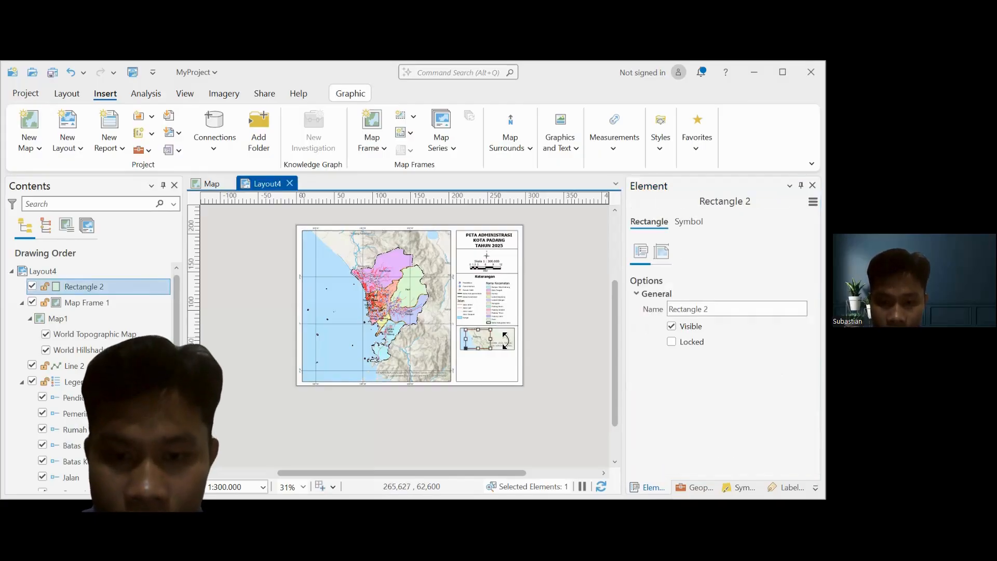
{"action": "left_click", "coordinate": [501, 340]}
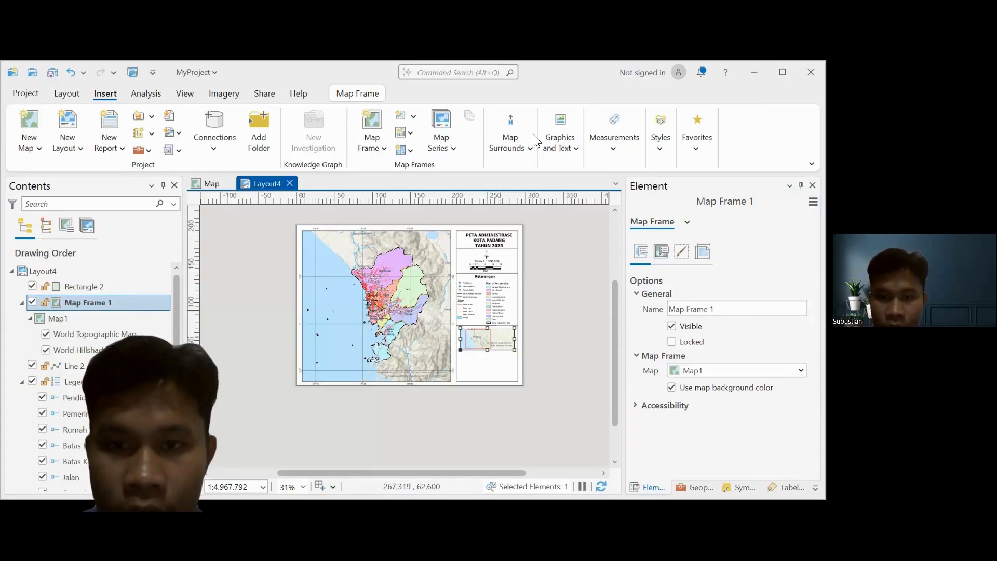
{"action": "left_click", "coordinate": [405, 154]}
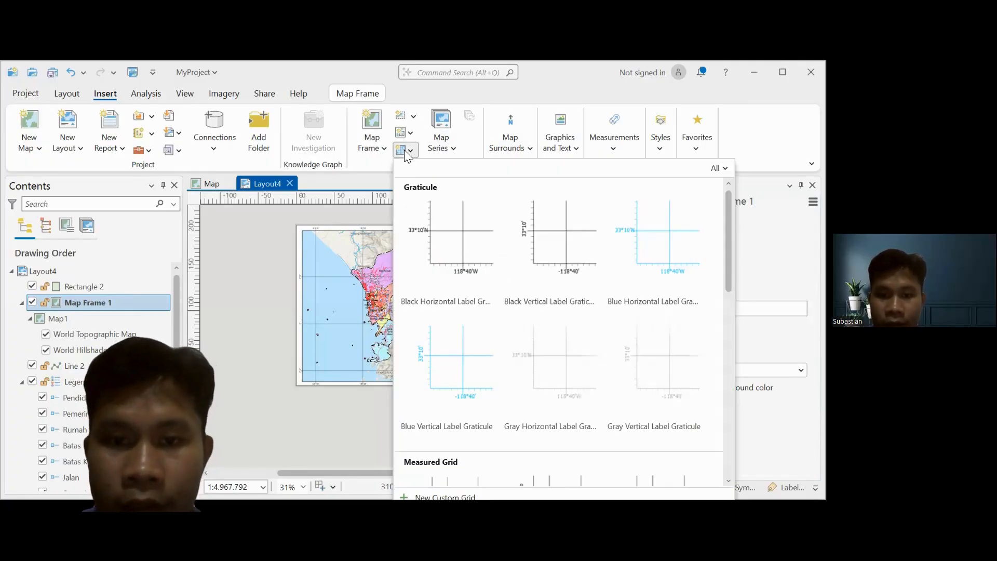
{"action": "left_click", "coordinate": [561, 267]}
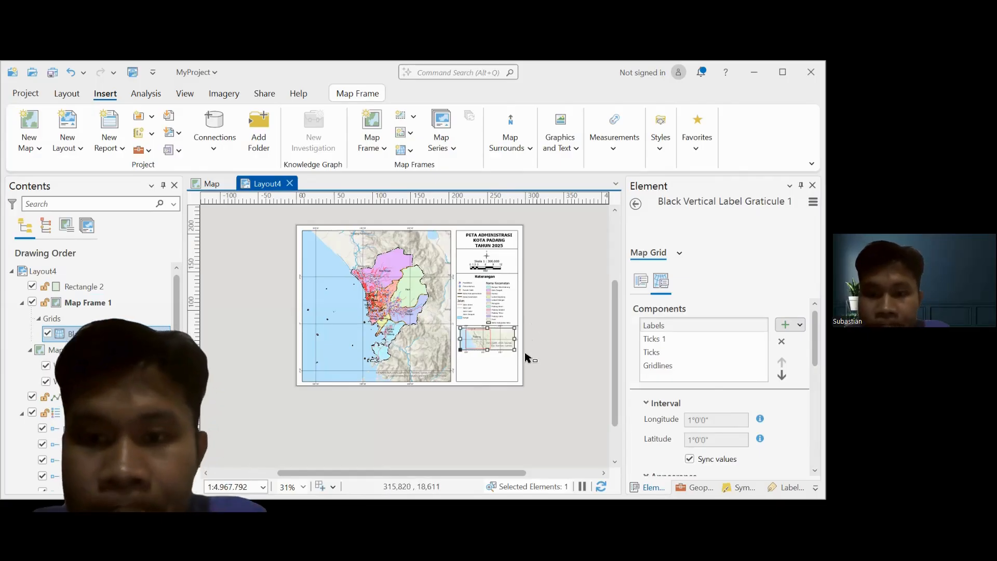
Move the inset map frame slightly lower in the side panel and shift the red extent rectangle down onto it.
{"action": "scroll", "coordinate": [516, 356], "scroll_direction": "up", "scroll_amount": 3}
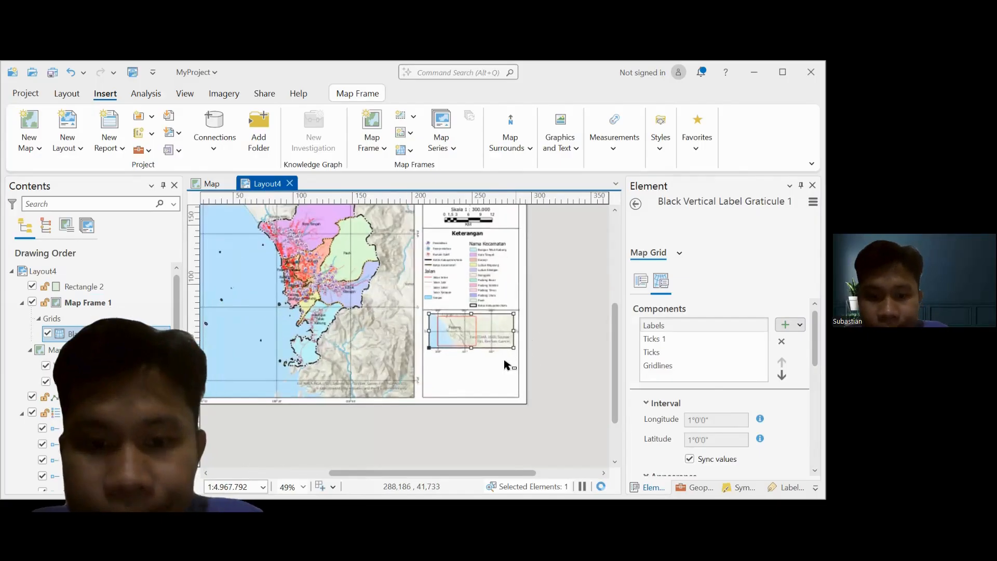
{"action": "scroll", "coordinate": [508, 365], "scroll_direction": "up", "scroll_amount": 3}
{"action": "left_click_drag", "start_coordinate": [451, 293], "coordinate": [479, 297]}
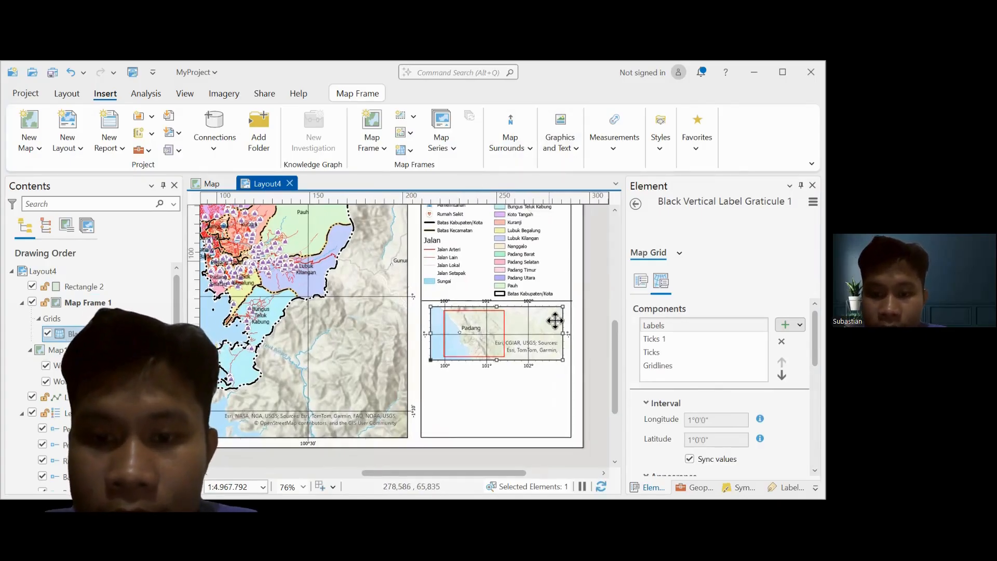
{"action": "mouse_move", "coordinate": [515, 326]}
{"action": "left_mouse_down"}
{"action": "mouse_move", "coordinate": [527, 338]}
{"action": "mouse_move", "coordinate": [515, 347]}
{"action": "mouse_move", "coordinate": [507, 336]}
{"action": "mouse_move", "coordinate": [514, 340]}
{"action": "left_mouse_up"}
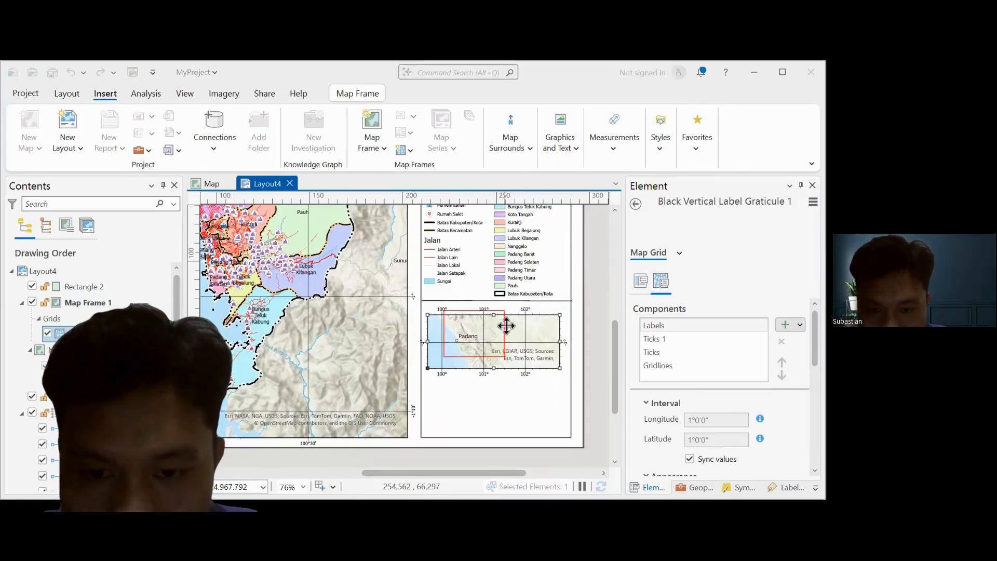
{"action": "left_click", "coordinate": [507, 319]}
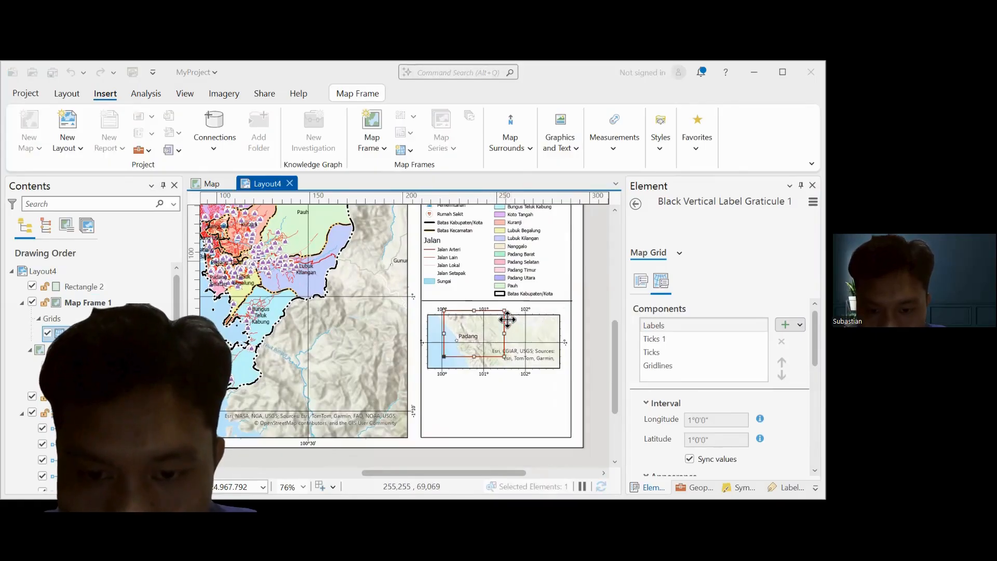
{"action": "left_click_drag", "start_coordinate": [506, 317], "coordinate": [504, 327]}
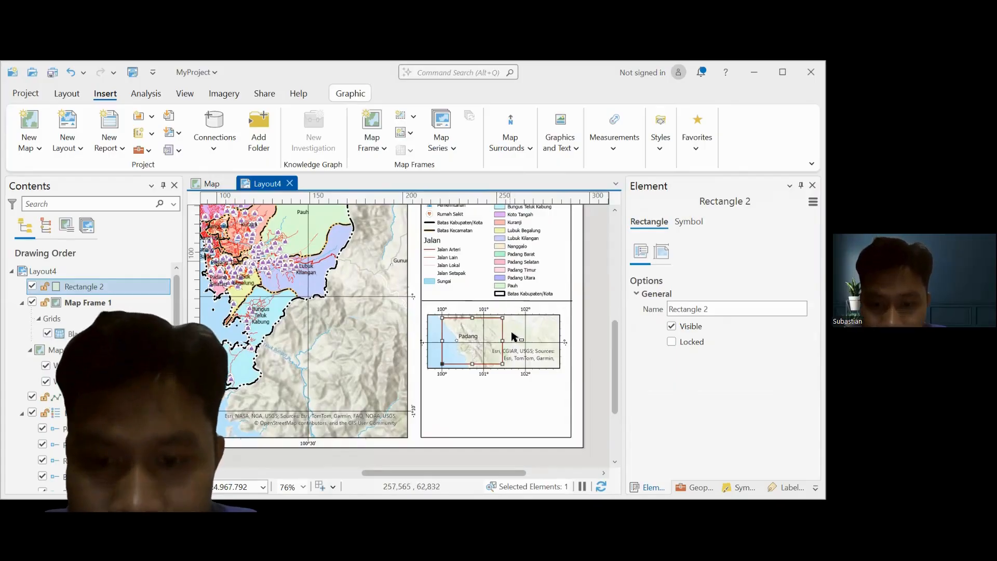
Fine-tune the inset map frame's position just below the divider line and realign the red extent rectangle inside it.
{"action": "left_click", "coordinate": [512, 328]}
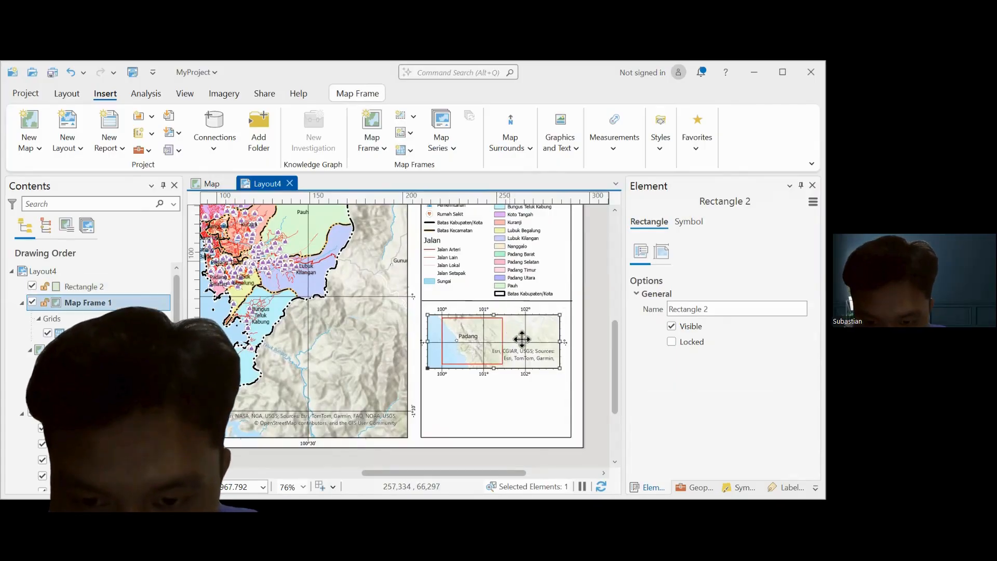
{"action": "left_click_drag", "start_coordinate": [521, 338], "coordinate": [507, 341]}
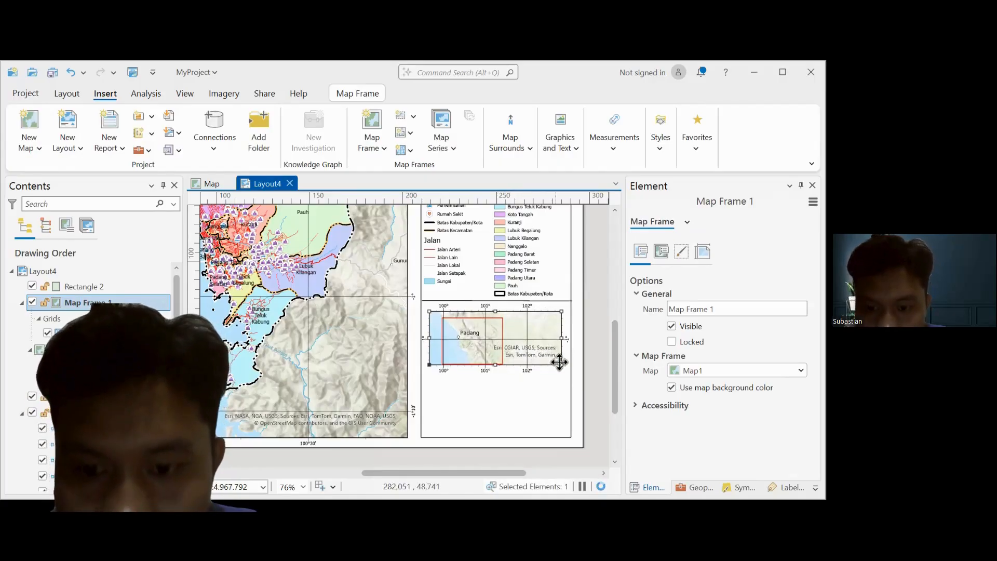
{"action": "left_click", "coordinate": [503, 338]}
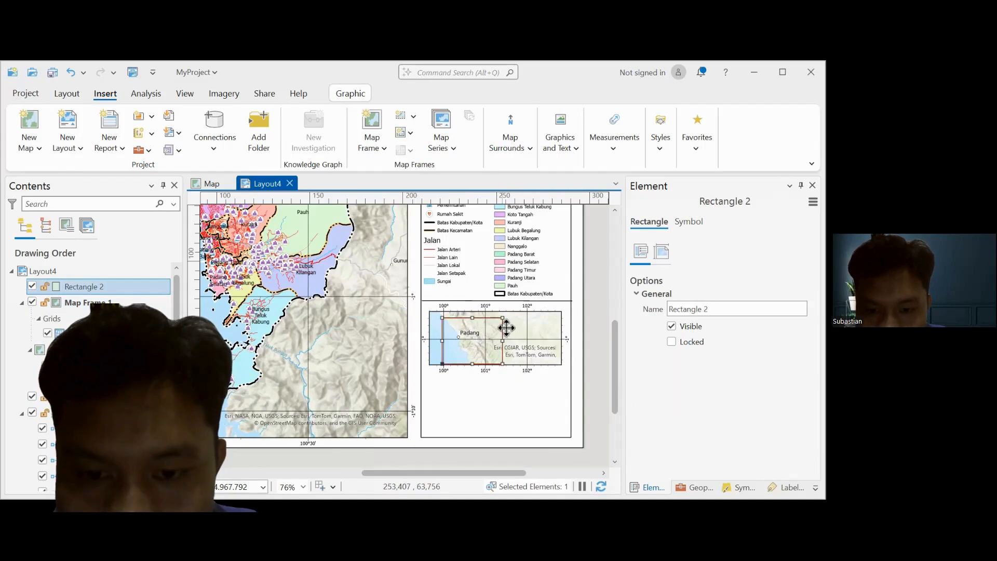
{"action": "left_click_drag", "start_coordinate": [506, 327], "coordinate": [508, 327]}
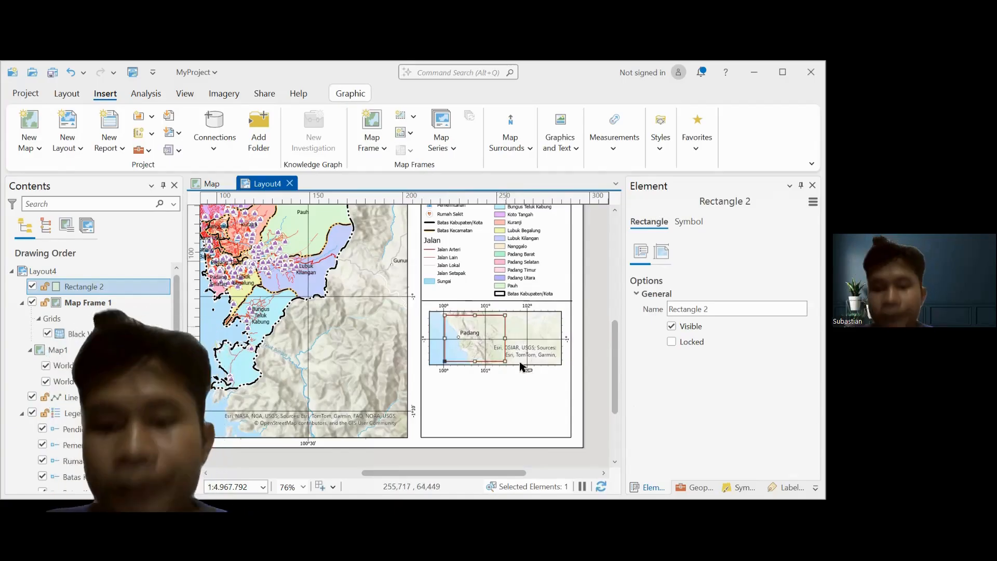
{"action": "left_click", "coordinate": [547, 383]}
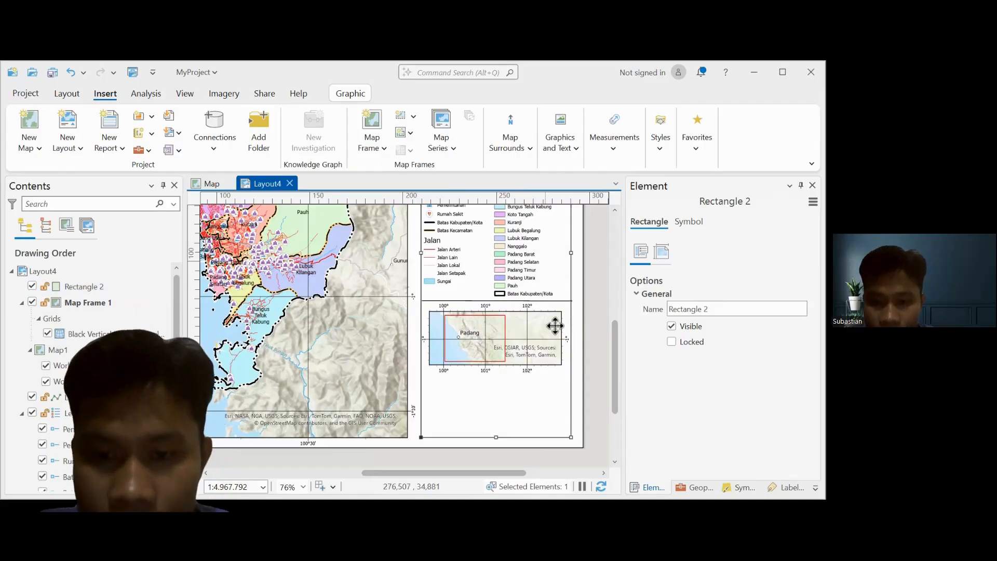
{"action": "left_click", "coordinate": [562, 302]}
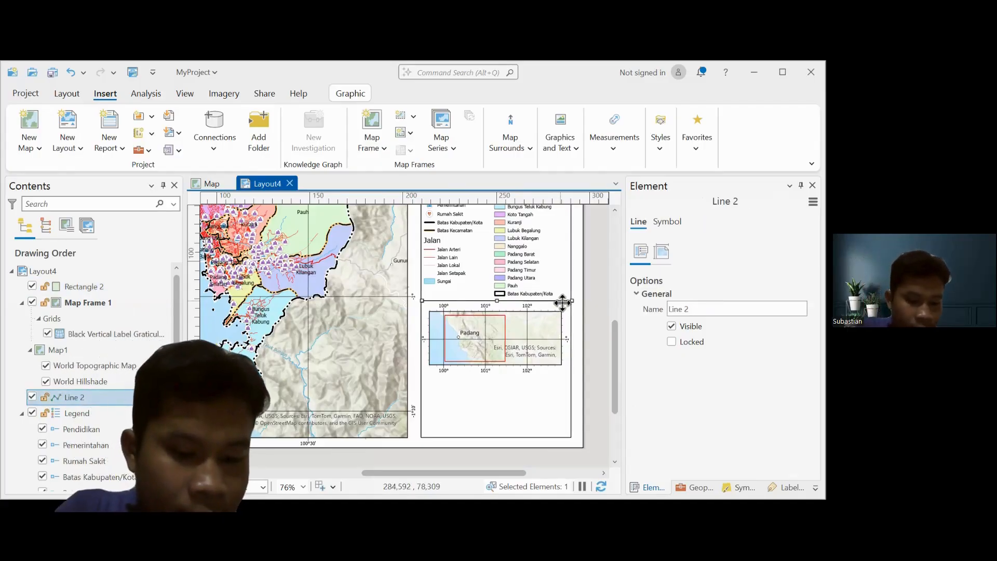
{"action": "key", "text": "ctrl+v"}
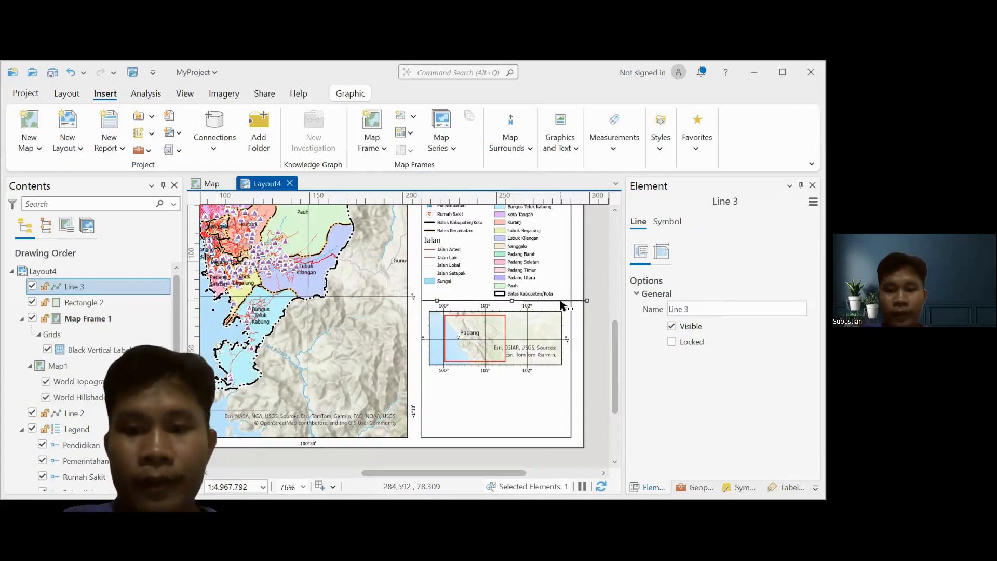
{"action": "left_click_drag", "start_coordinate": [561, 302], "coordinate": [556, 341]}
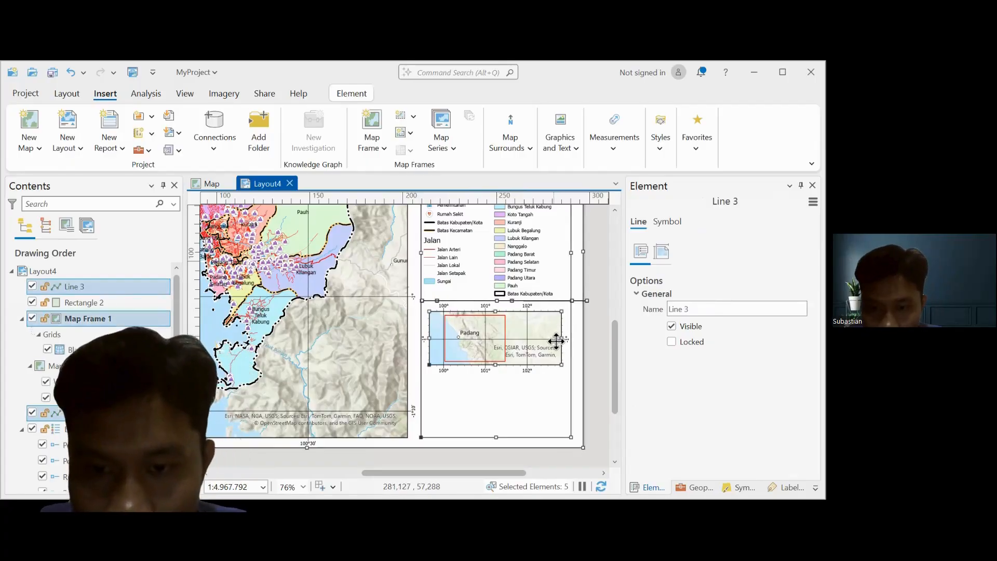
{"action": "left_click", "coordinate": [69, 74]}
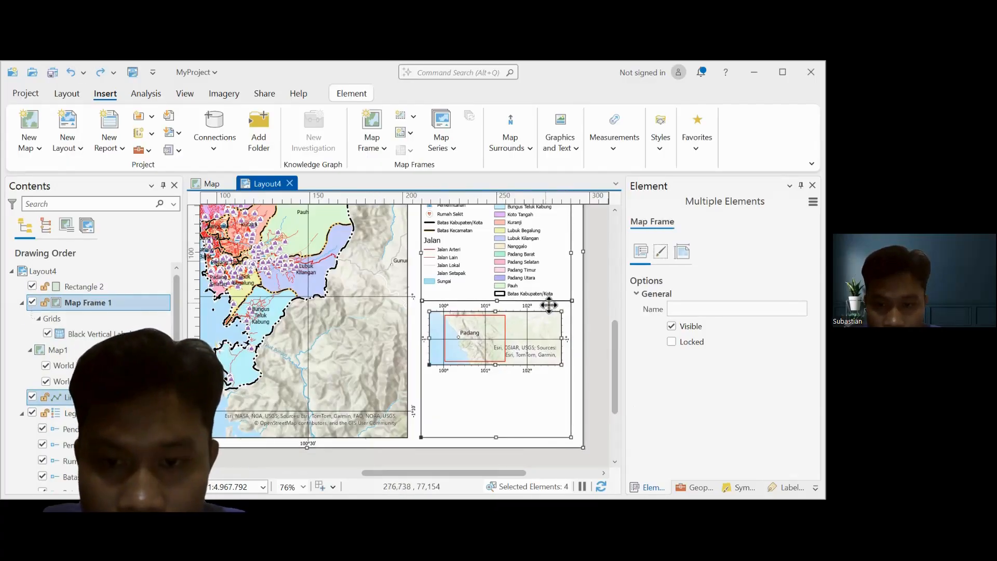
{"action": "left_click_drag", "start_coordinate": [553, 305], "coordinate": [552, 324]}
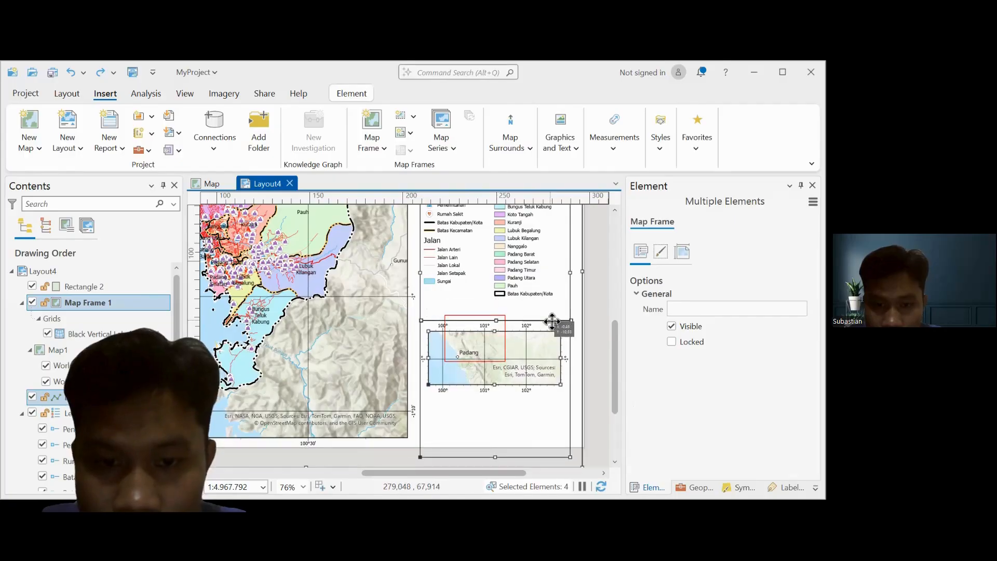
{"action": "left_click", "coordinate": [70, 72]}
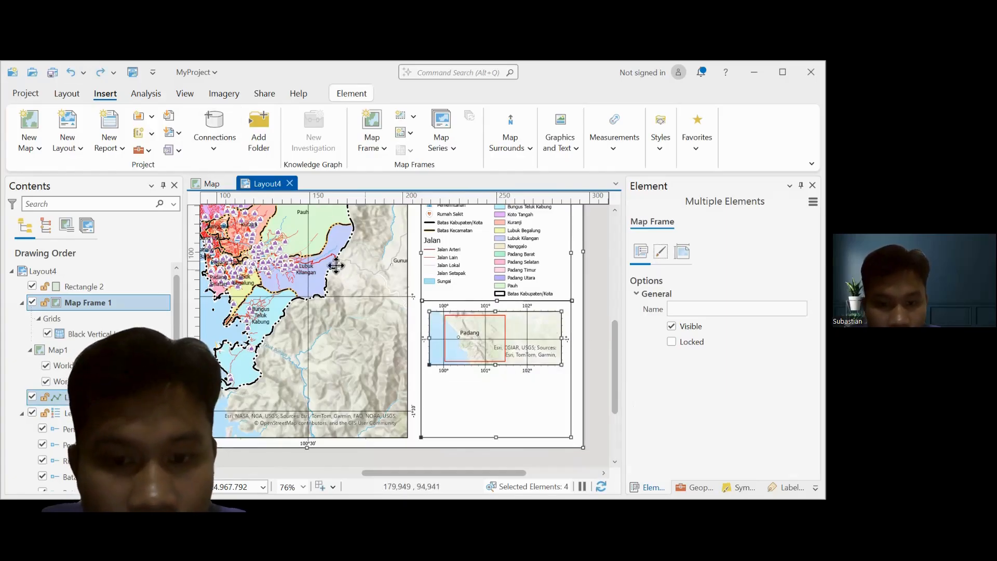
Duplicate the divider line above the inset map and place the copy just below the inset's lower coordinate labels.
{"action": "left_click", "coordinate": [554, 301]}
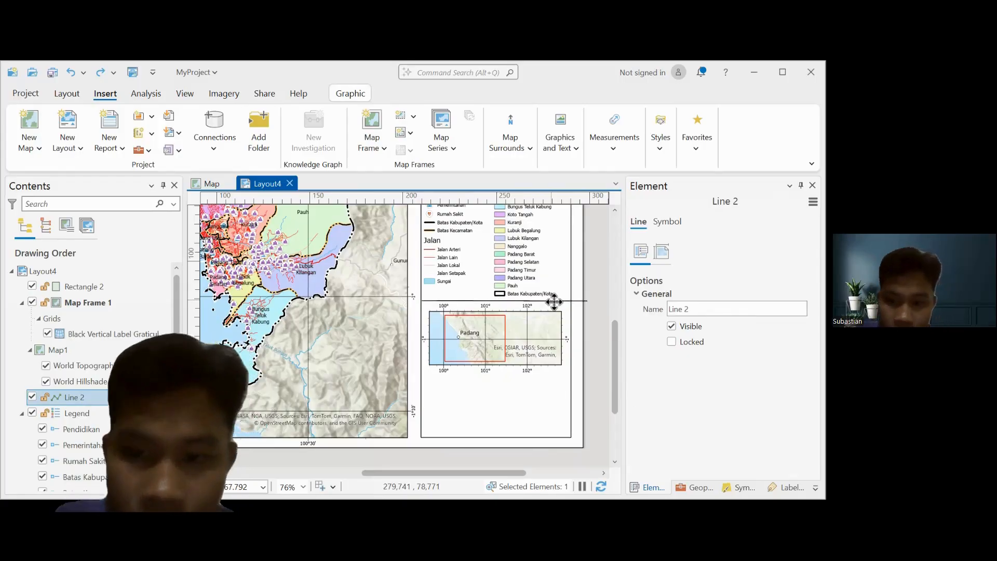
{"action": "key", "text": "ctrl+v"}
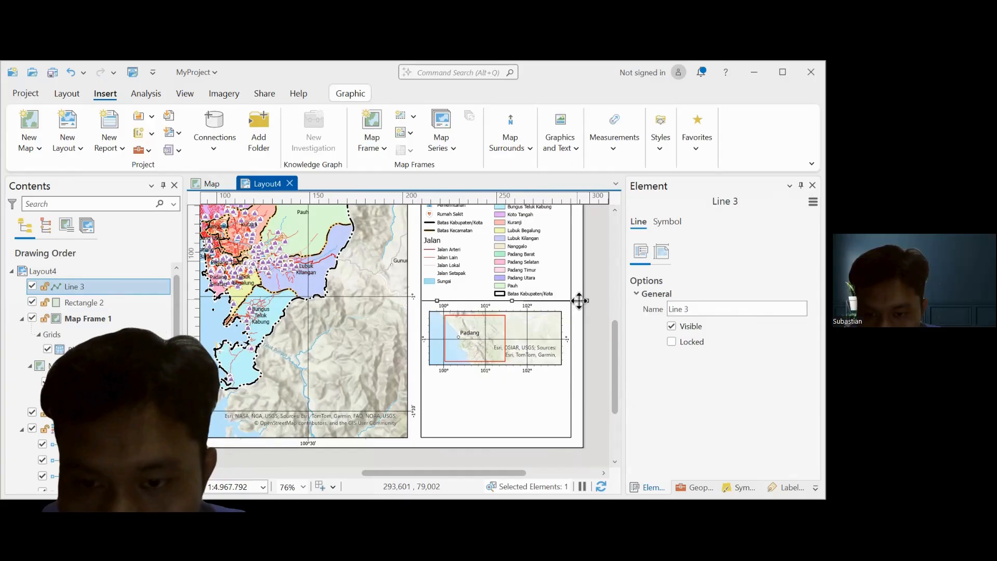
{"action": "left_click_drag", "start_coordinate": [580, 301], "coordinate": [563, 374]}
{"action": "left_click", "coordinate": [535, 403]}
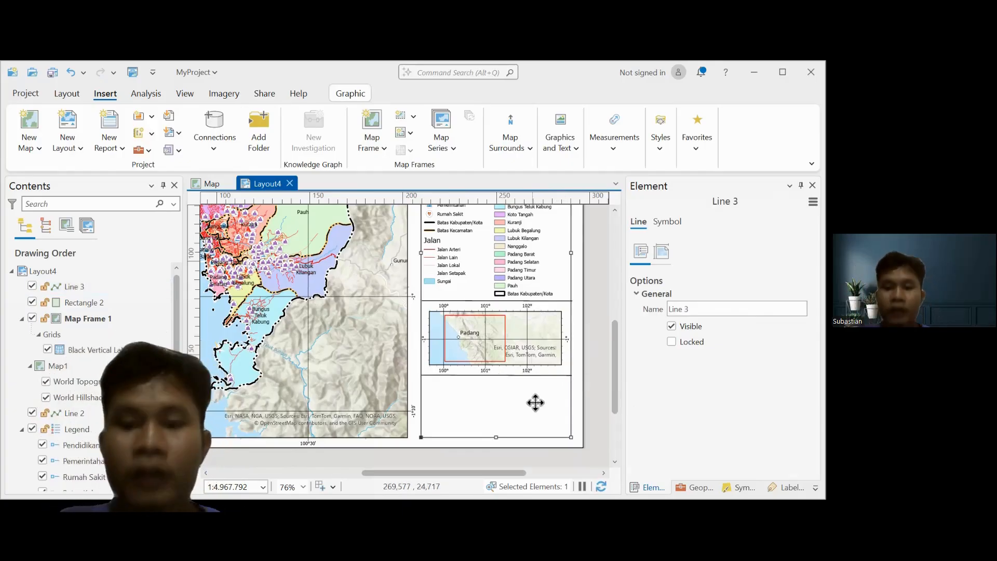
Insert a text element at the top of the empty box below the inset map and delete its placeholder text.
{"action": "left_click", "coordinate": [567, 131]}
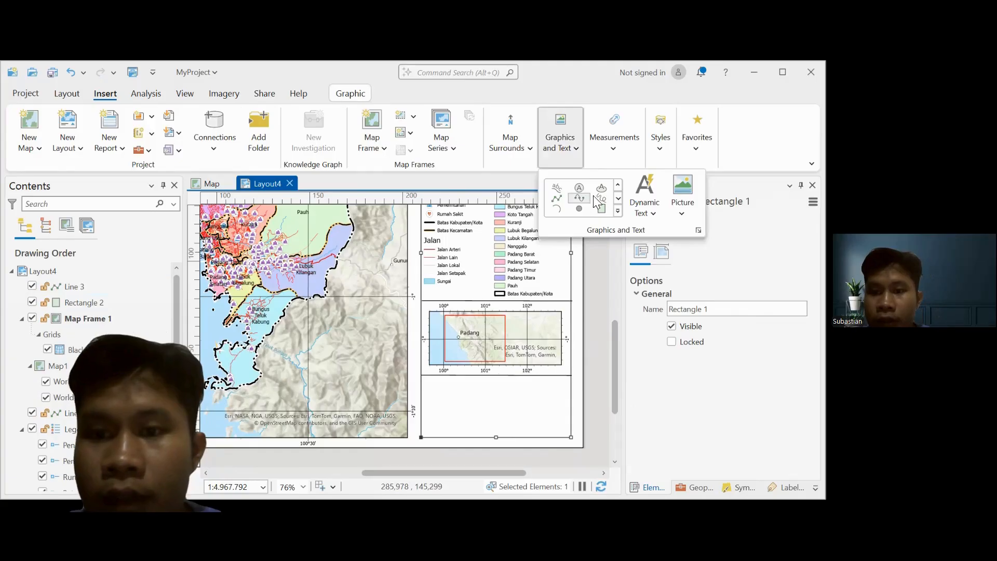
{"action": "left_click", "coordinate": [616, 186]}
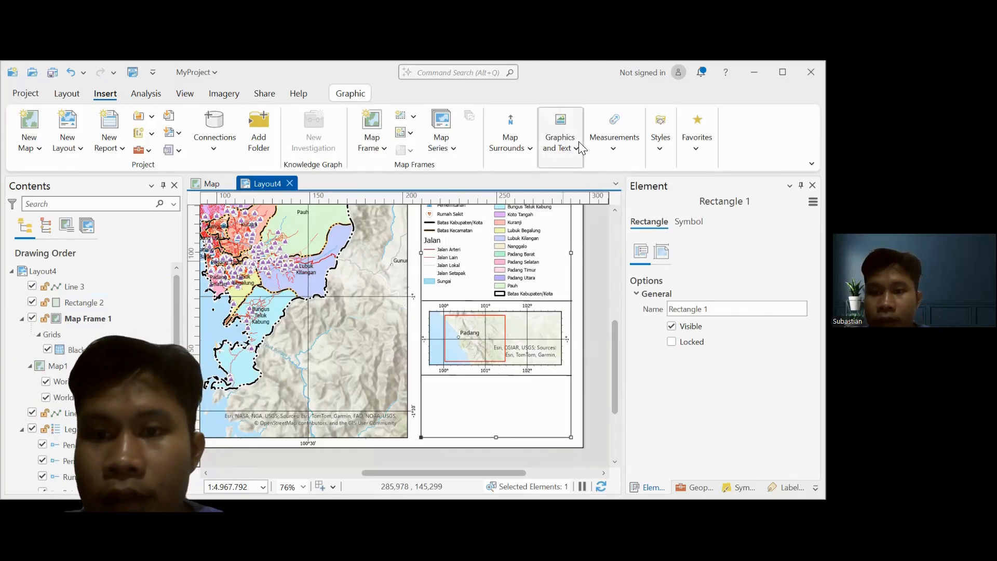
{"action": "left_click", "coordinate": [560, 124]}
{"action": "left_click", "coordinate": [602, 189]}
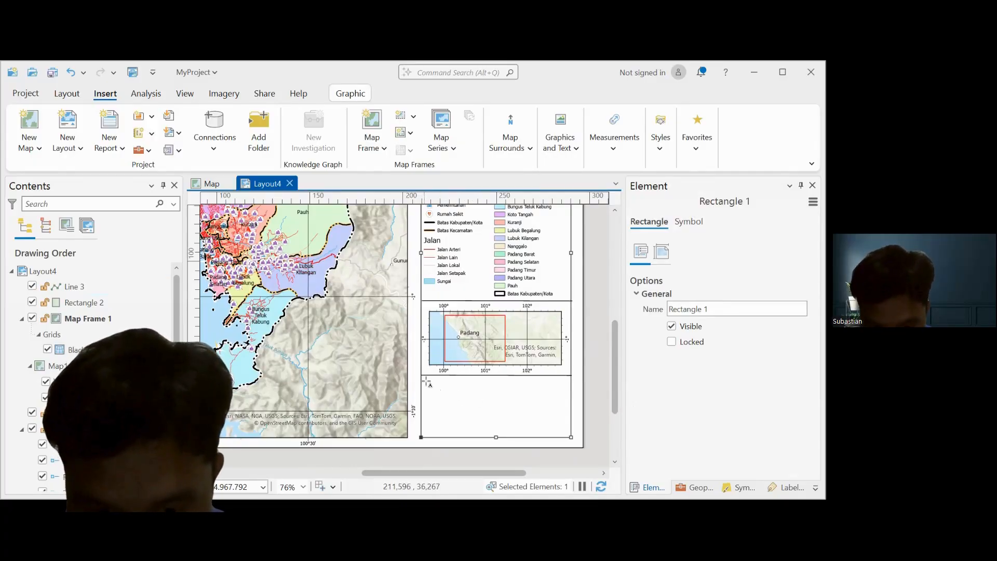
{"action": "left_click_drag", "start_coordinate": [426, 382], "coordinate": [568, 398]}
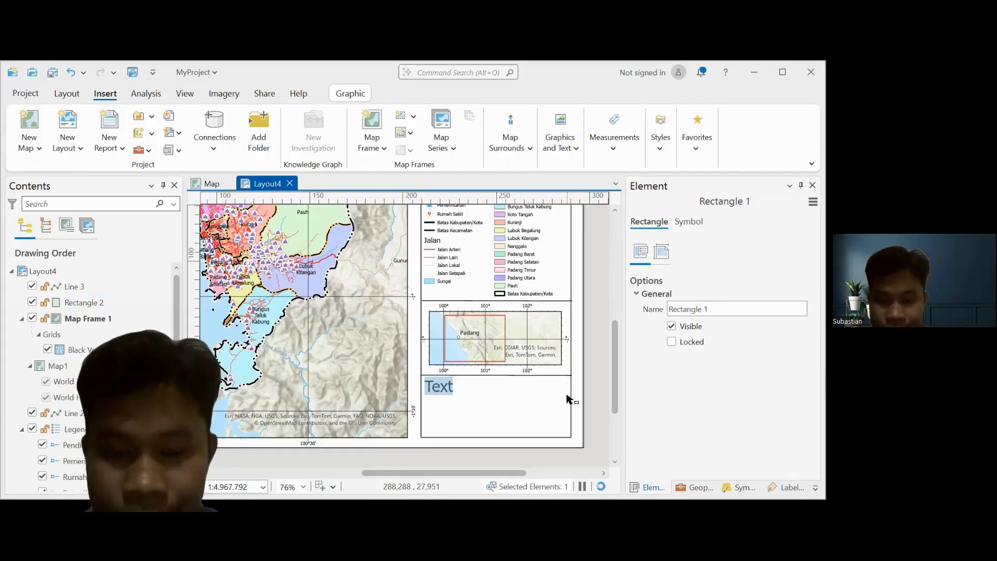
{"action": "left_click", "coordinate": [449, 388]}
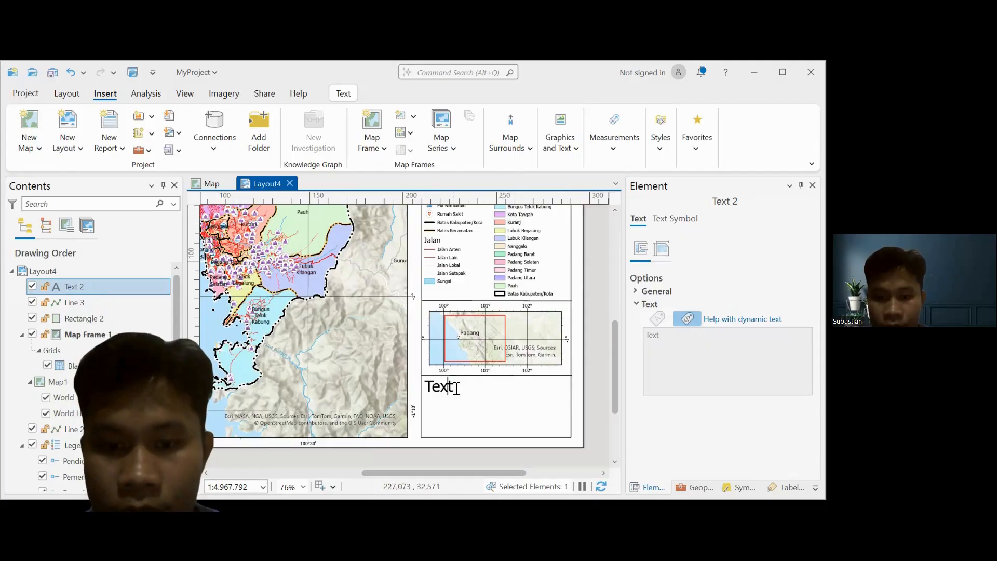
{"action": "key", "text": "BackSpace"}
{"action": "key", "text": "BackSpace"}
{"action": "key", "text": "BackSpace"}
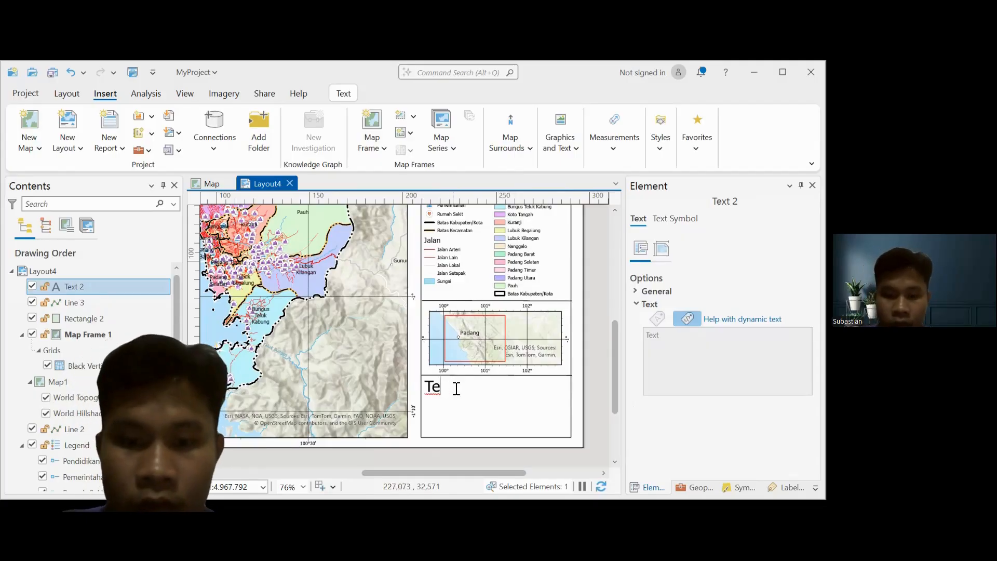
{"action": "key", "text": "BackSpace"}
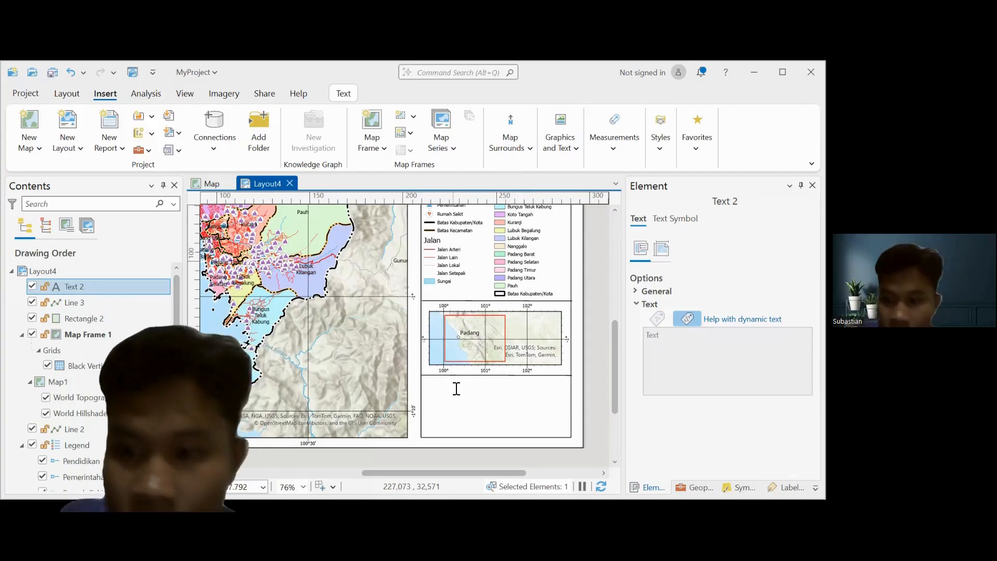
Set the font size of the new text element below the inset map to 16 pt.
{"action": "left_click", "coordinate": [661, 251]}
{"action": "left_click", "coordinate": [663, 252]}
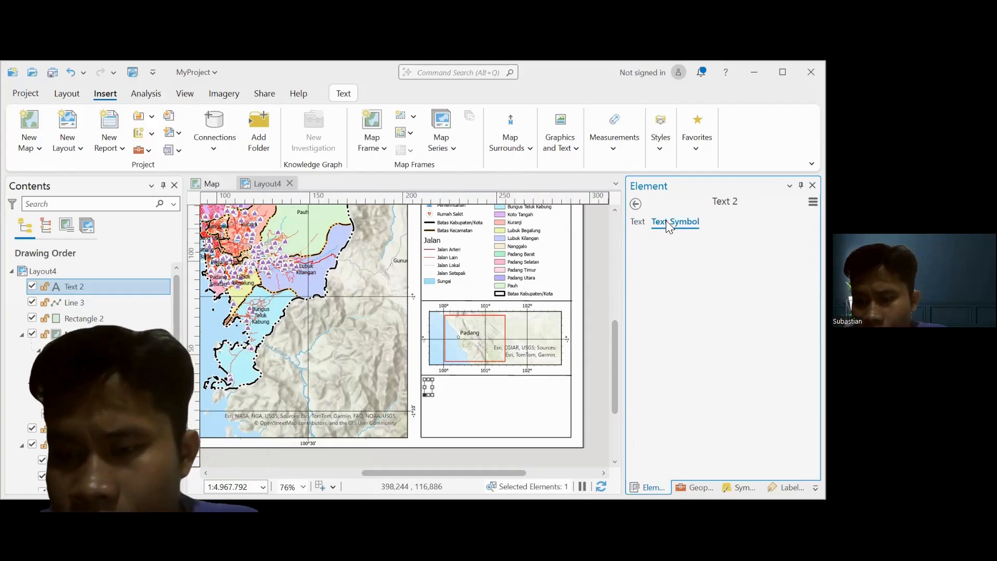
{"action": "left_click", "coordinate": [666, 222]}
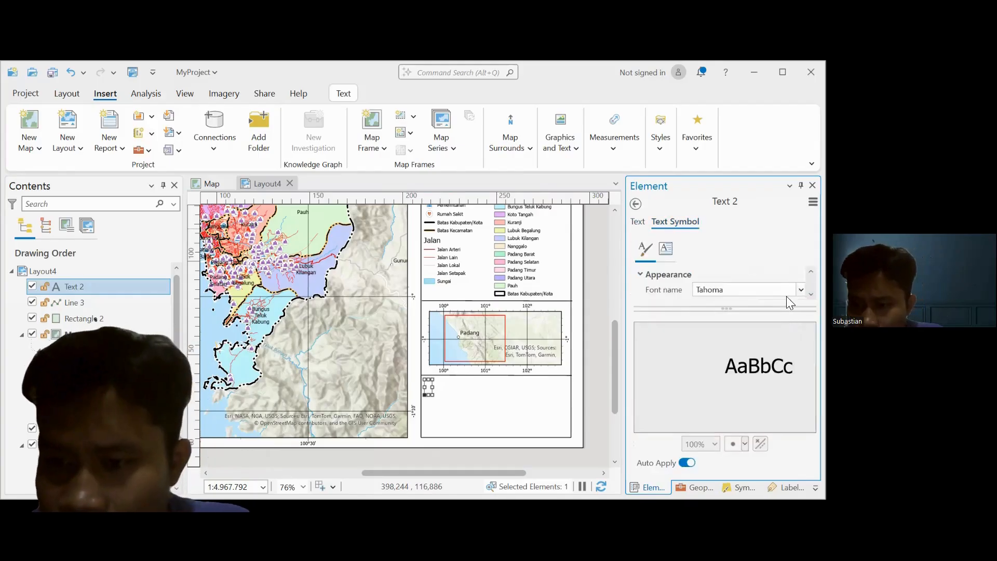
{"action": "scroll", "coordinate": [784, 275], "scroll_direction": "down", "scroll_amount": 2}
{"action": "scroll", "coordinate": [785, 278], "scroll_direction": "down", "scroll_amount": 2}
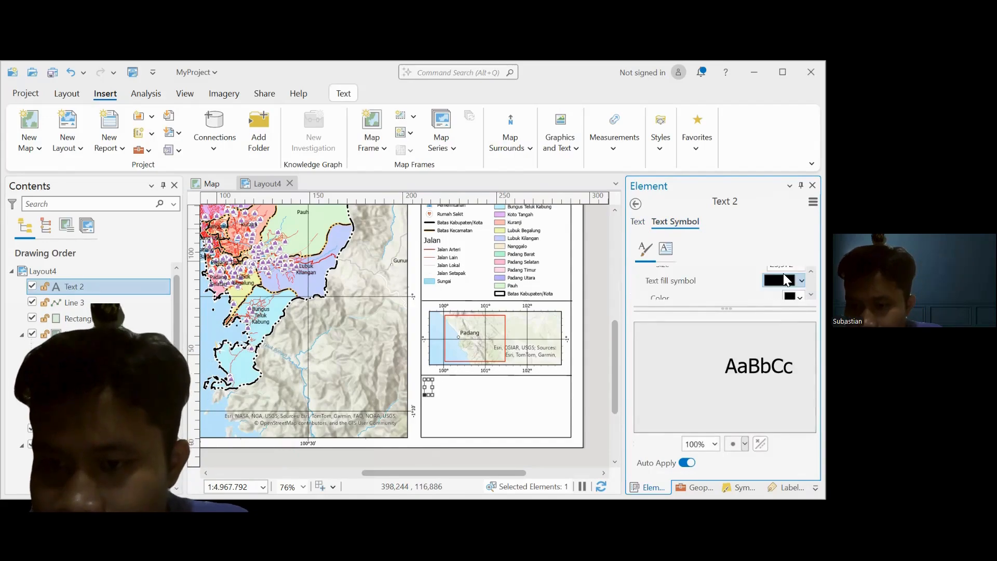
{"action": "scroll", "coordinate": [788, 279], "scroll_direction": "up", "scroll_amount": 2}
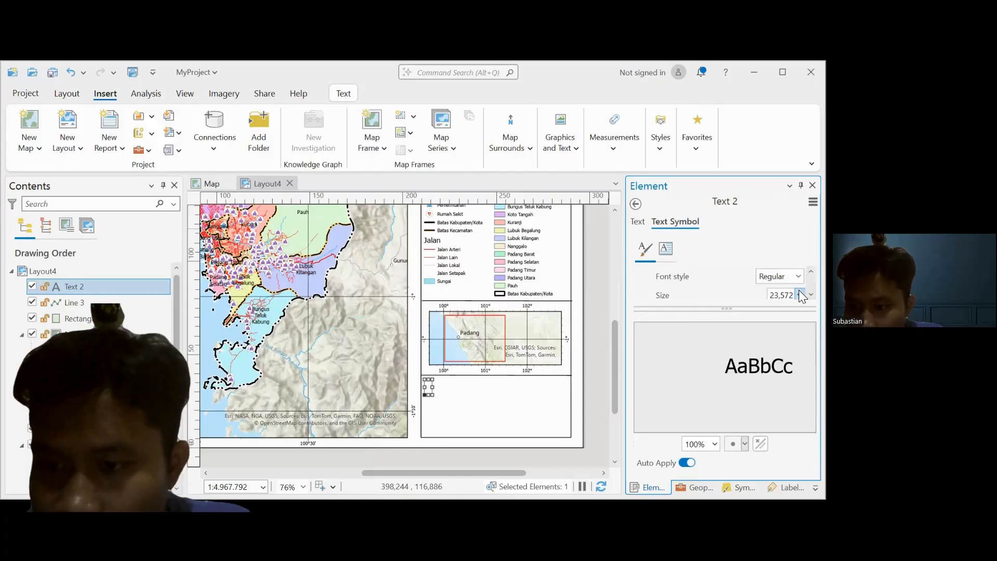
{"action": "left_click", "coordinate": [800, 294]}
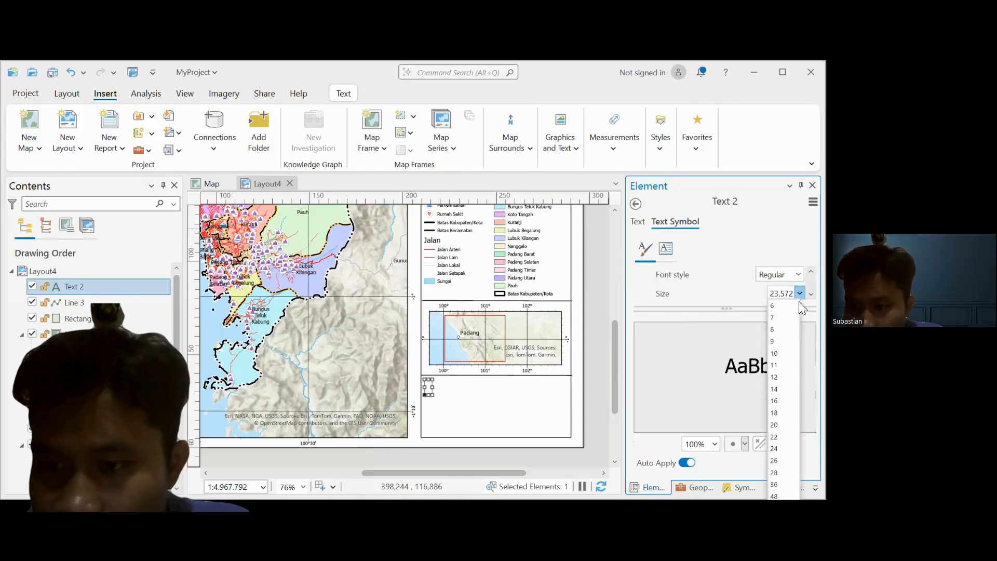
{"action": "left_click", "coordinate": [779, 377]}
{"action": "left_click", "coordinate": [781, 378]}
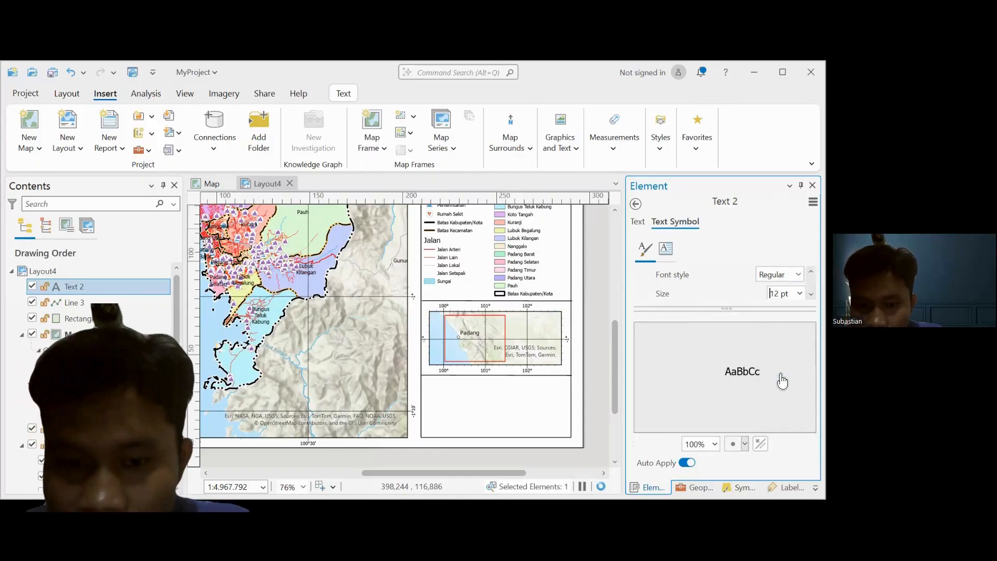
{"action": "left_click", "coordinate": [800, 293]}
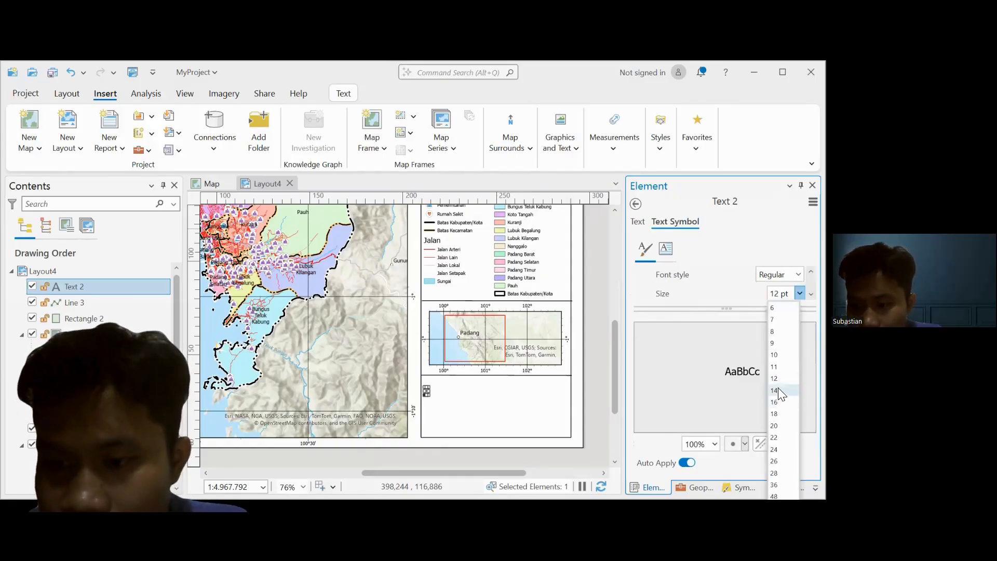
{"action": "left_click", "coordinate": [774, 402]}
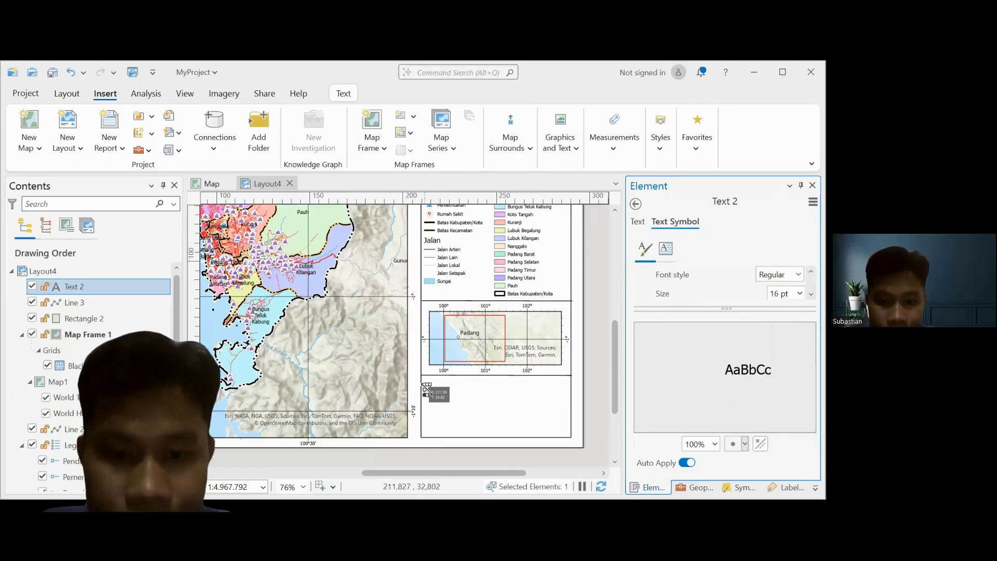
{"action": "left_click", "coordinate": [456, 396]}
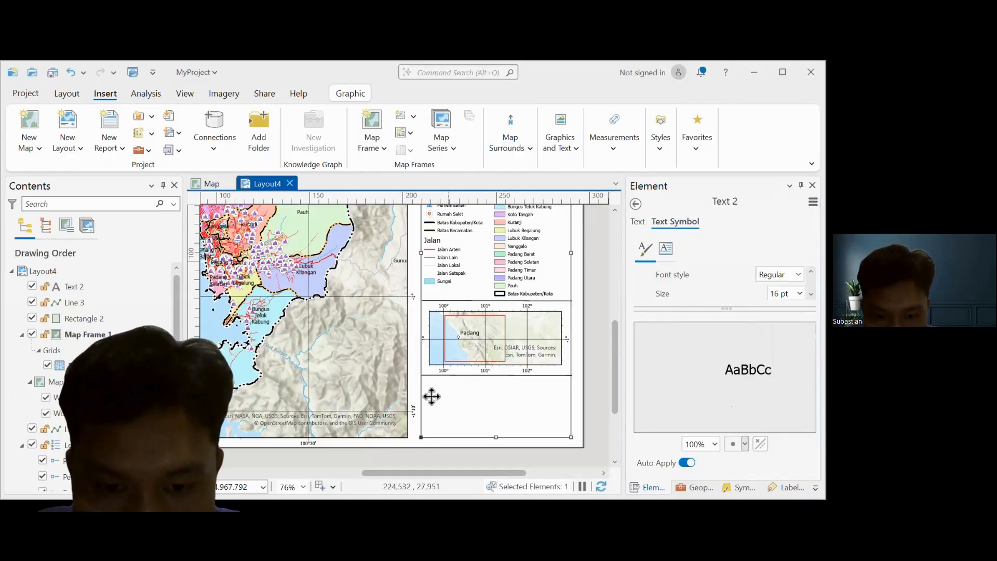
Enlarge the empty text element below the inset map to about 10 by 20 mm.
{"action": "left_click", "coordinate": [429, 390]}
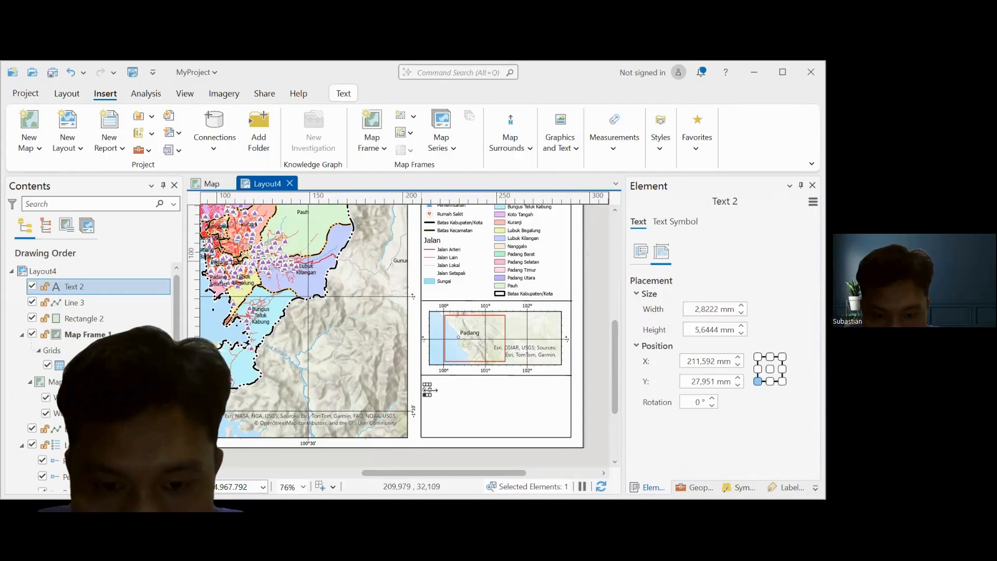
{"action": "left_click_drag", "start_coordinate": [427, 391], "coordinate": [428, 393]}
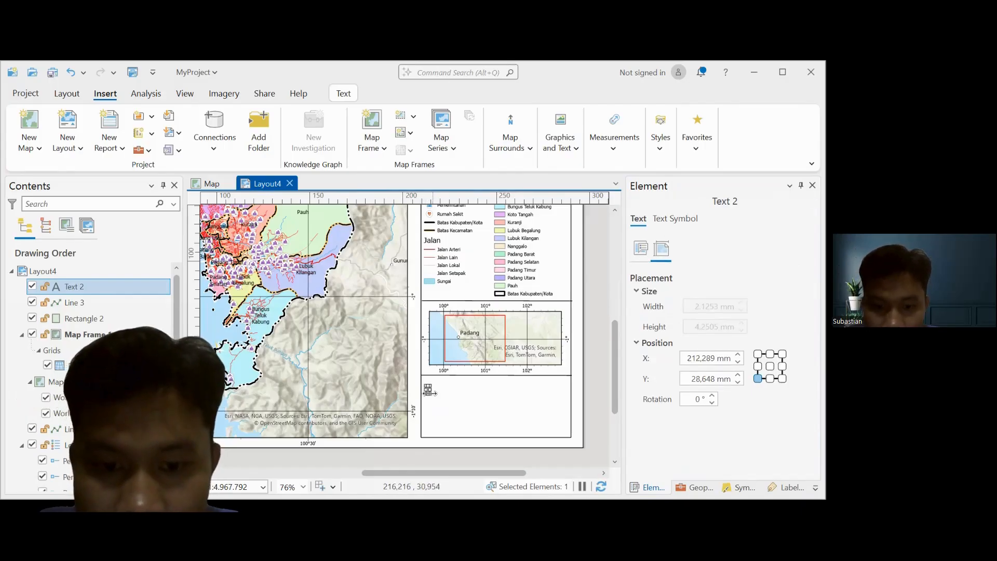
{"action": "mouse_move", "coordinate": [436, 393]}
{"action": "left_mouse_down"}
{"action": "mouse_move", "coordinate": [467, 396]}
{"action": "mouse_move", "coordinate": [494, 382]}
{"action": "mouse_move", "coordinate": [461, 389]}
{"action": "mouse_move", "coordinate": [453, 416]}
{"action": "mouse_move", "coordinate": [443, 400]}
{"action": "mouse_move", "coordinate": [503, 389]}
{"action": "mouse_move", "coordinate": [446, 387]}
{"action": "left_mouse_up"}
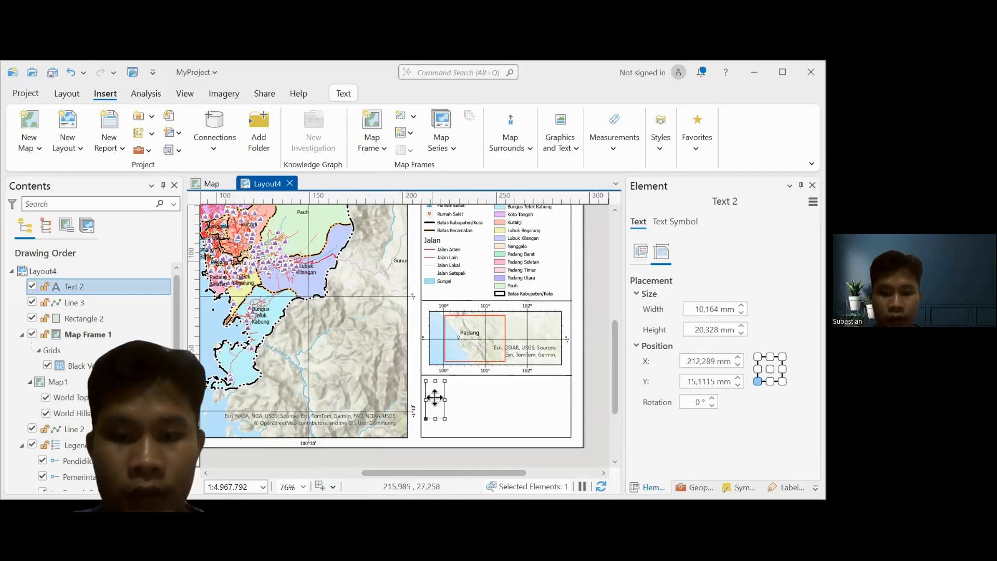
Replace the empty text element below the inset map with a new one reading "Sumber : RBI,Wilayah Sumatera barat/INA GEOPORTAL".
{"action": "right_click", "coordinate": [435, 398]}
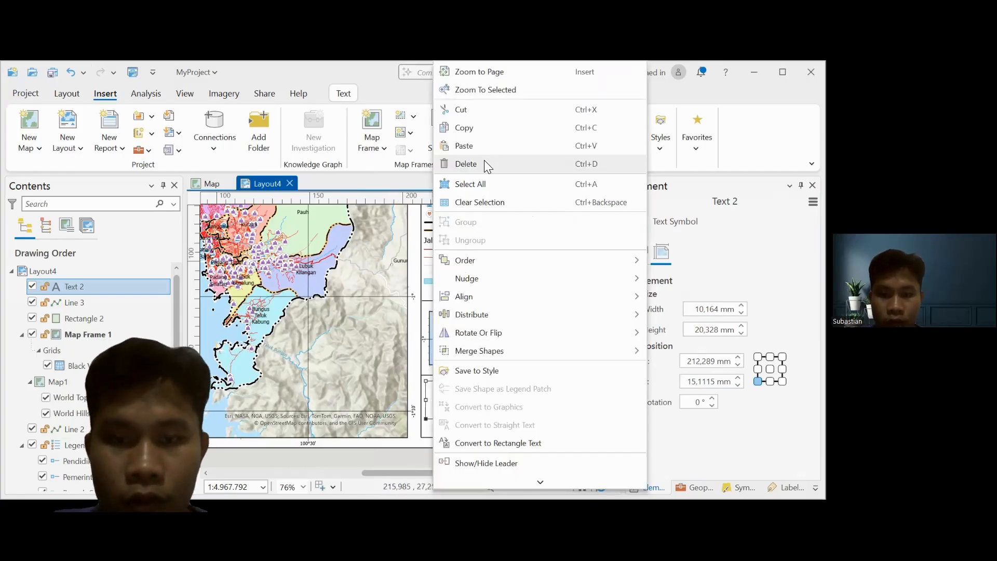
{"action": "left_click", "coordinate": [484, 160]}
{"action": "left_click", "coordinate": [570, 135]}
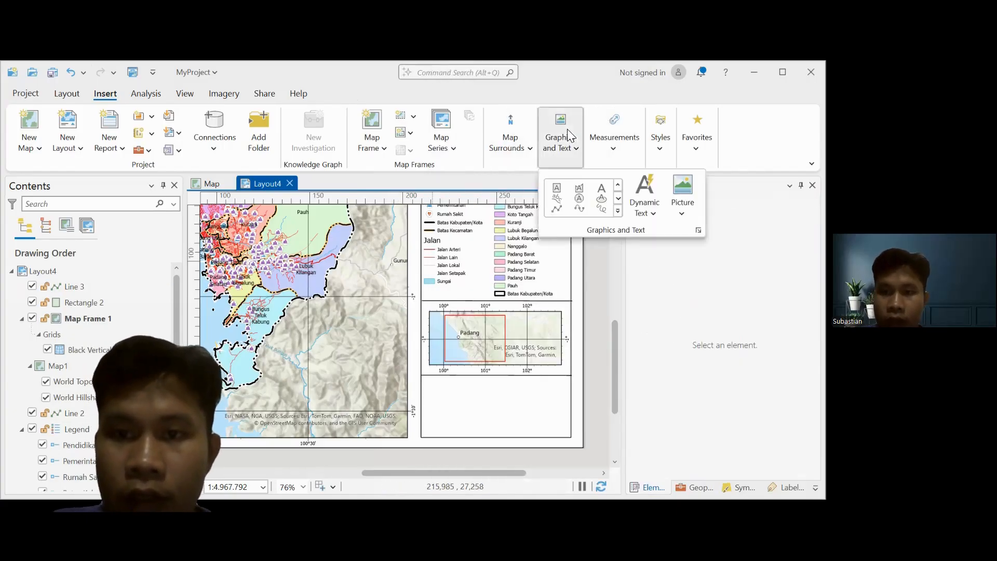
{"action": "left_click", "coordinate": [605, 186]}
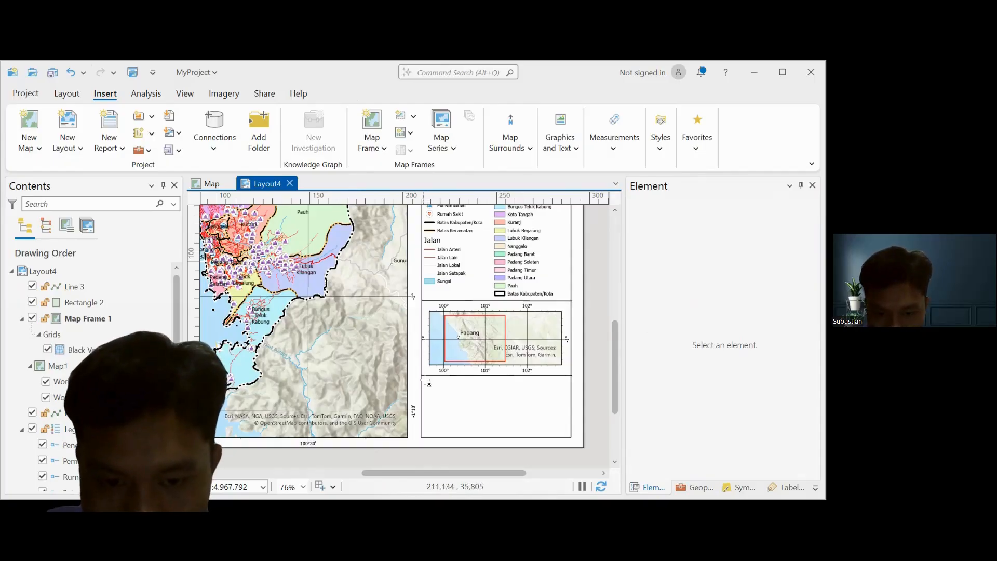
{"action": "left_click_drag", "start_coordinate": [425, 380], "coordinate": [571, 396]}
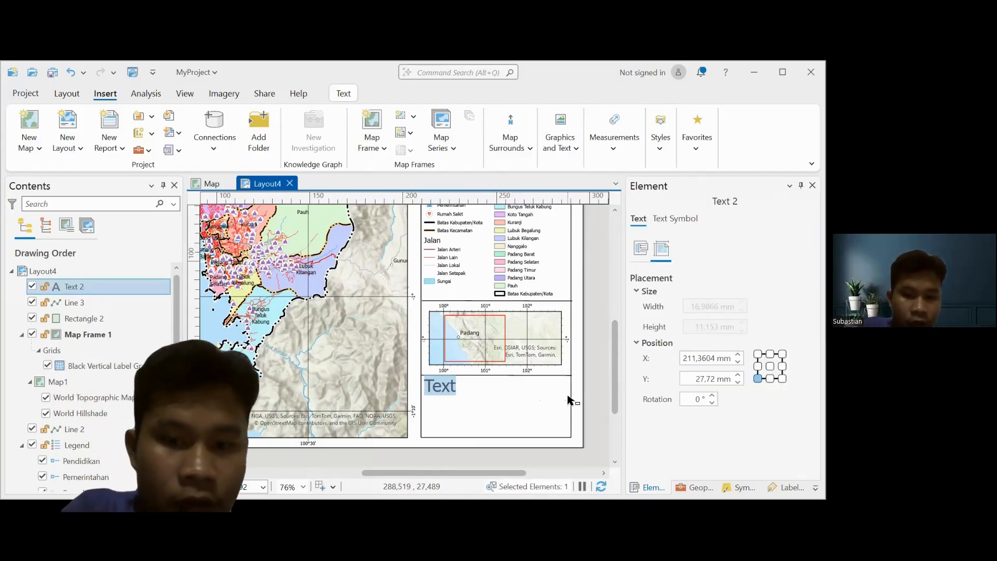
{"action": "type", "text": "Sumber : RBI,Wil"}
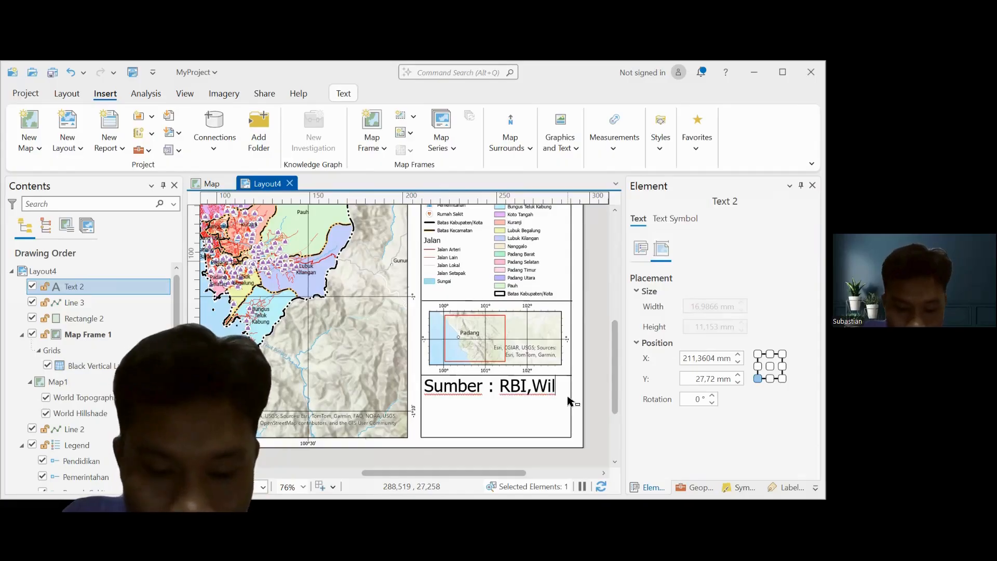
{"action": "type", "text": "ayah S"}
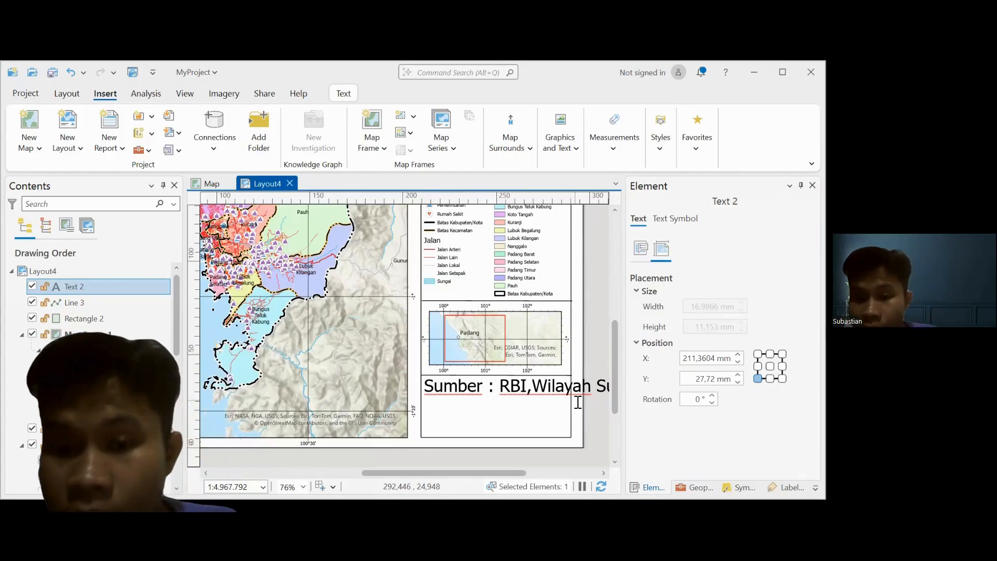
Set the font size of the source text below the inset map to 10 pt.
{"action": "left_click", "coordinate": [674, 218]}
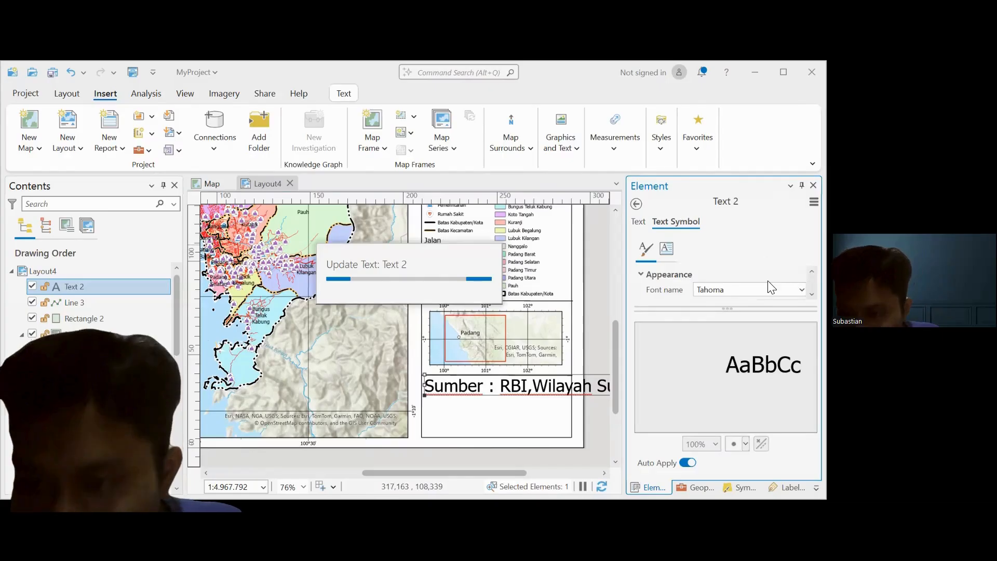
{"action": "scroll", "coordinate": [769, 283], "scroll_direction": "down", "scroll_amount": 2}
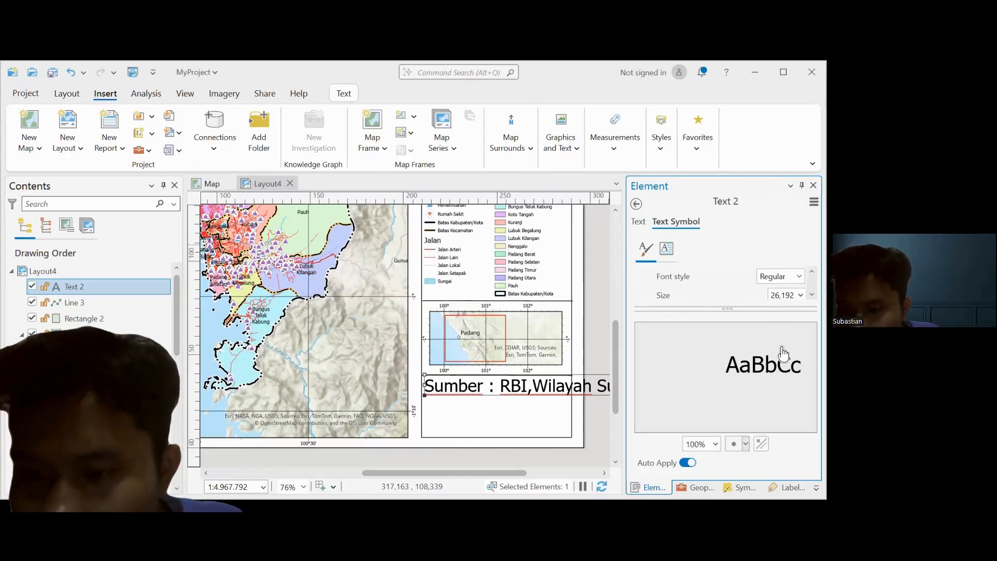
{"action": "left_click", "coordinate": [716, 443]}
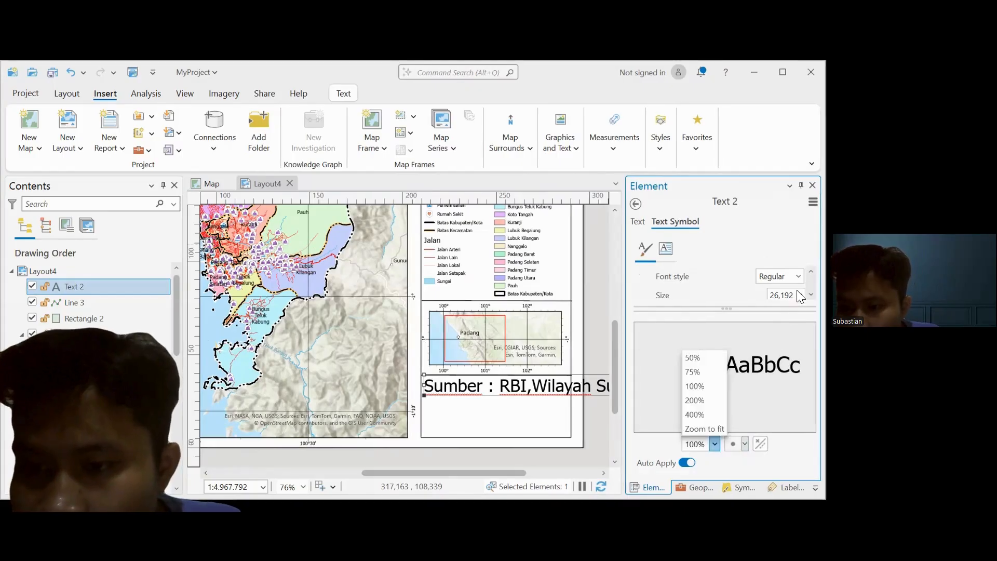
{"action": "left_click", "coordinate": [798, 294]}
{"action": "left_click", "coordinate": [799, 294]}
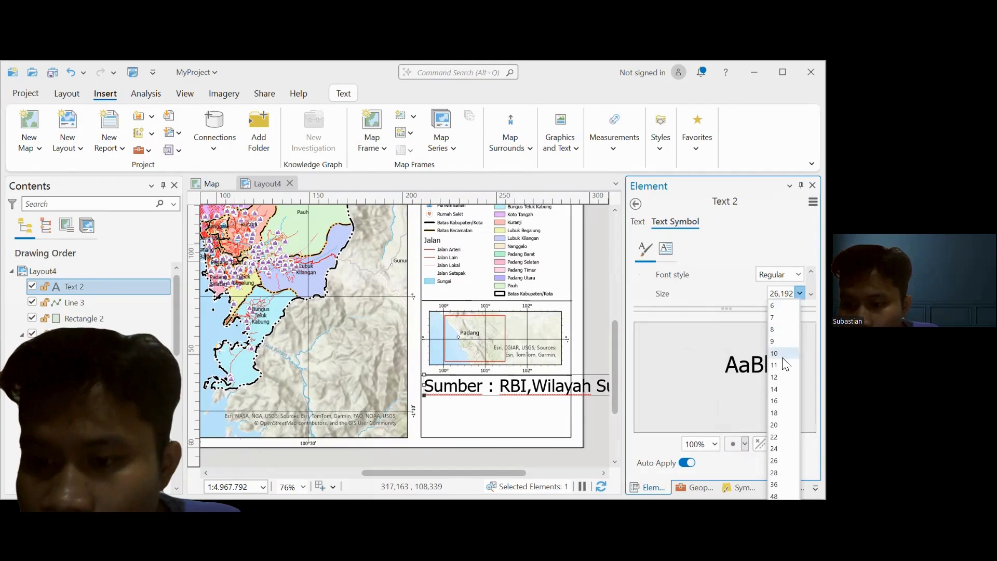
{"action": "left_click", "coordinate": [784, 354]}
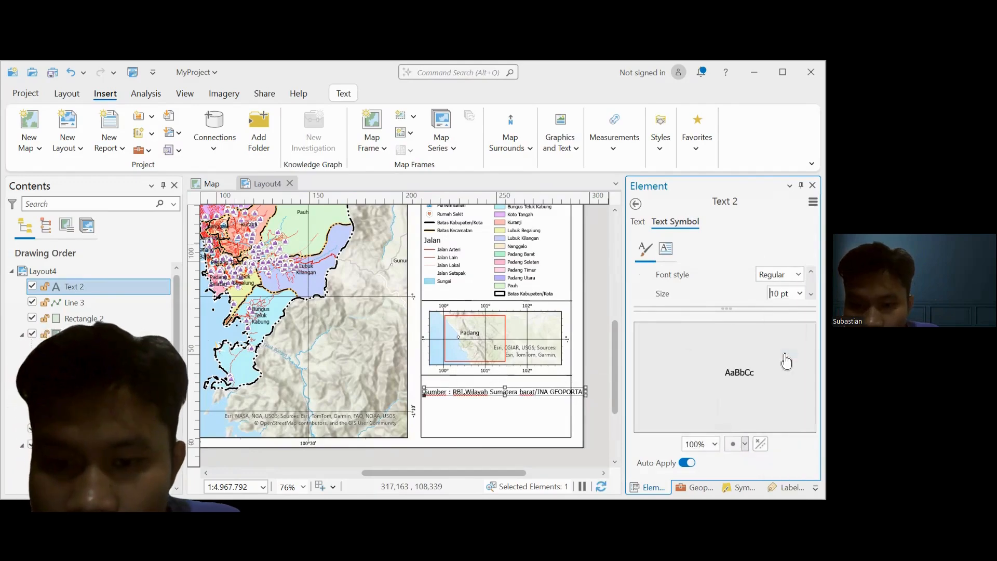
{"action": "left_click", "coordinate": [800, 292]}
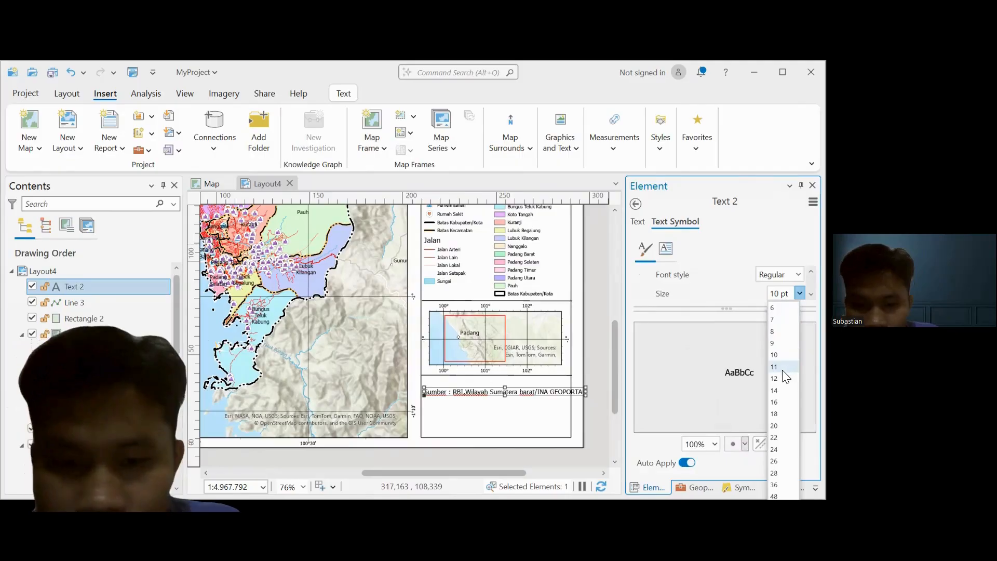
{"action": "left_click", "coordinate": [543, 397]}
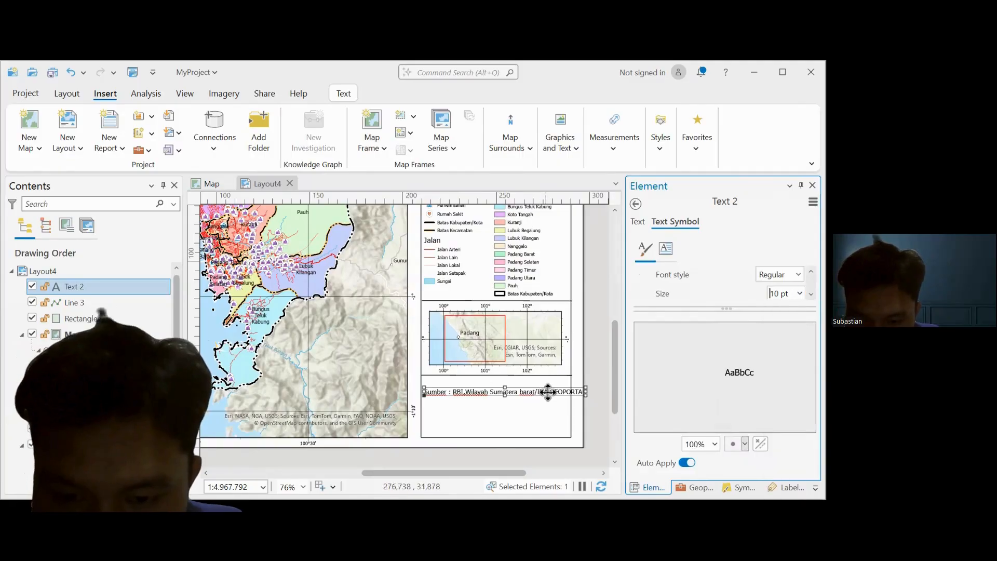
Break the source text after "Sumber :" and remove the leading space so the second line starts with "RBI".
{"action": "double_click", "coordinate": [543, 393]}
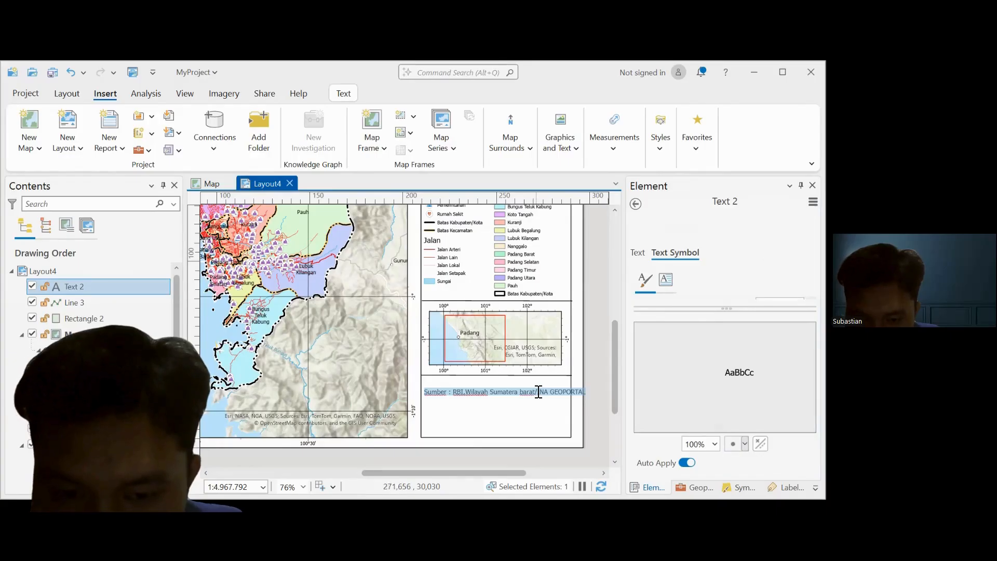
{"action": "left_click", "coordinate": [539, 392]}
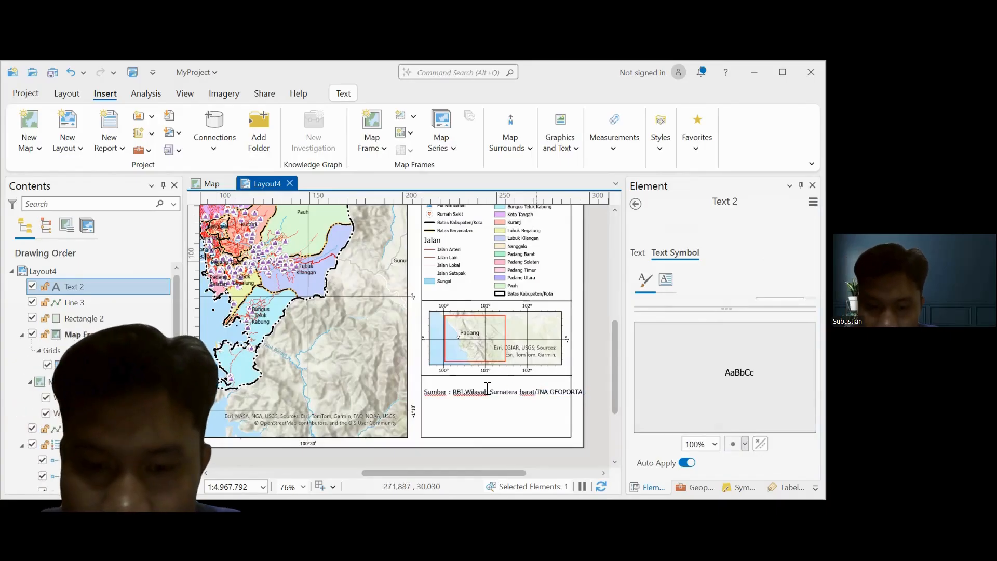
{"action": "left_click", "coordinate": [452, 392]}
{"action": "key", "text": "Return"}
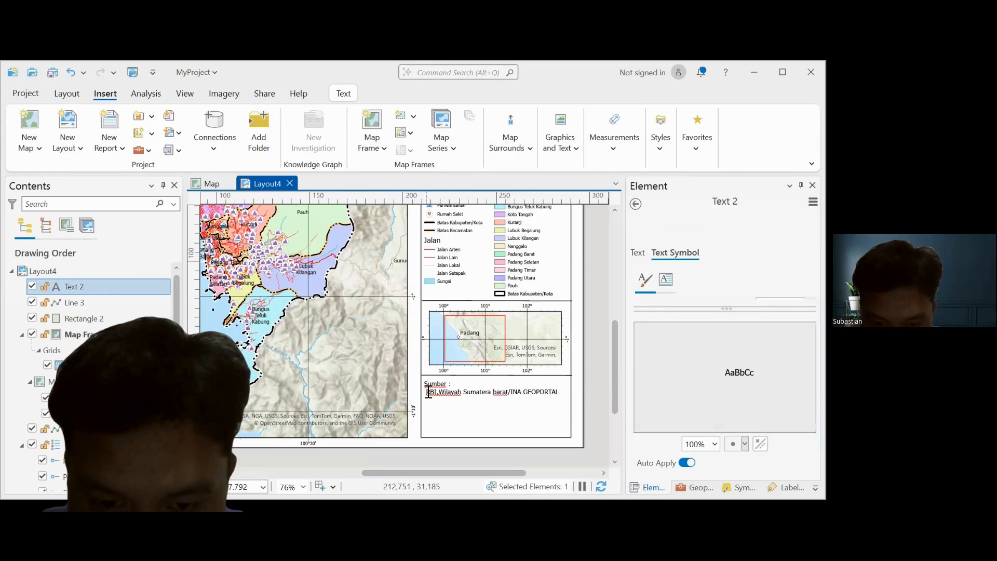
{"action": "key", "text": "BackSpace"}
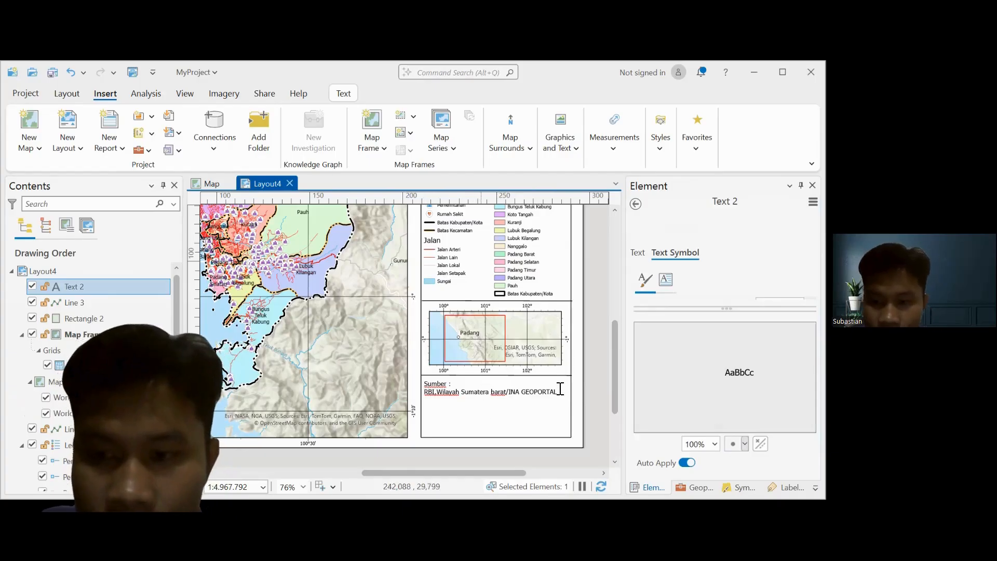
{"action": "left_click", "coordinate": [639, 251]}
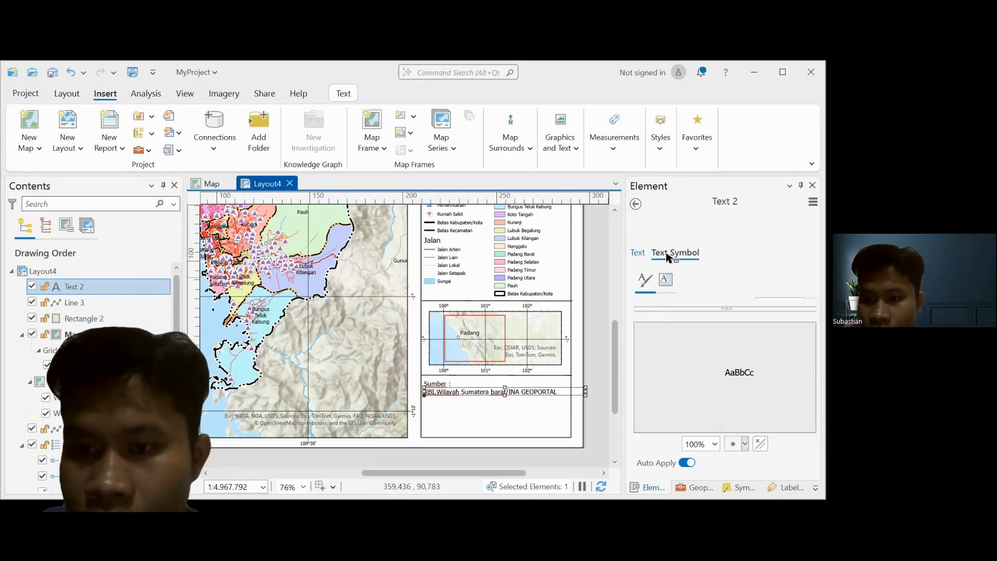
Enlarge the property area of the source text's symbol settings by shrinking the preview beneath it.
{"action": "left_click", "coordinate": [669, 255]}
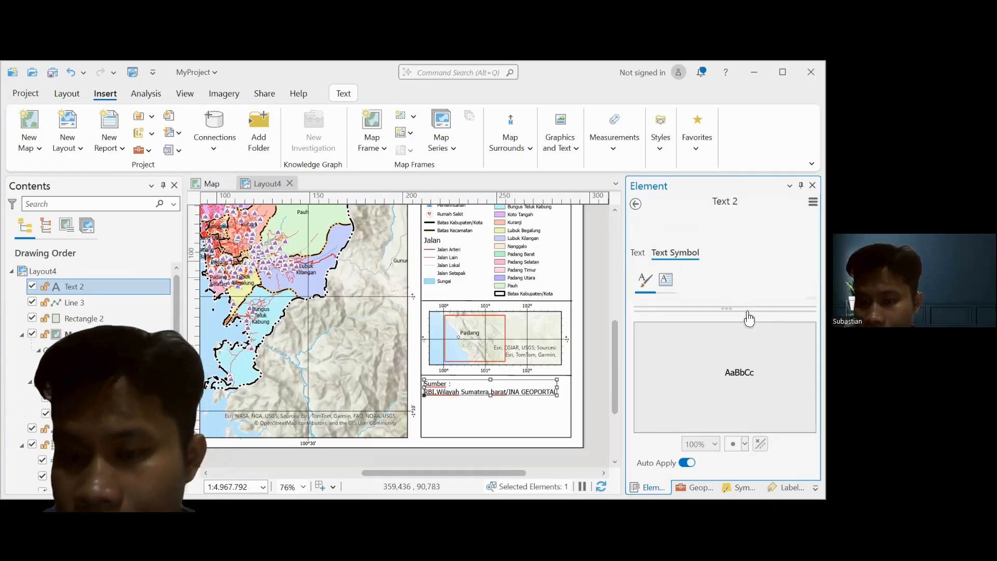
{"action": "scroll", "coordinate": [748, 344], "scroll_direction": "down", "scroll_amount": 2}
{"action": "scroll", "coordinate": [754, 332], "scroll_direction": "up", "scroll_amount": 2}
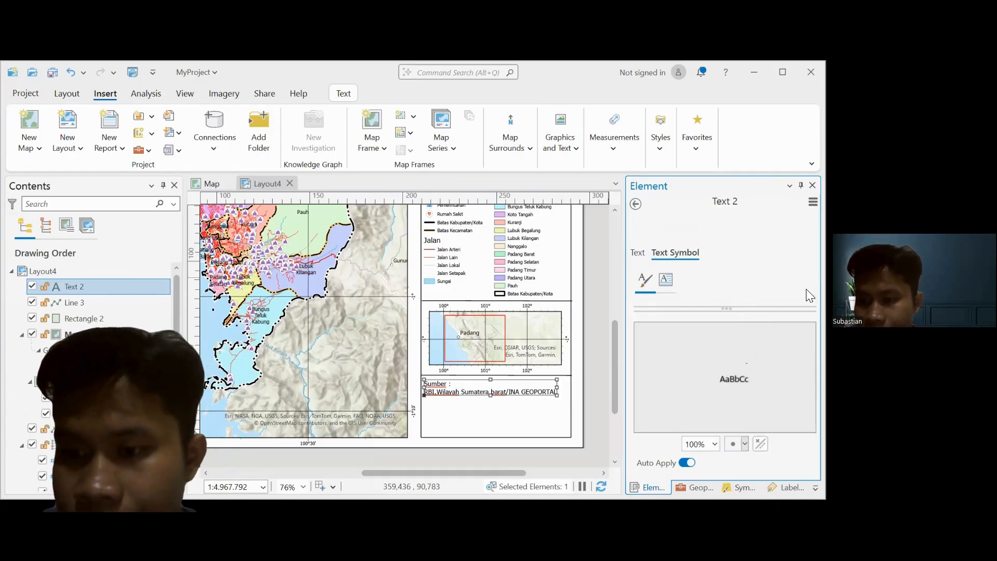
{"action": "left_click", "coordinate": [640, 253]}
{"action": "left_click", "coordinate": [672, 250]}
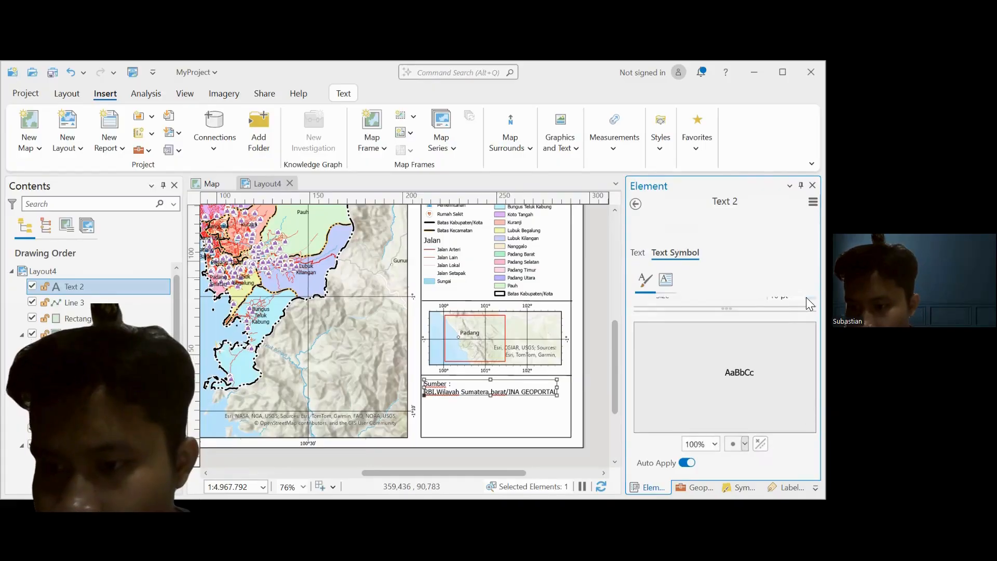
{"action": "scroll", "coordinate": [806, 297], "scroll_direction": "down", "scroll_amount": 2}
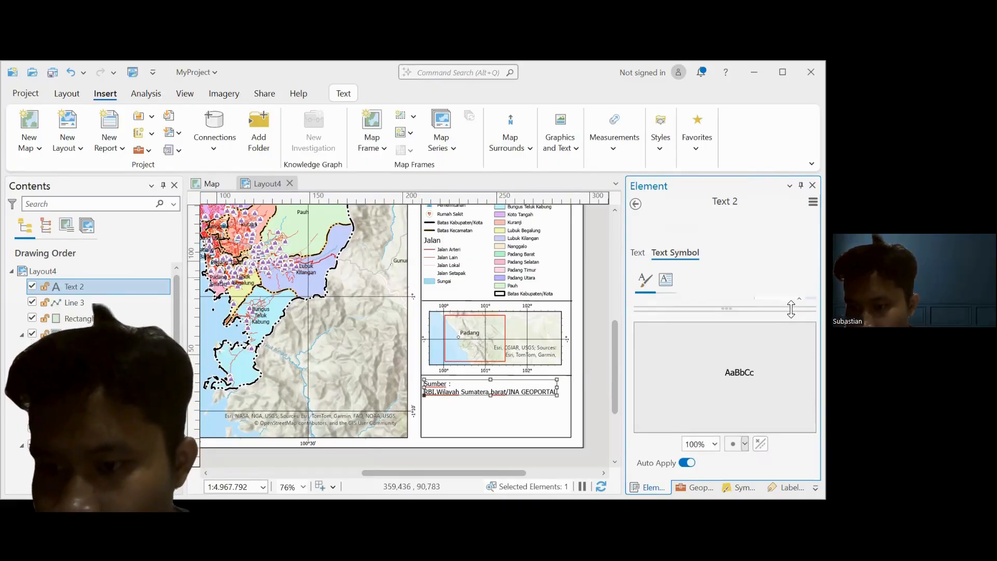
{"action": "left_click_drag", "start_coordinate": [790, 310], "coordinate": [791, 440]}
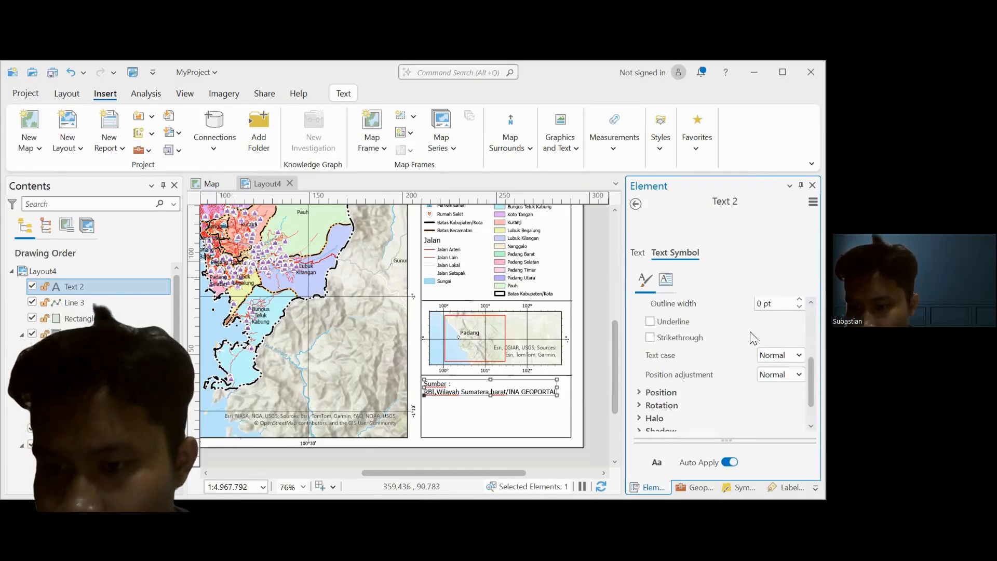
Set the two-line source text's font size to 14 pt.
{"action": "scroll", "coordinate": [750, 332], "scroll_direction": "down", "scroll_amount": 2}
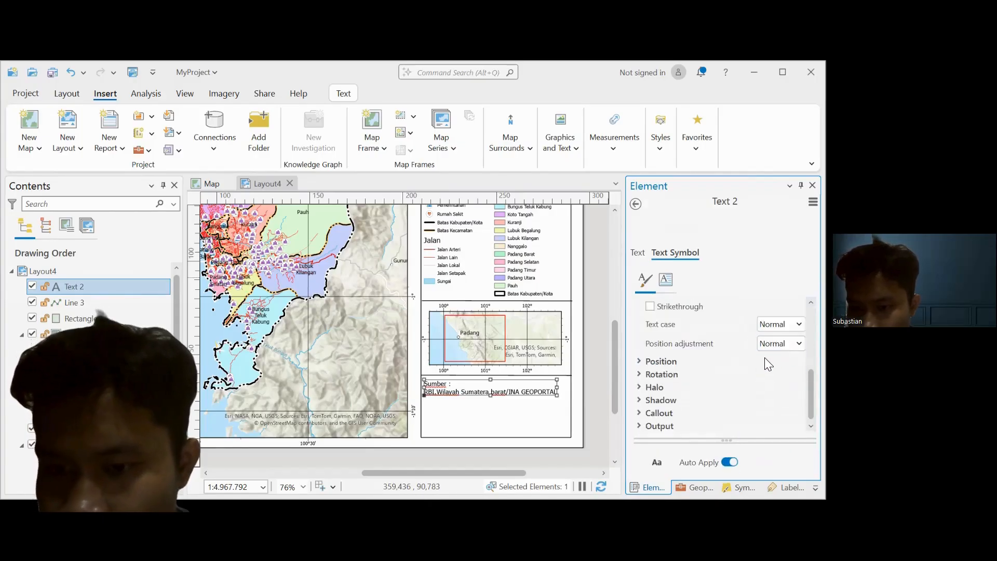
{"action": "scroll", "coordinate": [705, 349], "scroll_direction": "up", "scroll_amount": 3}
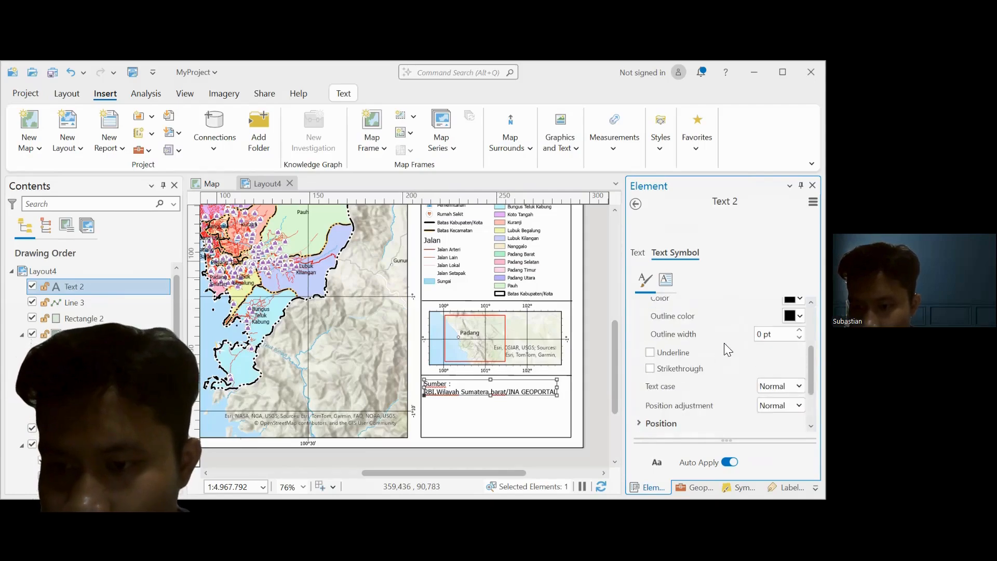
{"action": "scroll", "coordinate": [743, 340], "scroll_direction": "up", "scroll_amount": 2}
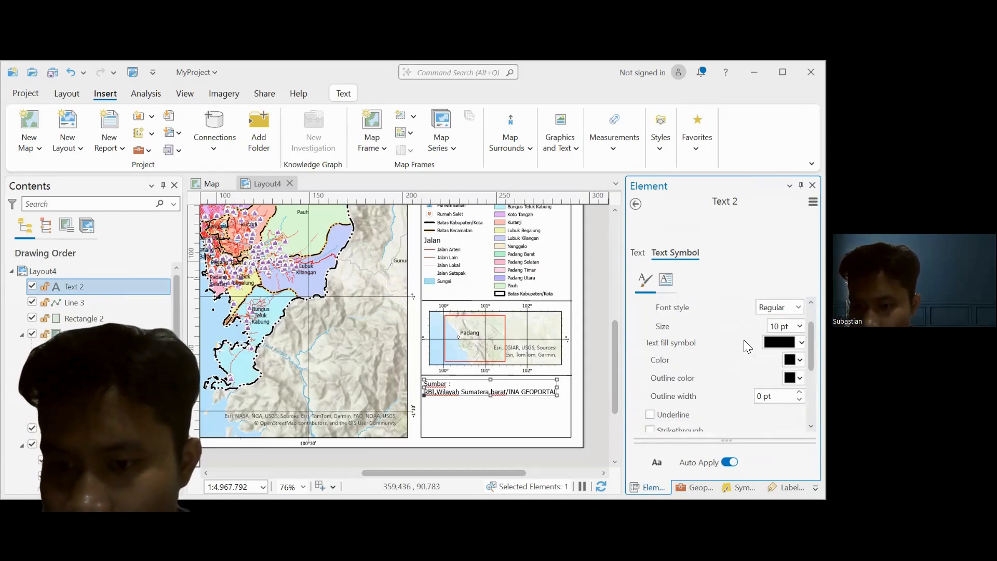
{"action": "left_click", "coordinate": [798, 324]}
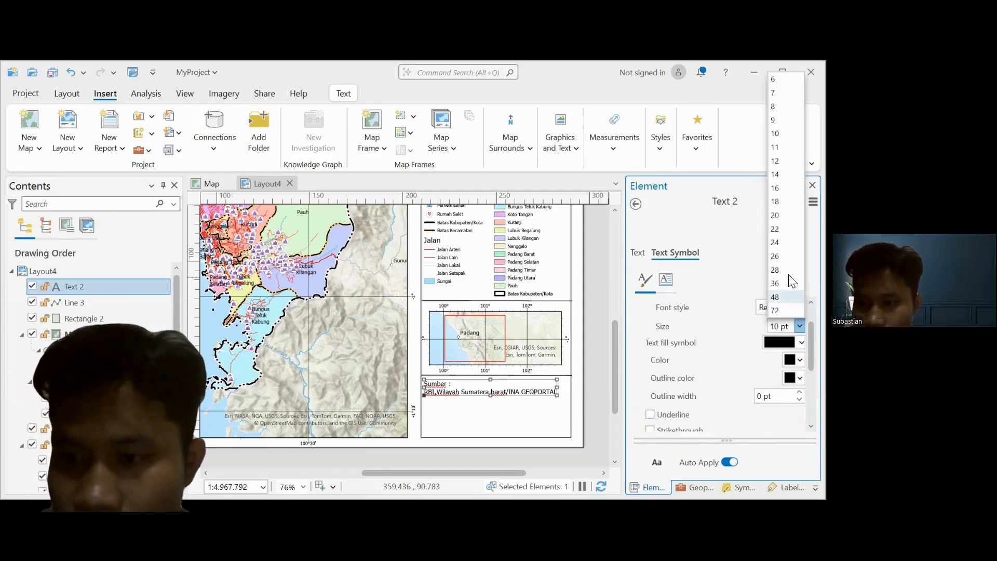
{"action": "left_click", "coordinate": [777, 175]}
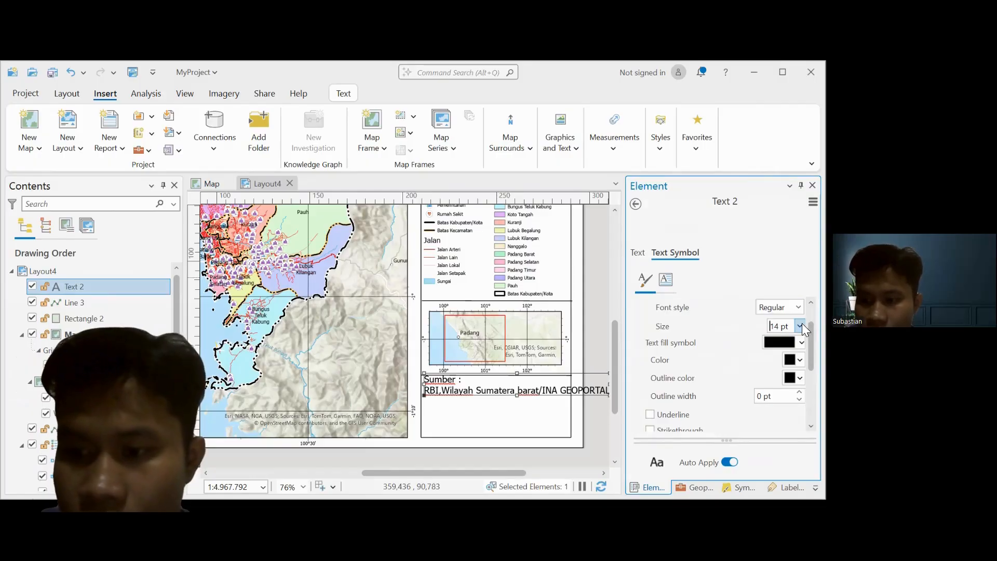
Set the source text's font size to 12 pt and nudge it closer to the side panel's left border.
{"action": "left_click", "coordinate": [801, 325]}
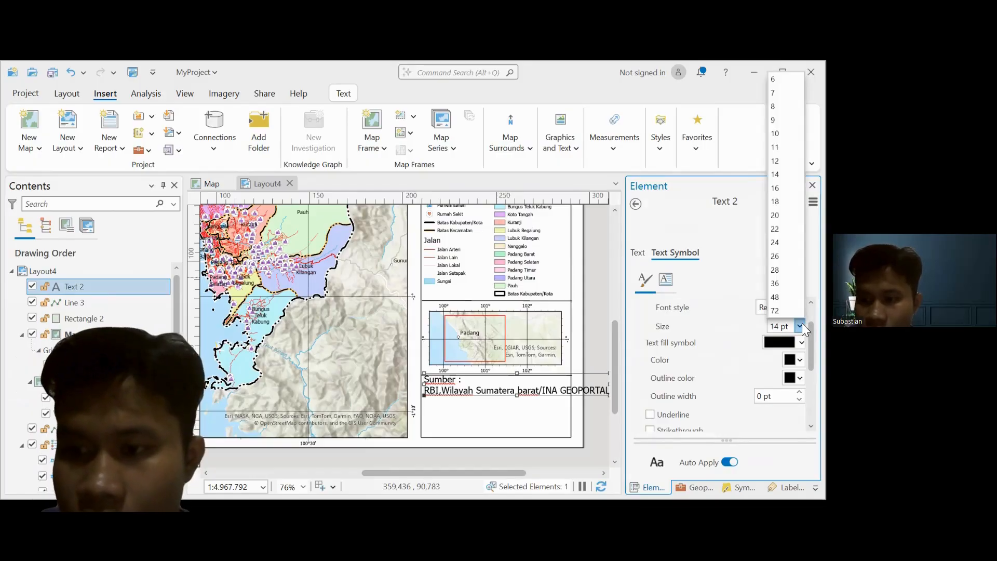
{"action": "left_click", "coordinate": [779, 161]}
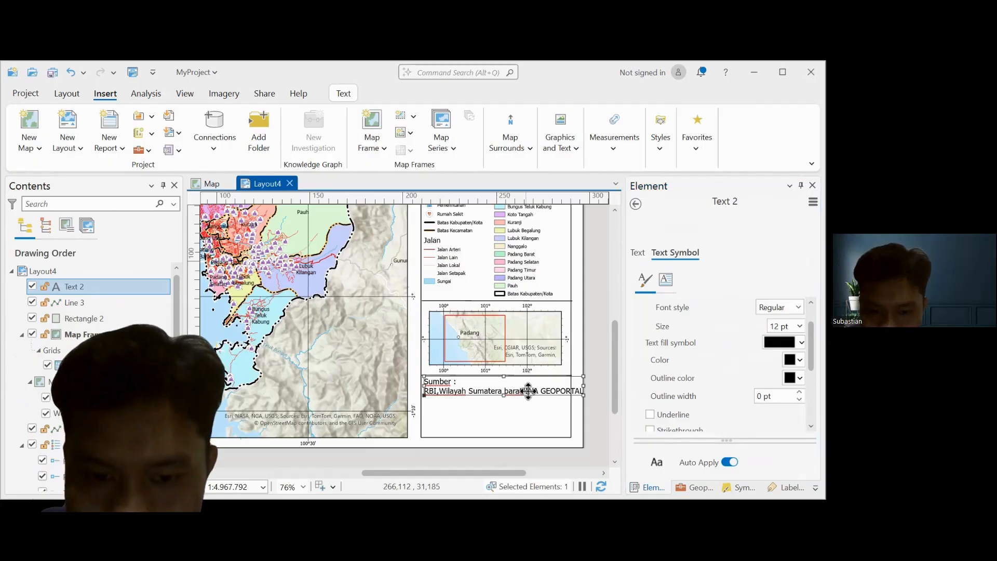
{"action": "left_click_drag", "start_coordinate": [528, 395], "coordinate": [526, 390]}
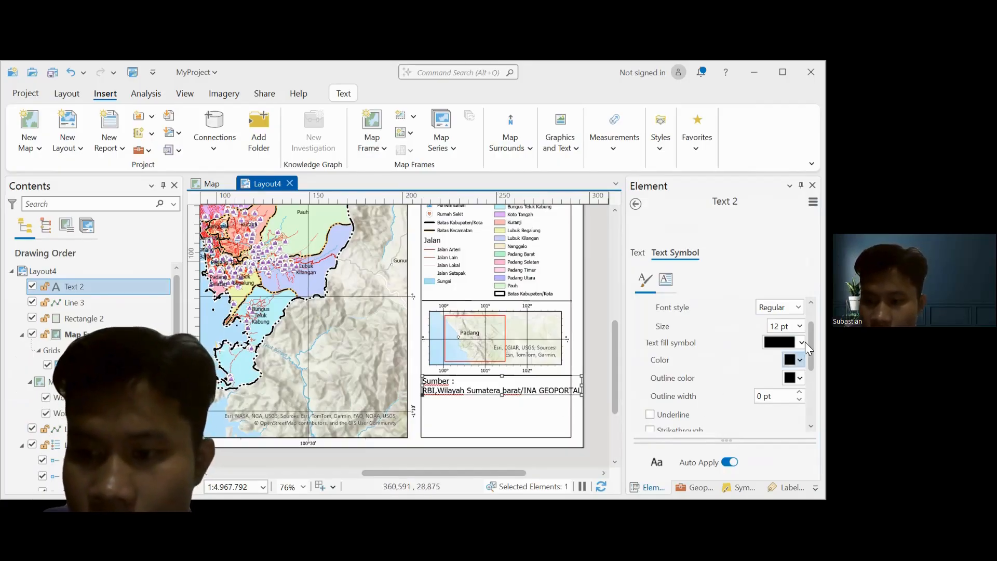
Set the source text's font size to 10 pt and stretch it slightly to fit the side panel's width.
{"action": "left_click", "coordinate": [799, 326]}
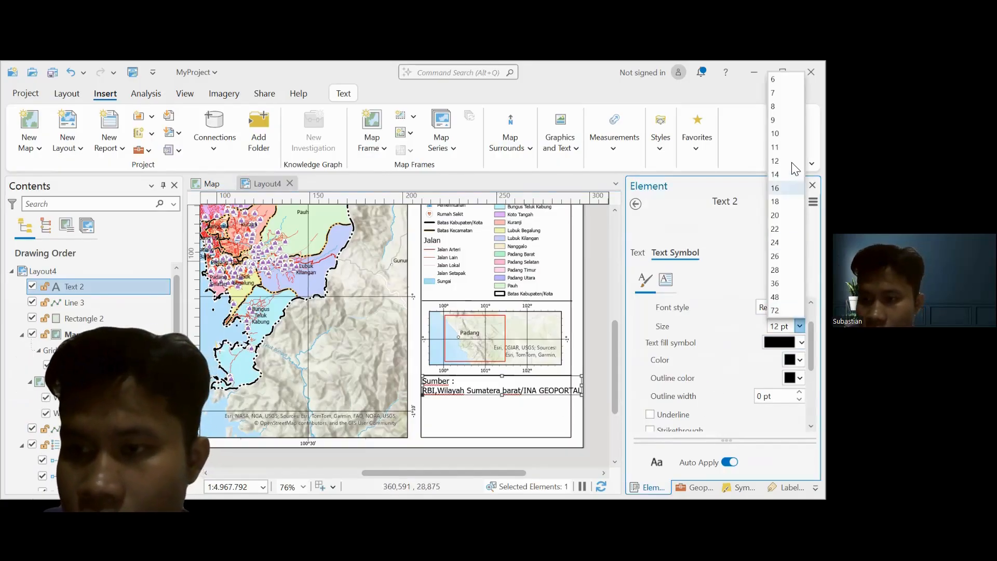
{"action": "left_click", "coordinate": [778, 135]}
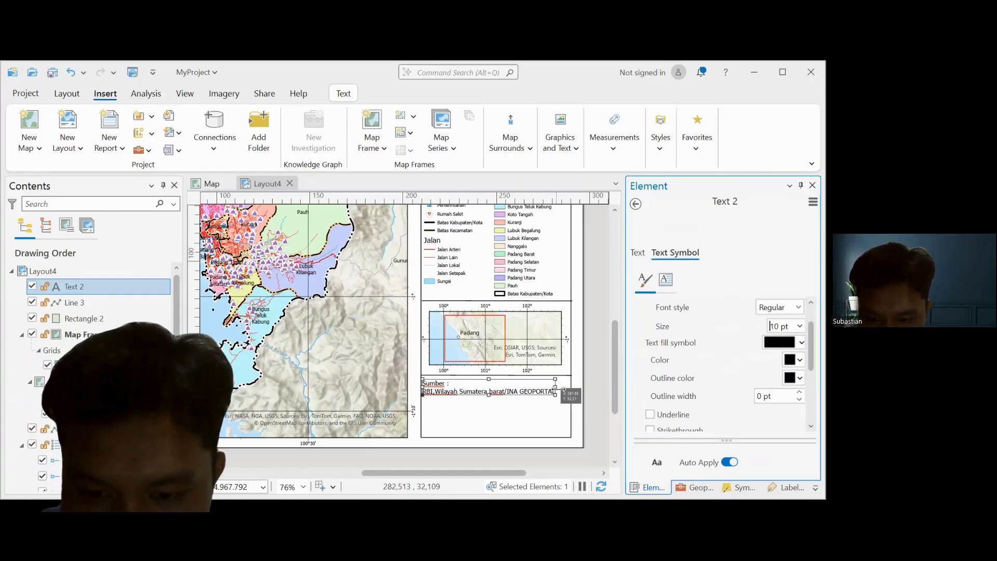
{"action": "left_click_drag", "start_coordinate": [562, 389], "coordinate": [569, 389]}
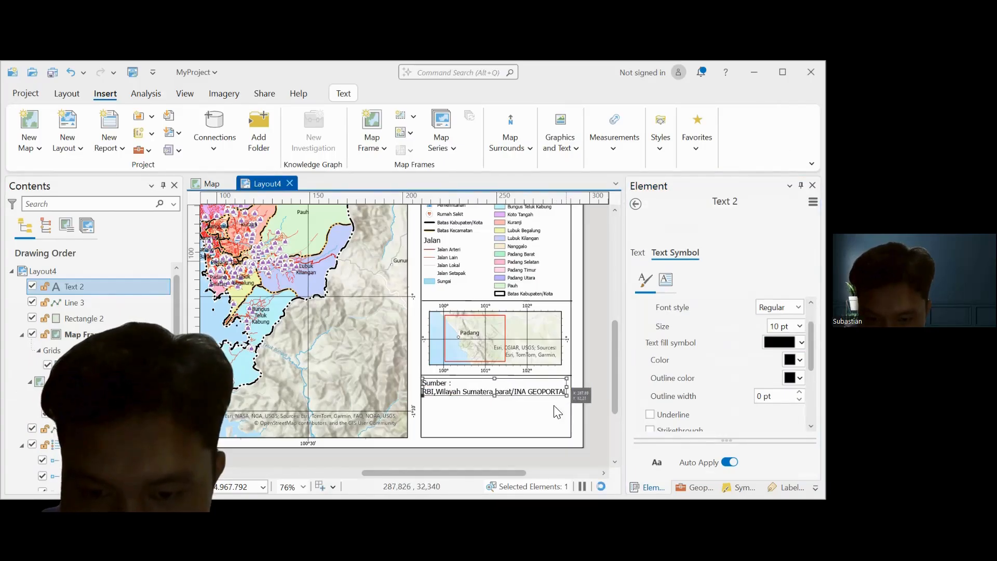
{"action": "left_click", "coordinate": [548, 419]}
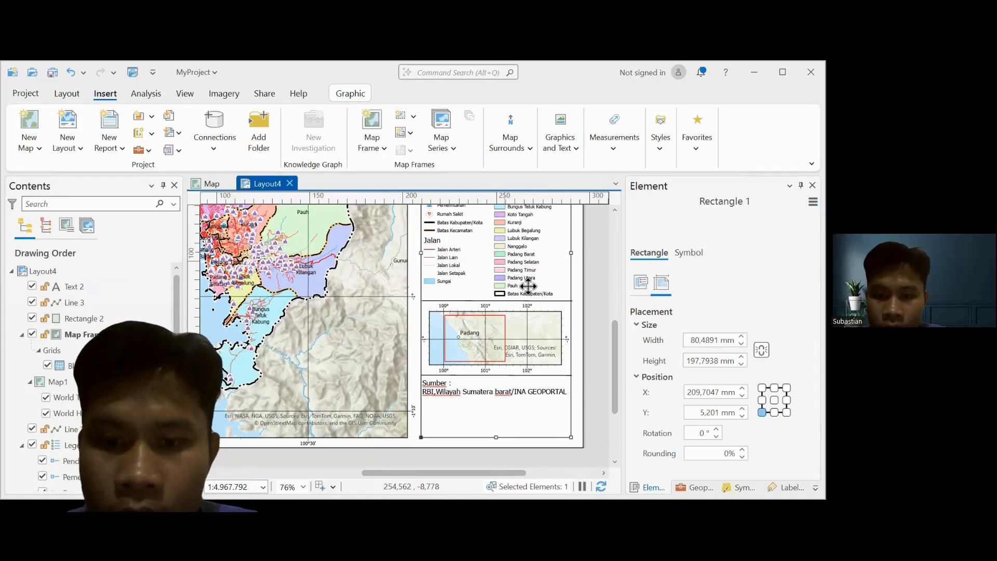
Duplicate the divider line above the inset map and place the copy just below the source text.
{"action": "left_click", "coordinate": [552, 302]}
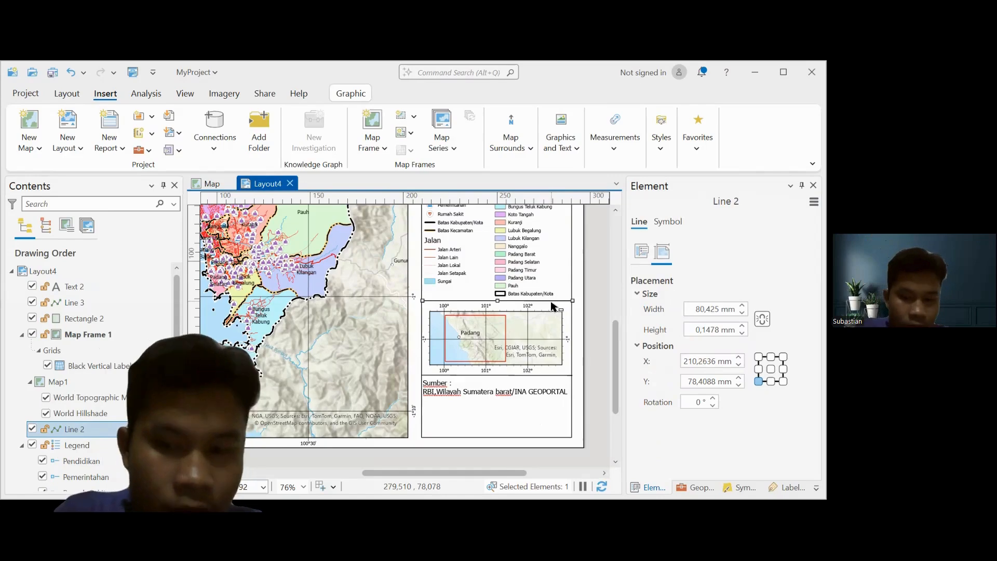
{"action": "key", "text": "ctrl+v"}
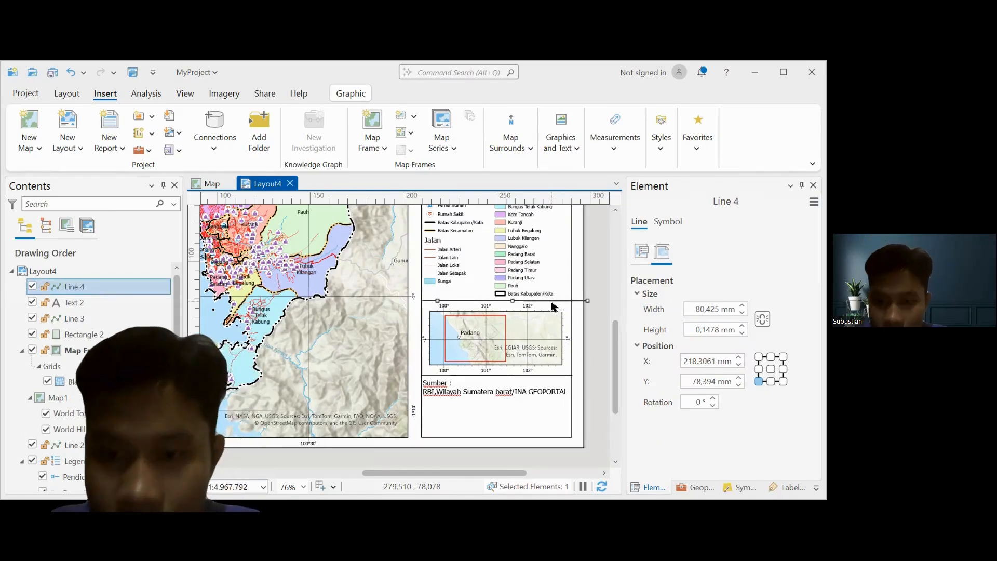
{"action": "left_click_drag", "start_coordinate": [552, 302], "coordinate": [541, 400]}
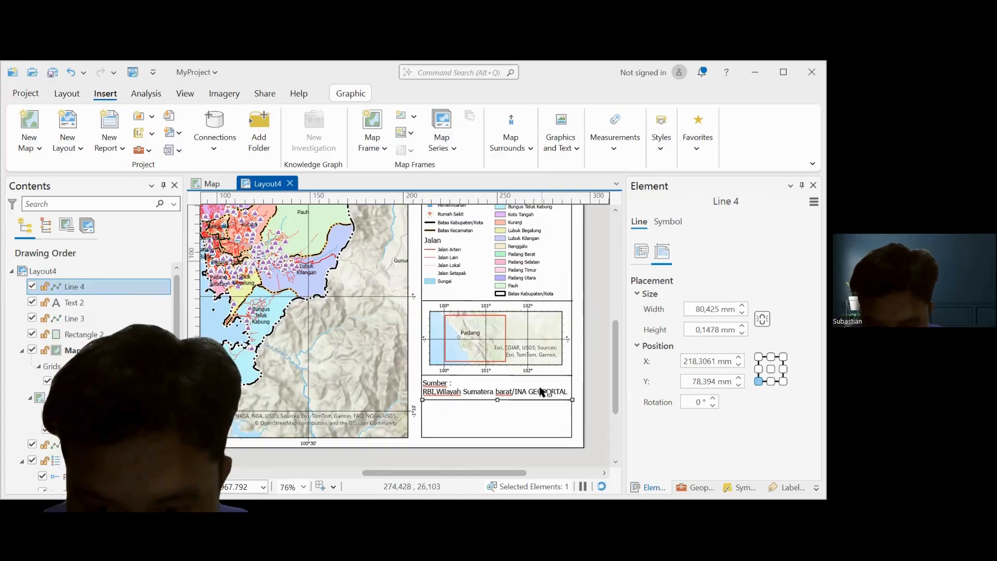
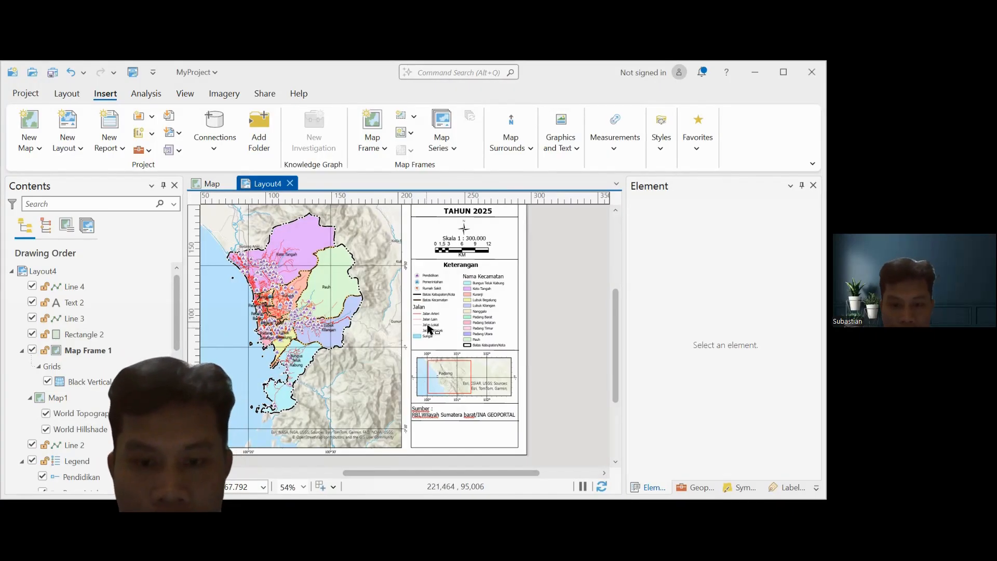
Insert the Universitas Negeri Padang logo, shrink it to about 15.7 mm, and place it at the left of the panel's lowest compartment.
{"action": "scroll", "coordinate": [428, 329], "scroll_direction": "up", "scroll_amount": 3}
{"action": "scroll", "coordinate": [318, 347], "scroll_direction": "up", "scroll_amount": 2}
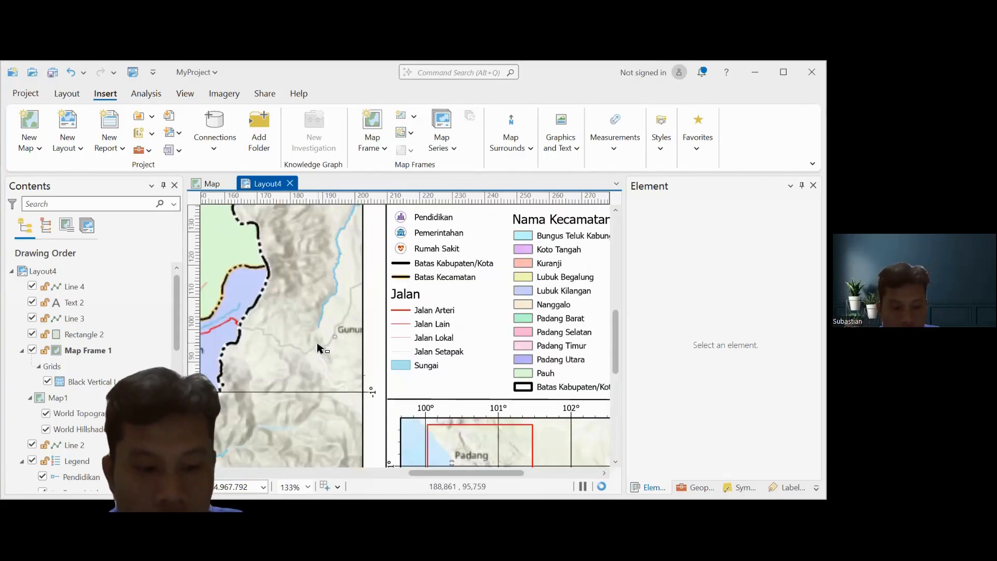
{"action": "left_click_drag", "start_coordinate": [366, 255], "coordinate": [365, 252]}
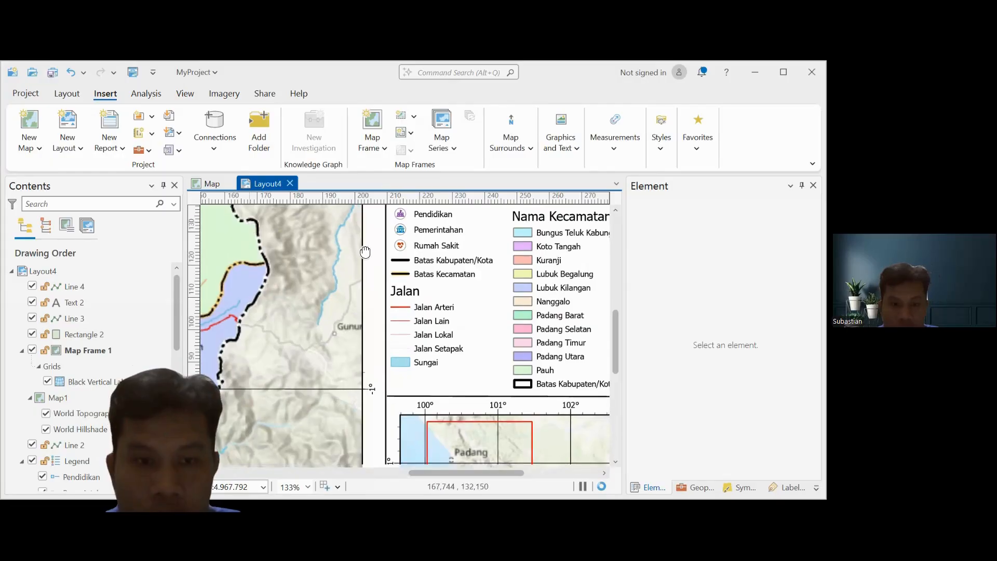
{"action": "left_click_drag", "start_coordinate": [350, 384], "coordinate": [435, 275]}
{"action": "left_click_drag", "start_coordinate": [450, 336], "coordinate": [431, 276]}
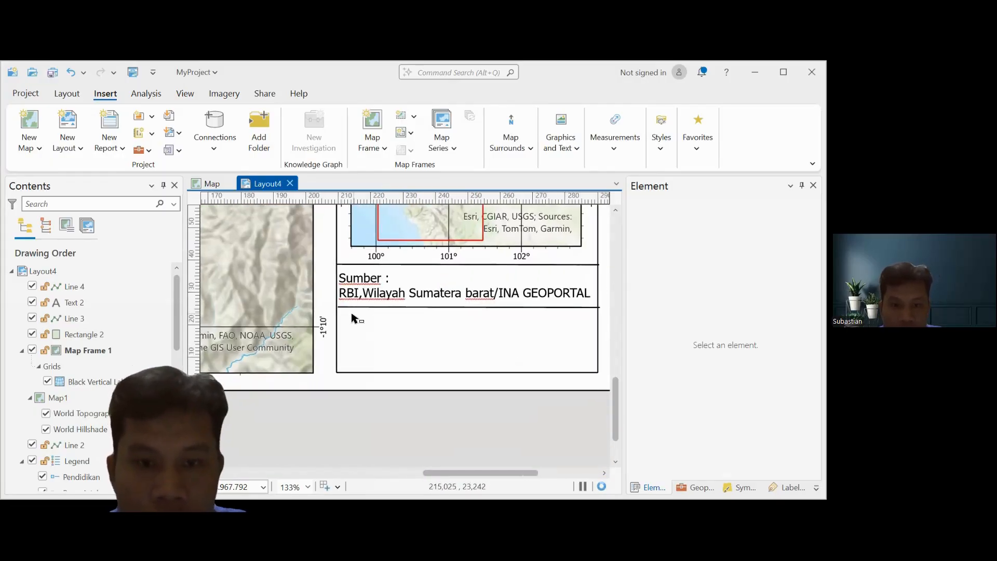
{"action": "left_click", "coordinate": [353, 312]}
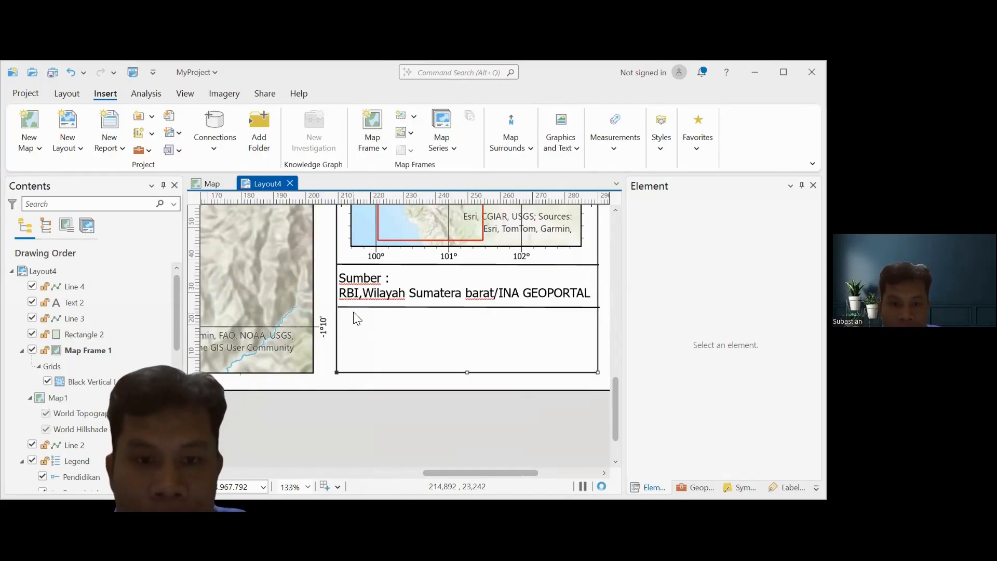
{"action": "left_click", "coordinate": [383, 144]}
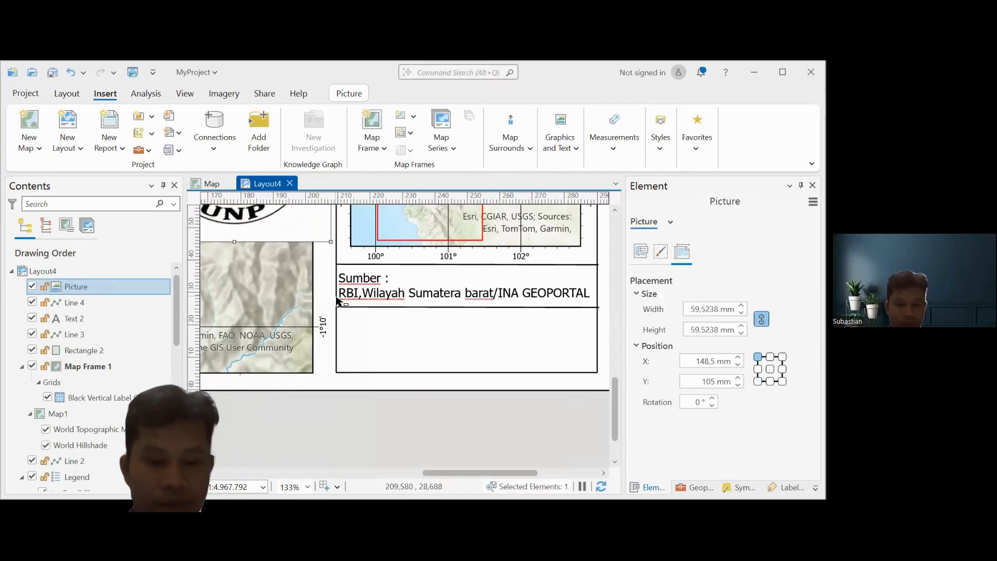
{"action": "left_click_drag", "start_coordinate": [305, 220], "coordinate": [366, 337]}
{"action": "left_click", "coordinate": [472, 374]}
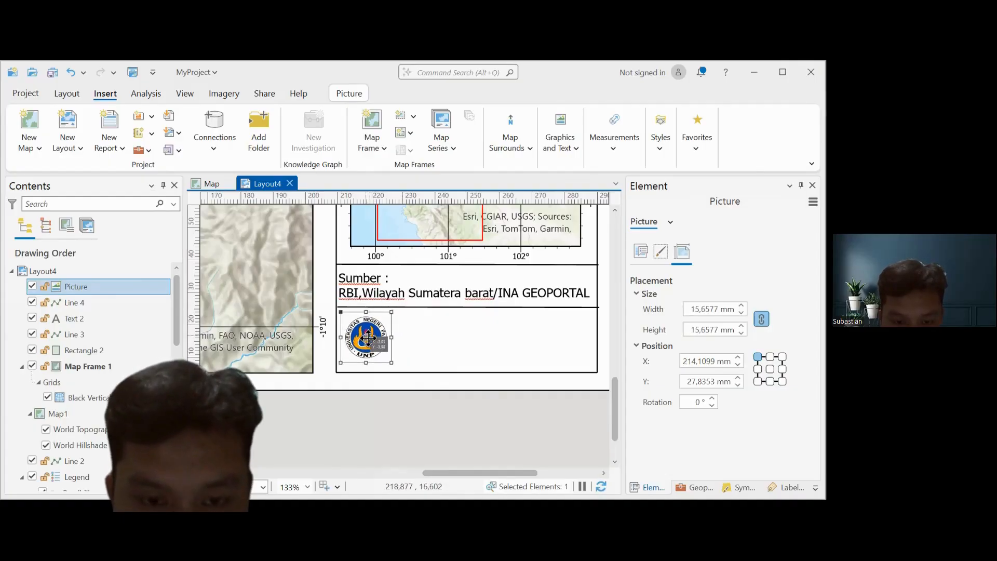
{"action": "left_click", "coordinate": [429, 343]}
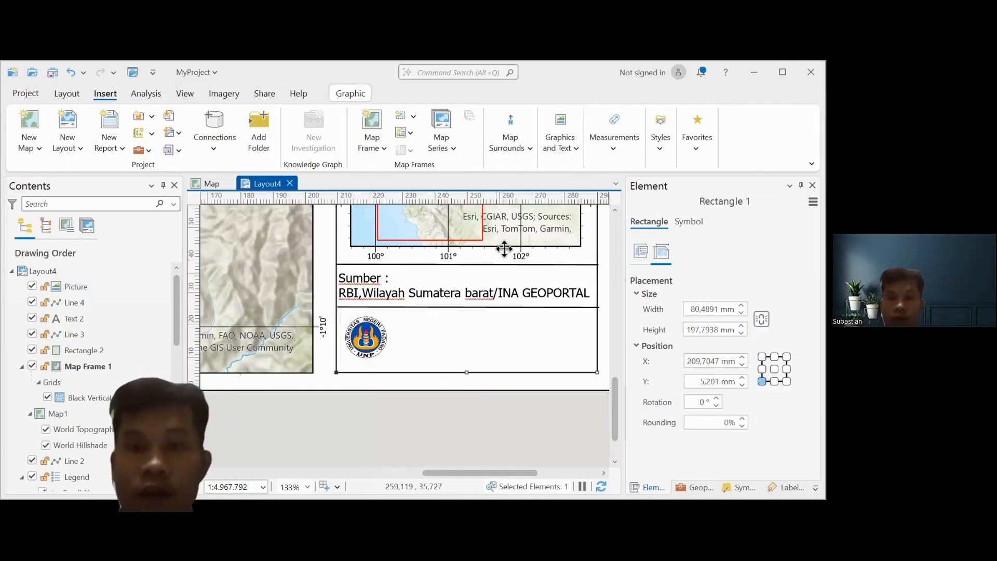
Add a 12 pt text element beside the university logo and move it up near the compartment's upper edge.
{"action": "left_click", "coordinate": [561, 142]}
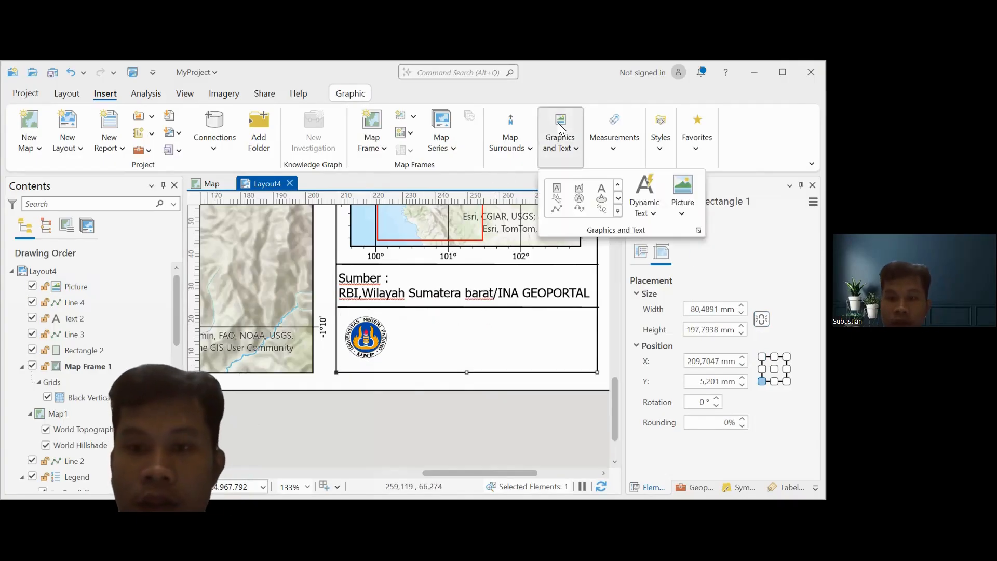
{"action": "left_click", "coordinate": [601, 189]}
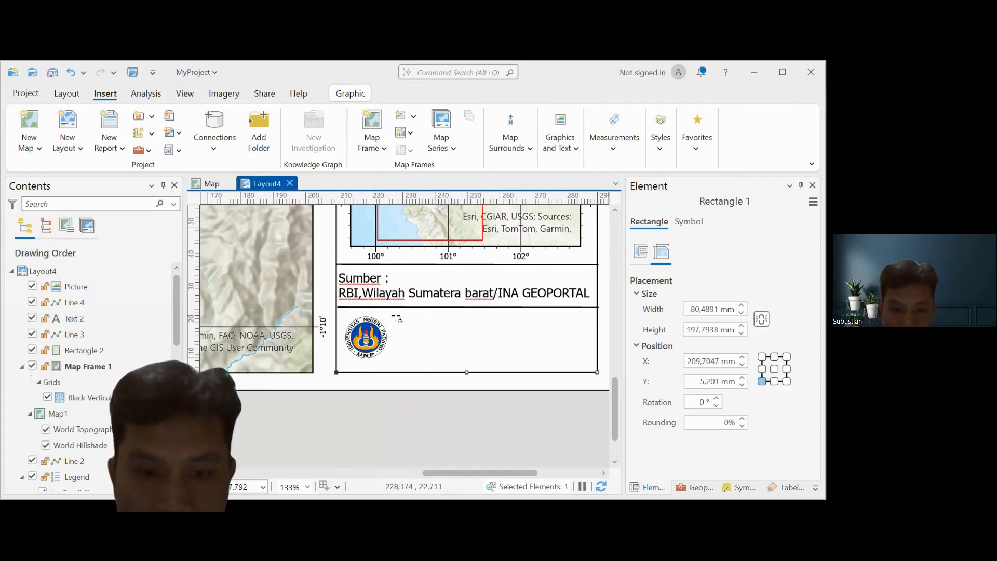
{"action": "left_click_drag", "start_coordinate": [393, 316], "coordinate": [595, 370]}
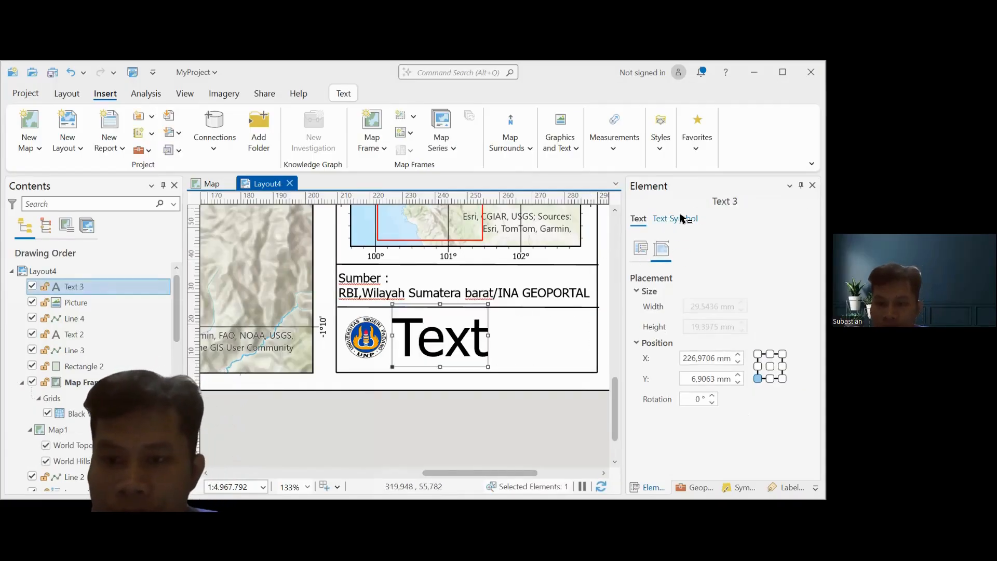
{"action": "left_click", "coordinate": [681, 218]}
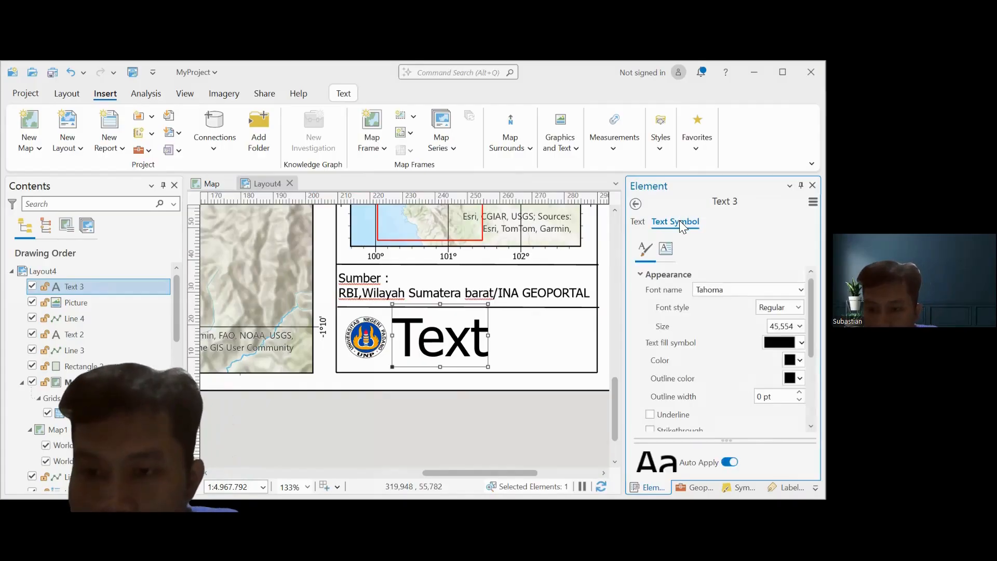
{"action": "left_click", "coordinate": [801, 327]}
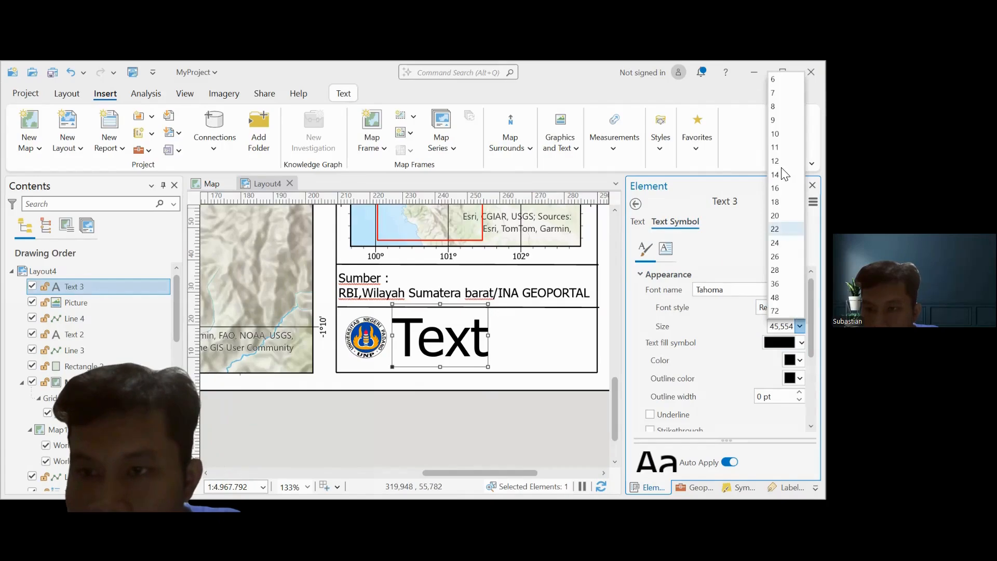
{"action": "left_click", "coordinate": [776, 158]}
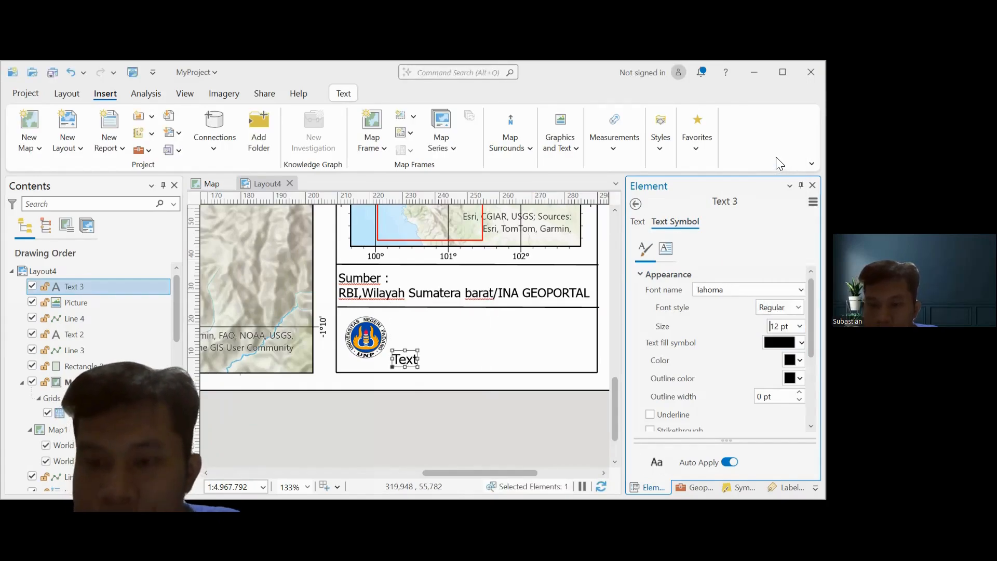
{"action": "left_click", "coordinate": [404, 359]}
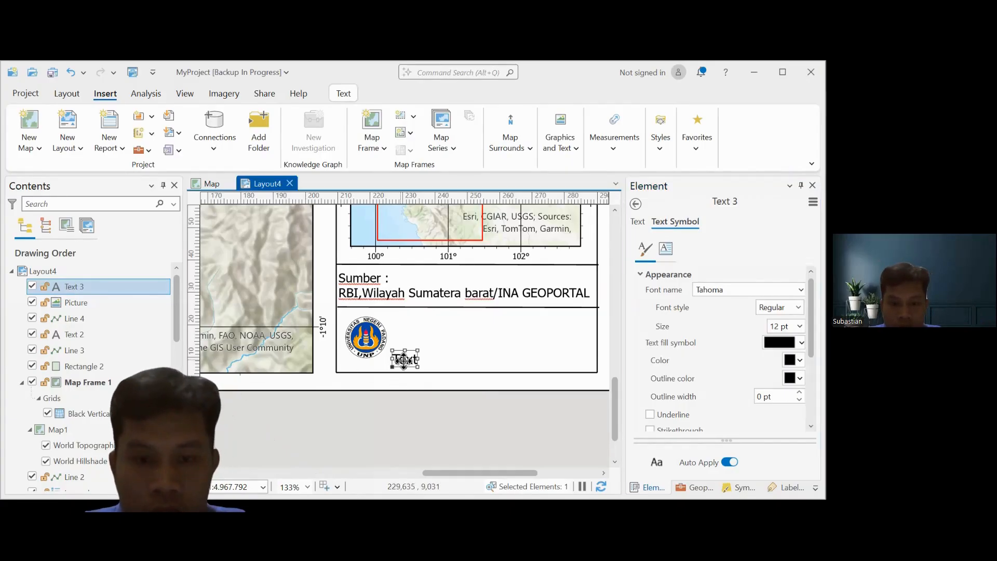
{"action": "left_click_drag", "start_coordinate": [404, 359], "coordinate": [411, 324]}
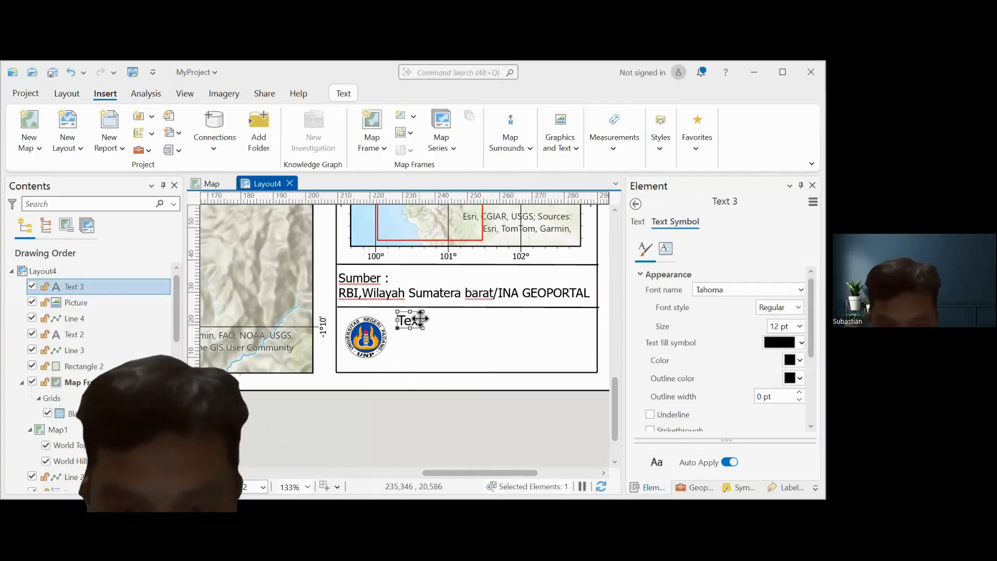
Fill the text with "Nama" and "Nim" lines for the author's name and student number plus "Prodi : Geografi NK", and fit it inside the compartment.
{"action": "double_click", "coordinate": [415, 327]}
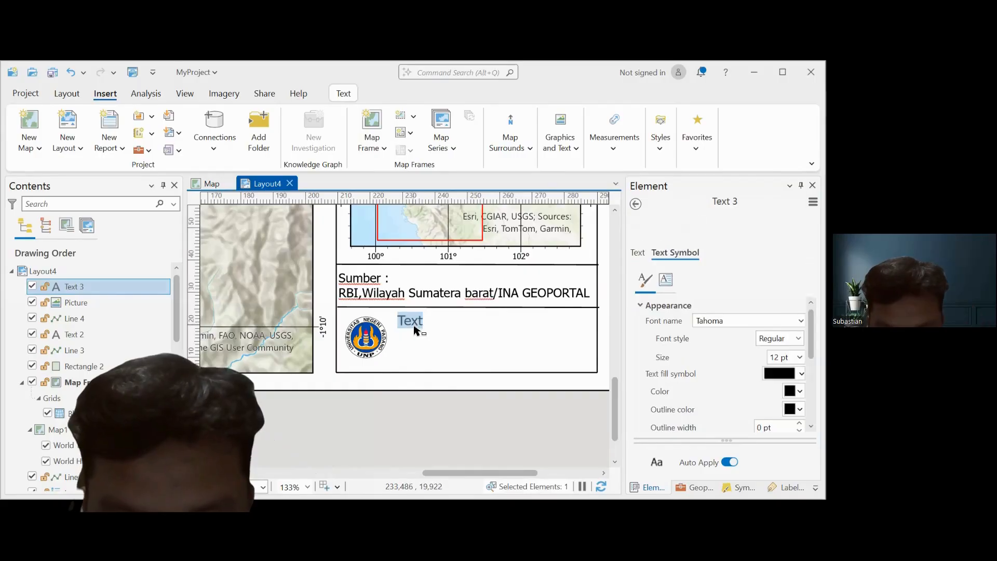
{"action": "type", "text": "Nama : Subastian Lopez"}
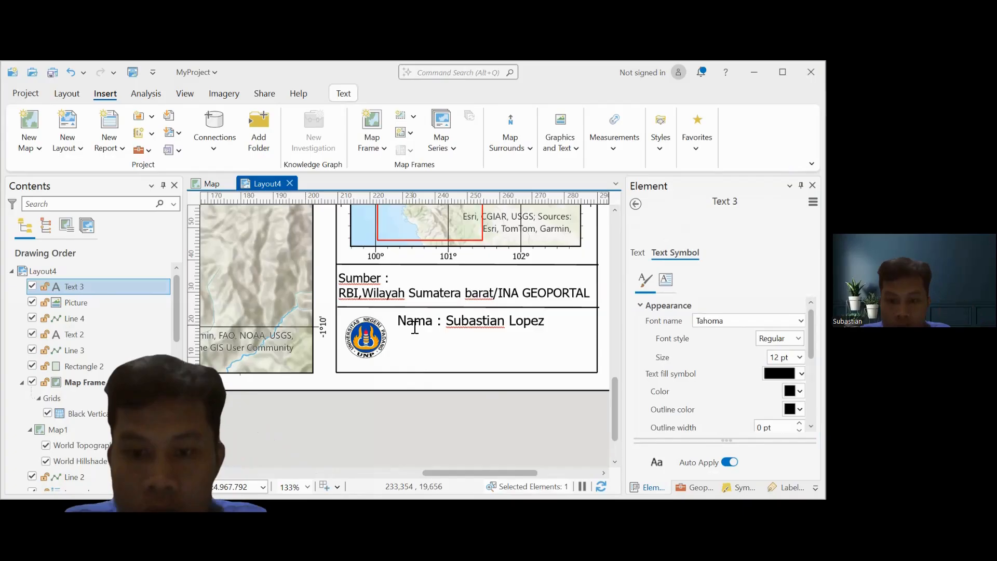
{"action": "key", "text": "Return"}
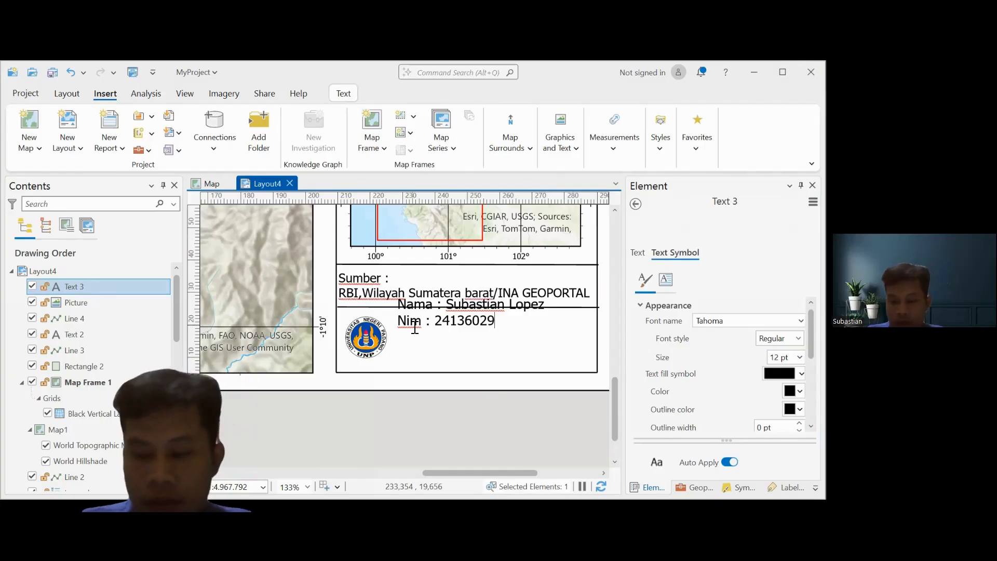
{"action": "key", "text": "Return"}
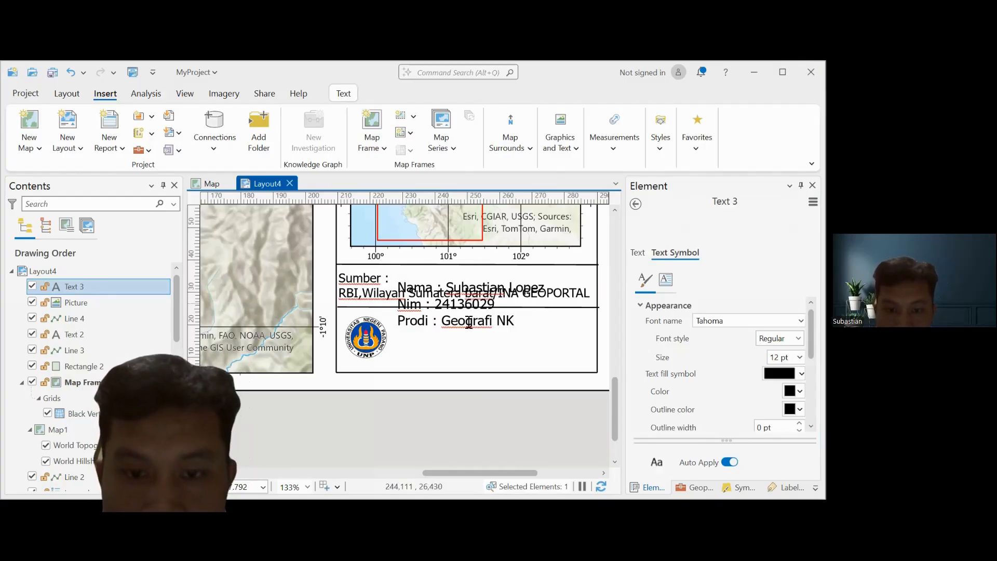
{"action": "left_click", "coordinate": [490, 357]}
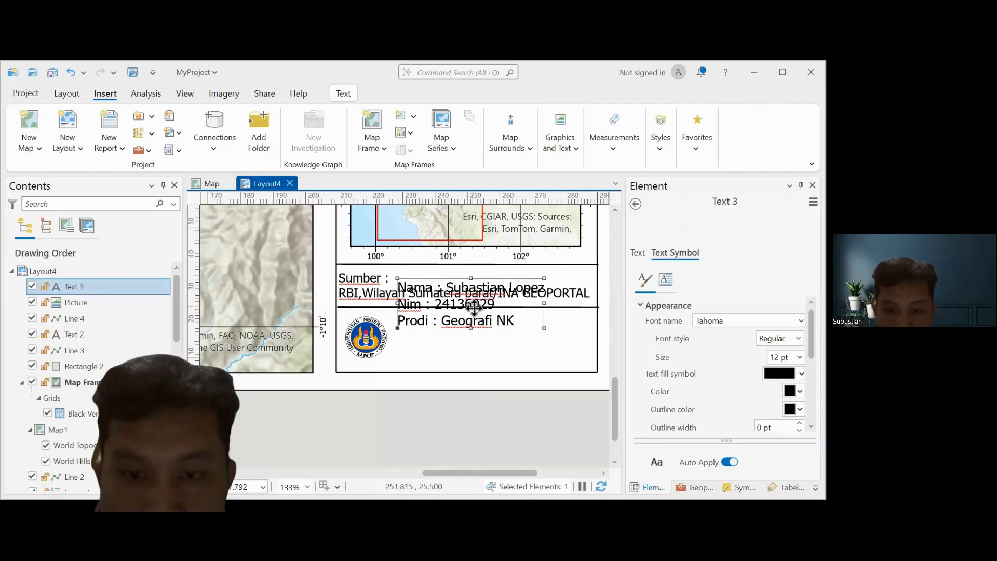
{"action": "left_click_drag", "start_coordinate": [474, 307], "coordinate": [520, 343]}
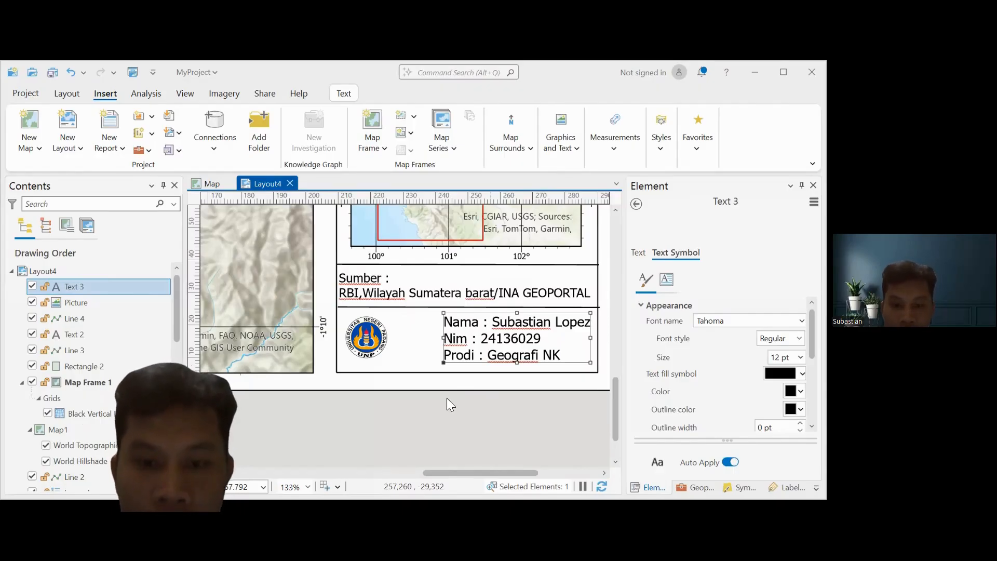
{"action": "left_click", "coordinate": [415, 338]}
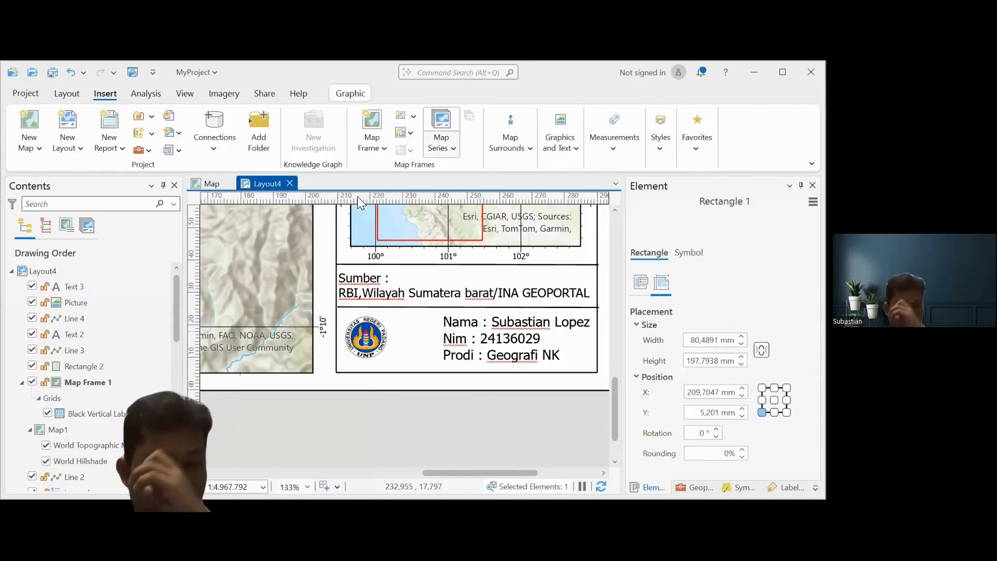
Insert the Fakultas Ilmu Sosial UNP logo, shrink it to about 20 mm or less, and position it right of the university logo.
{"action": "key", "text": "ctrl+v"}
{"action": "left_click_drag", "start_coordinate": [313, 224], "coordinate": [430, 367]}
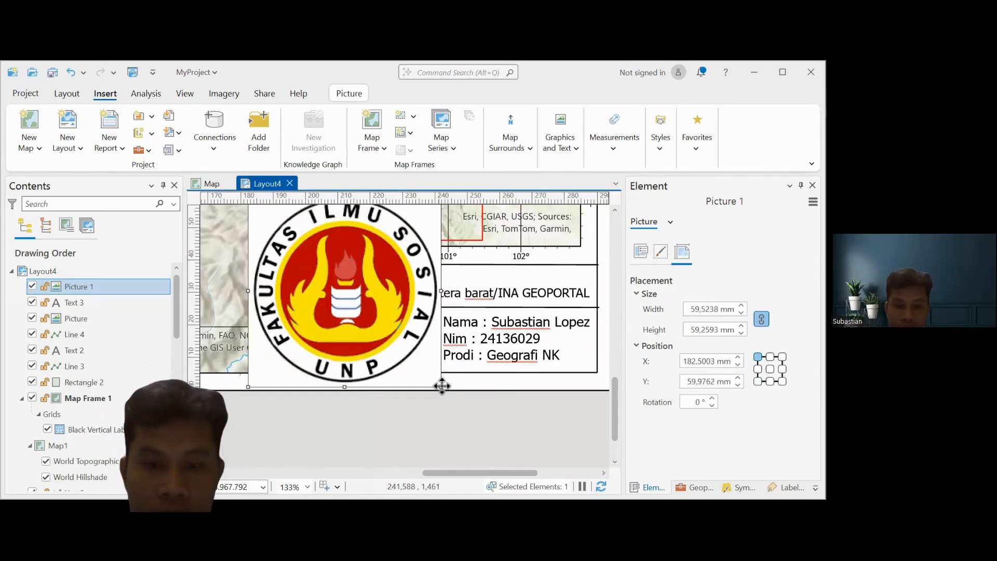
{"action": "left_click_drag", "start_coordinate": [442, 387], "coordinate": [396, 315]}
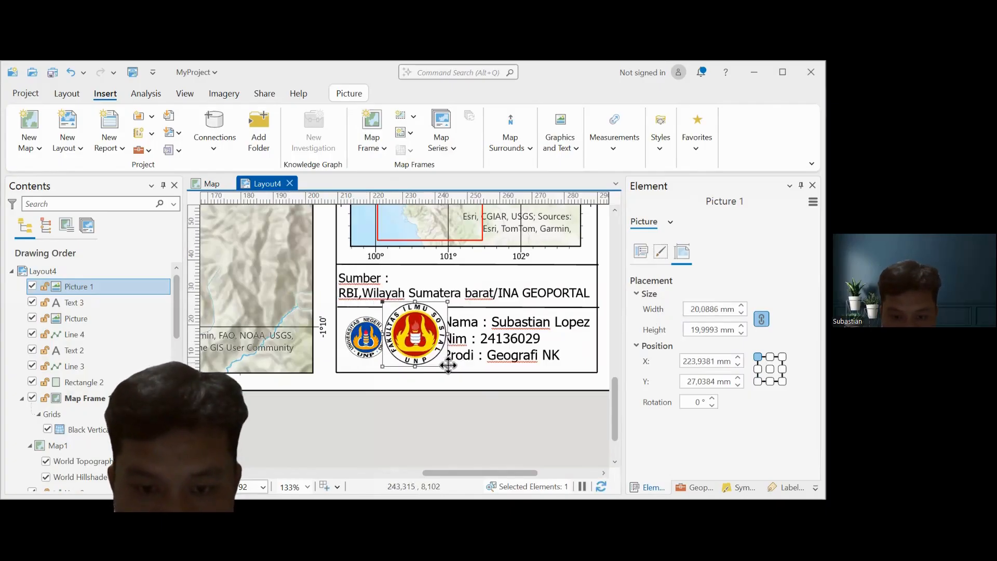
{"action": "left_click_drag", "start_coordinate": [448, 366], "coordinate": [498, 375]}
Try to enlarge the university logo to about 19.2 mm, and undo the last two layout changes.
{"action": "left_click", "coordinate": [378, 348]}
{"action": "left_click_drag", "start_coordinate": [391, 361], "coordinate": [441, 340]}
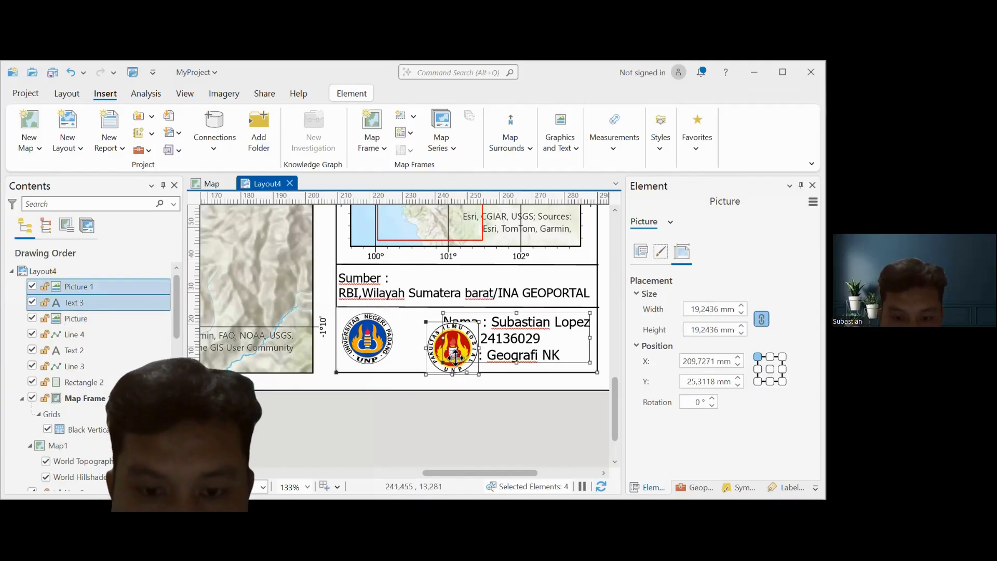
{"action": "left_click", "coordinate": [74, 73]}
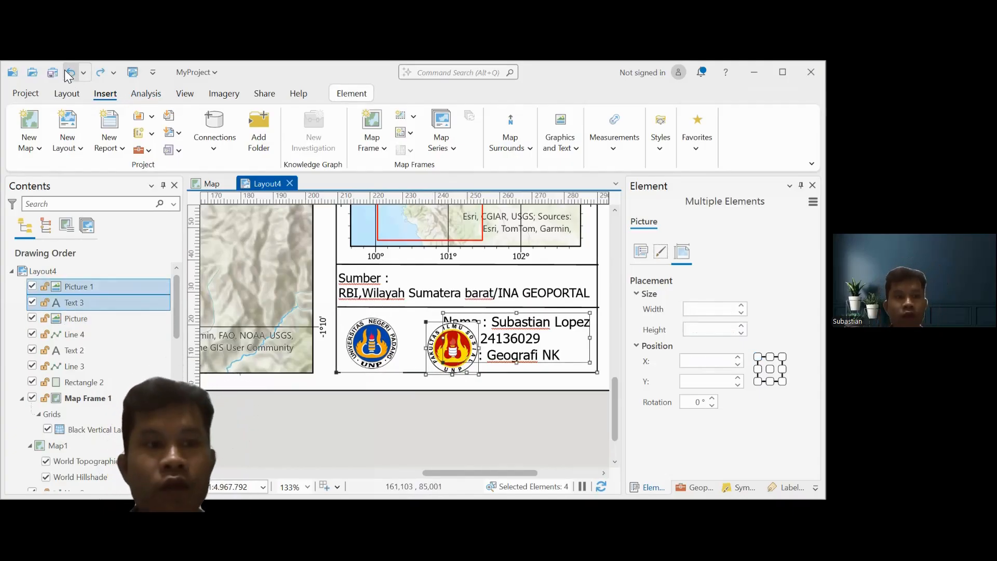
{"action": "left_click", "coordinate": [70, 74]}
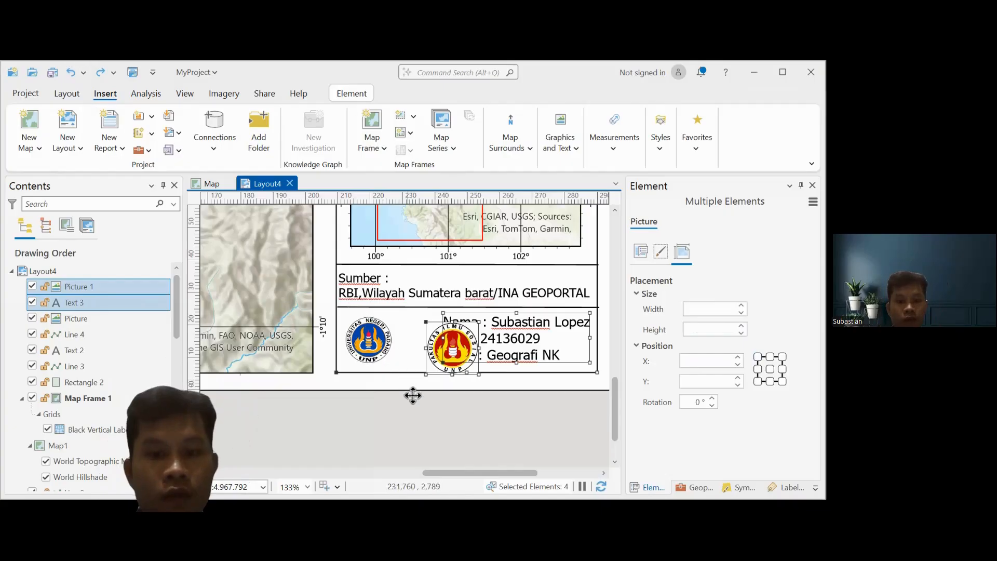
Enlarge the university logo to about 19.1 mm, shift it toward the compartment's upper-left corner, and move the faculty logo right beside it.
{"action": "left_click", "coordinate": [365, 340]}
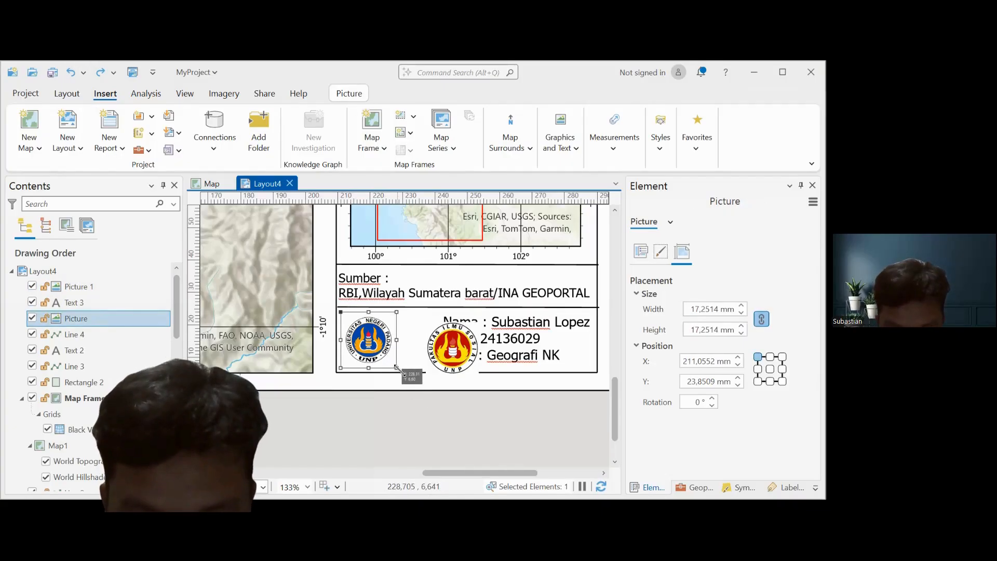
{"action": "left_click_drag", "start_coordinate": [398, 368], "coordinate": [403, 374]}
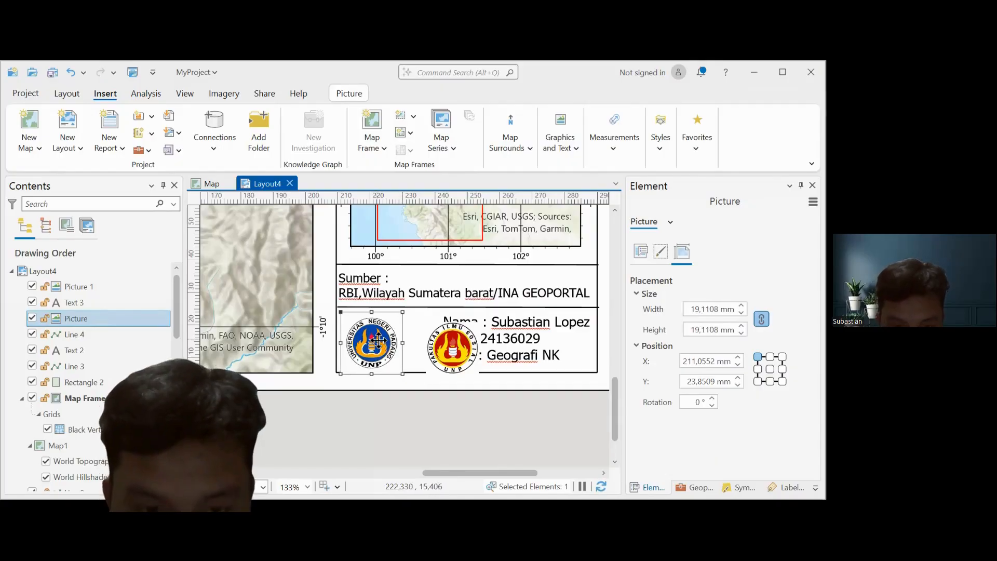
{"action": "left_click_drag", "start_coordinate": [376, 340], "coordinate": [374, 337]}
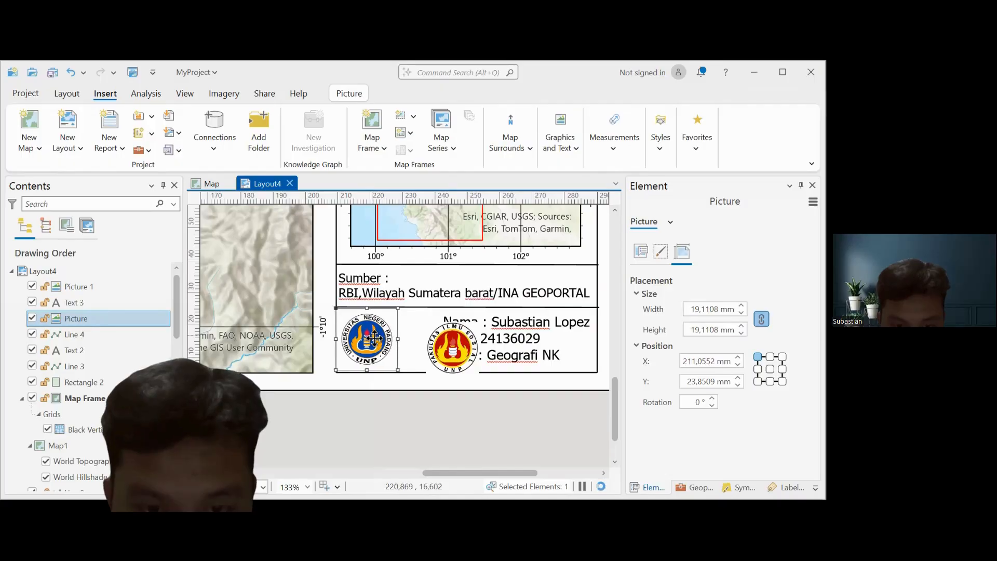
{"action": "left_click", "coordinate": [450, 341]}
{"action": "left_click_drag", "start_coordinate": [450, 341], "coordinate": [421, 338]}
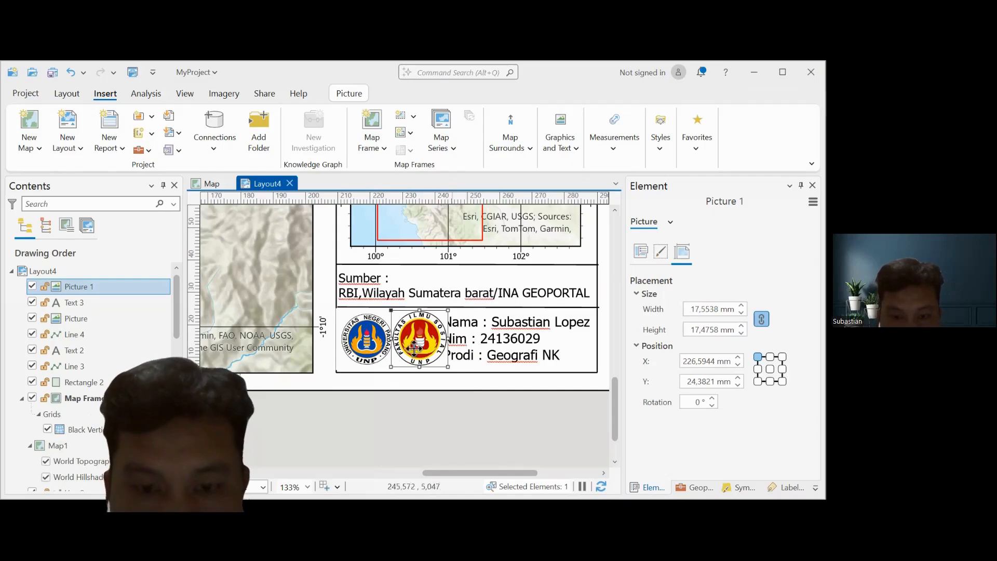
Shrink the university logo to about 17.6 mm and the faculty logo to about 12.6 mm, keeping the faculty logo clear of the author text.
{"action": "left_click", "coordinate": [369, 342]}
{"action": "left_click_drag", "start_coordinate": [396, 366], "coordinate": [393, 365]}
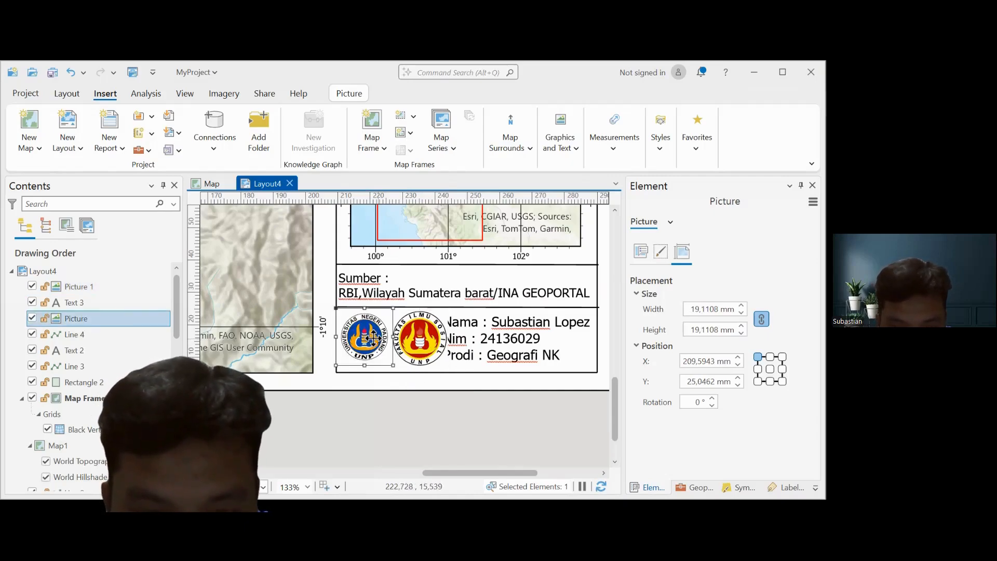
{"action": "left_click_drag", "start_coordinate": [370, 334], "coordinate": [370, 338]}
{"action": "left_click", "coordinate": [420, 340]}
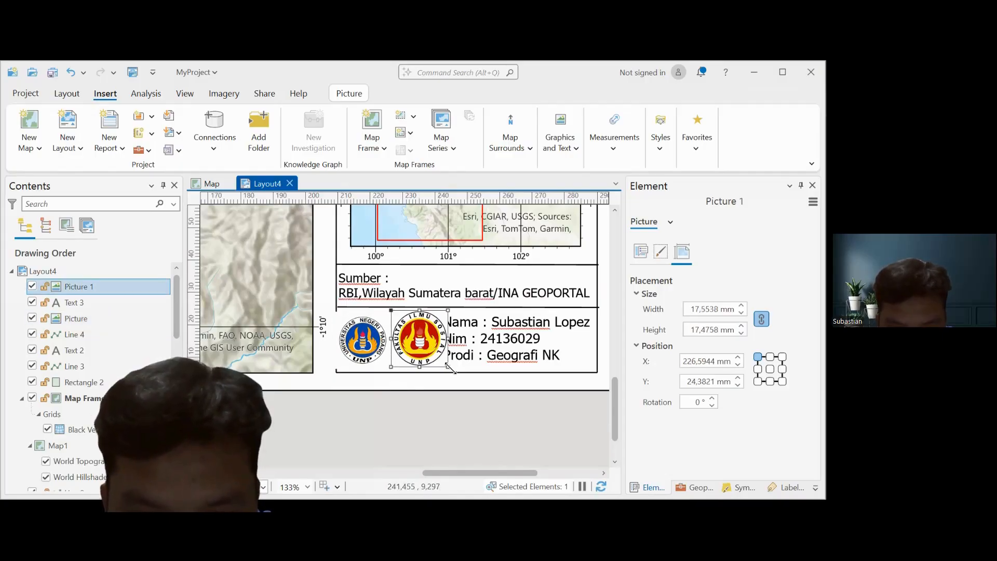
{"action": "left_click_drag", "start_coordinate": [447, 367], "coordinate": [416, 342]}
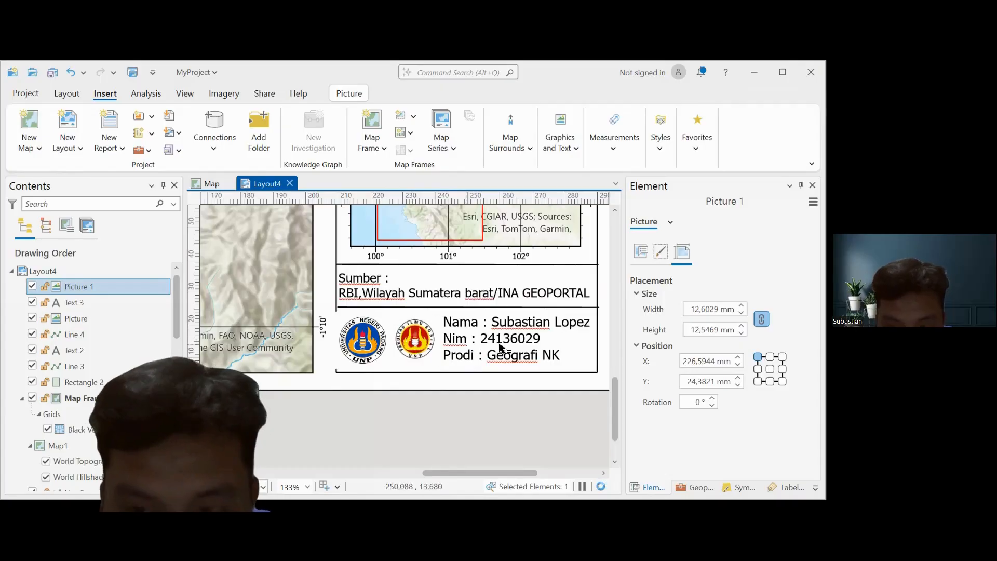
{"action": "left_click", "coordinate": [509, 339]}
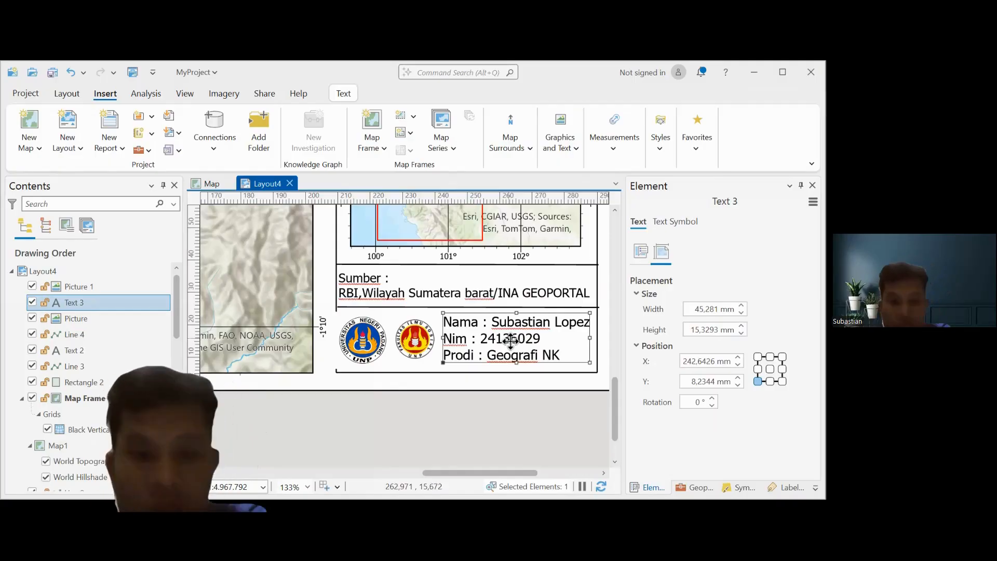
Reduce the university logo to about 13.9 mm and the faculty logo to about 11.7 mm, and place them side by side.
{"action": "left_click", "coordinate": [378, 342]}
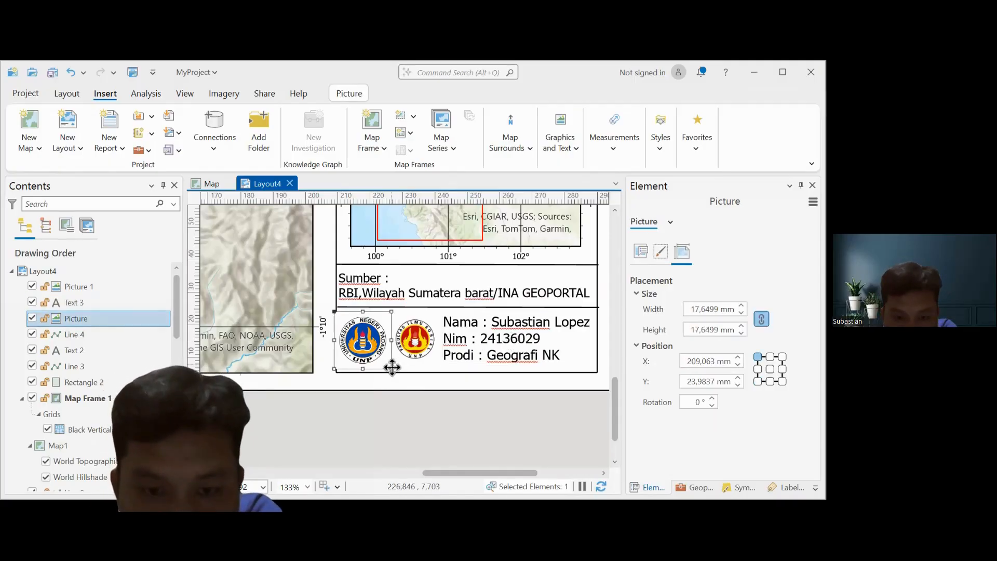
{"action": "left_click_drag", "start_coordinate": [391, 369], "coordinate": [366, 344]}
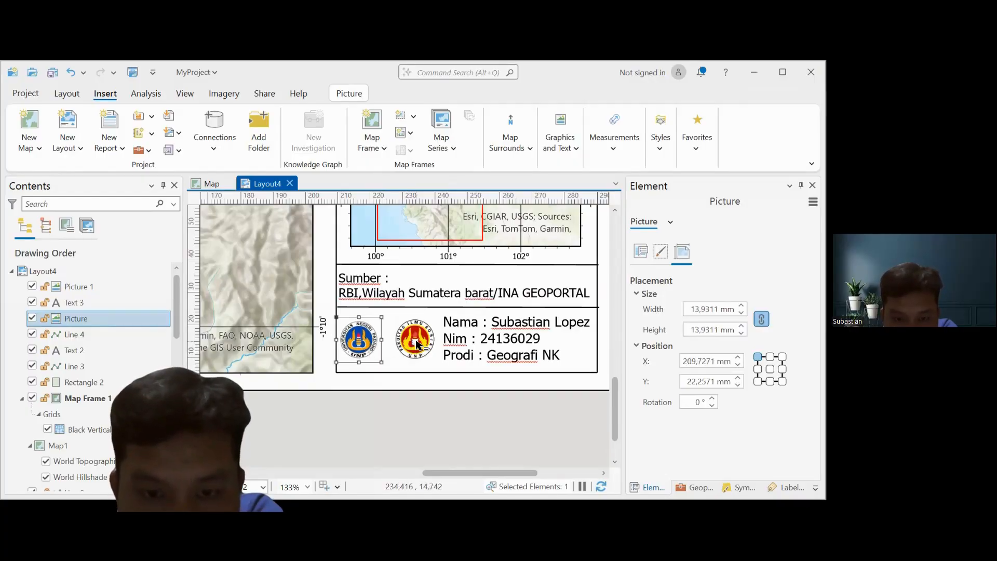
{"action": "left_click", "coordinate": [418, 341]}
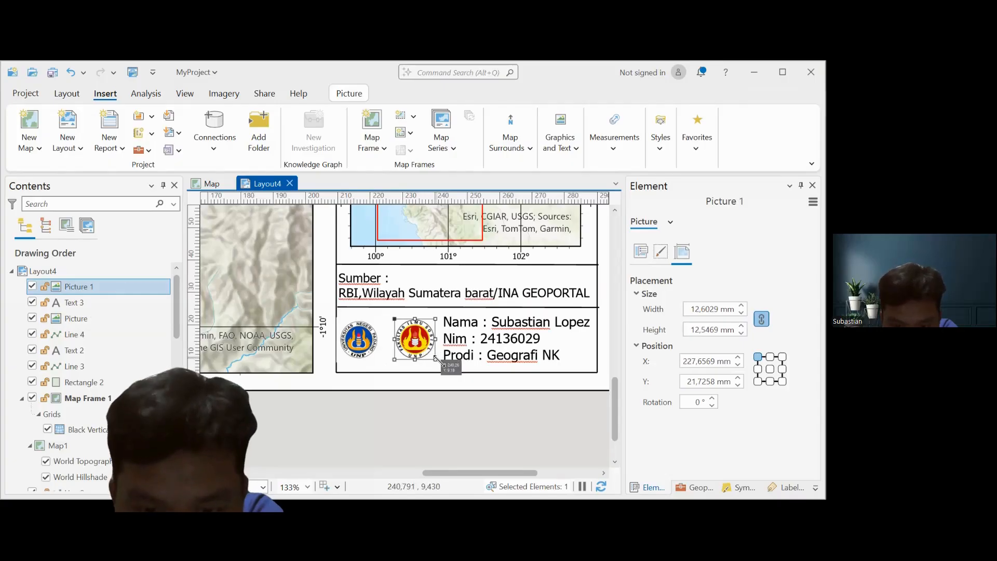
{"action": "mouse_move", "coordinate": [440, 360]}
{"action": "left_mouse_down"}
{"action": "mouse_move", "coordinate": [413, 336]}
{"action": "mouse_move", "coordinate": [406, 341]}
{"action": "mouse_move", "coordinate": [423, 361]}
{"action": "mouse_move", "coordinate": [406, 341]}
{"action": "mouse_move", "coordinate": [426, 362]}
{"action": "left_mouse_up"}
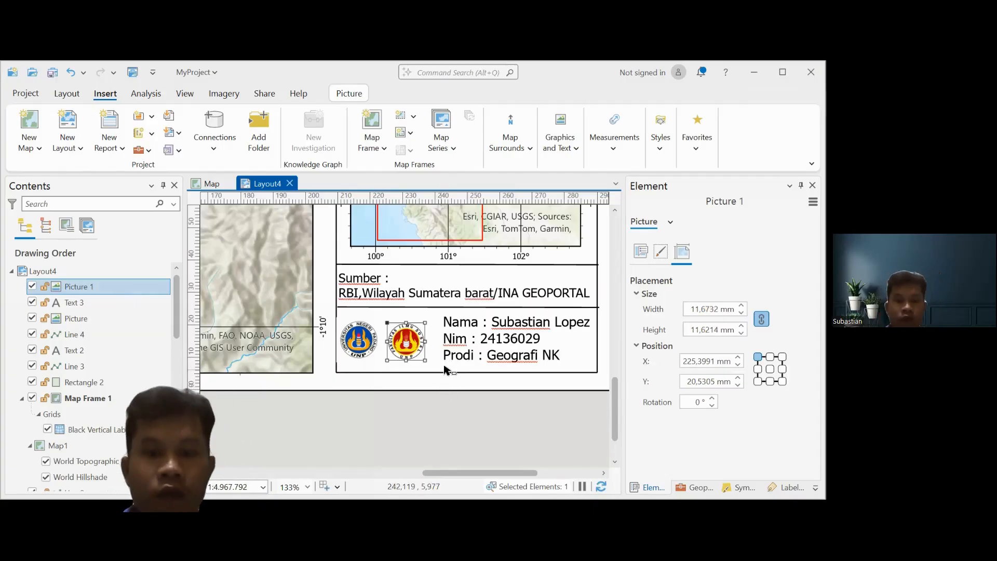
{"action": "left_click", "coordinate": [443, 363]}
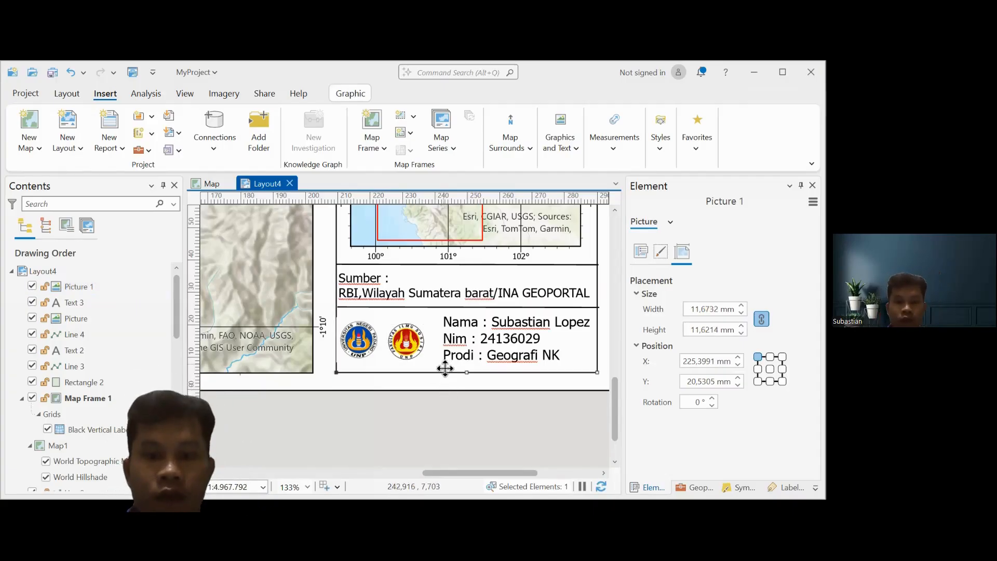
Space out the "Nim" and "Prodi" lines in the author text so their colons align with the one after "Nama".
{"action": "left_click", "coordinate": [477, 338]}
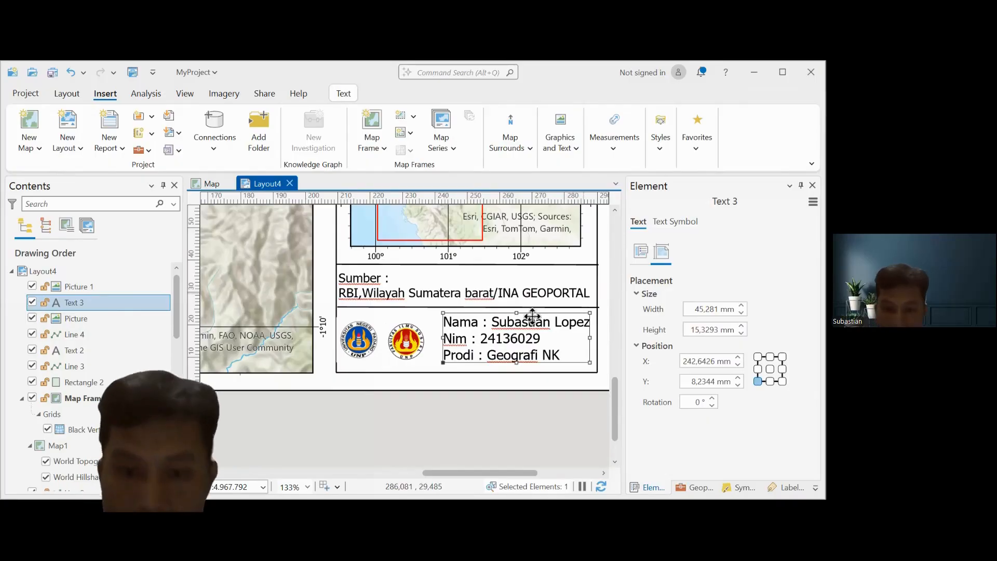
{"action": "double_click", "coordinate": [477, 344]}
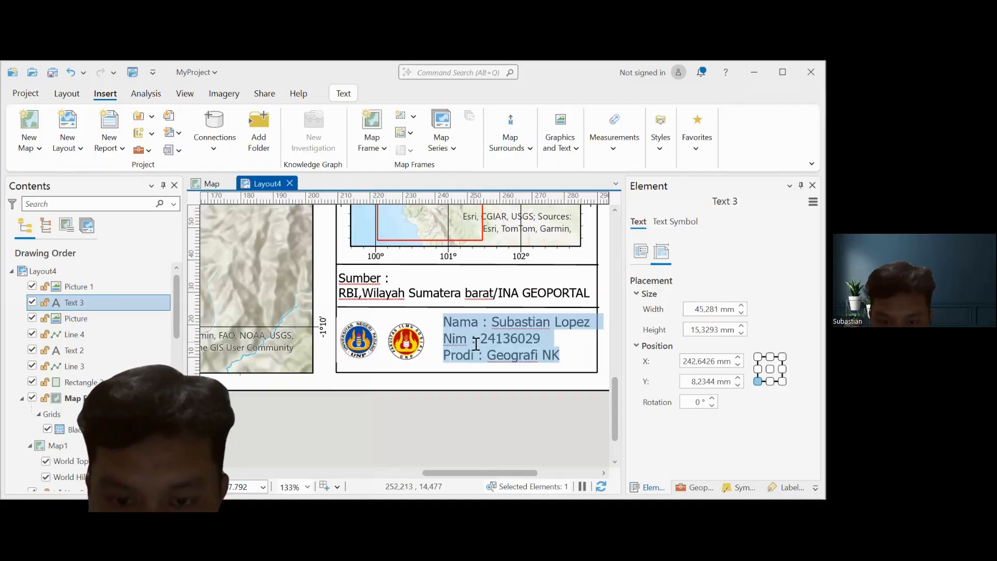
{"action": "left_click", "coordinate": [474, 341]}
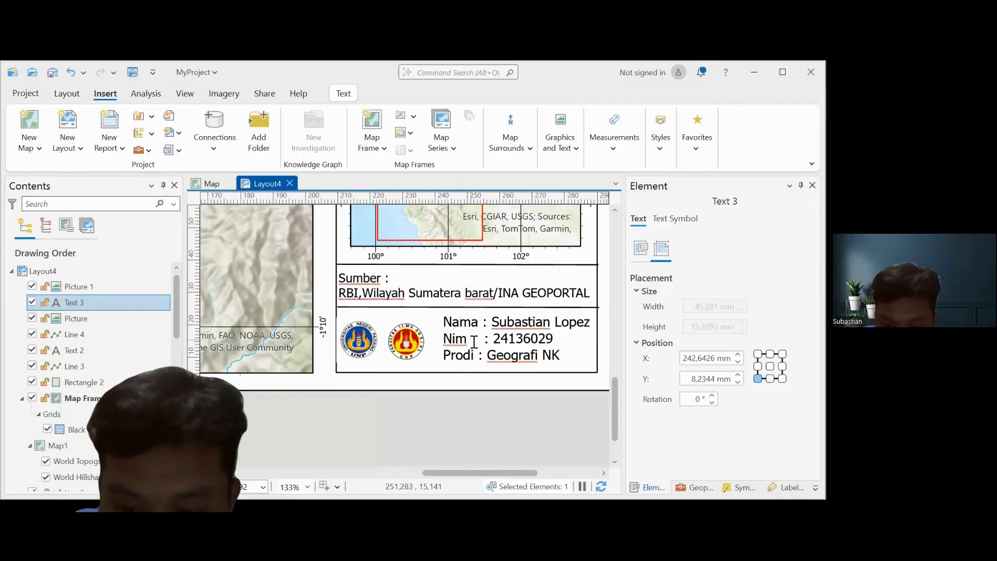
{"action": "key", "text": "BackSpace"}
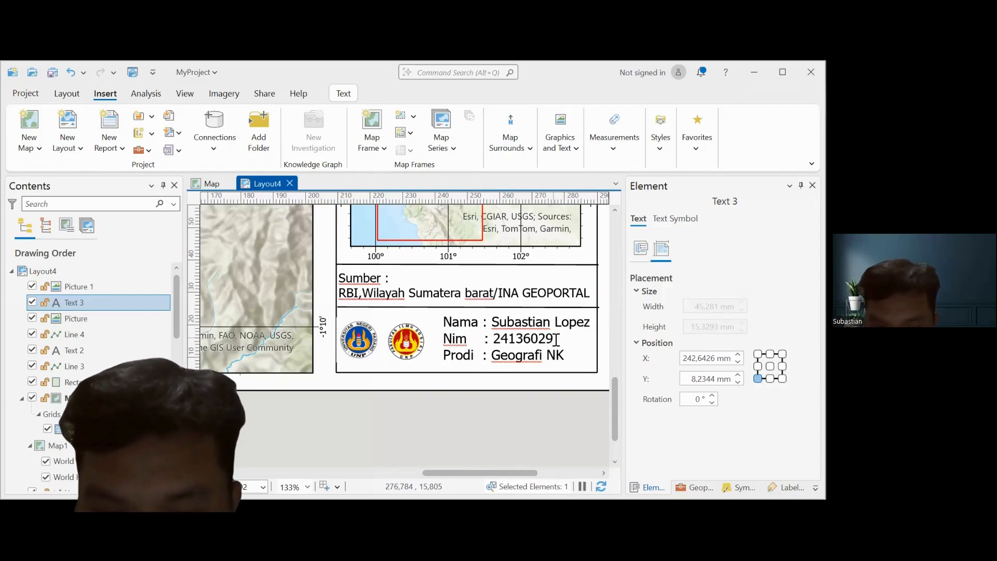
{"action": "key", "text": "BackSpace"}
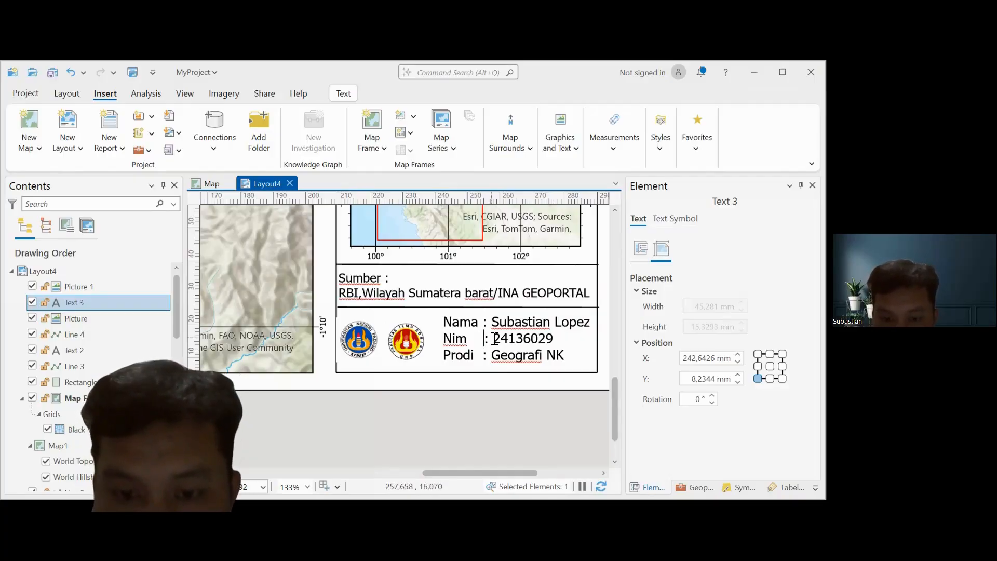
{"action": "key", "text": "BackSpace"}
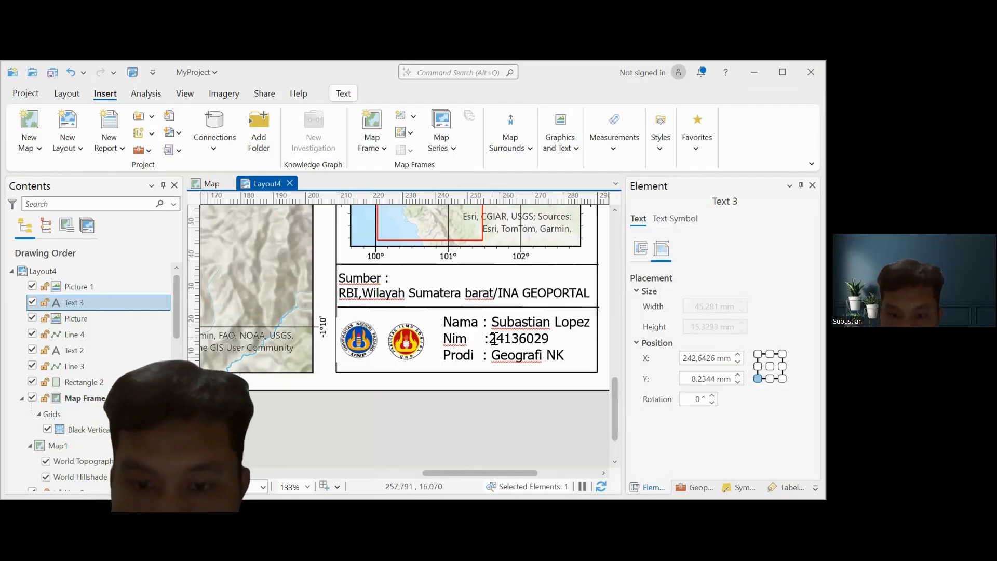
{"action": "key", "text": "BackSpace"}
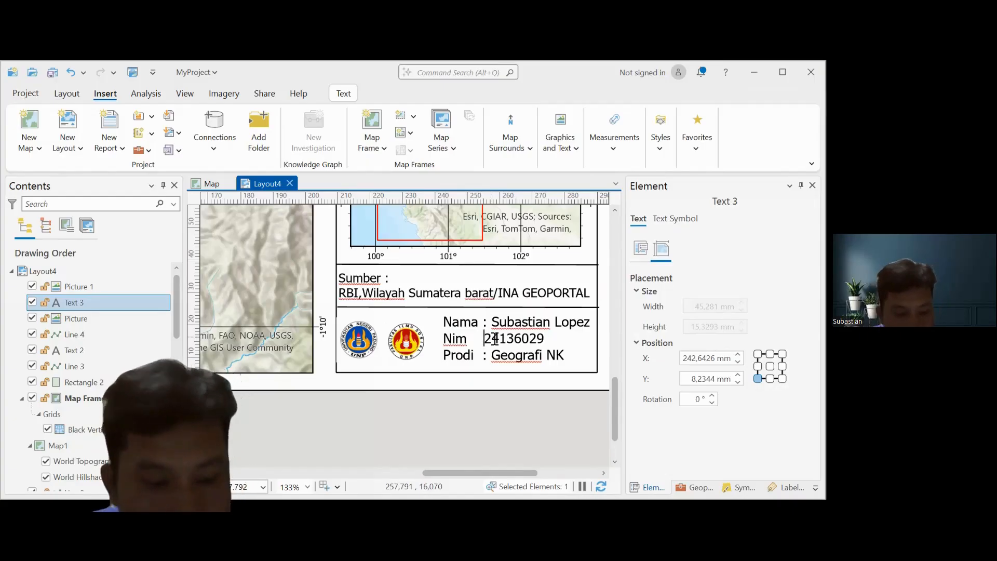
{"action": "type", "text": ":"}
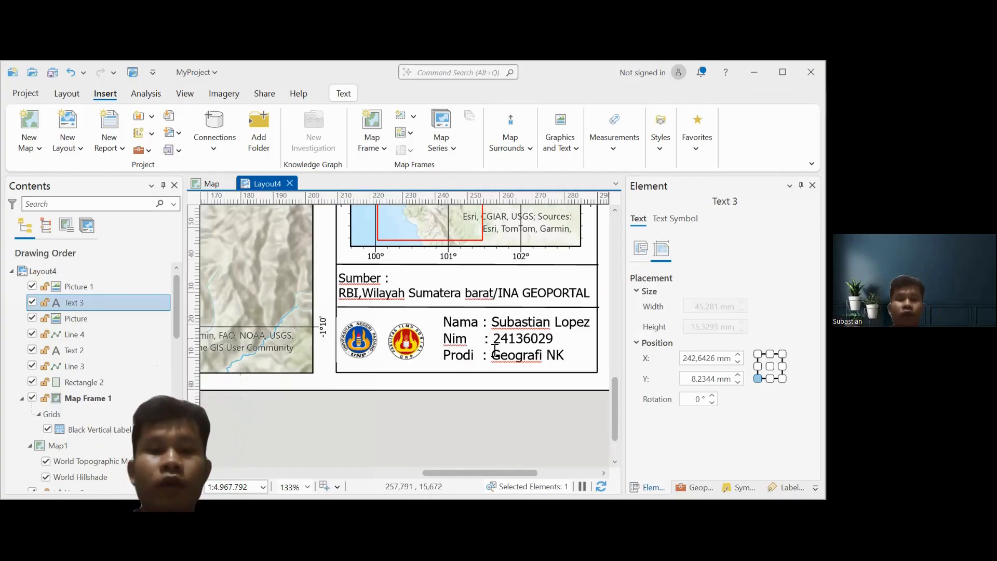
Review the whole page layout, checking the main map, the title, scale bar and legend entries.
{"action": "scroll", "coordinate": [501, 327], "scroll_direction": "down", "scroll_amount": 4}
{"action": "scroll", "coordinate": [504, 315], "scroll_direction": "down", "scroll_amount": 4}
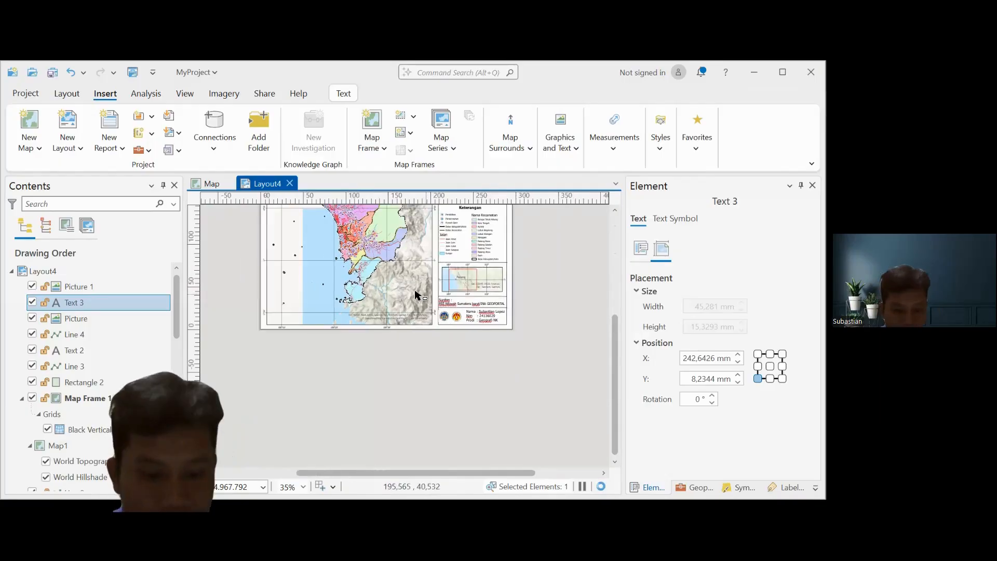
{"action": "left_click_drag", "start_coordinate": [378, 239], "coordinate": [387, 338]}
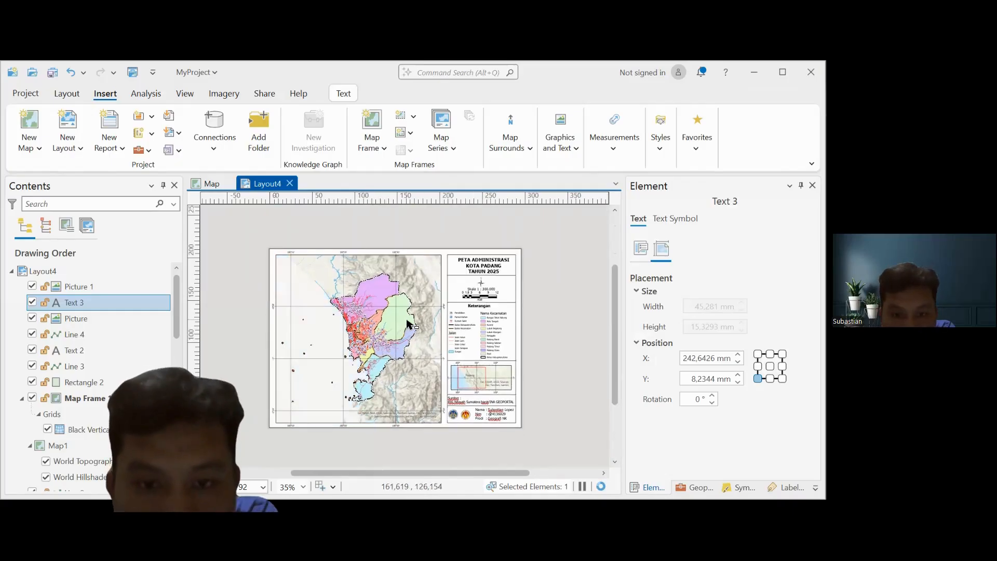
{"action": "scroll", "coordinate": [409, 323], "scroll_direction": "up", "scroll_amount": 2}
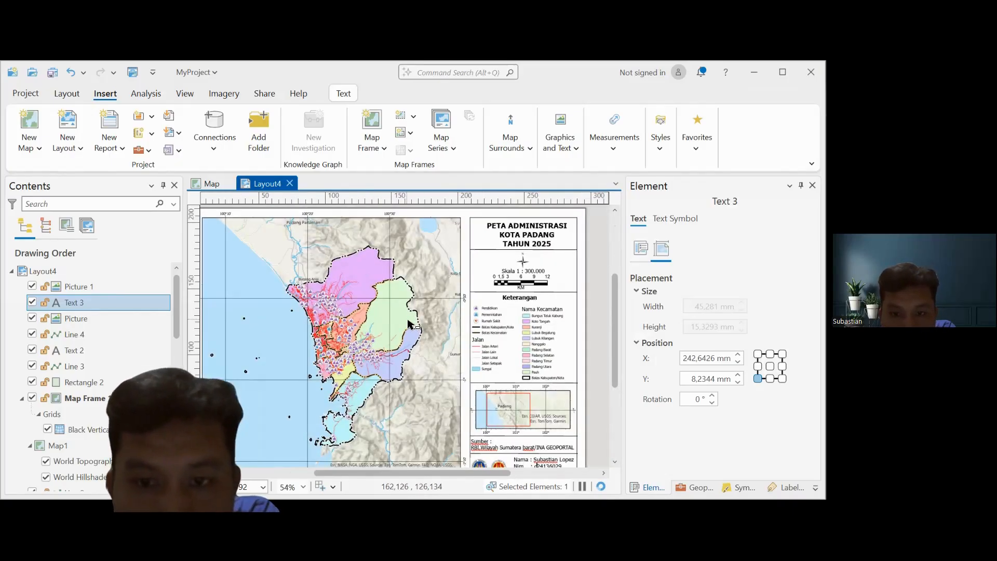
{"action": "scroll", "coordinate": [409, 323], "scroll_direction": "down", "scroll_amount": 2}
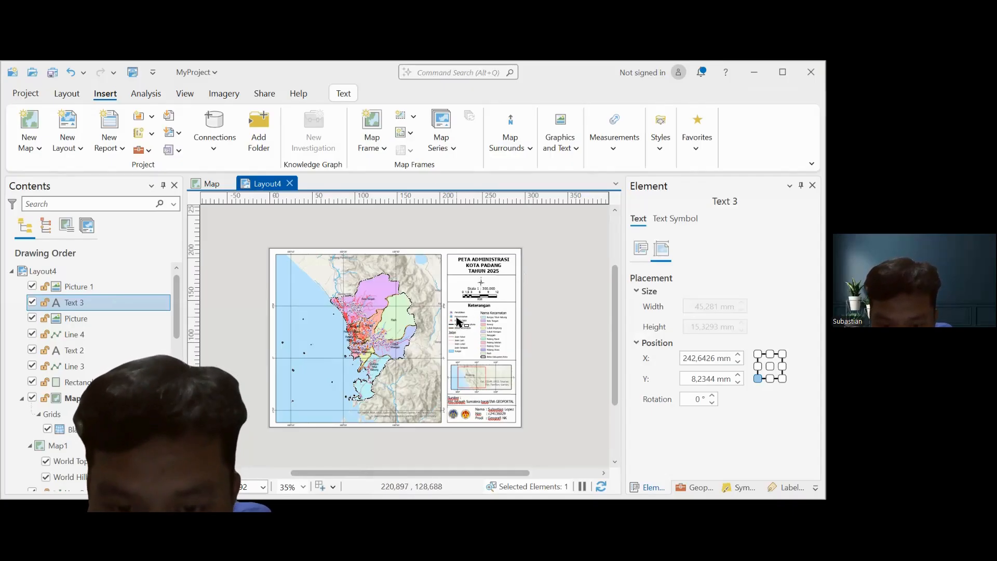
{"action": "scroll", "coordinate": [458, 321], "scroll_direction": "up", "scroll_amount": 2}
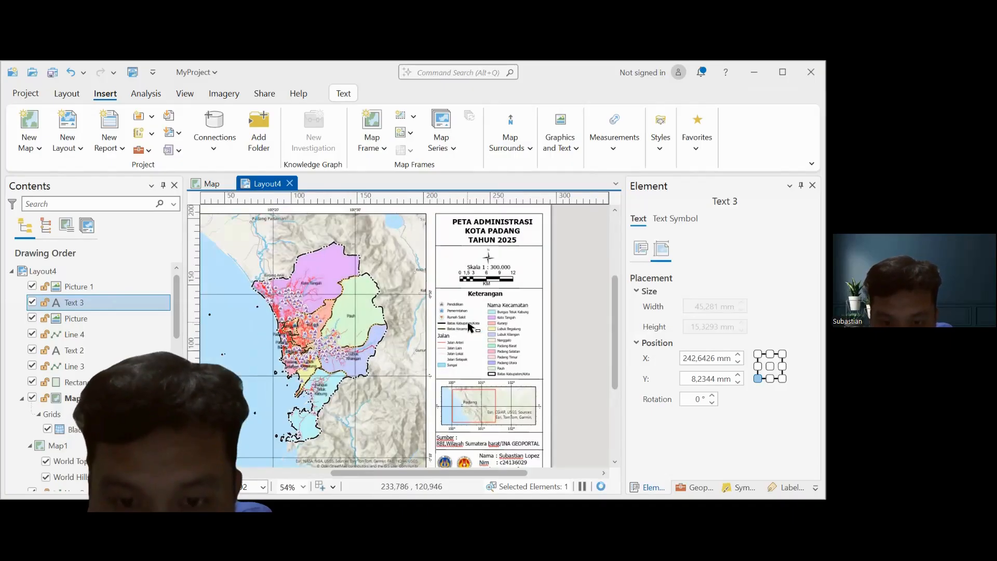
{"action": "scroll", "coordinate": [460, 324], "scroll_direction": "up", "scroll_amount": 2}
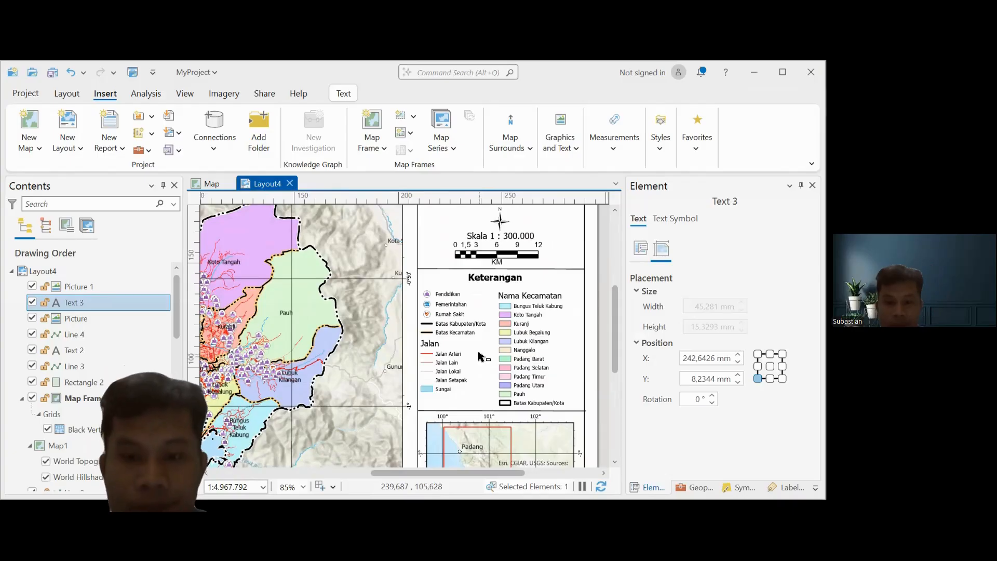
Delete the stray "cc" characters in front of the student number on the author text's "Nim" line.
{"action": "scroll", "coordinate": [481, 316], "scroll_direction": "down", "scroll_amount": 4}
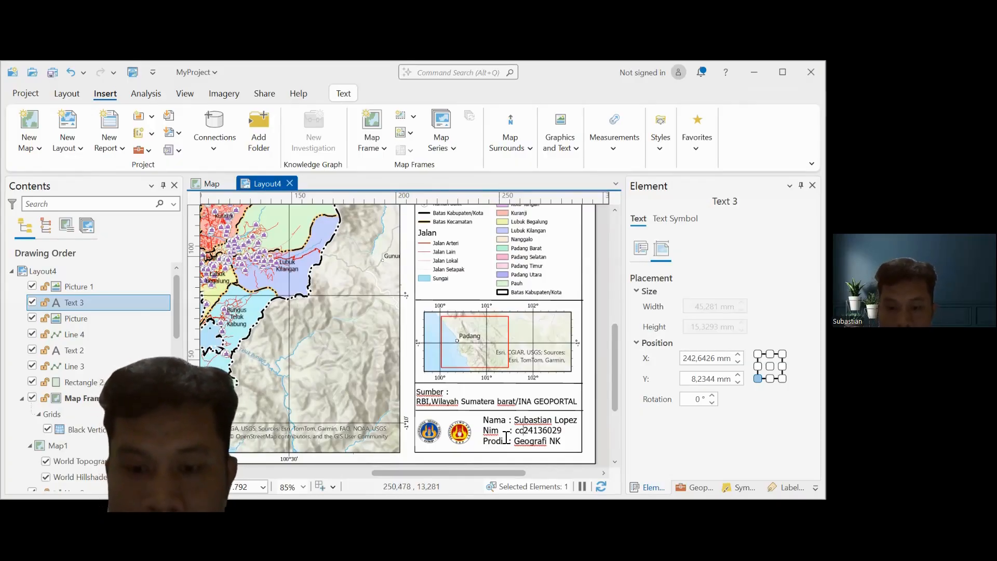
{"action": "key", "text": "BackSpace"}
{"action": "key", "text": "BackSpace"}
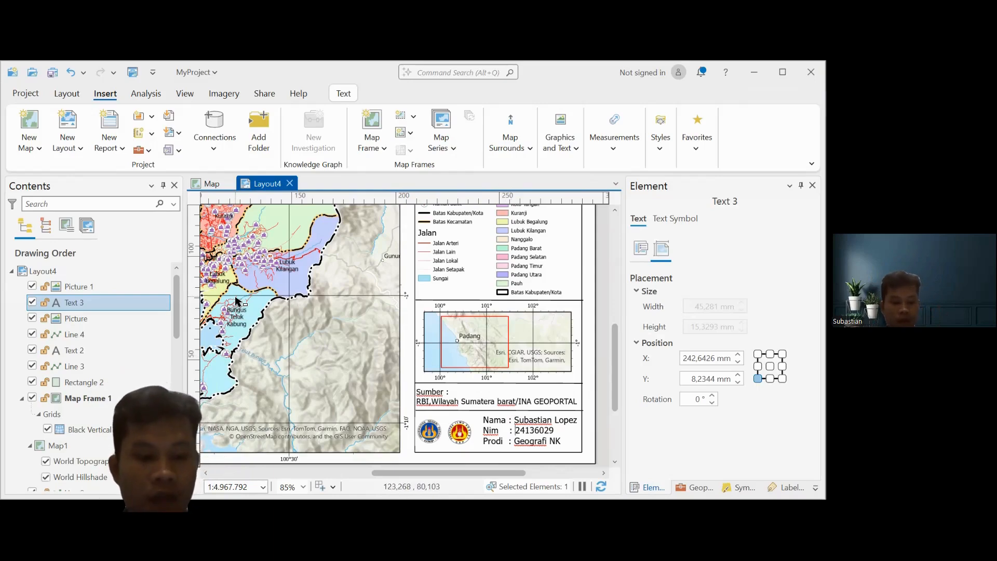
Examine the main map's district areas, labels and graticule, and check the overall composition of the full page.
{"action": "left_click_drag", "start_coordinate": [298, 316], "coordinate": [425, 468]}
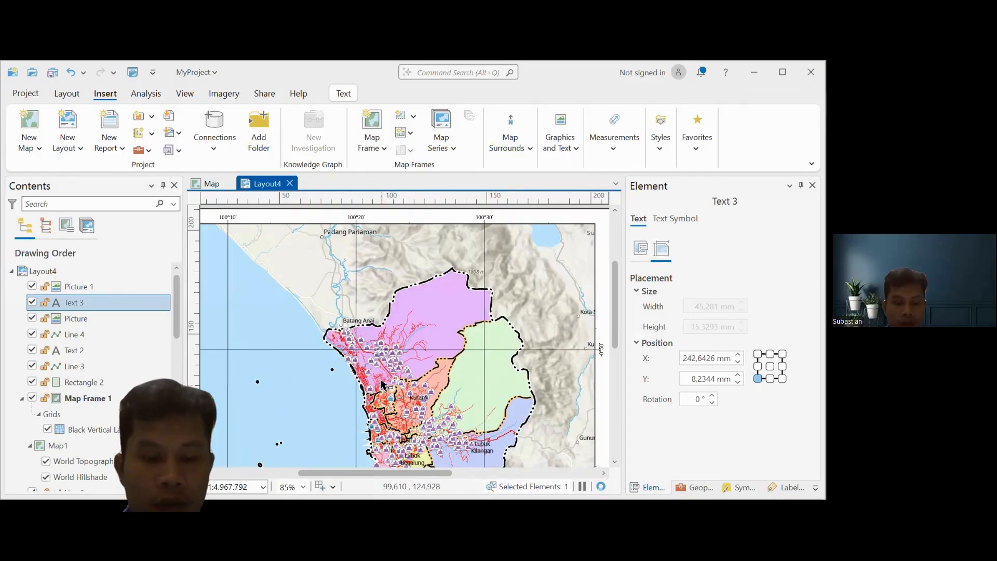
{"action": "left_click_drag", "start_coordinate": [412, 380], "coordinate": [334, 328]}
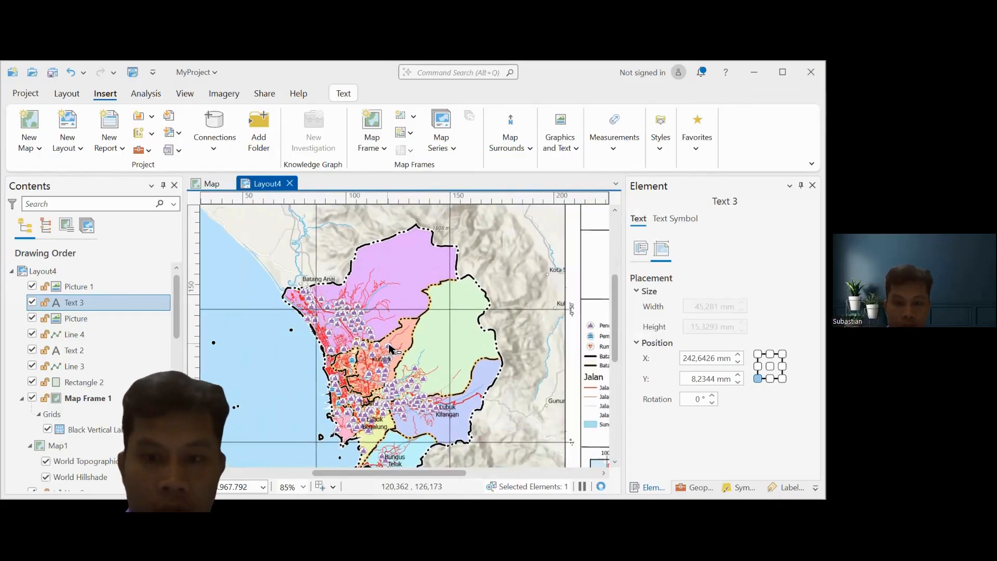
{"action": "scroll", "coordinate": [390, 345], "scroll_direction": "up", "scroll_amount": 2}
{"action": "scroll", "coordinate": [395, 353], "scroll_direction": "down", "scroll_amount": 2}
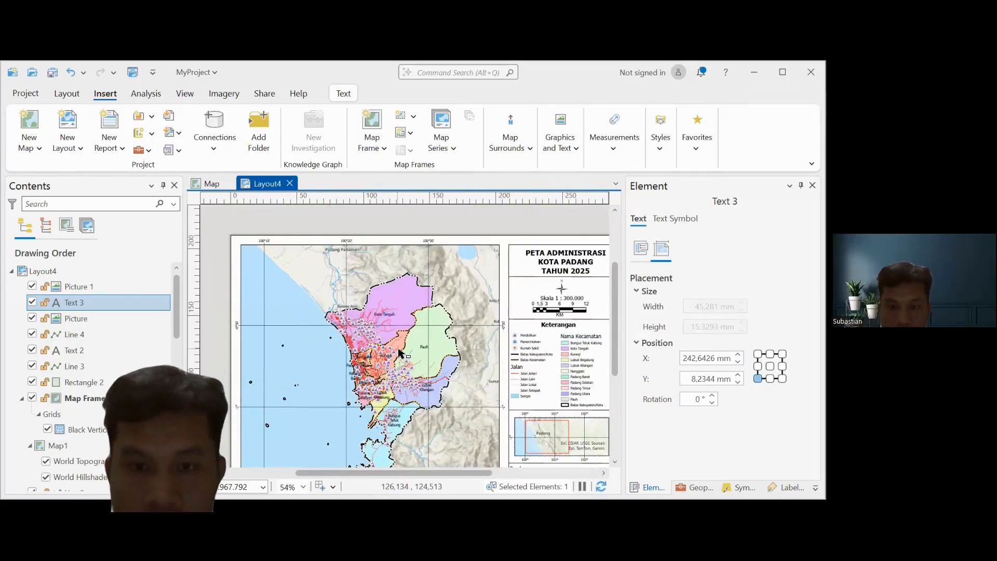
{"action": "scroll", "coordinate": [400, 353], "scroll_direction": "down", "scroll_amount": 2}
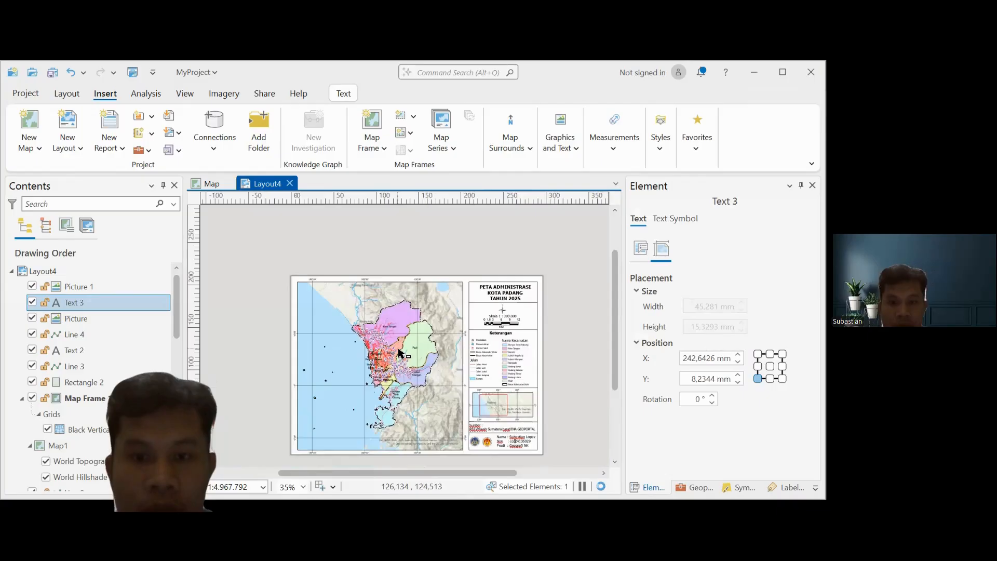
{"action": "scroll", "coordinate": [400, 353], "scroll_direction": "up", "scroll_amount": 2}
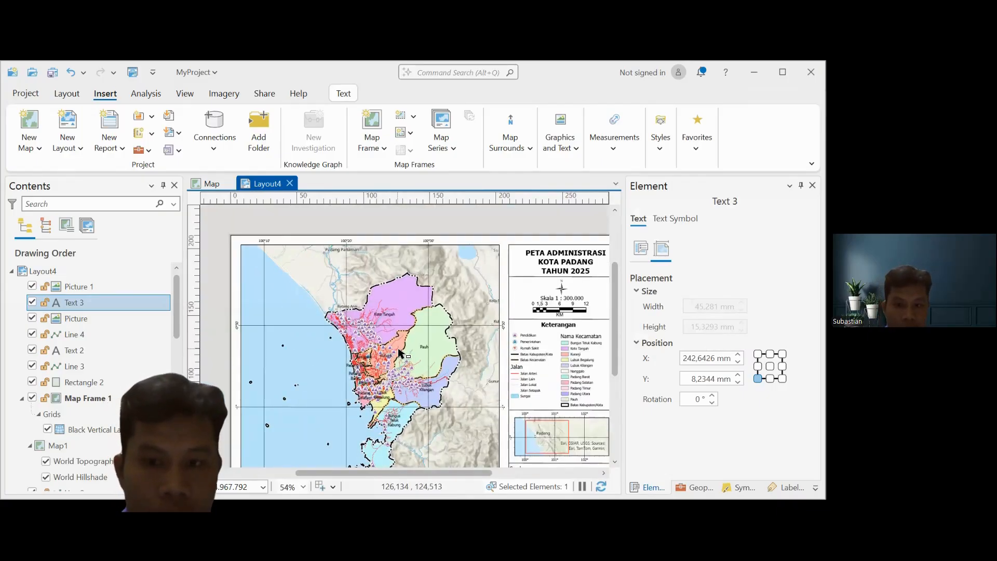
{"action": "scroll", "coordinate": [400, 353], "scroll_direction": "down", "scroll_amount": 2}
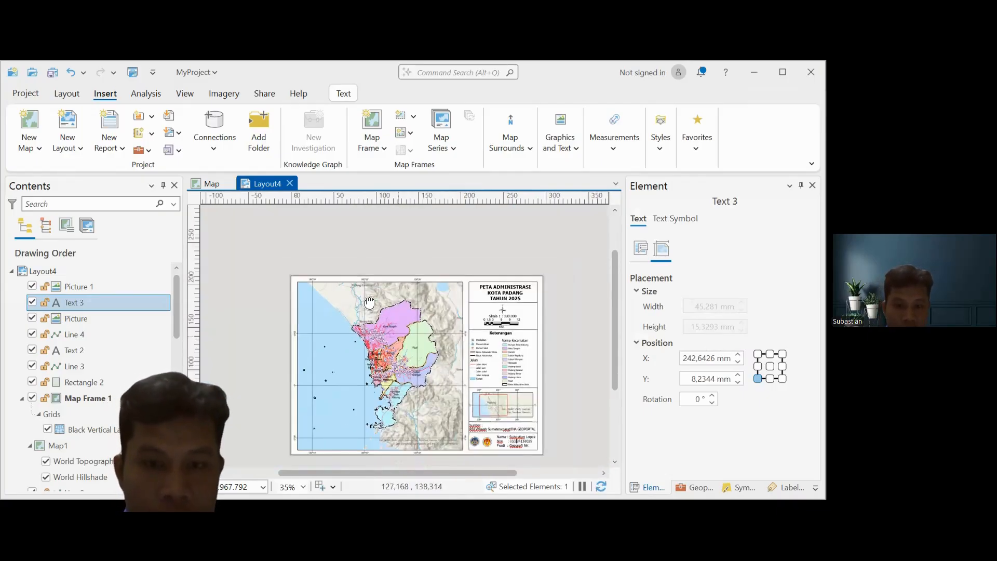
{"action": "left_click_drag", "start_coordinate": [366, 298], "coordinate": [401, 313]}
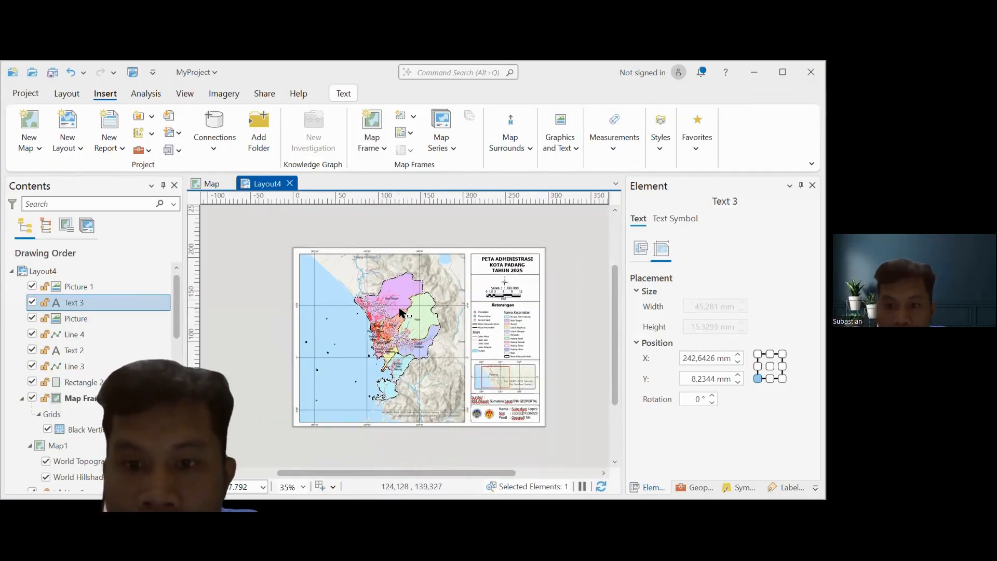
{"action": "scroll", "coordinate": [400, 311], "scroll_direction": "up", "scroll_amount": 2}
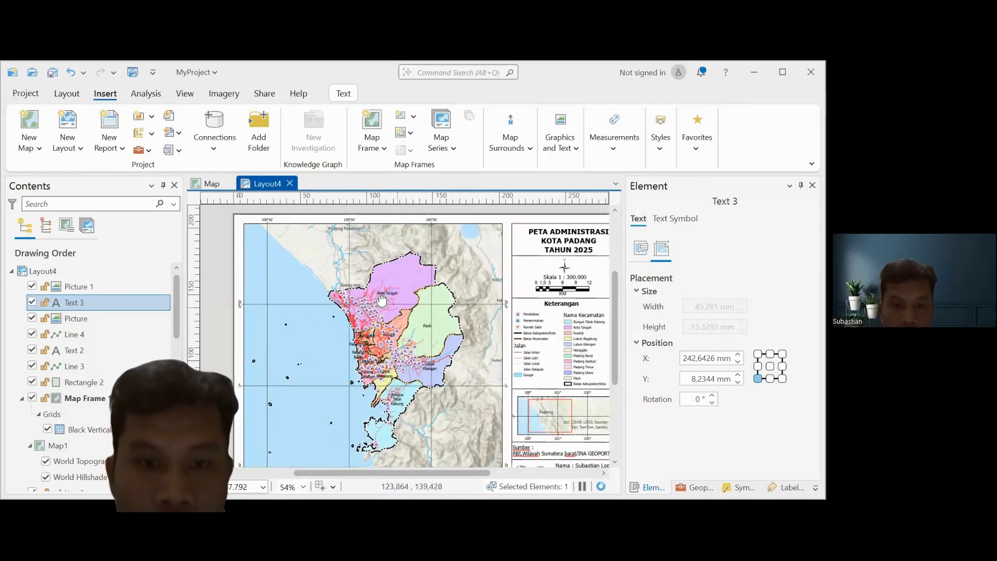
{"action": "left_click_drag", "start_coordinate": [382, 300], "coordinate": [373, 301]}
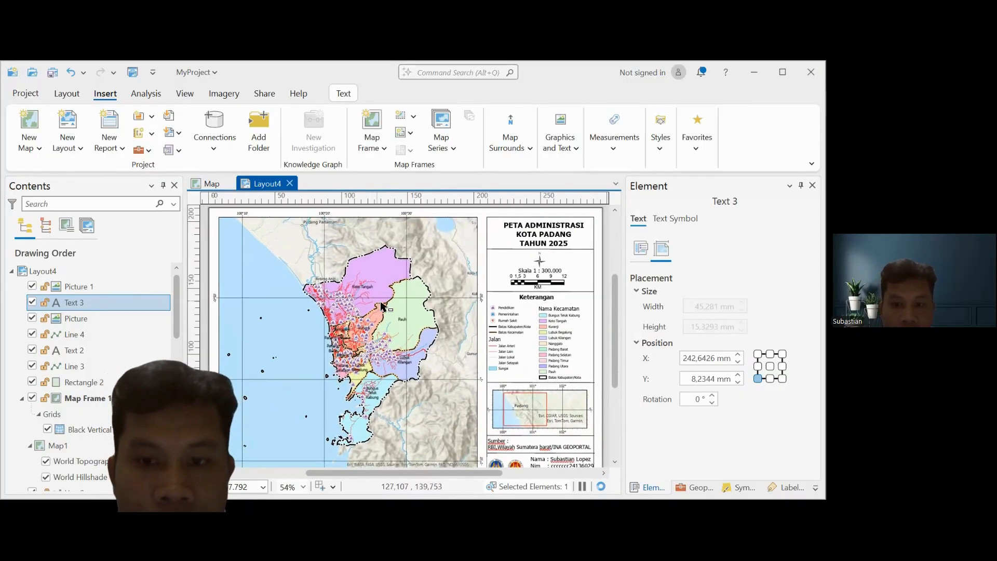
{"action": "scroll", "coordinate": [382, 309], "scroll_direction": "down", "scroll_amount": 2}
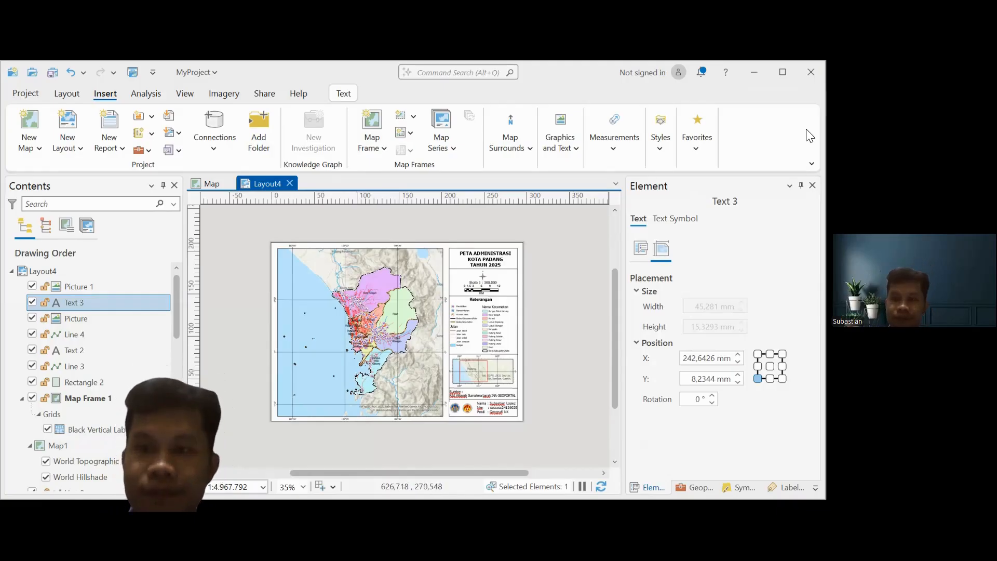
Close the application and save the changes to MyProject.
{"action": "left_click", "coordinate": [803, 91]}
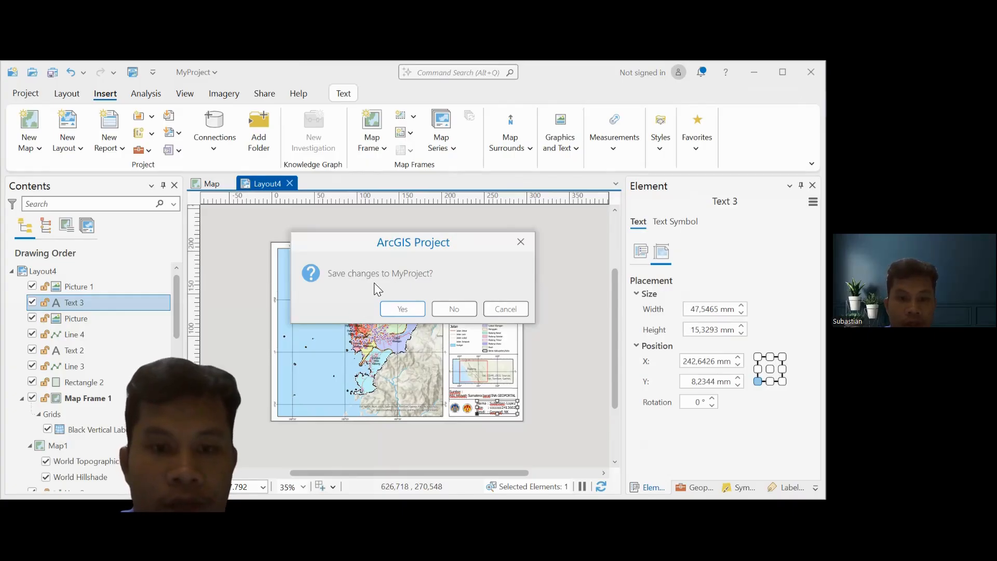
{"action": "left_click", "coordinate": [404, 310]}
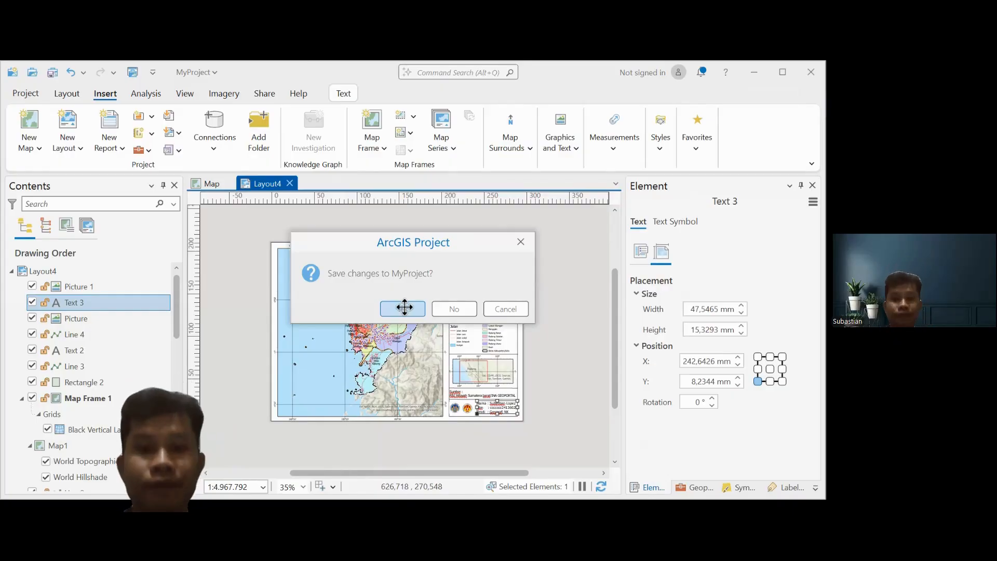